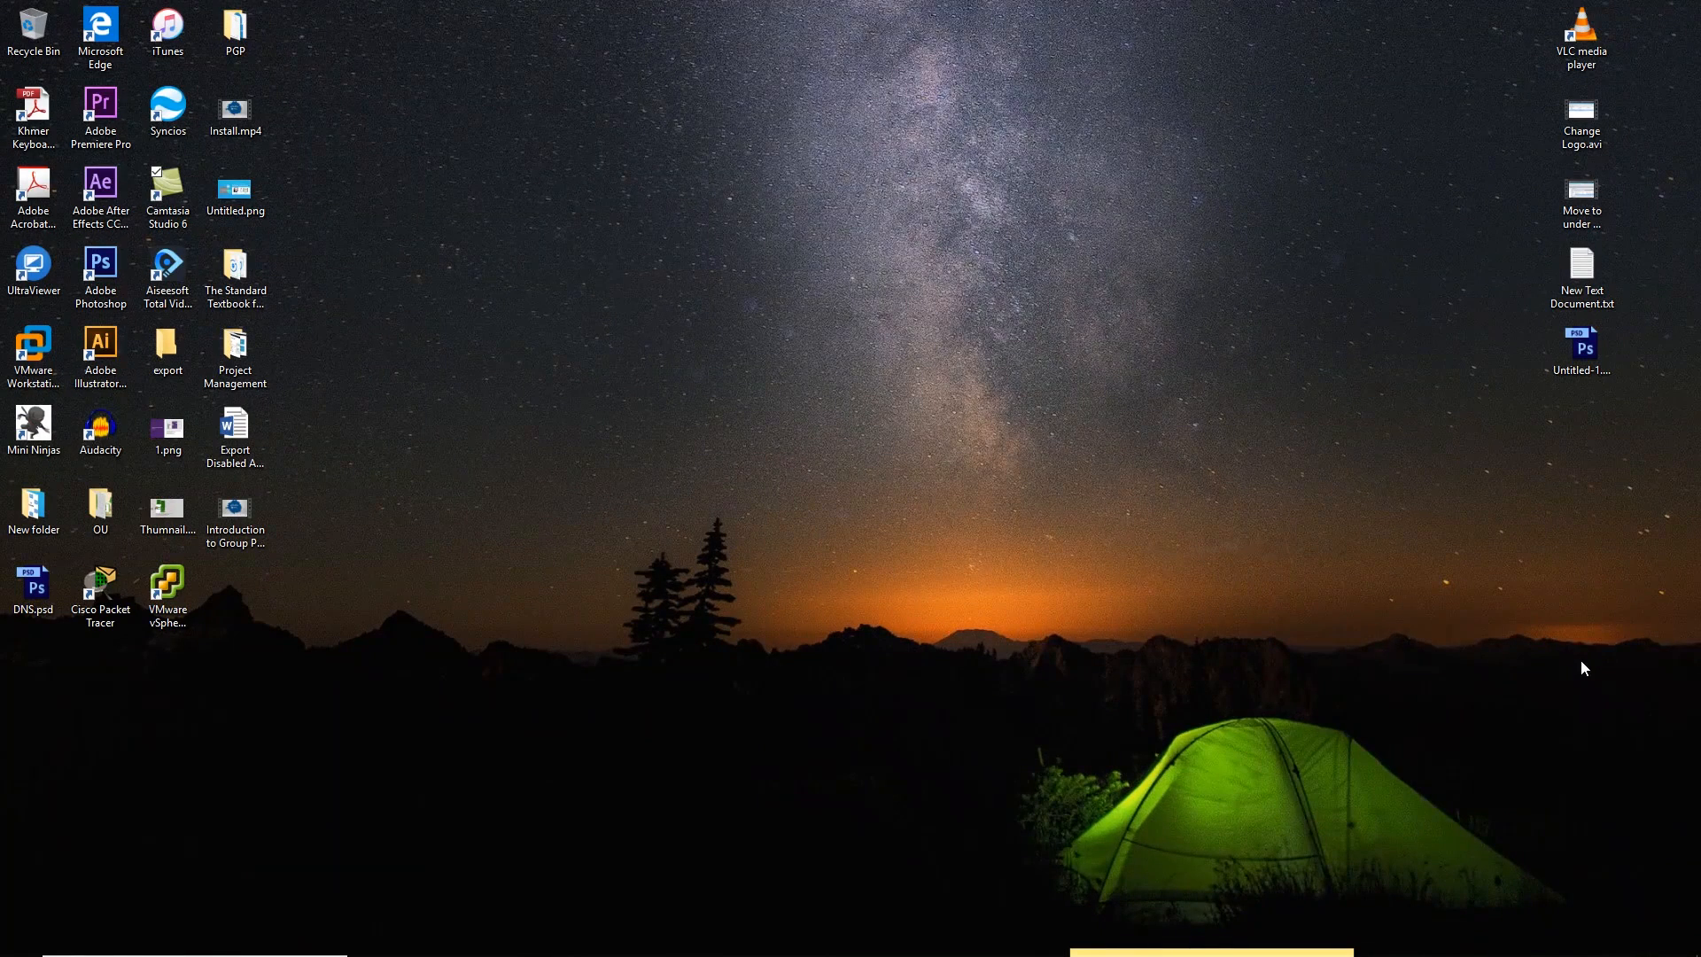
Bring VMware Workstation to the front and show its virtual machine library
{"action": "left_click", "coordinate": [35, 378]}
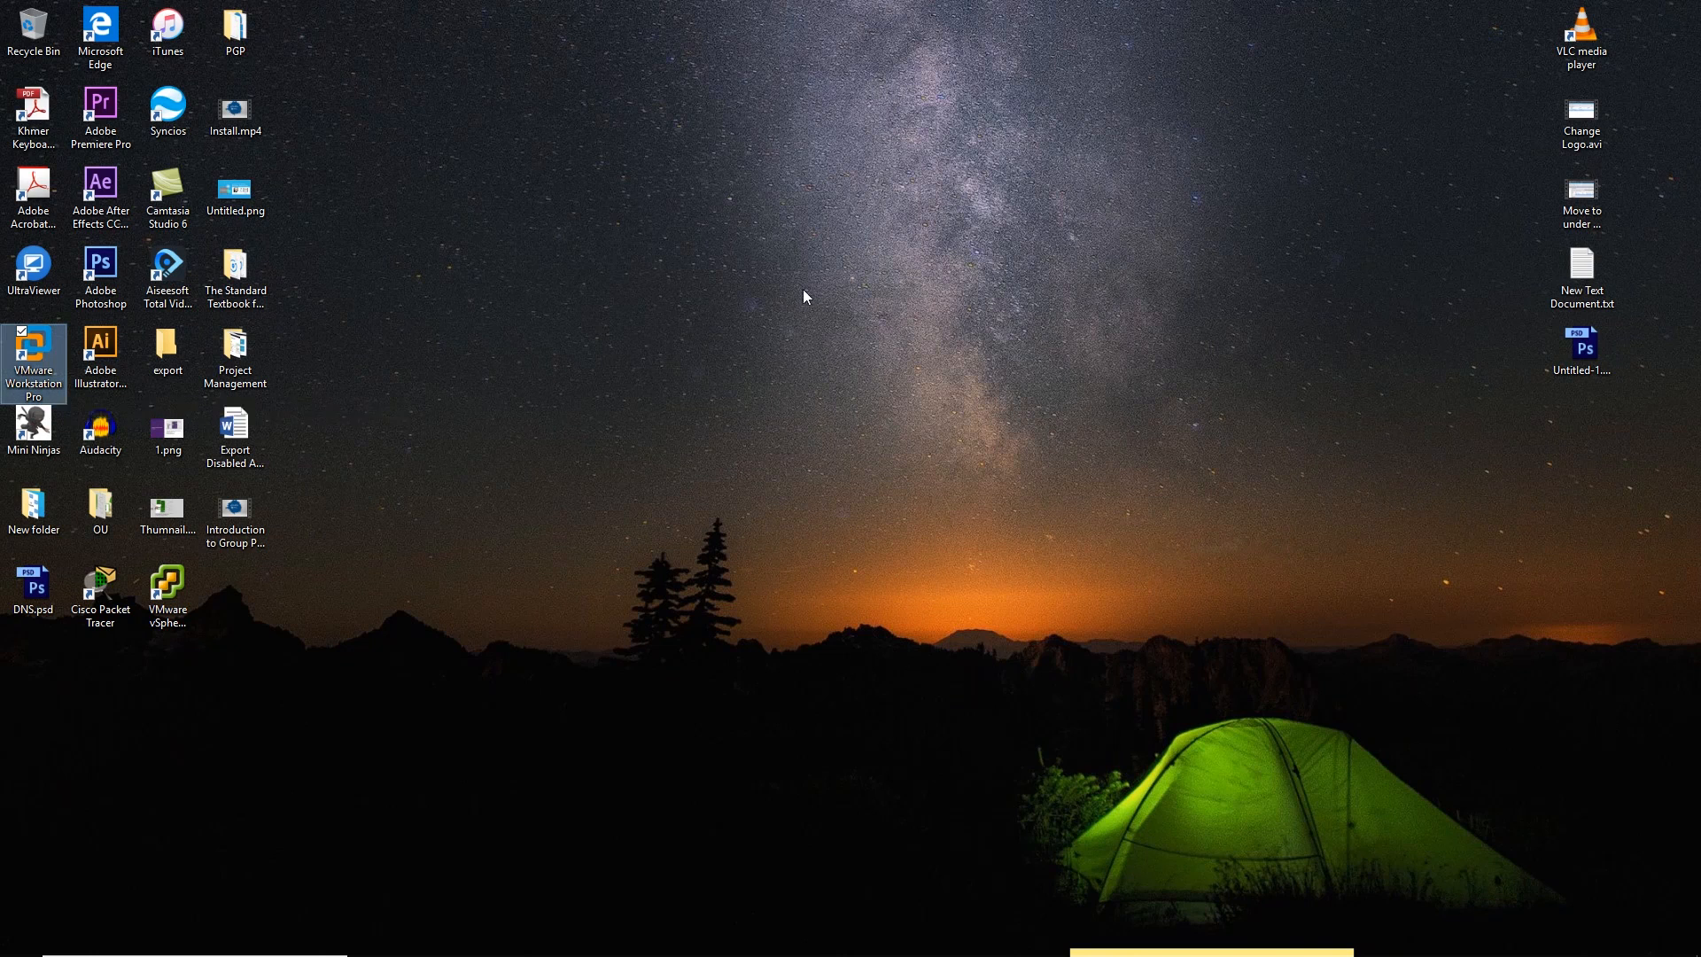
{"action": "mouse_move", "coordinate": [195, 956]}
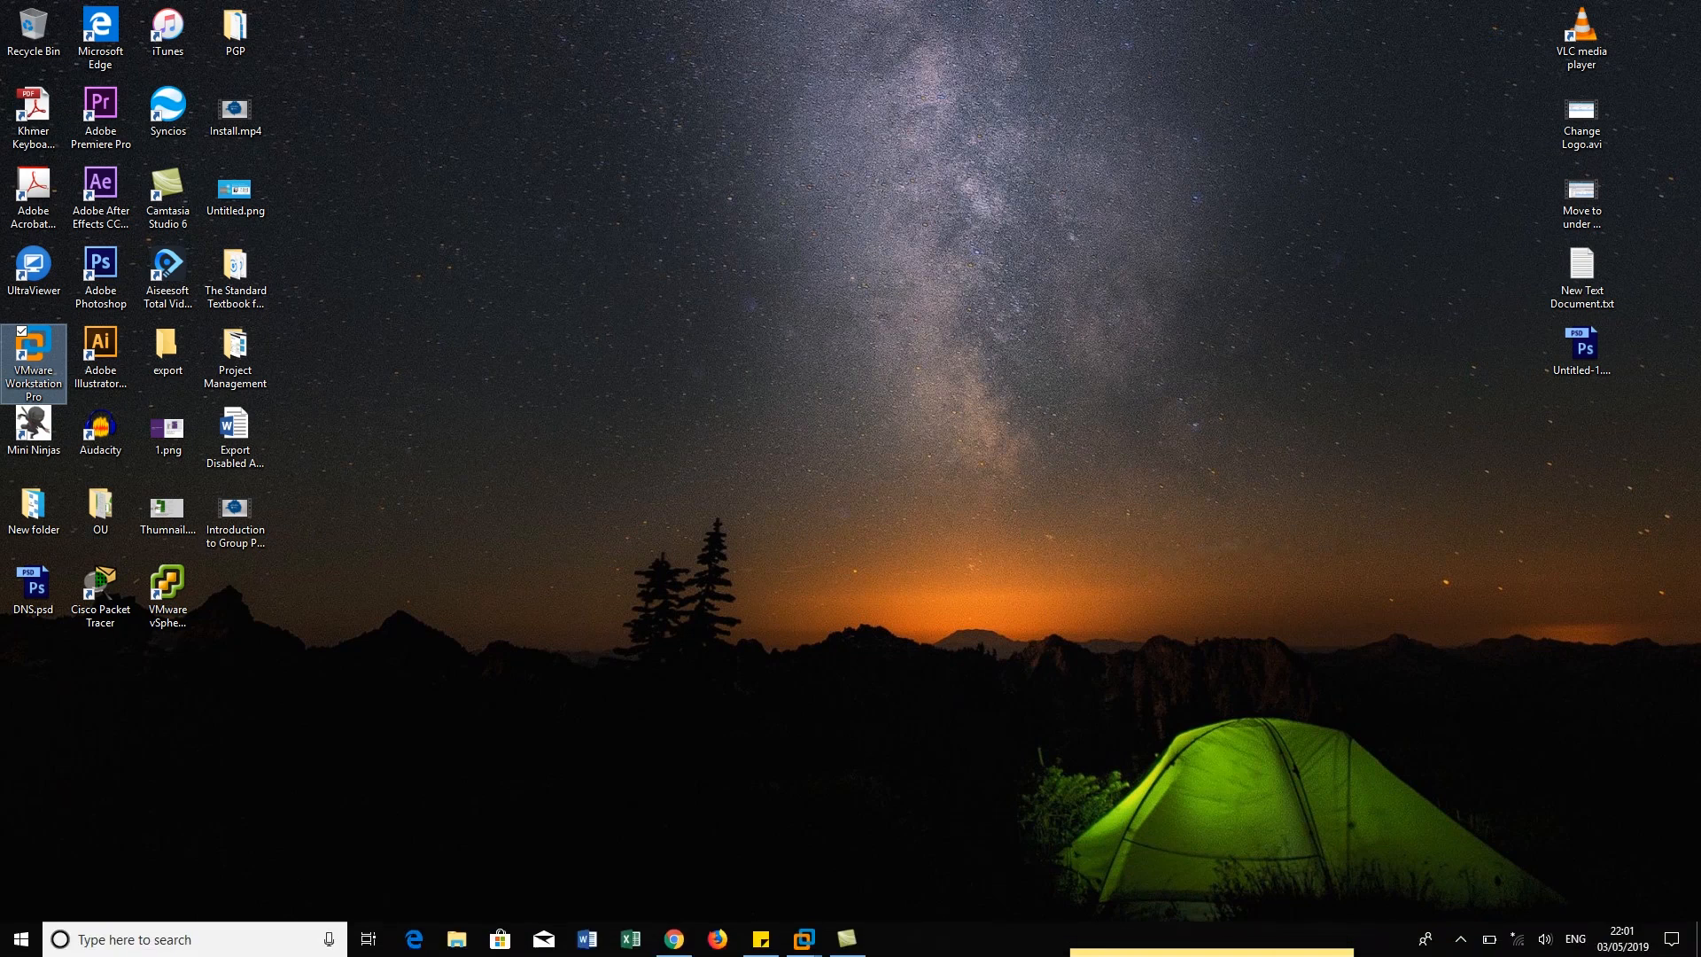
{"action": "left_click", "coordinate": [1461, 941]}
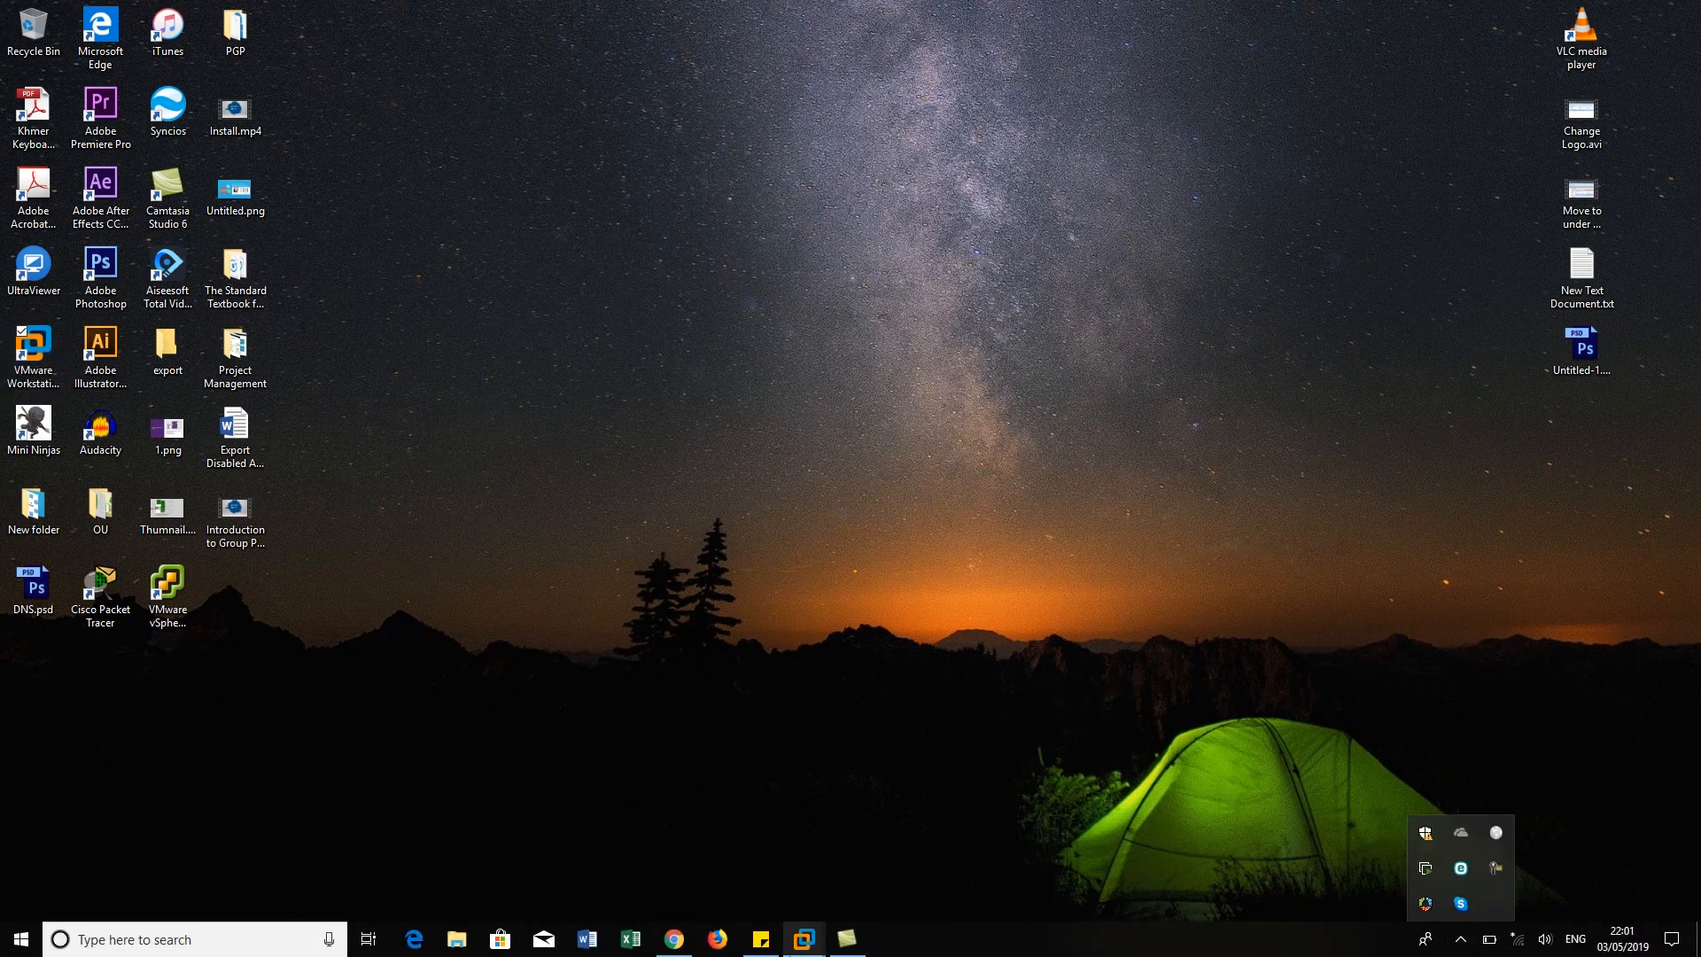
{"action": "left_click", "coordinate": [804, 939]}
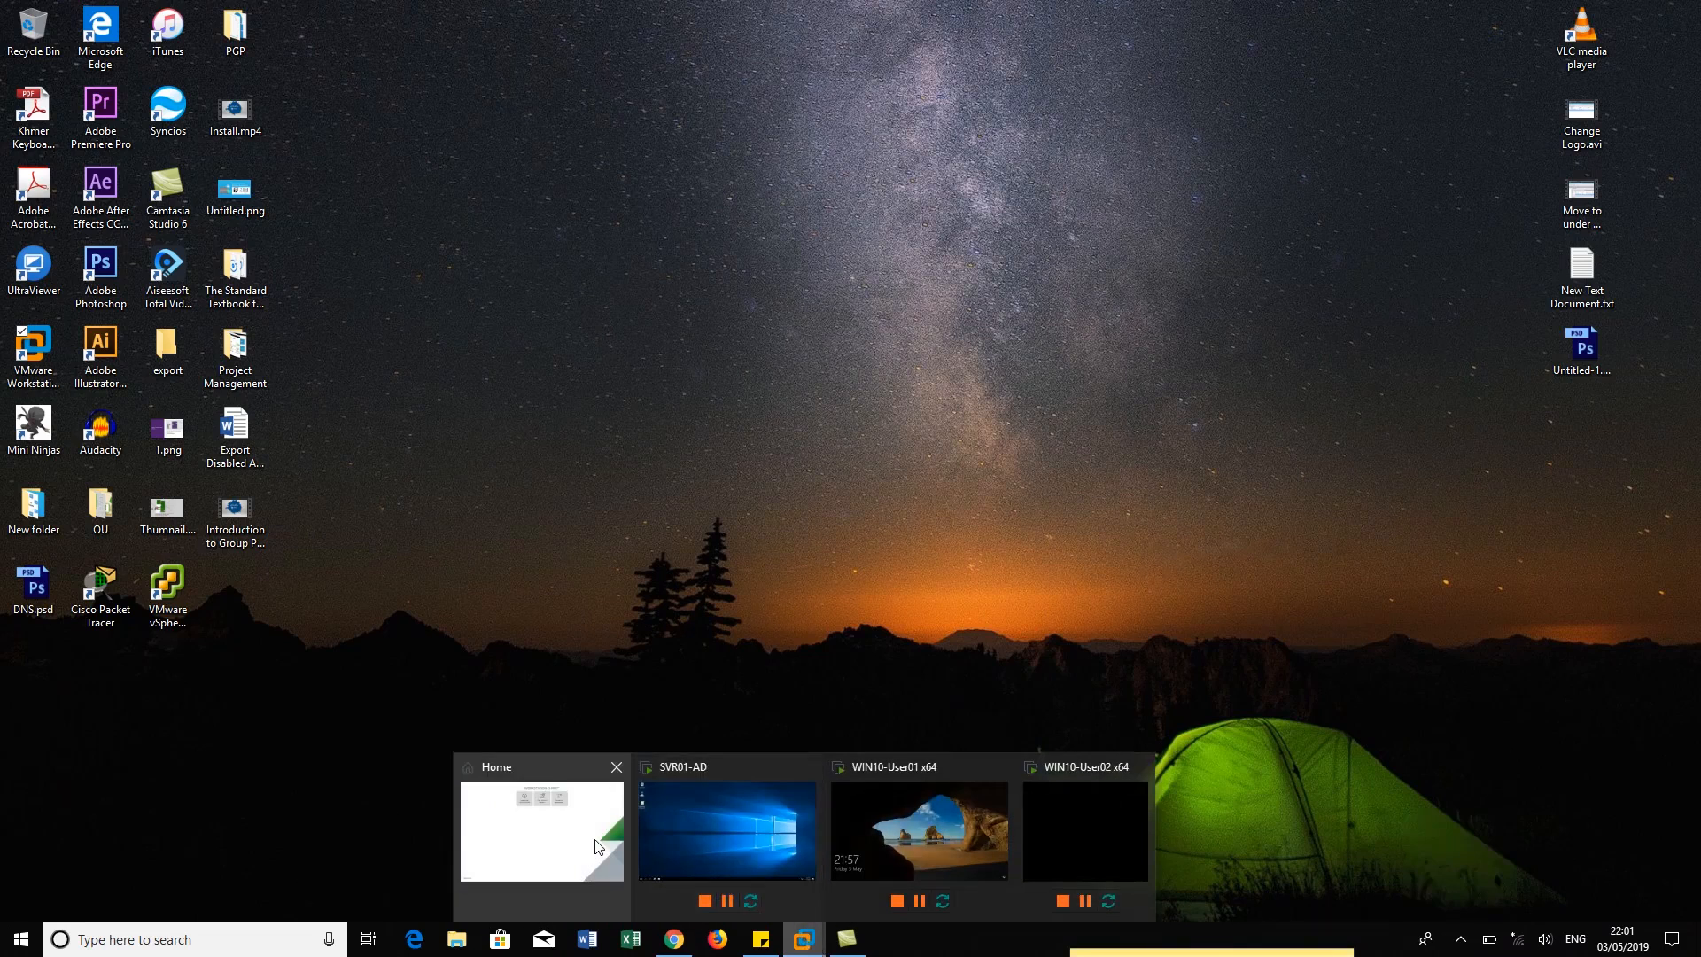
{"action": "left_click", "coordinate": [595, 846]}
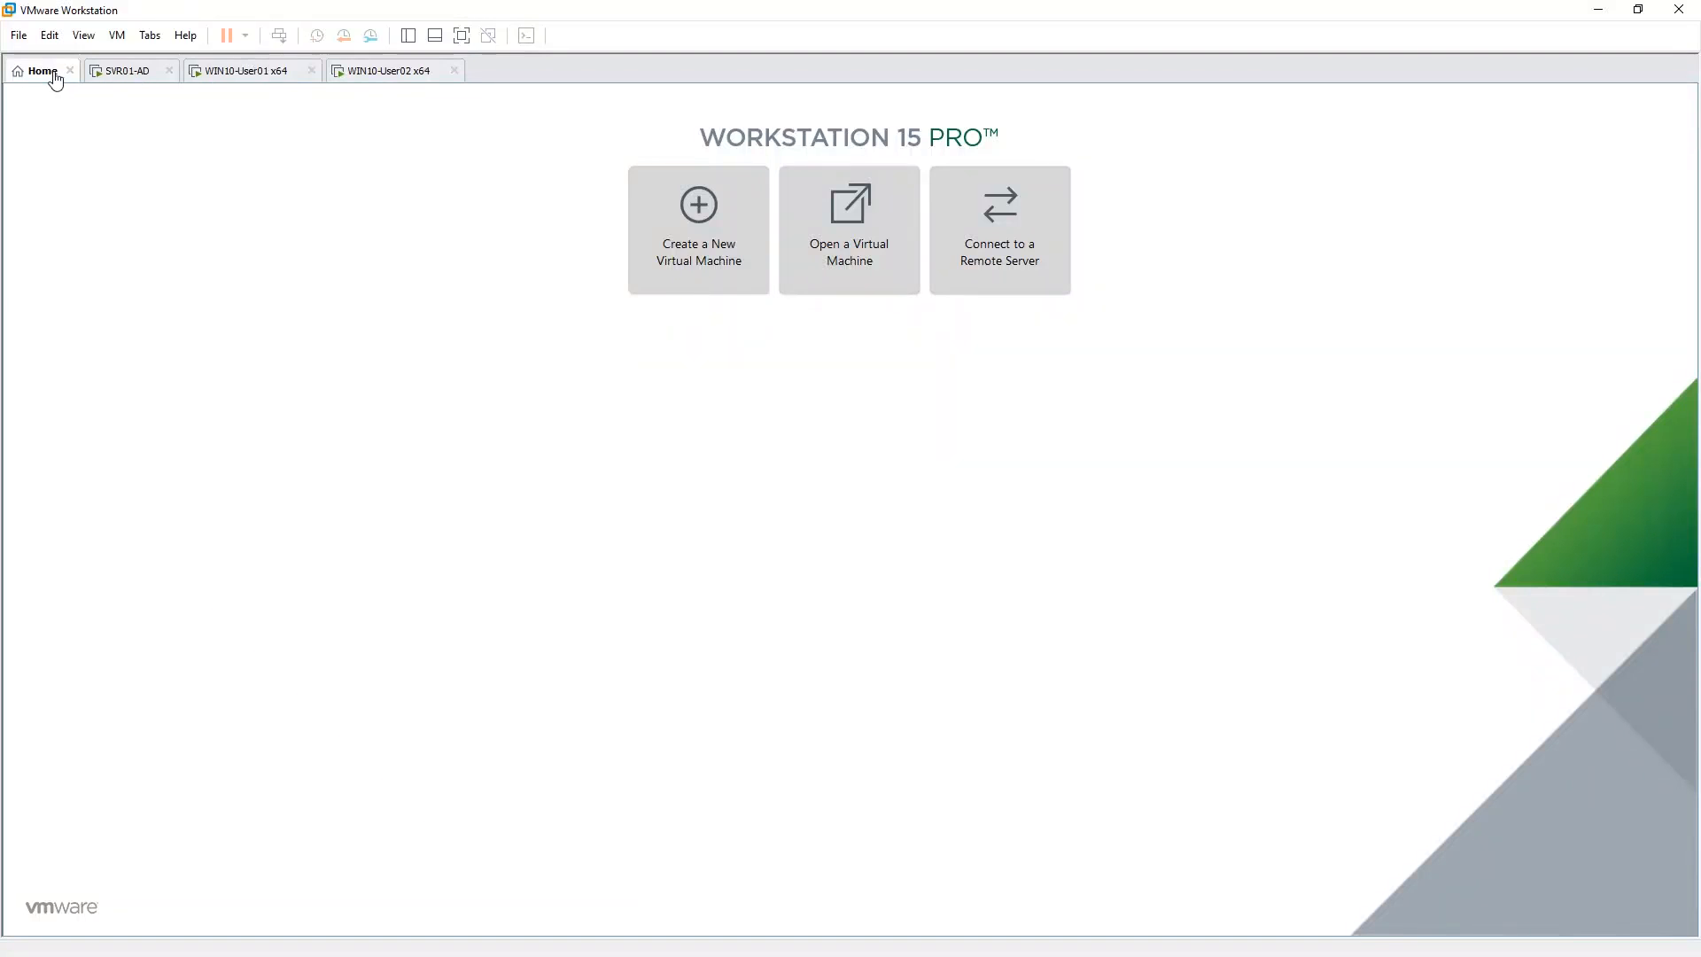
{"action": "left_click", "coordinate": [408, 35]}
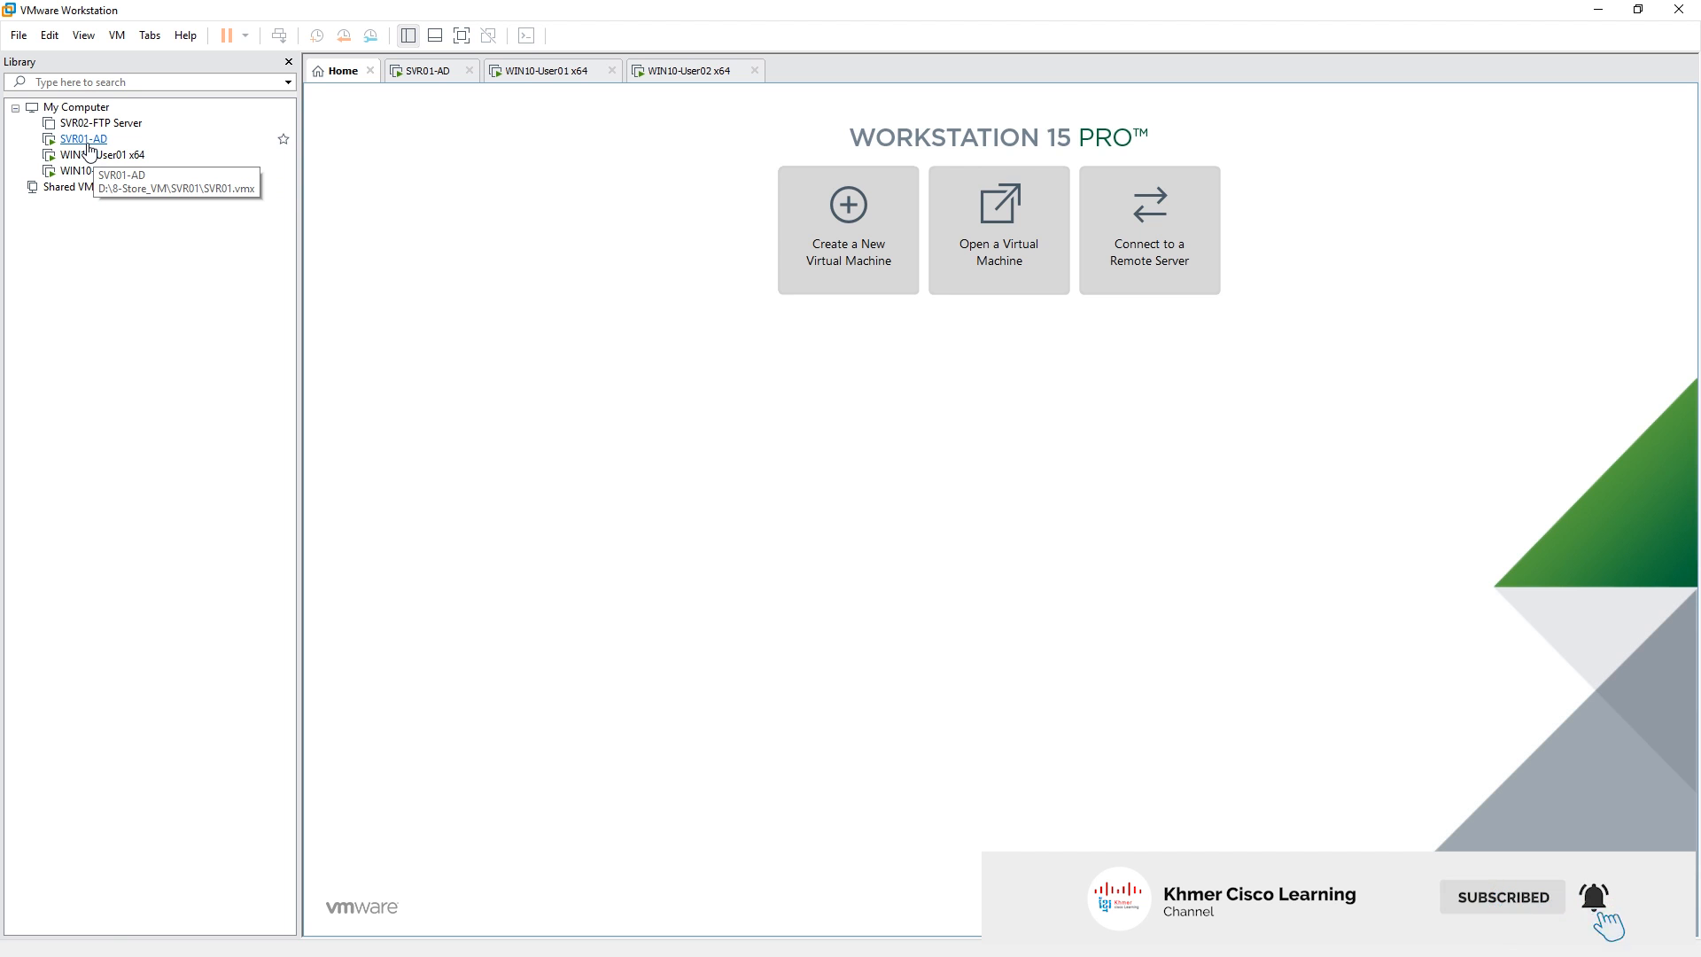
Open the SVR01-AD virtual machine and refresh its server desktop
{"action": "left_click", "coordinate": [87, 145]}
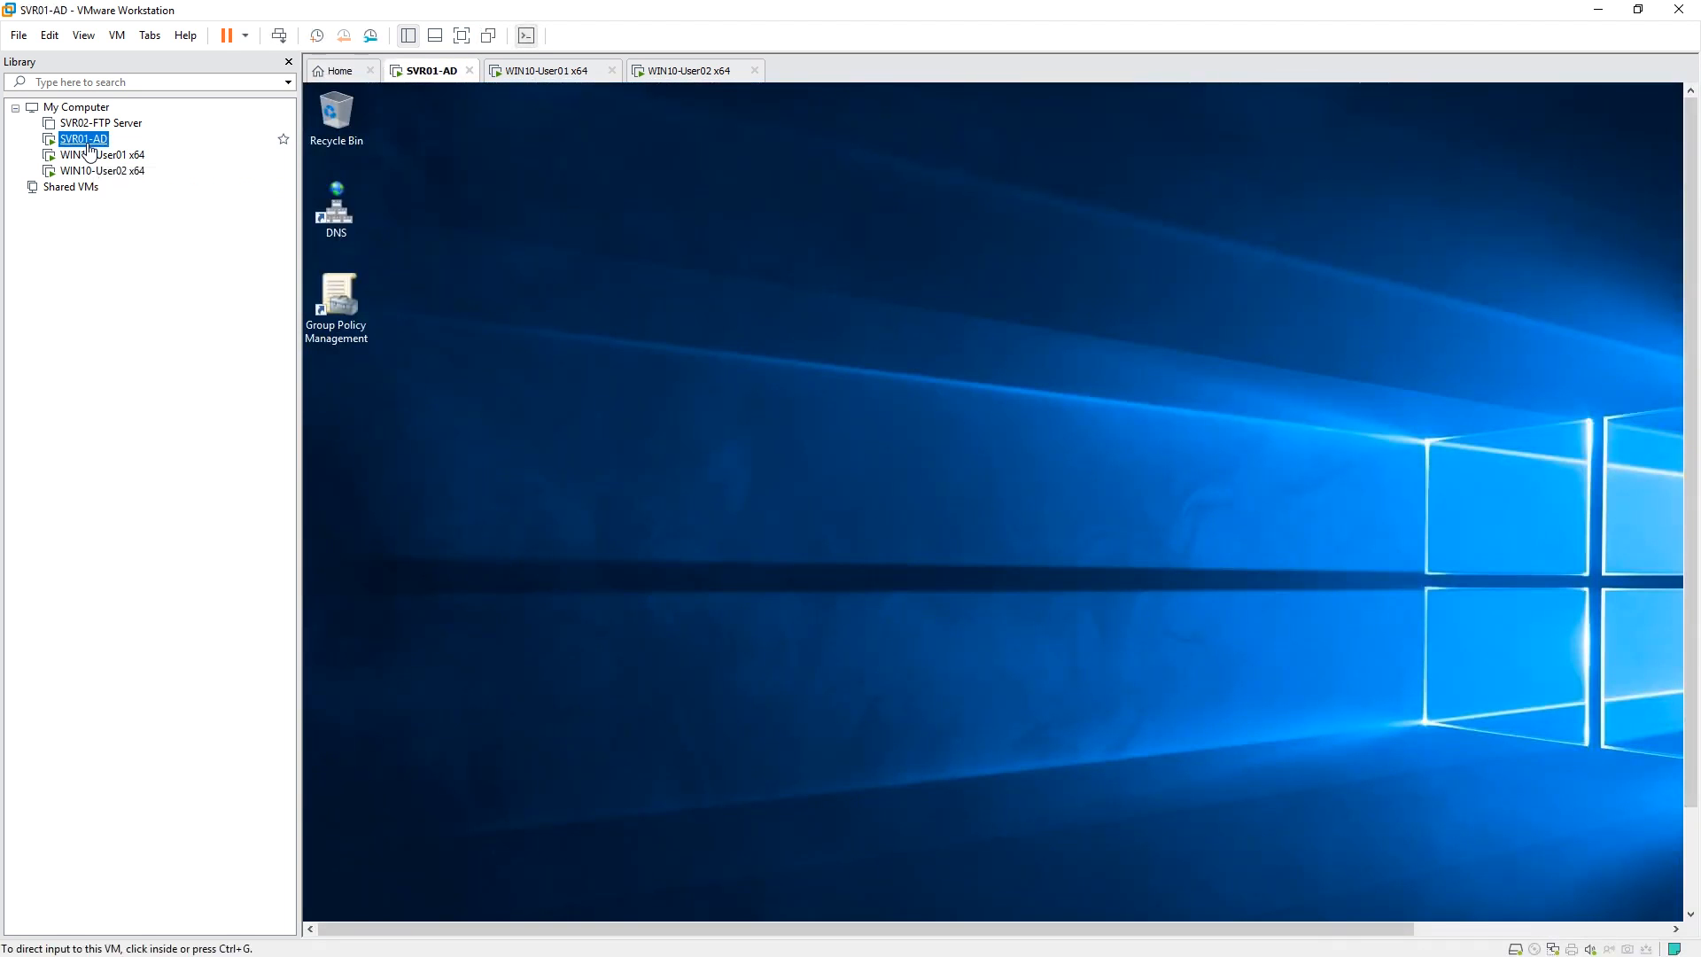
{"action": "right_click", "coordinate": [648, 183]}
{"action": "left_click", "coordinate": [713, 236]}
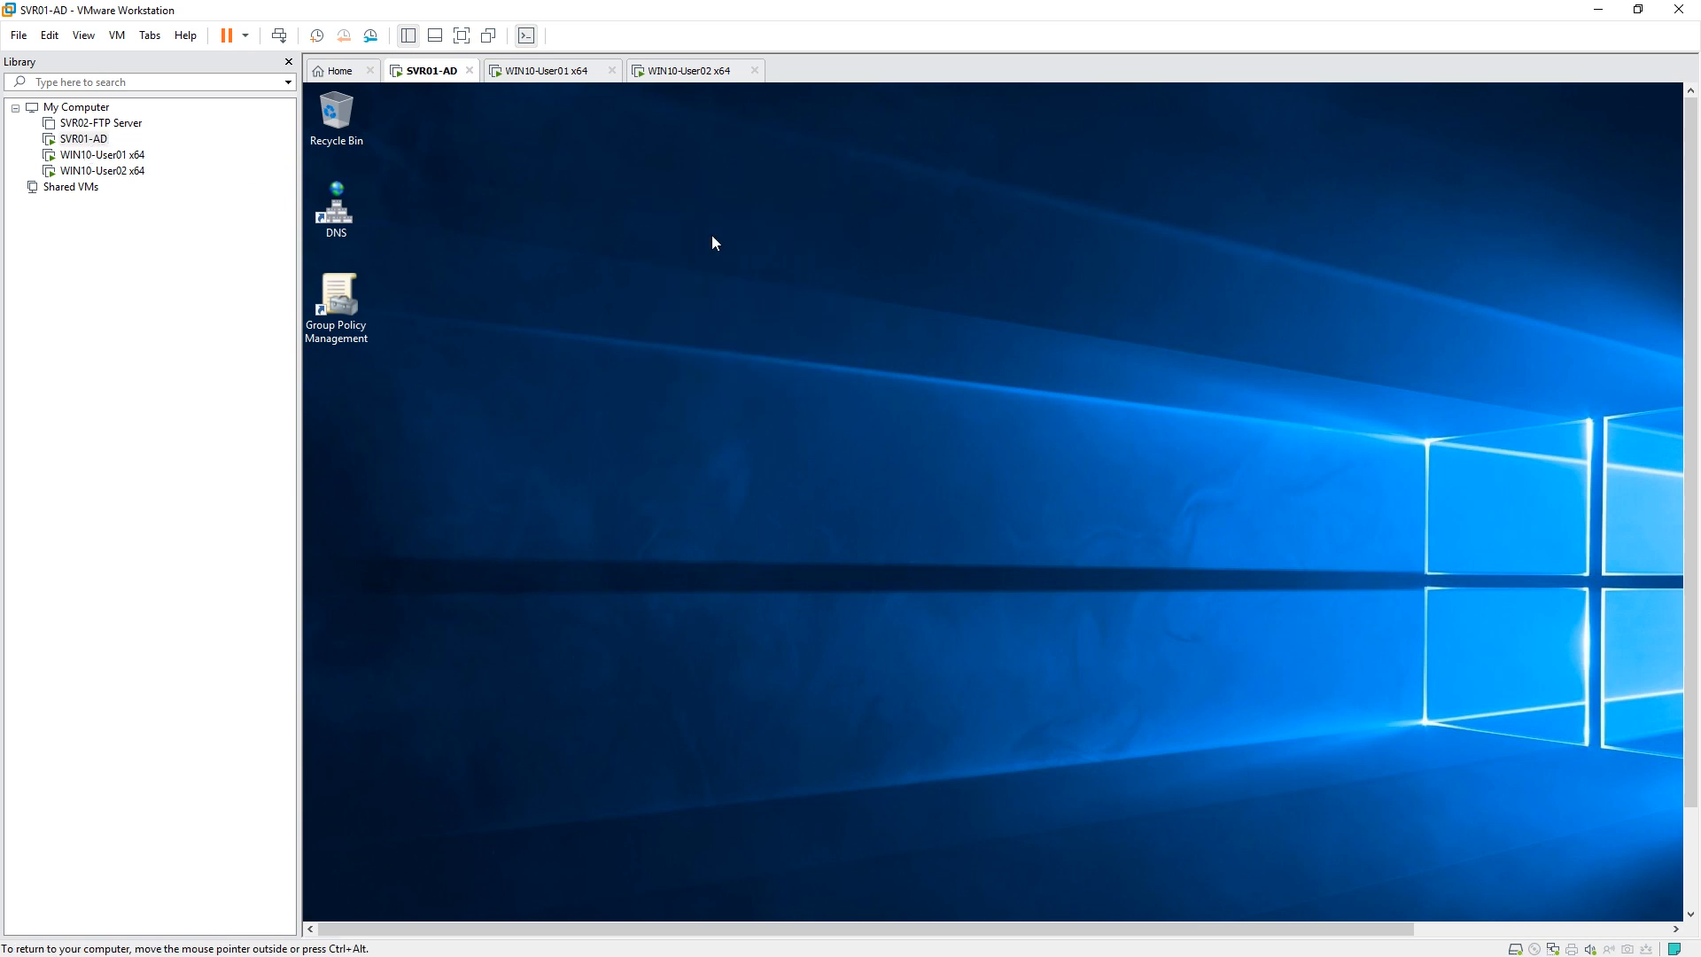
Show SVR01-AD full screen, select Default Domain Policy, and expand All Department to reveal HR and IT
{"action": "left_click", "coordinate": [460, 36]}
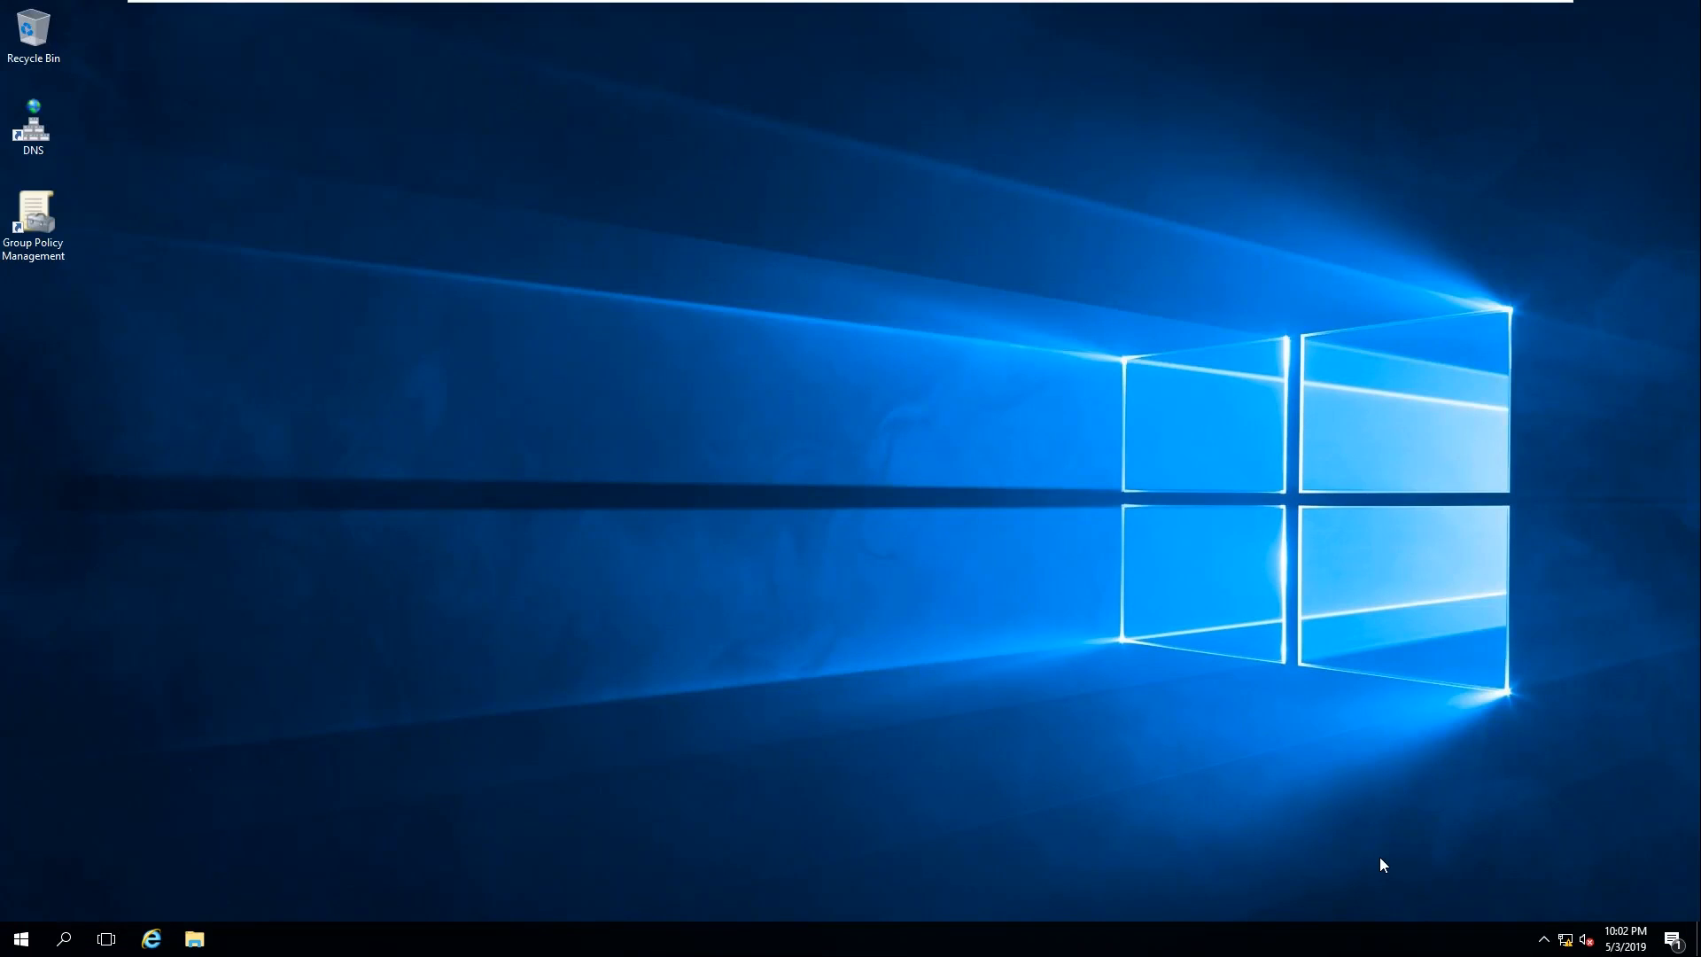
{"action": "right_click", "coordinate": [445, 152]}
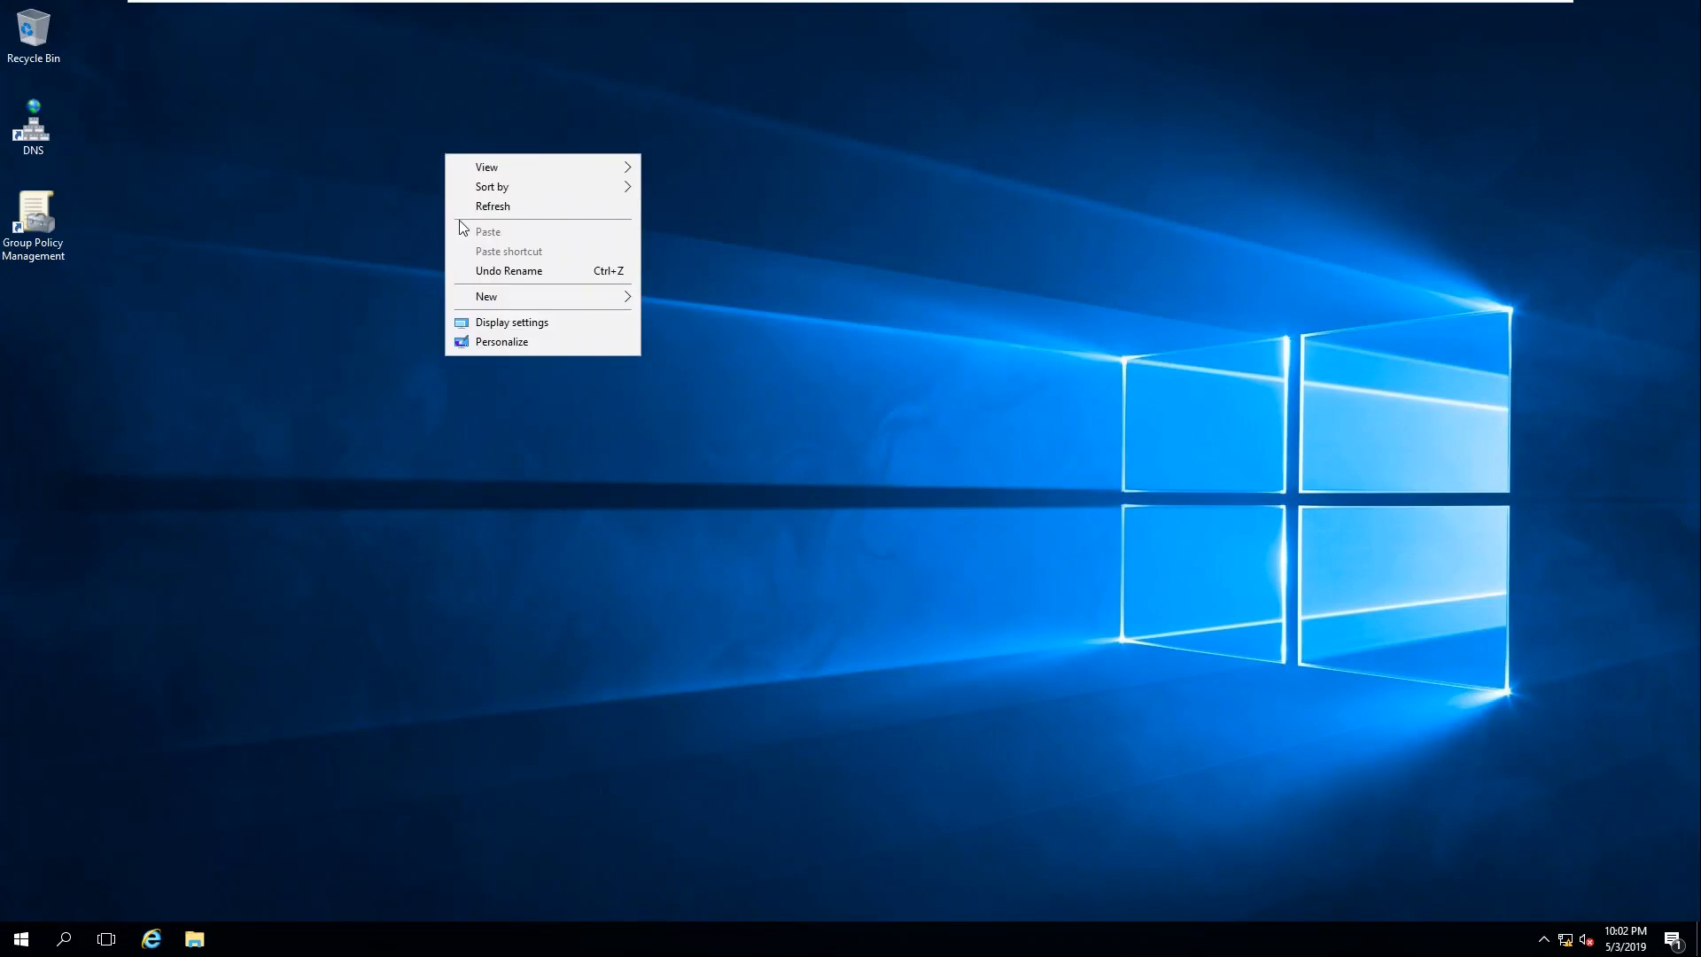
{"action": "left_click", "coordinate": [512, 205]}
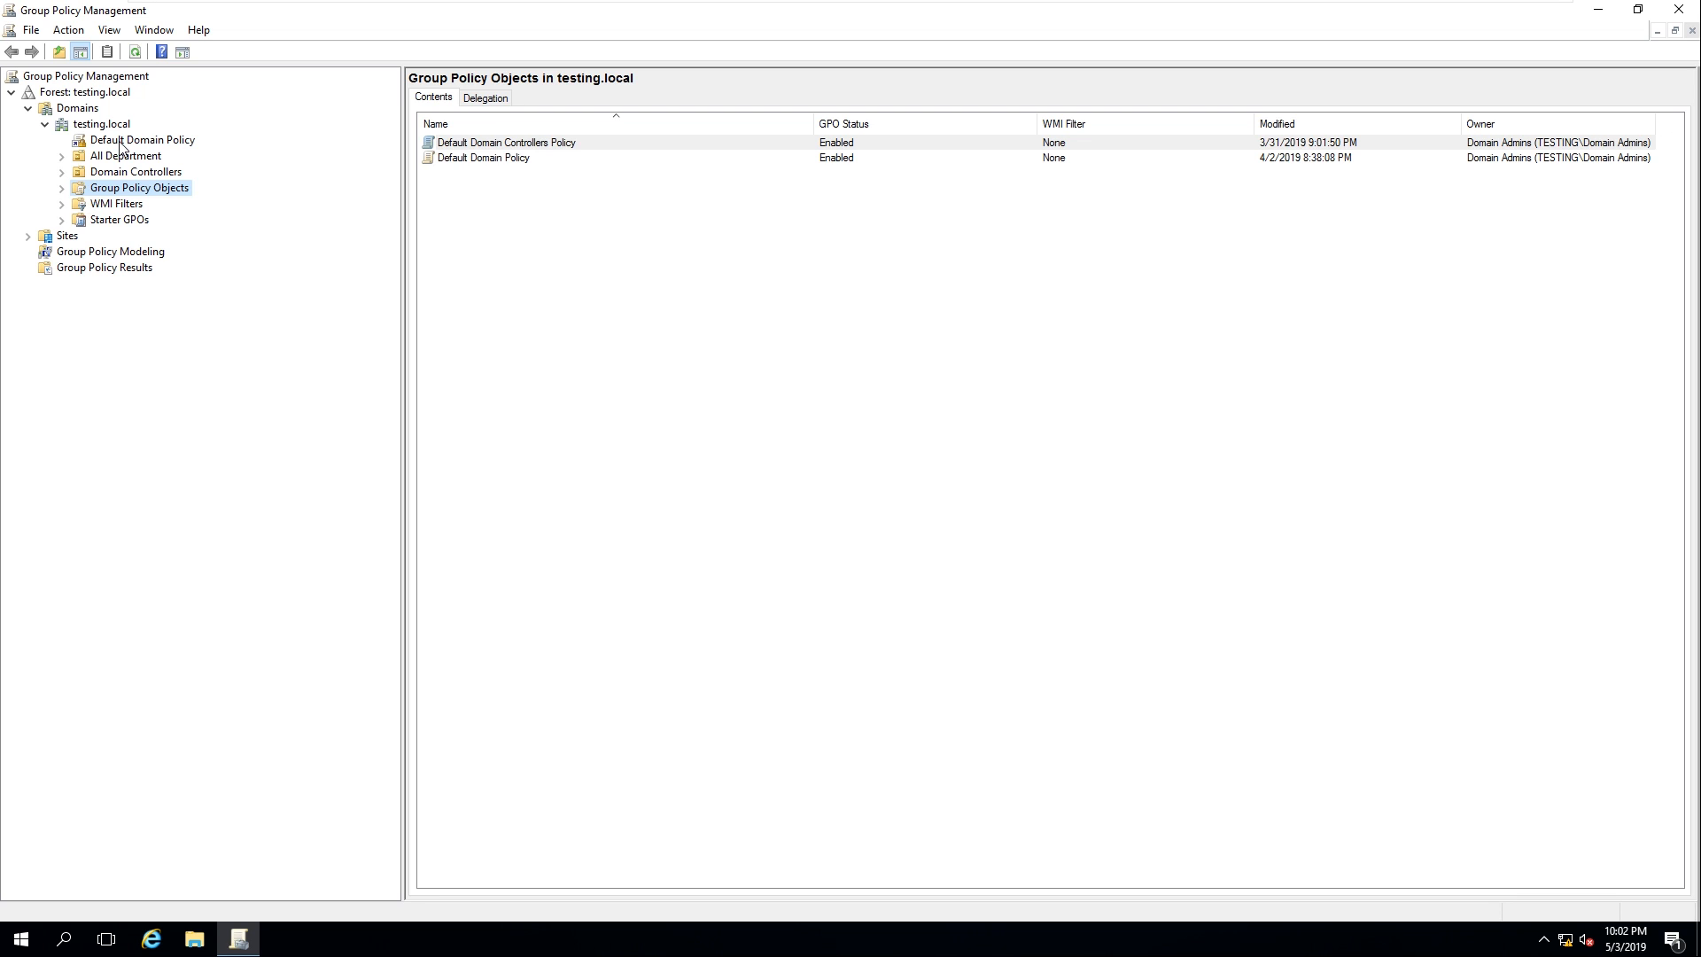
{"action": "left_click", "coordinate": [168, 140]}
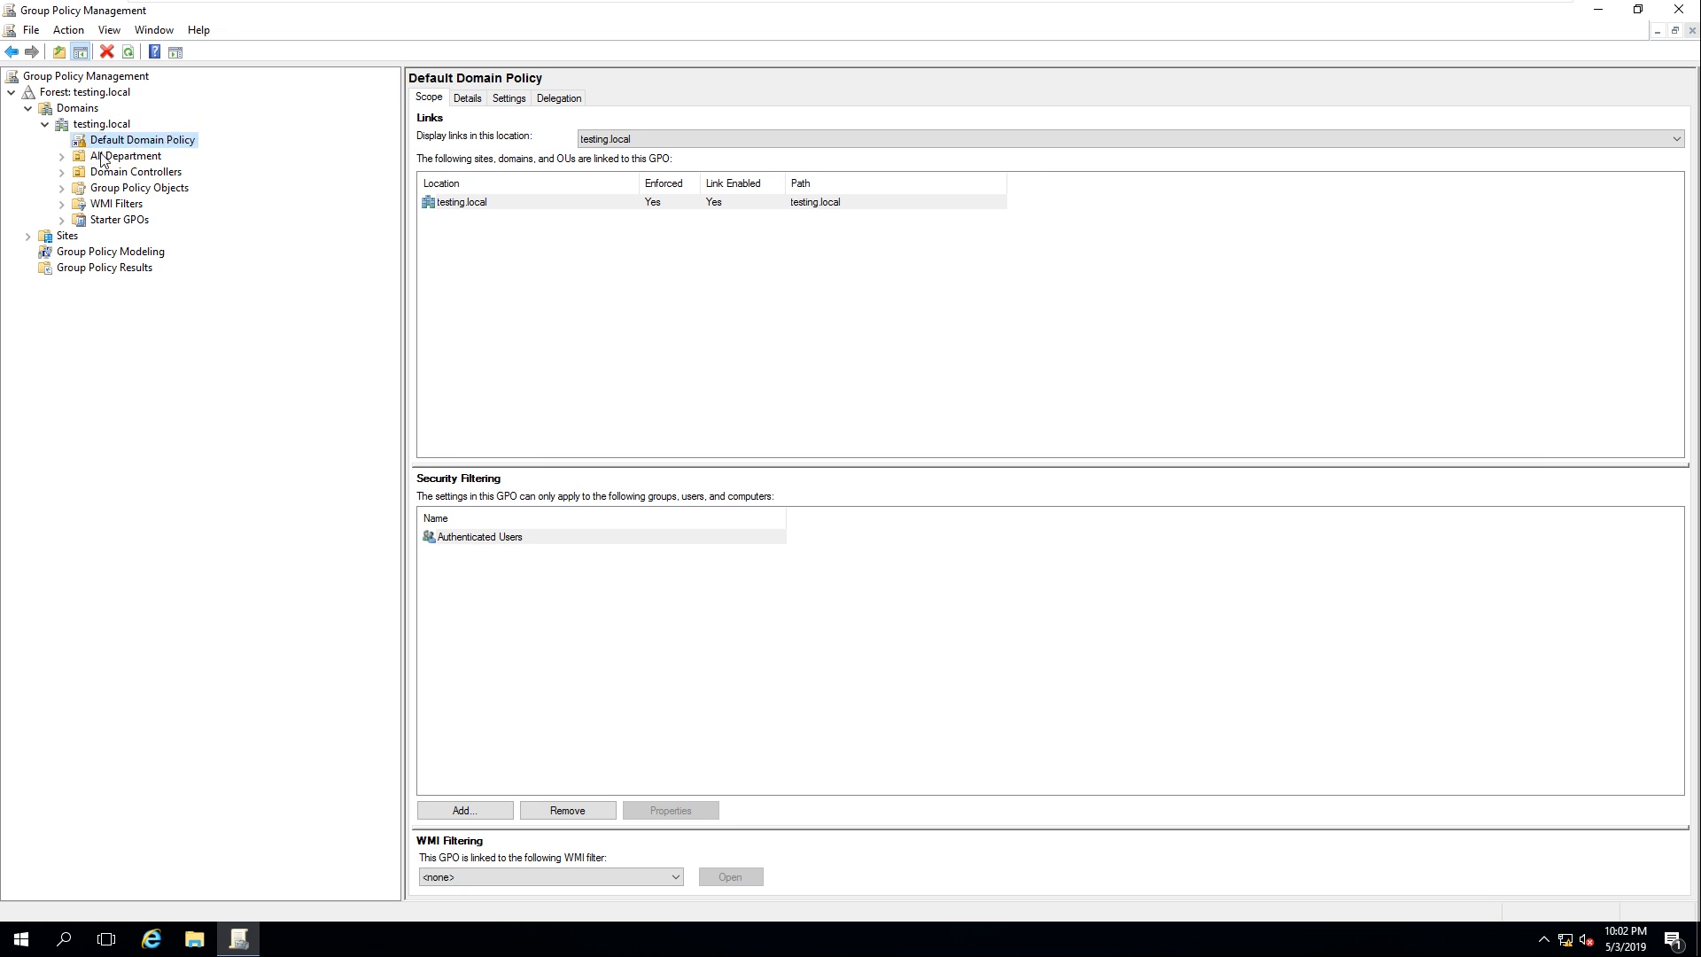
{"action": "left_click", "coordinate": [65, 156]}
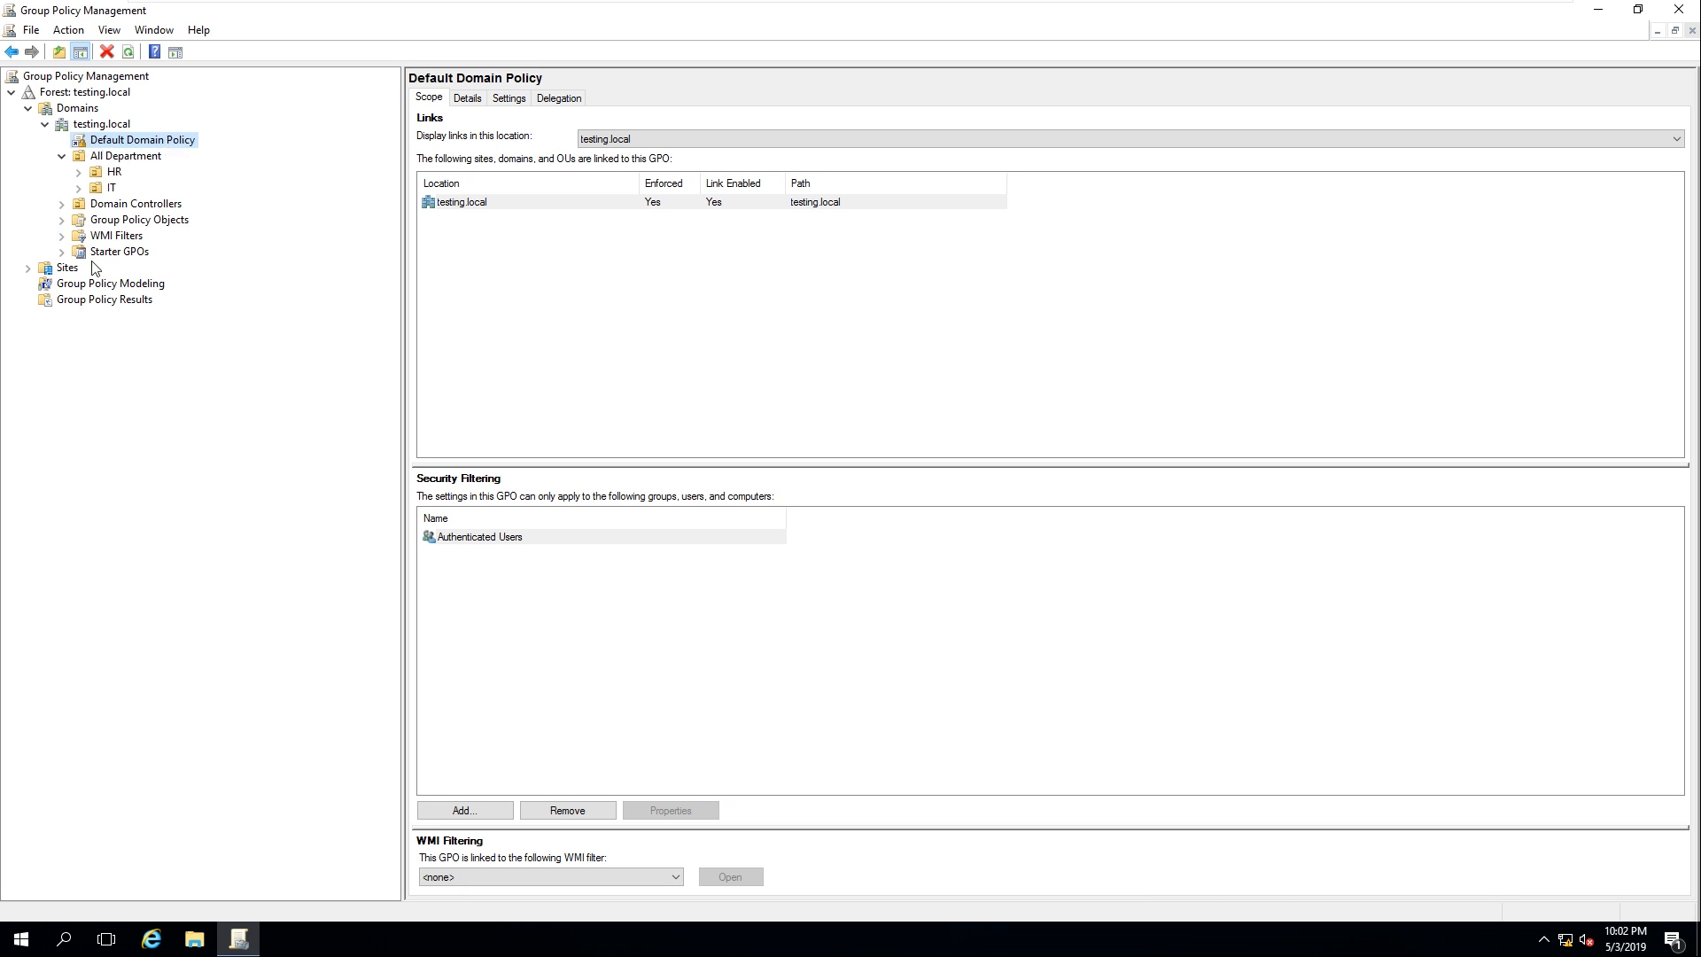
Inspect the action menus of testing.local, the HR OU and the IT OU without running any action
{"action": "right_click", "coordinate": [119, 124]}
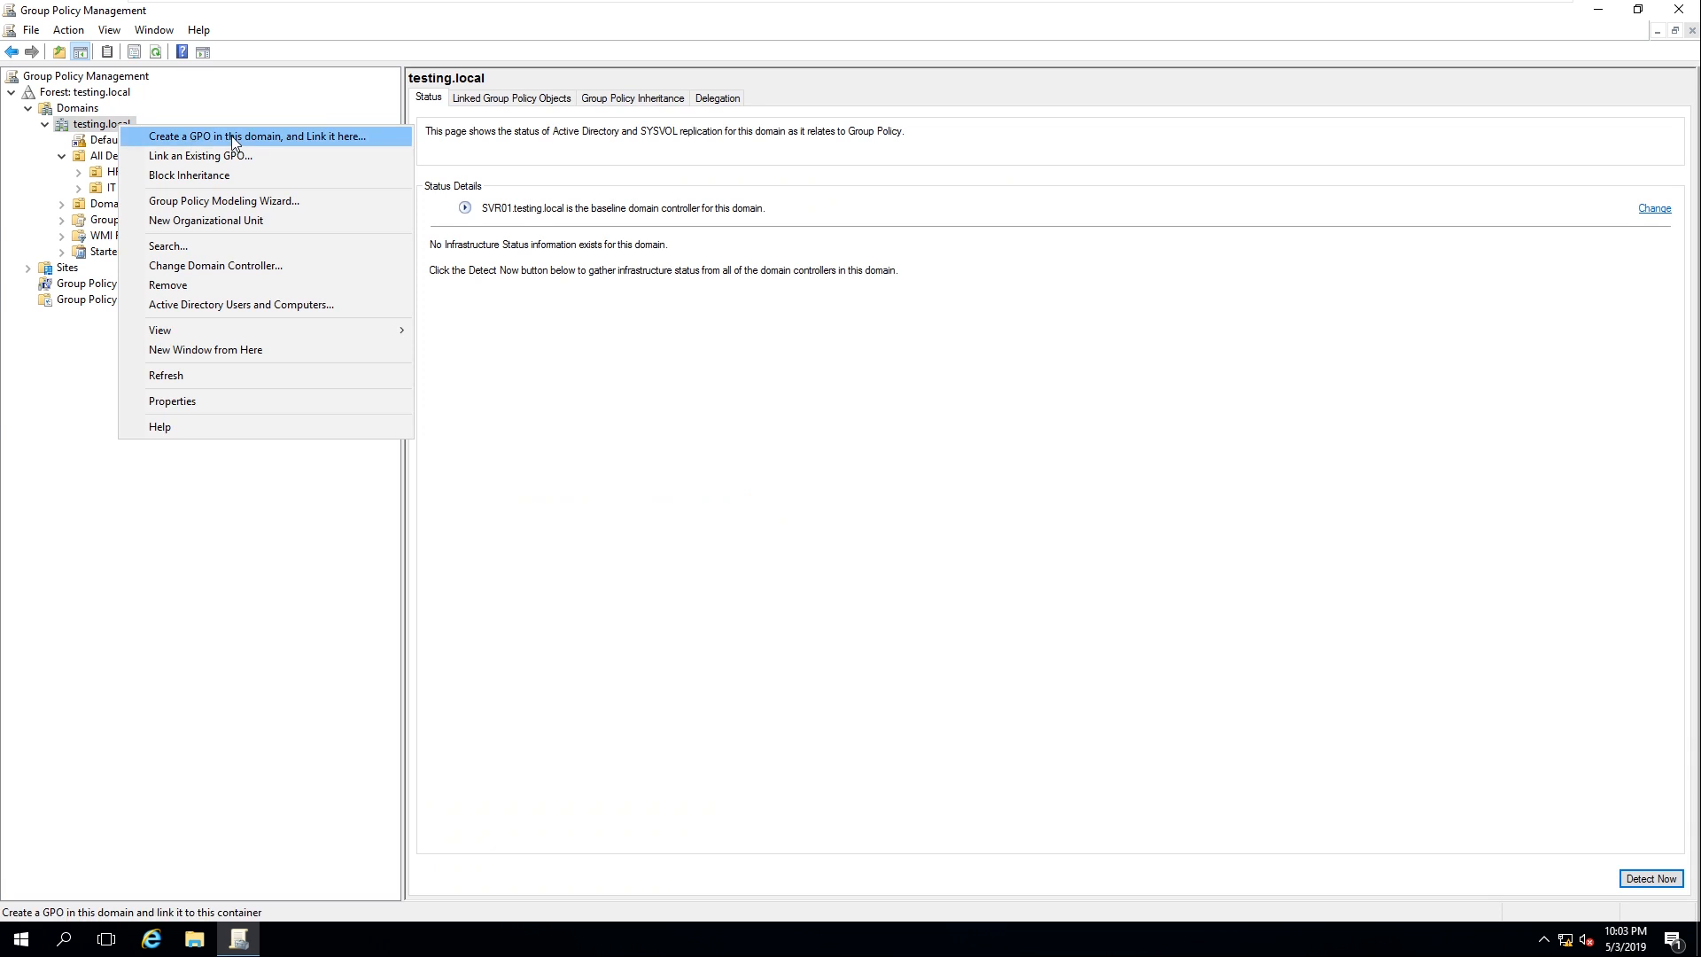
{"action": "left_click", "coordinate": [92, 129]}
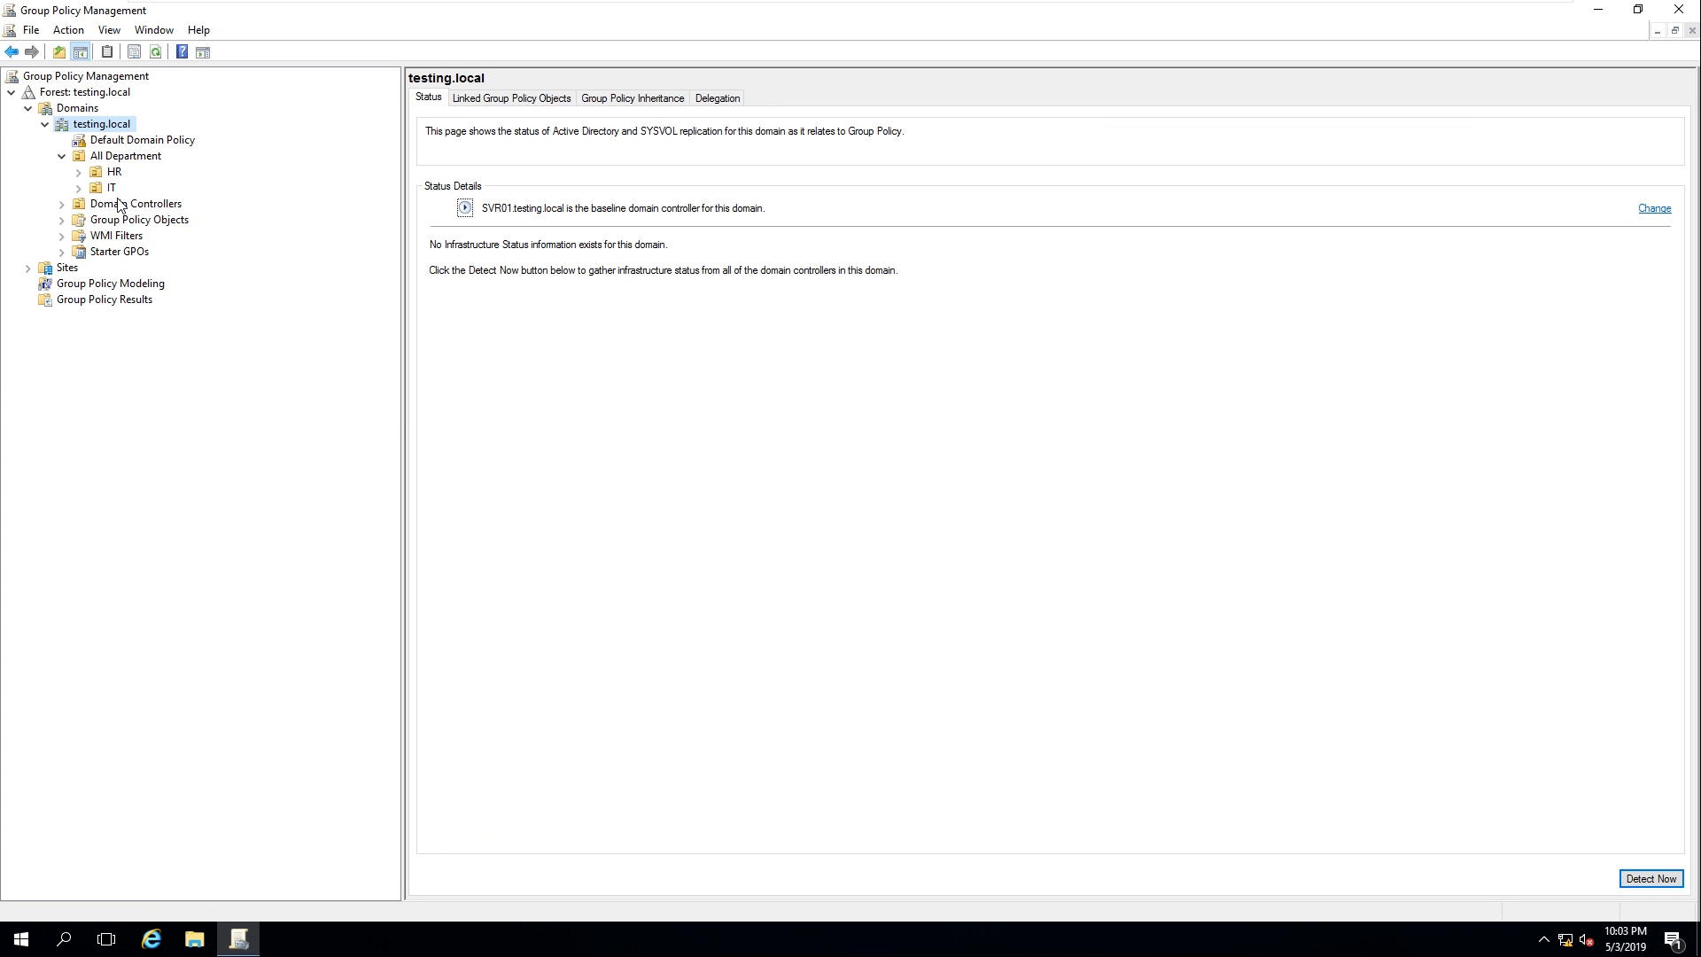
{"action": "left_click", "coordinate": [115, 173]}
{"action": "right_click", "coordinate": [115, 178]}
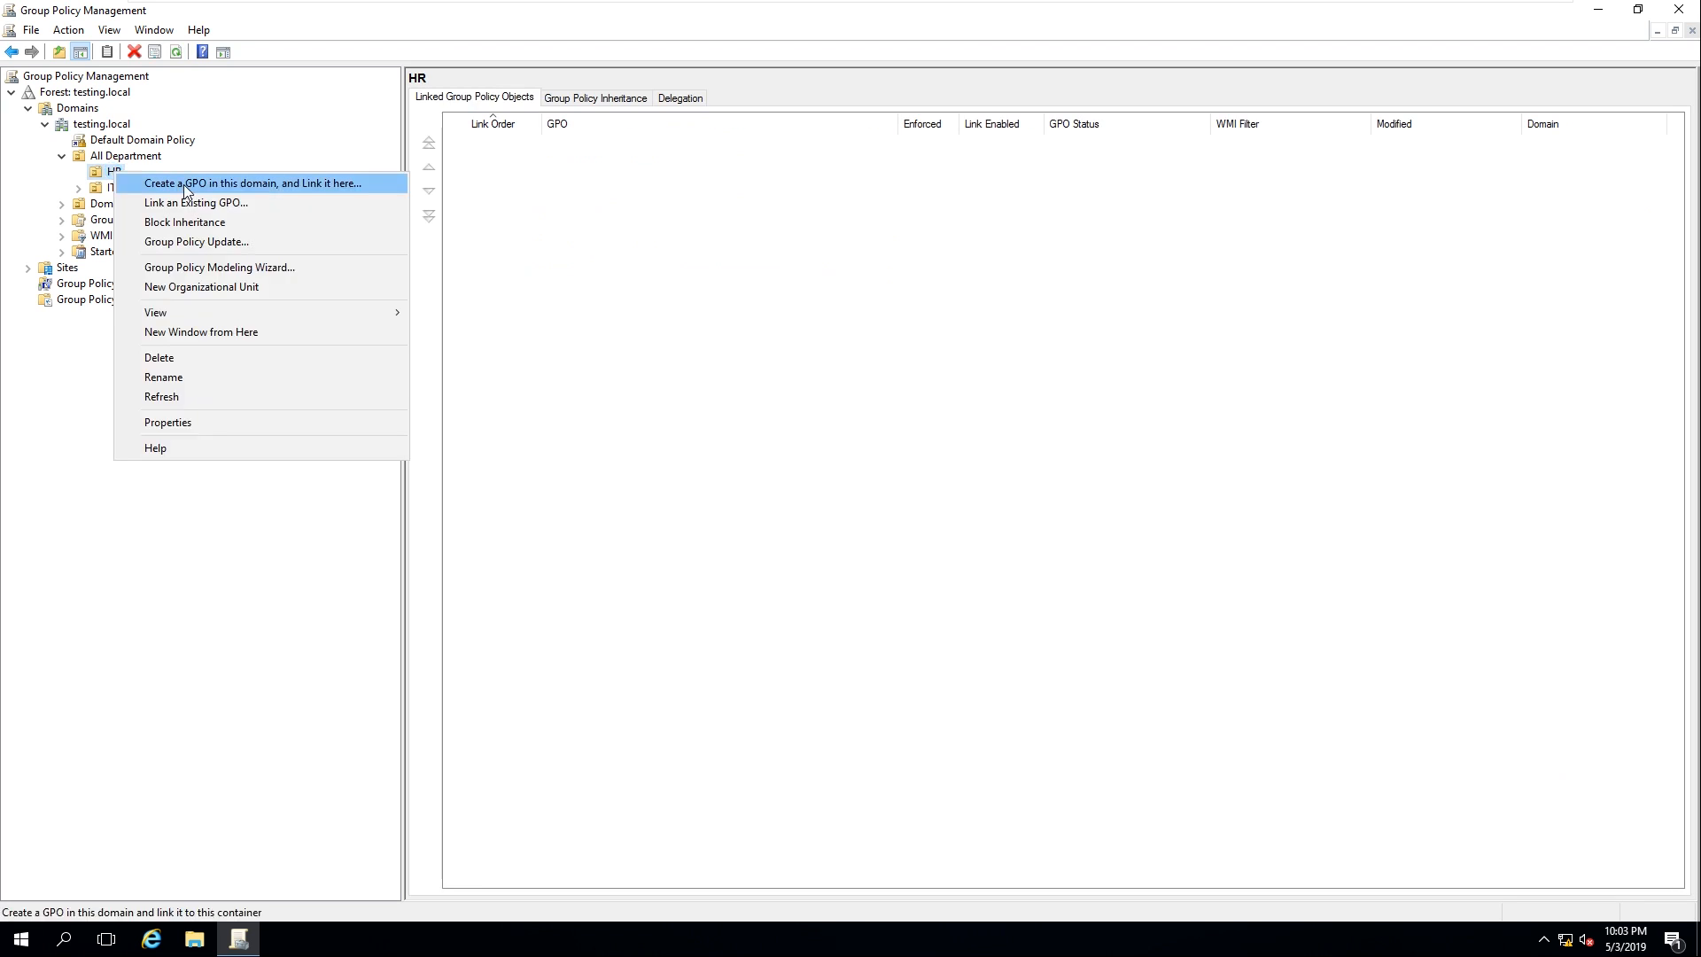
{"action": "left_click", "coordinate": [97, 194]}
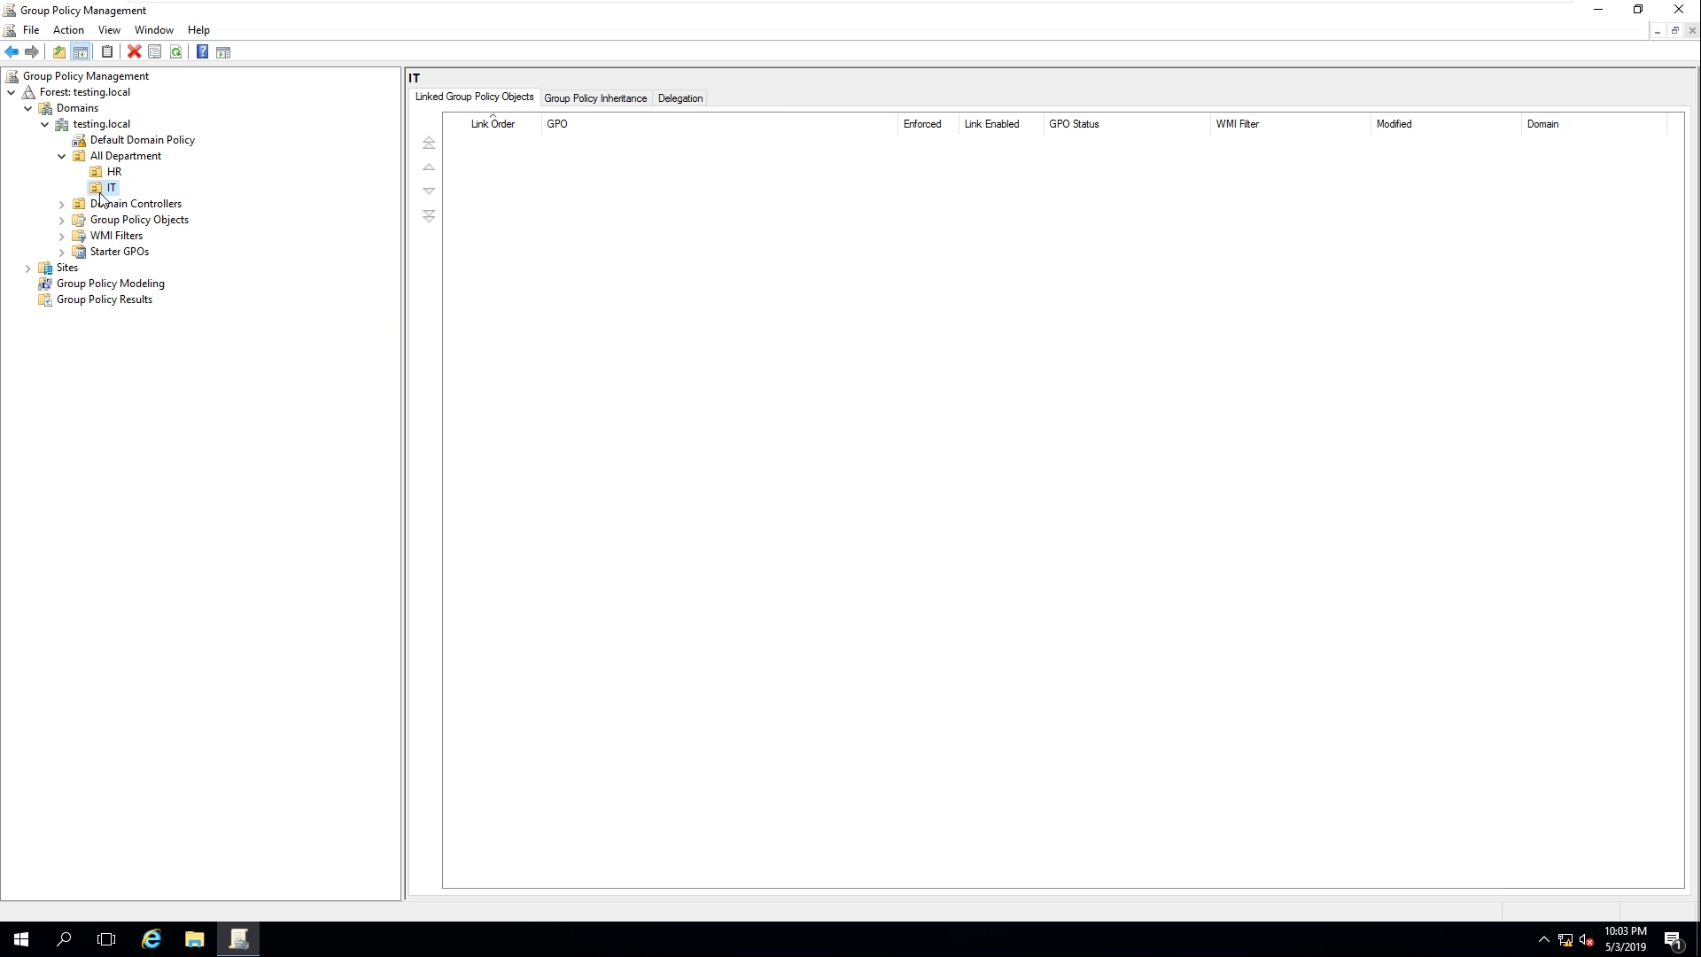
{"action": "right_click", "coordinate": [111, 194]}
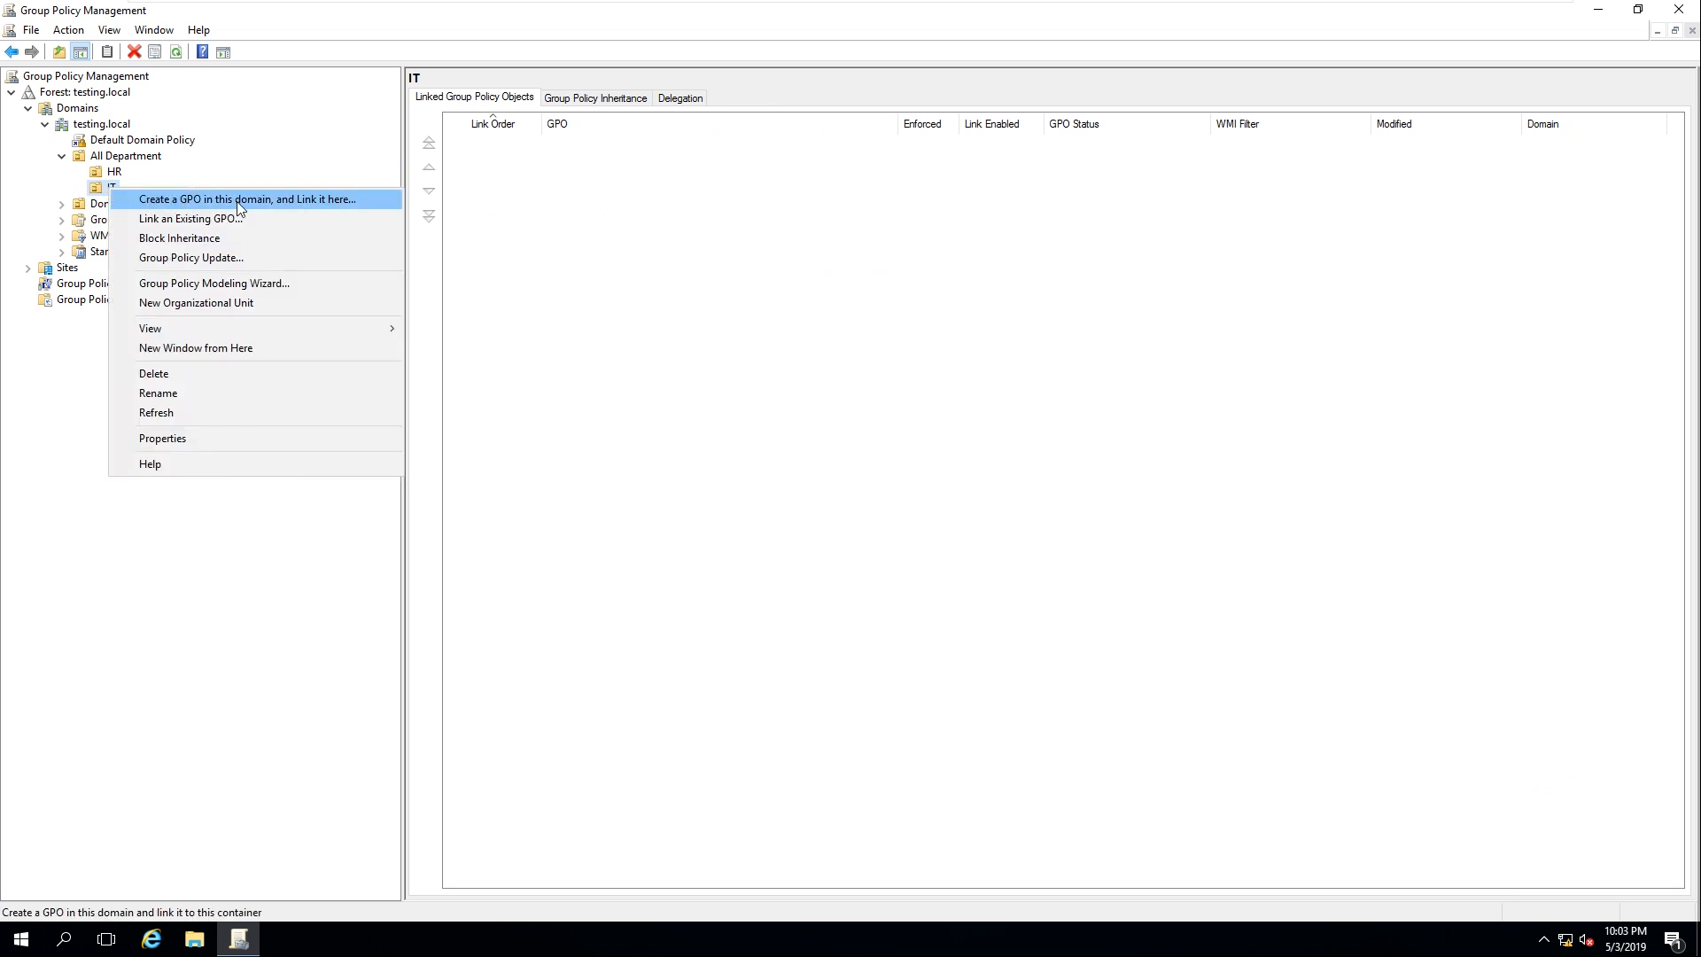
{"action": "left_click", "coordinate": [101, 186]}
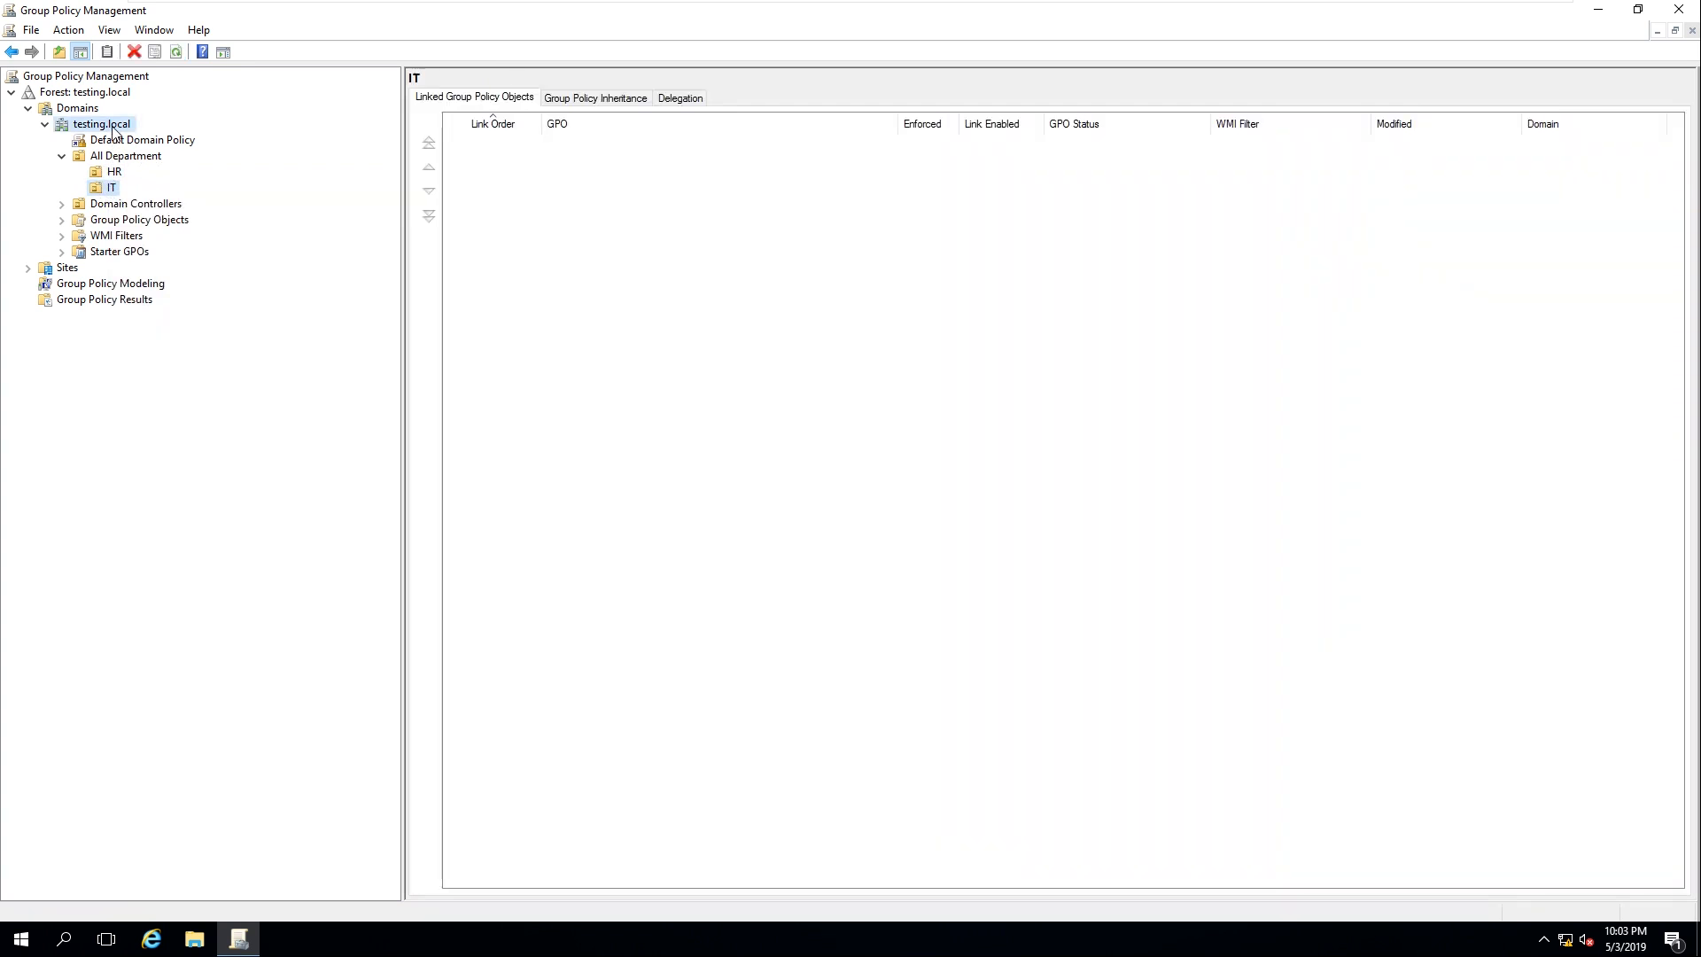
{"action": "left_click", "coordinate": [114, 132]}
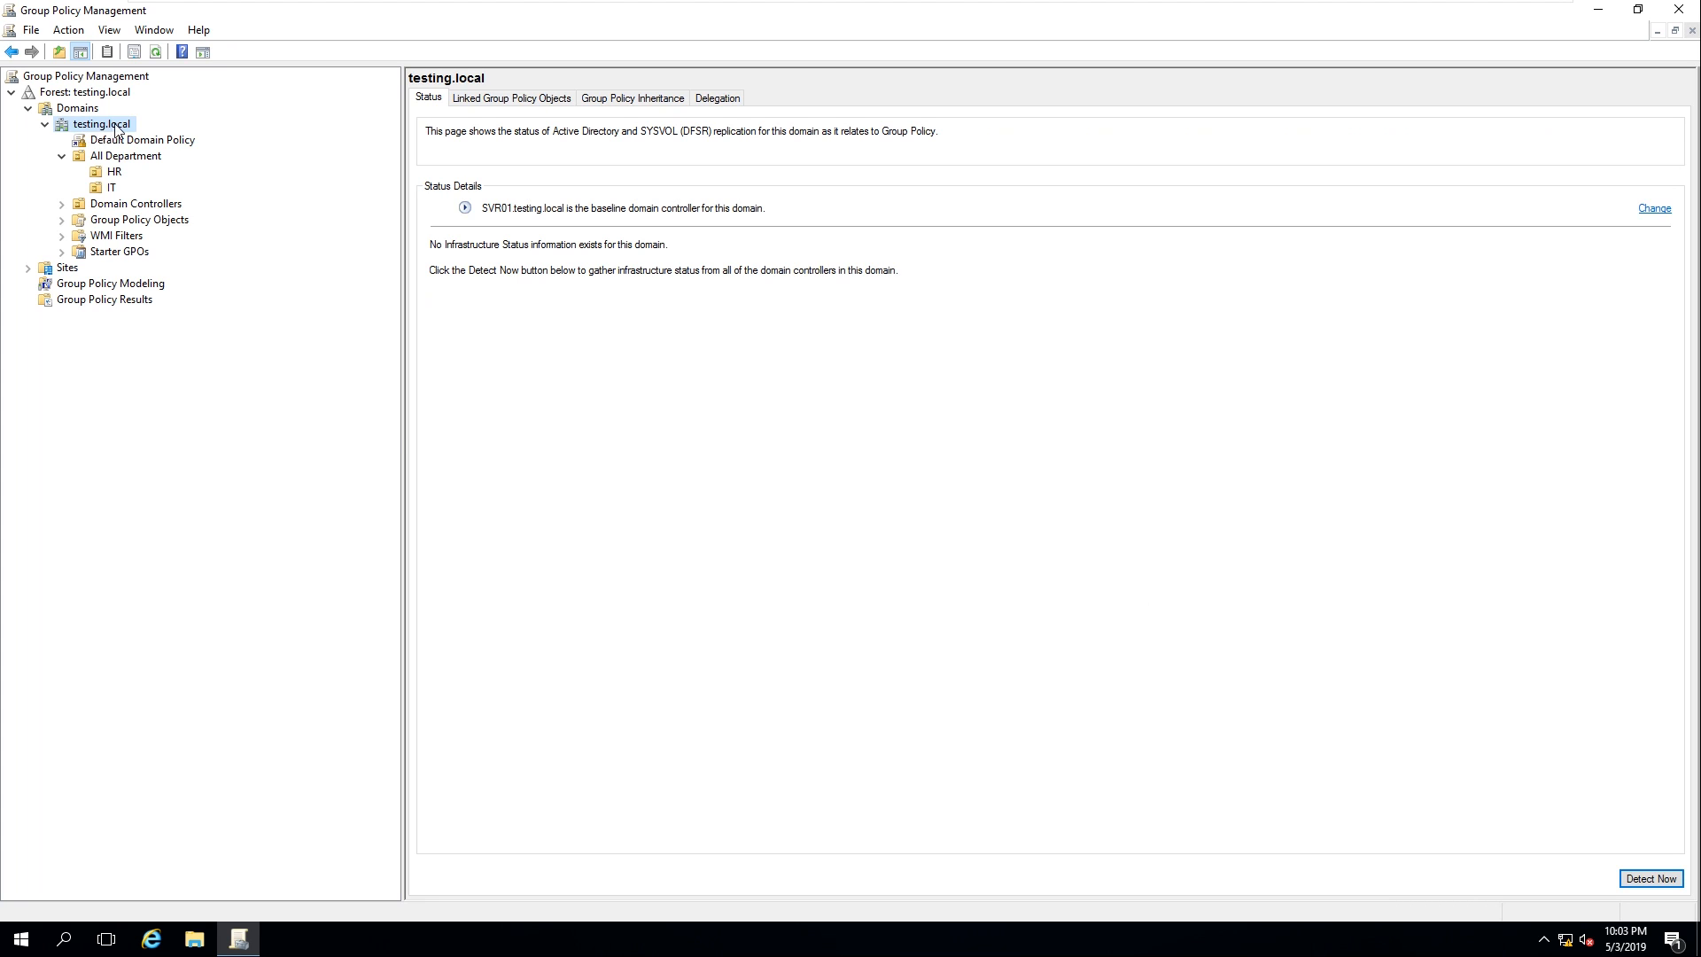
{"action": "right_click", "coordinate": [118, 130]}
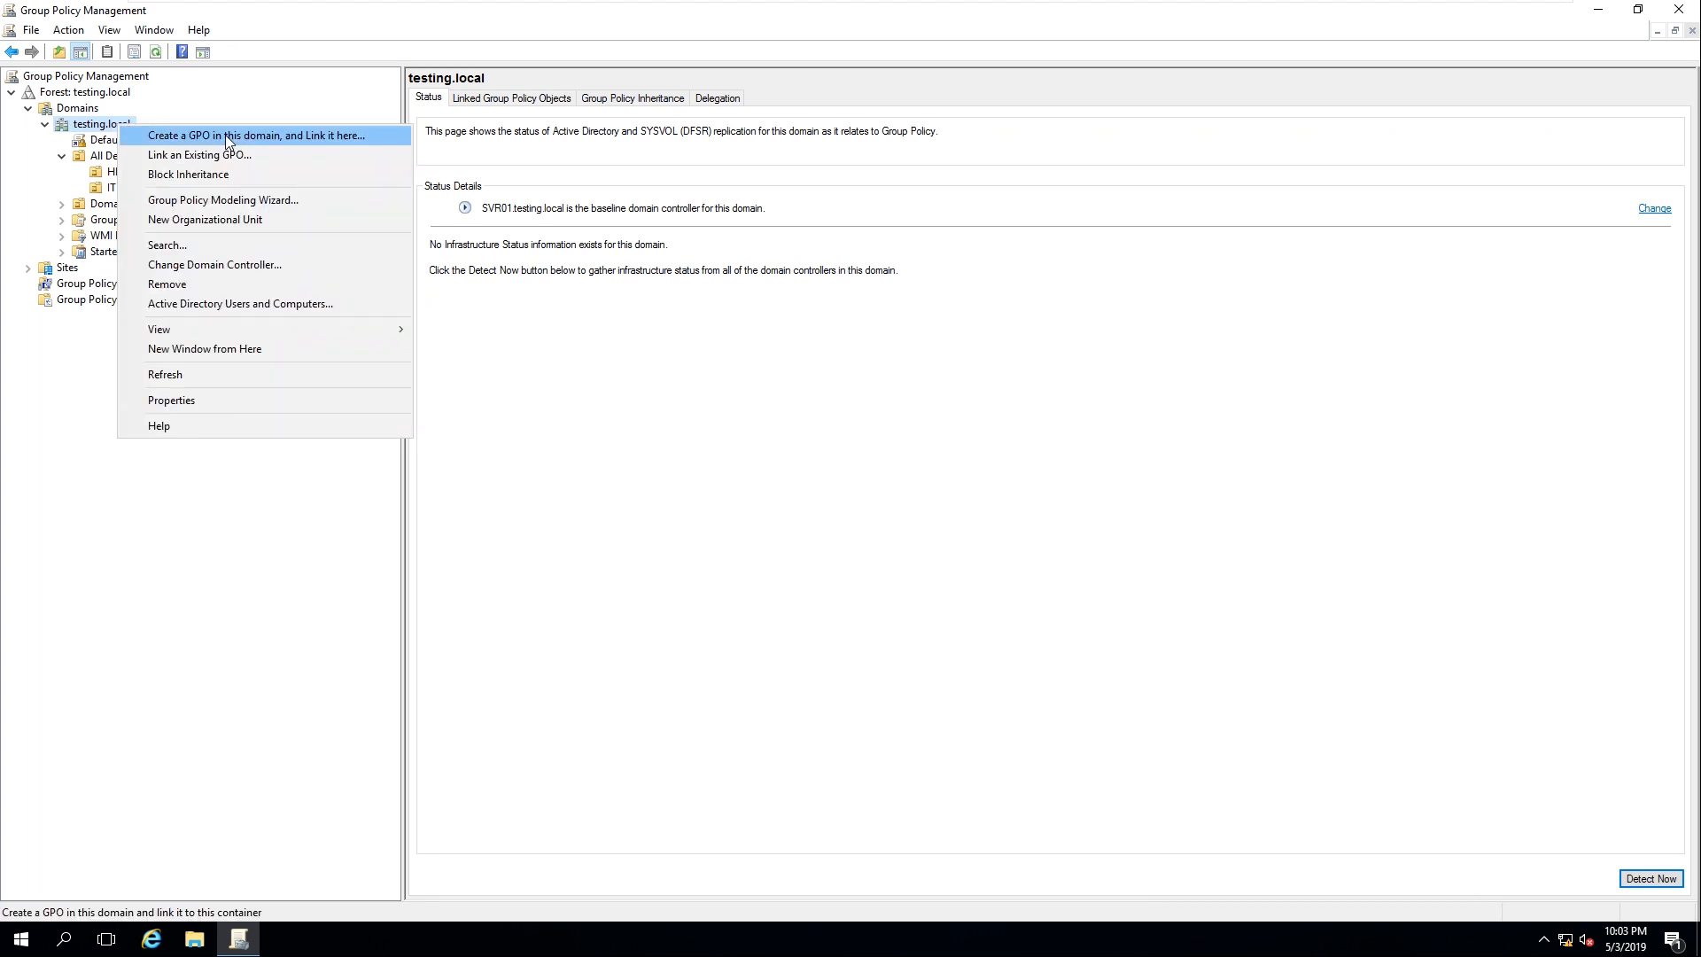
Compare the linked GPOs of HR, IT and Domain Controllers, then bring up the IT OU's actions
{"action": "left_click", "coordinate": [105, 175]}
{"action": "left_click", "coordinate": [104, 191]}
{"action": "left_click", "coordinate": [106, 176]}
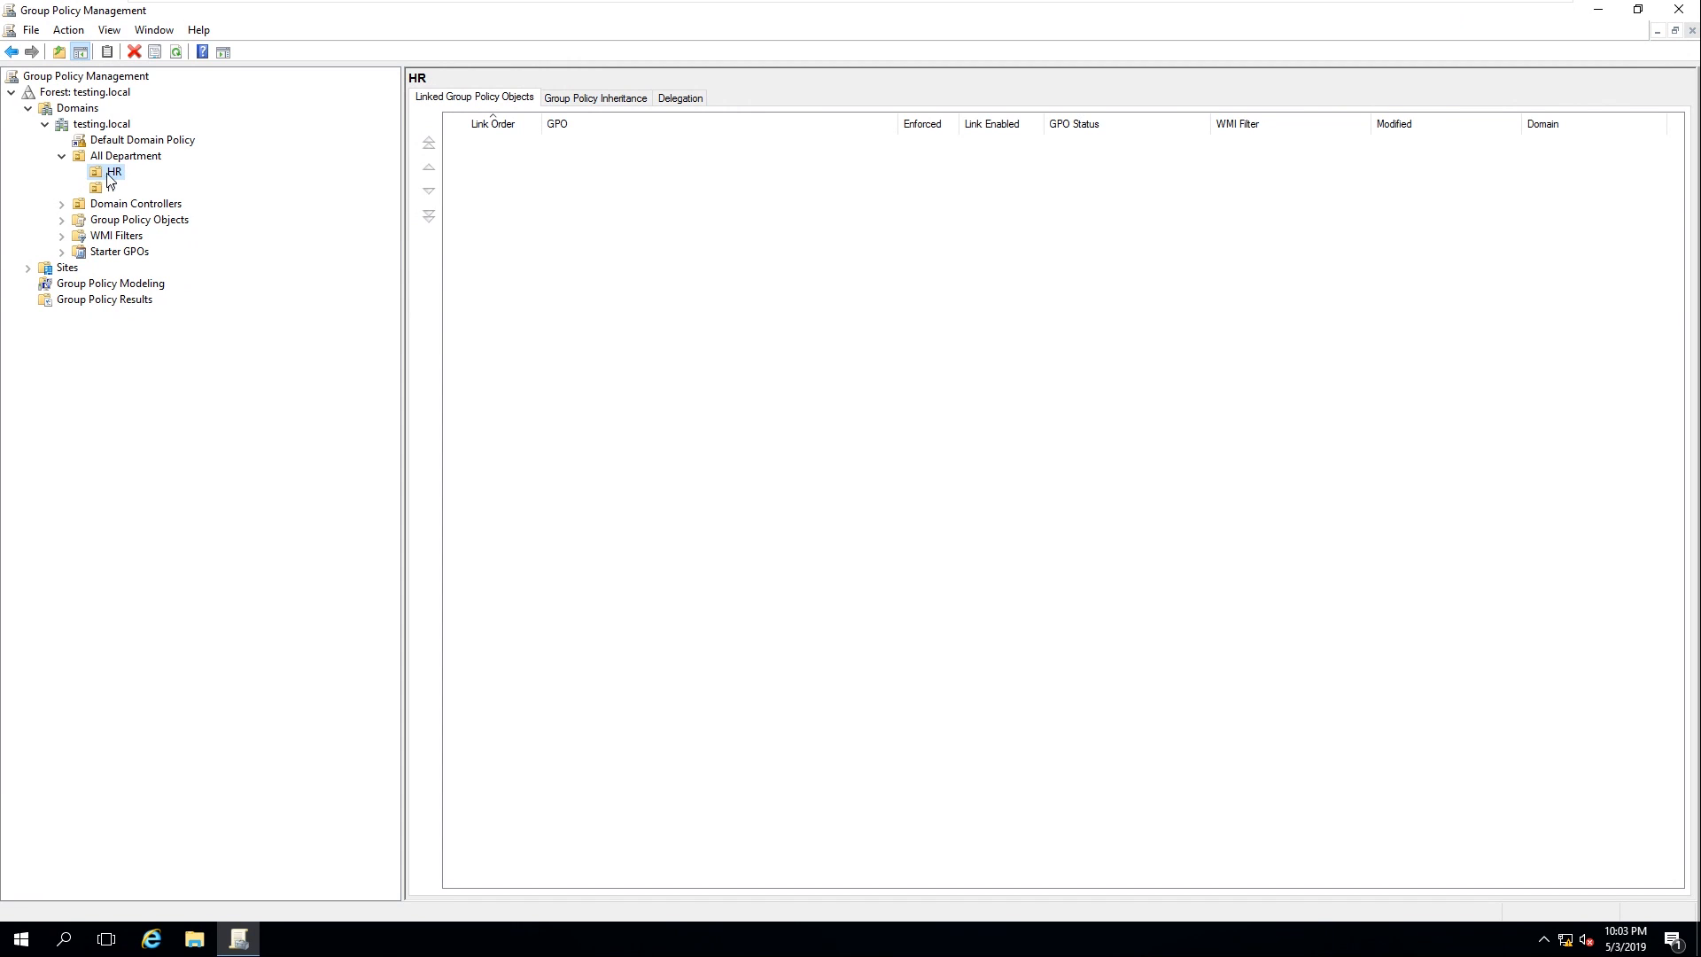
{"action": "left_click", "coordinate": [110, 189]}
{"action": "left_click", "coordinate": [110, 173]}
{"action": "left_click", "coordinate": [102, 203]}
{"action": "left_click", "coordinate": [111, 189]}
{"action": "right_click", "coordinate": [107, 190]}
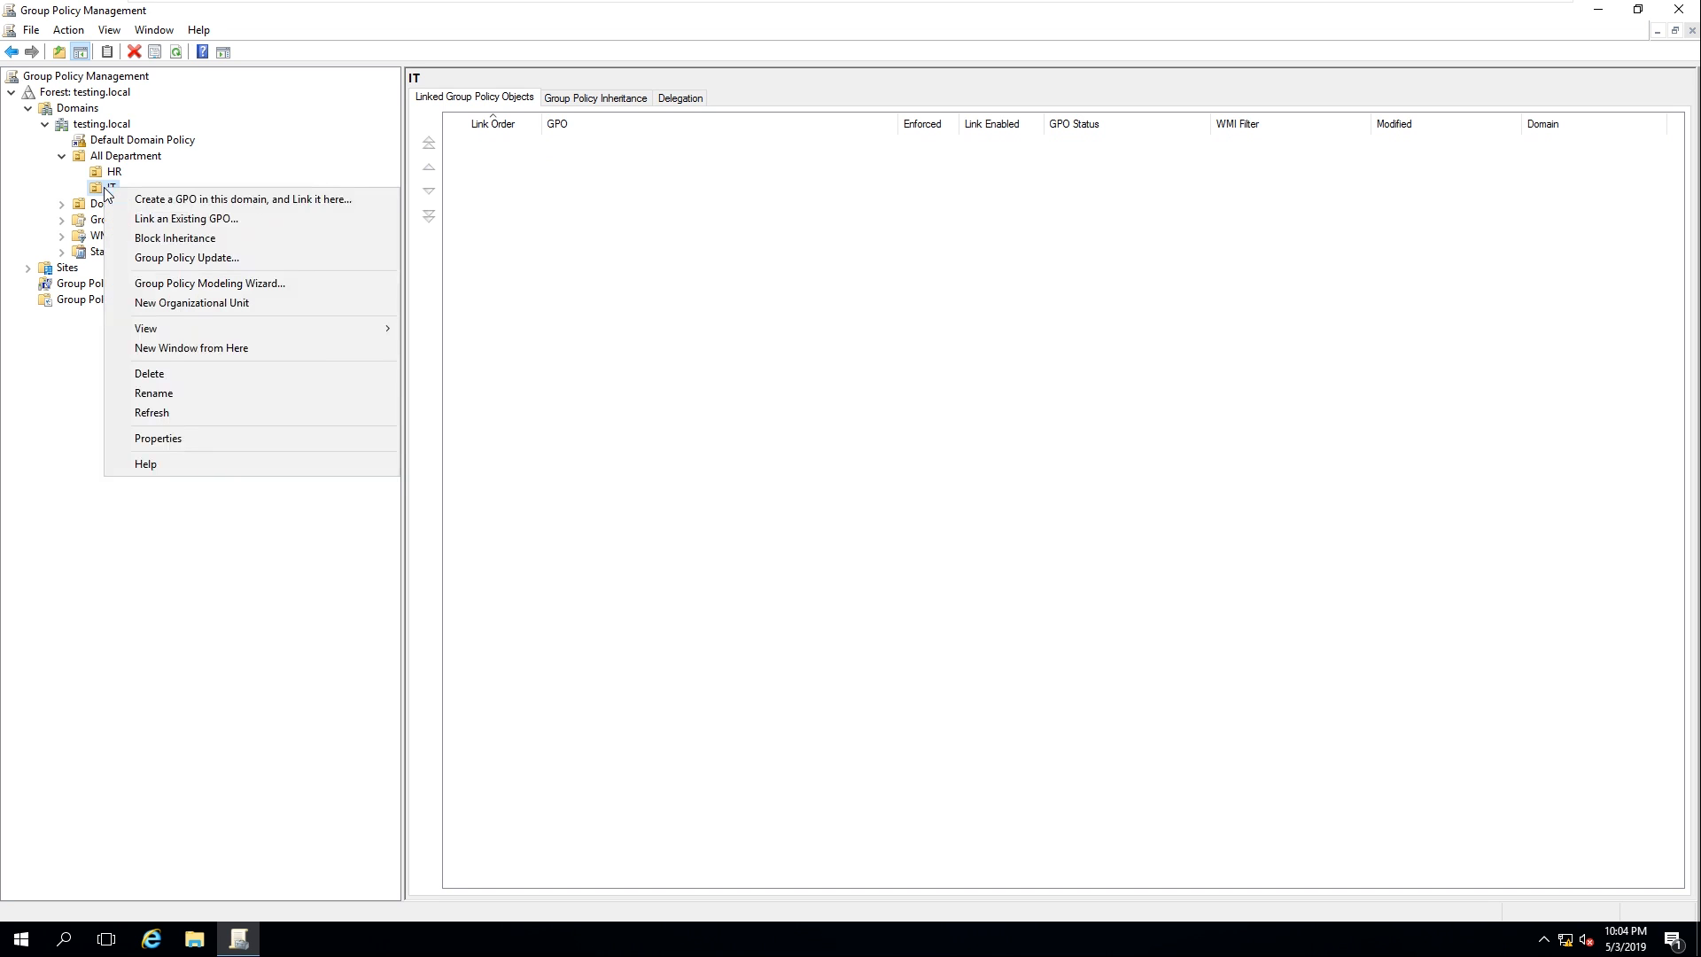
Create a new GPO named 'Map Network Drive' linked to the IT OU and select it
{"action": "left_click", "coordinate": [220, 200]}
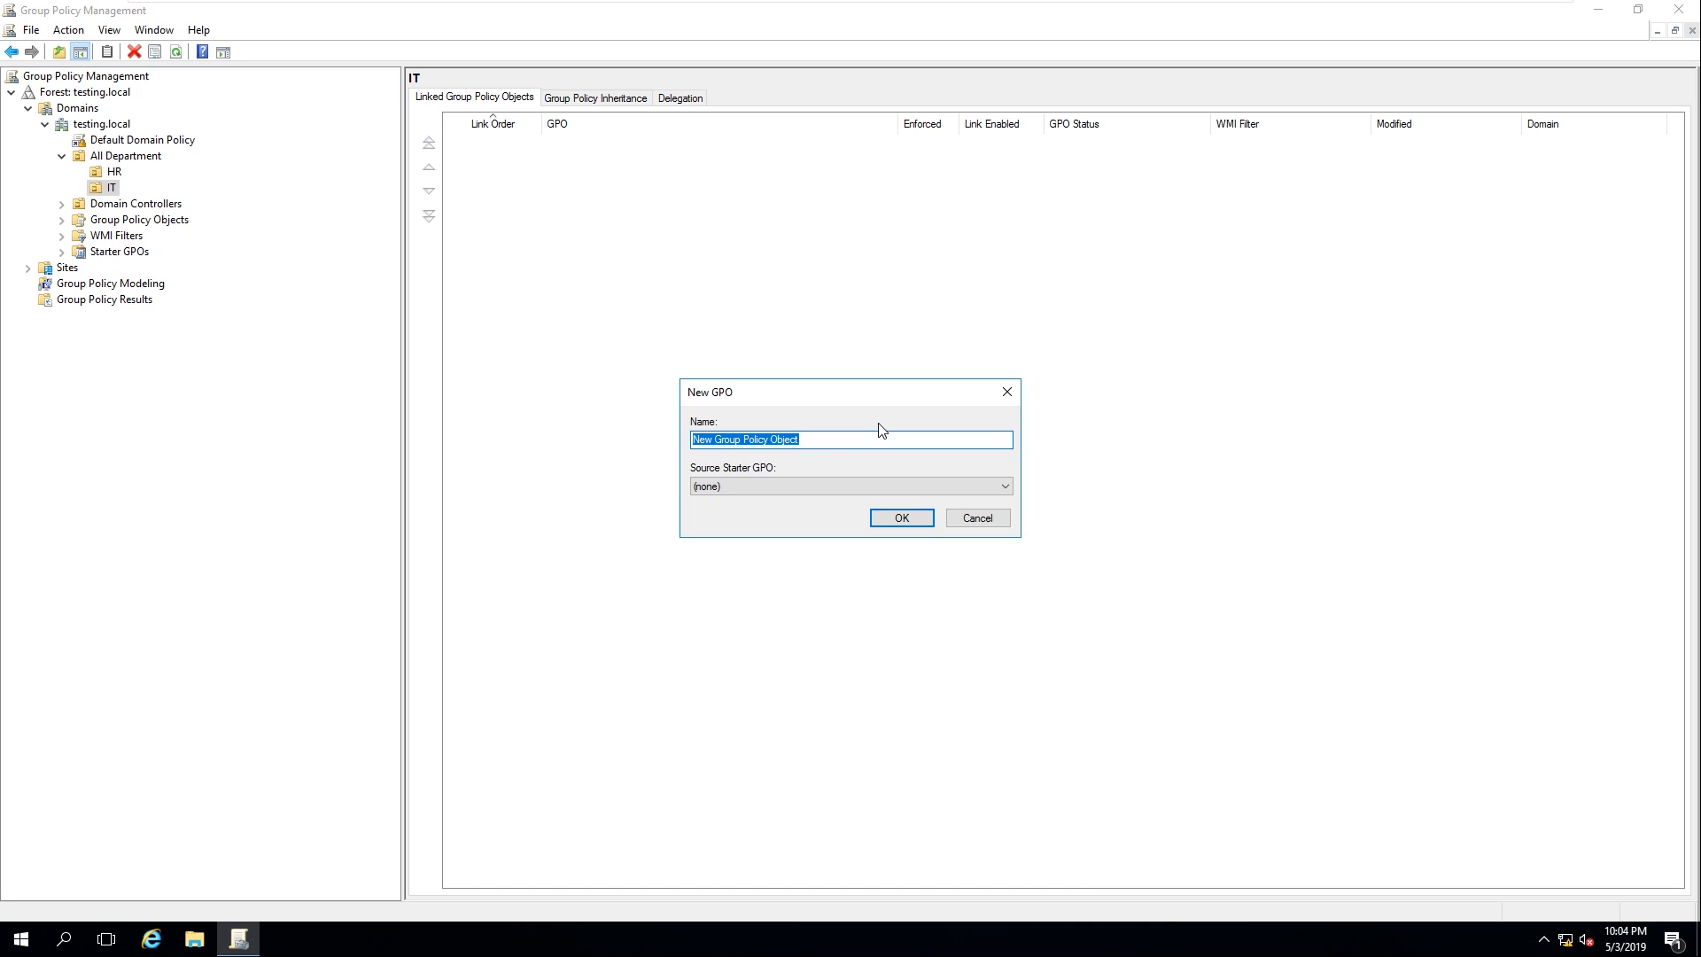
{"action": "type", "text": "\\m"}
{"action": "left_click", "coordinate": [903, 519]}
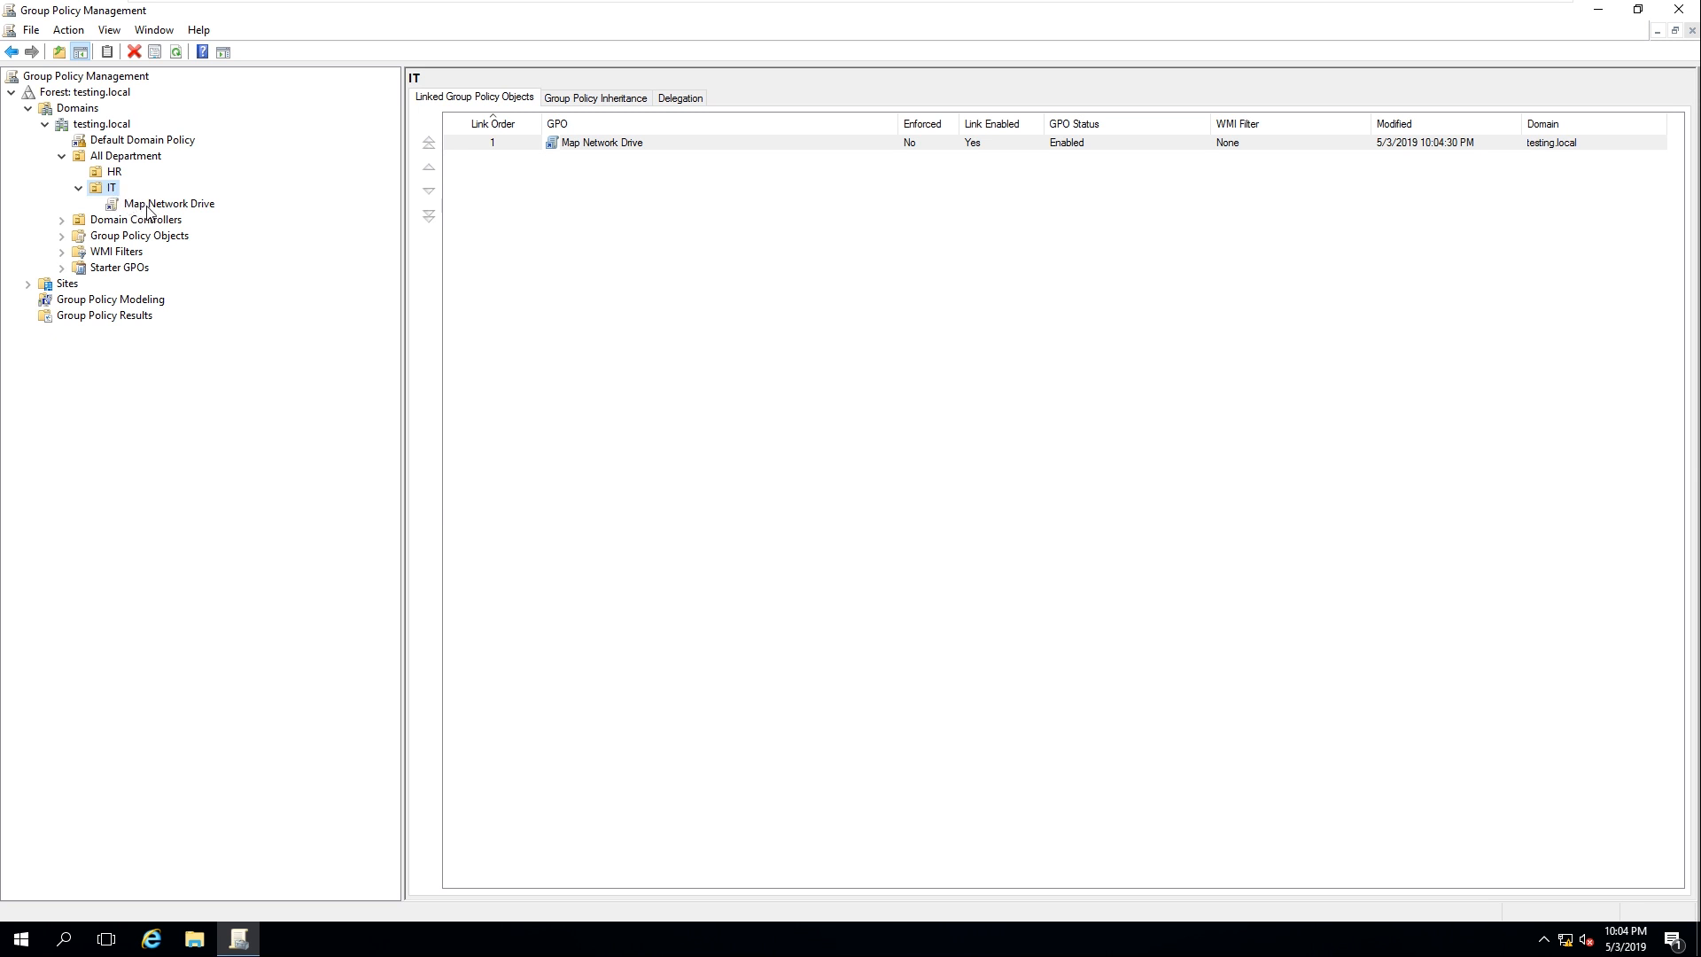
{"action": "left_click", "coordinate": [148, 210]}
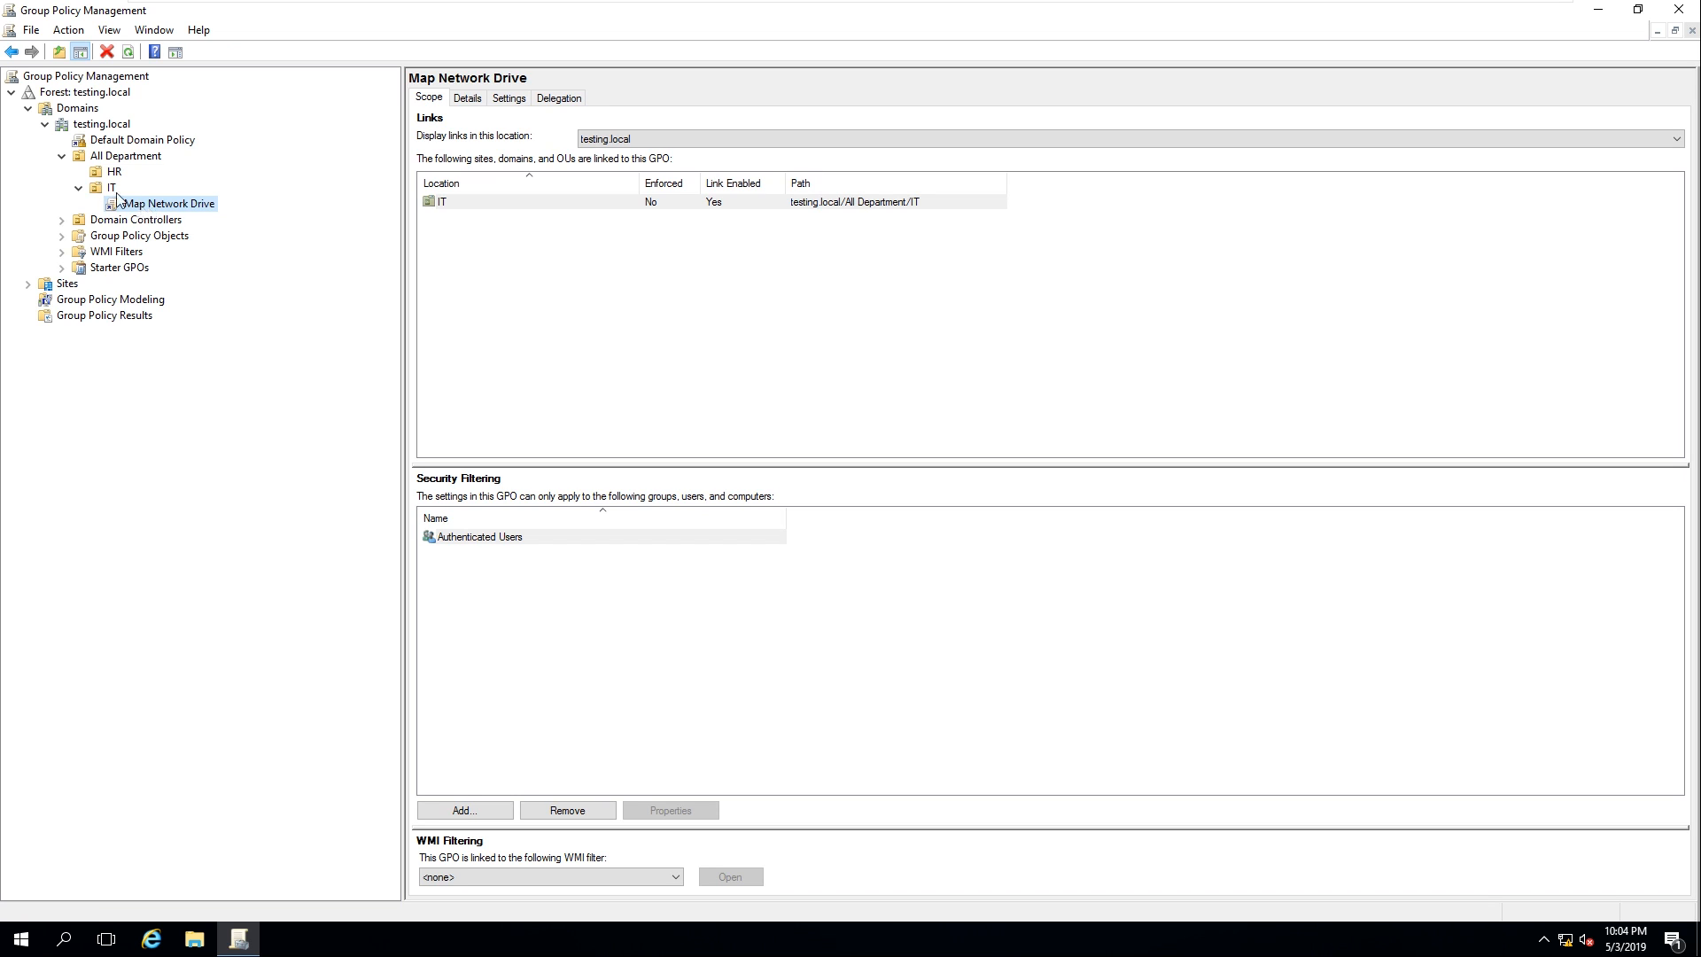
Edit Map Network Drive and go to User Configuration > Preferences > Windows Settings > Drive Maps
{"action": "right_click", "coordinate": [175, 210]}
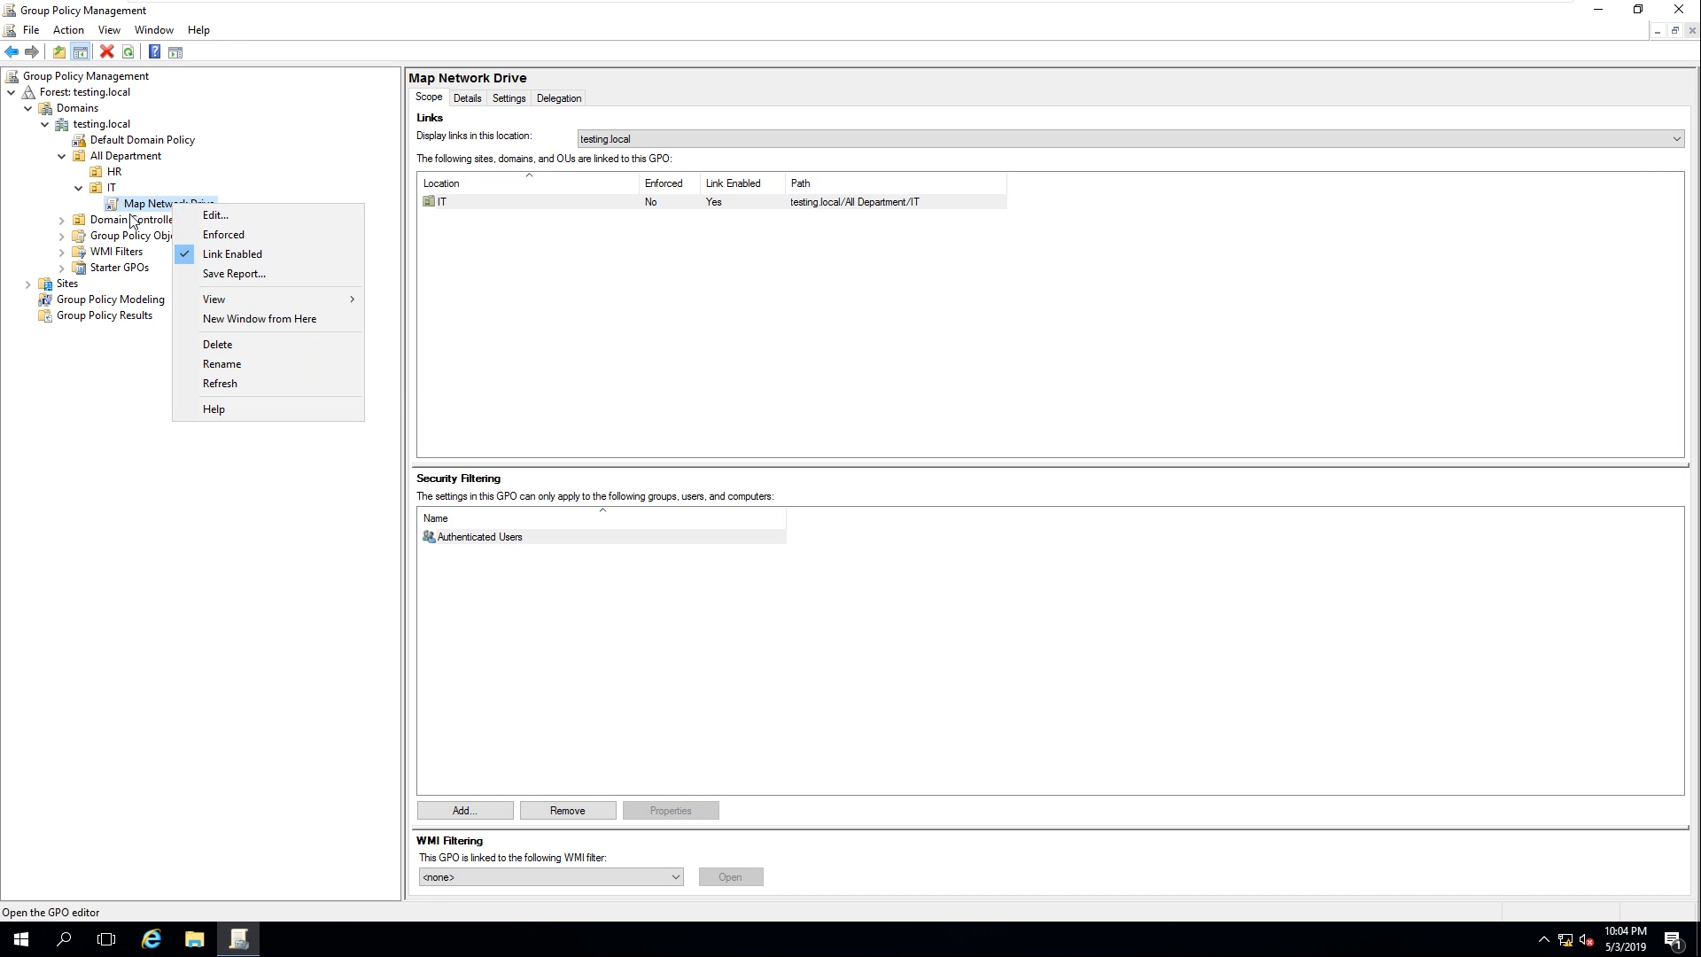
{"action": "left_click", "coordinate": [133, 211]}
{"action": "right_click", "coordinate": [137, 202]}
{"action": "left_click", "coordinate": [182, 213]}
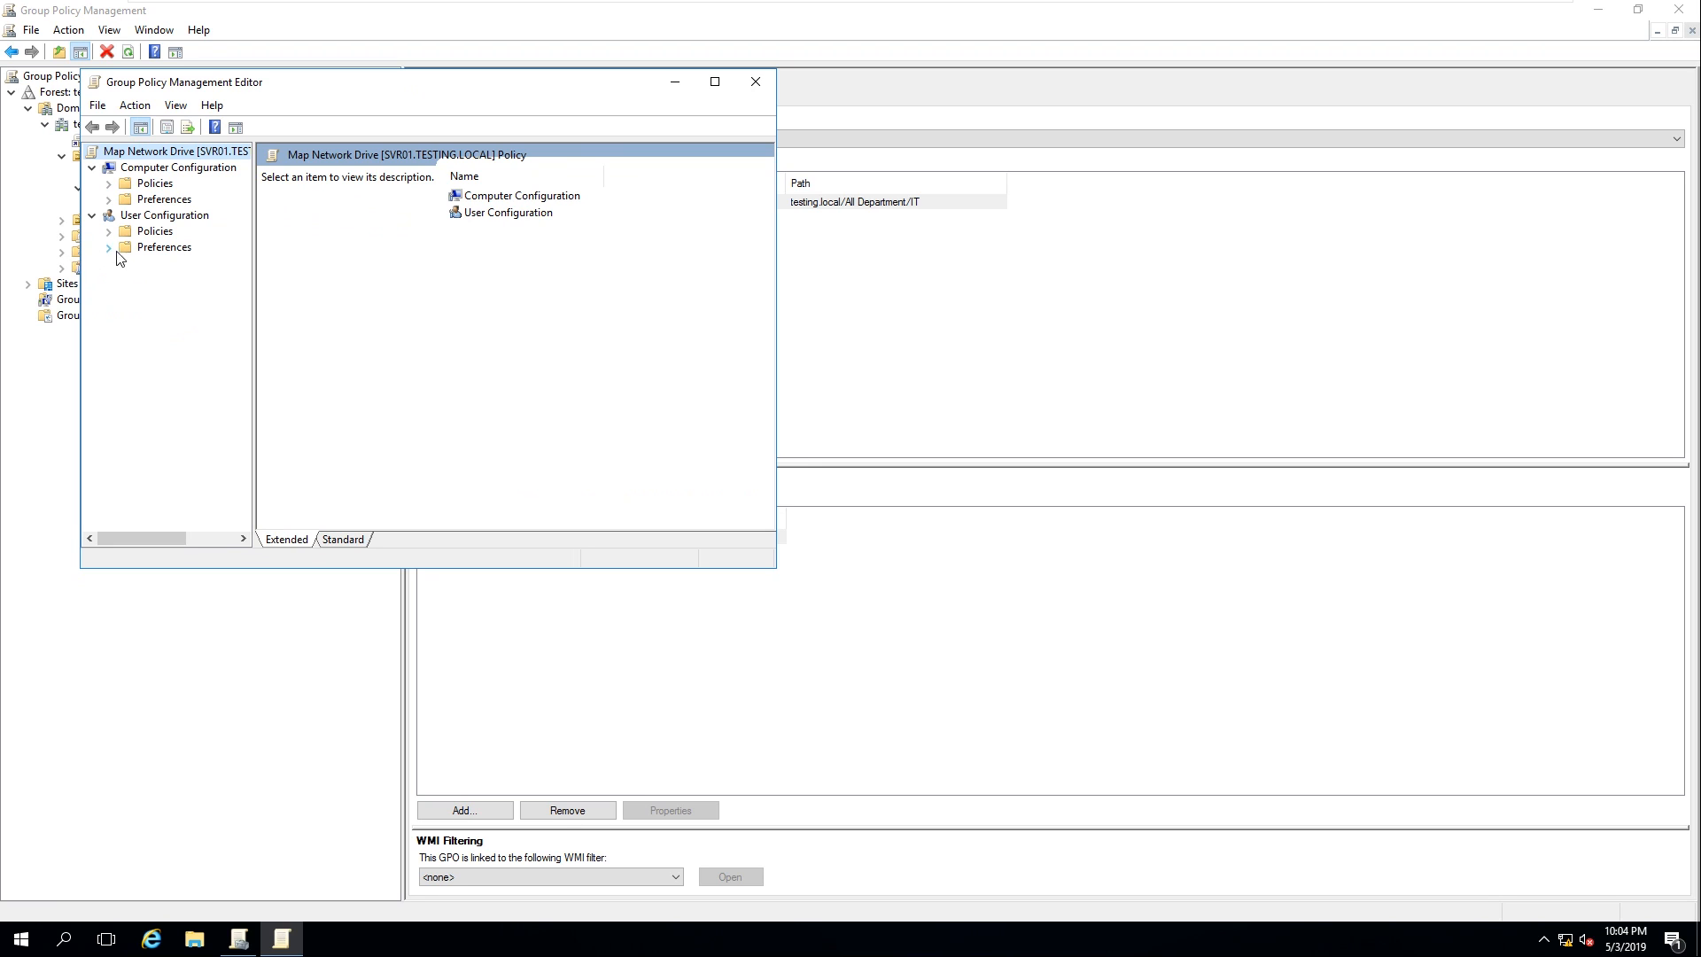
{"action": "left_click", "coordinate": [108, 248]}
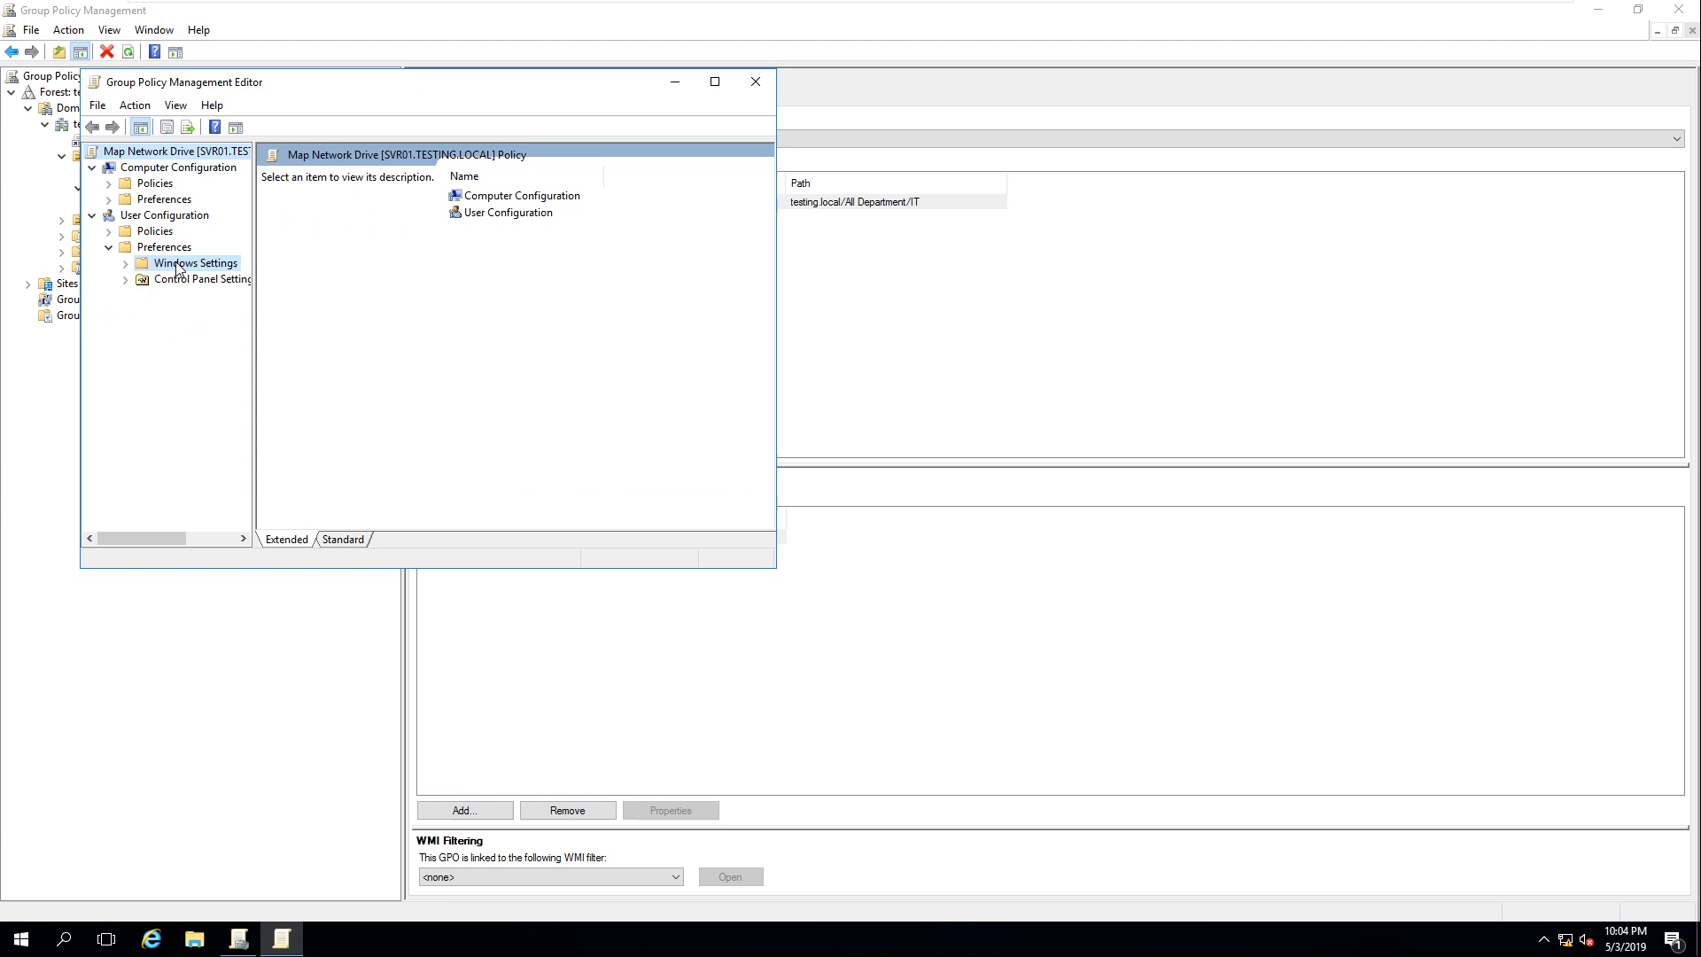
{"action": "left_click", "coordinate": [176, 266]}
{"action": "left_click", "coordinate": [125, 264]}
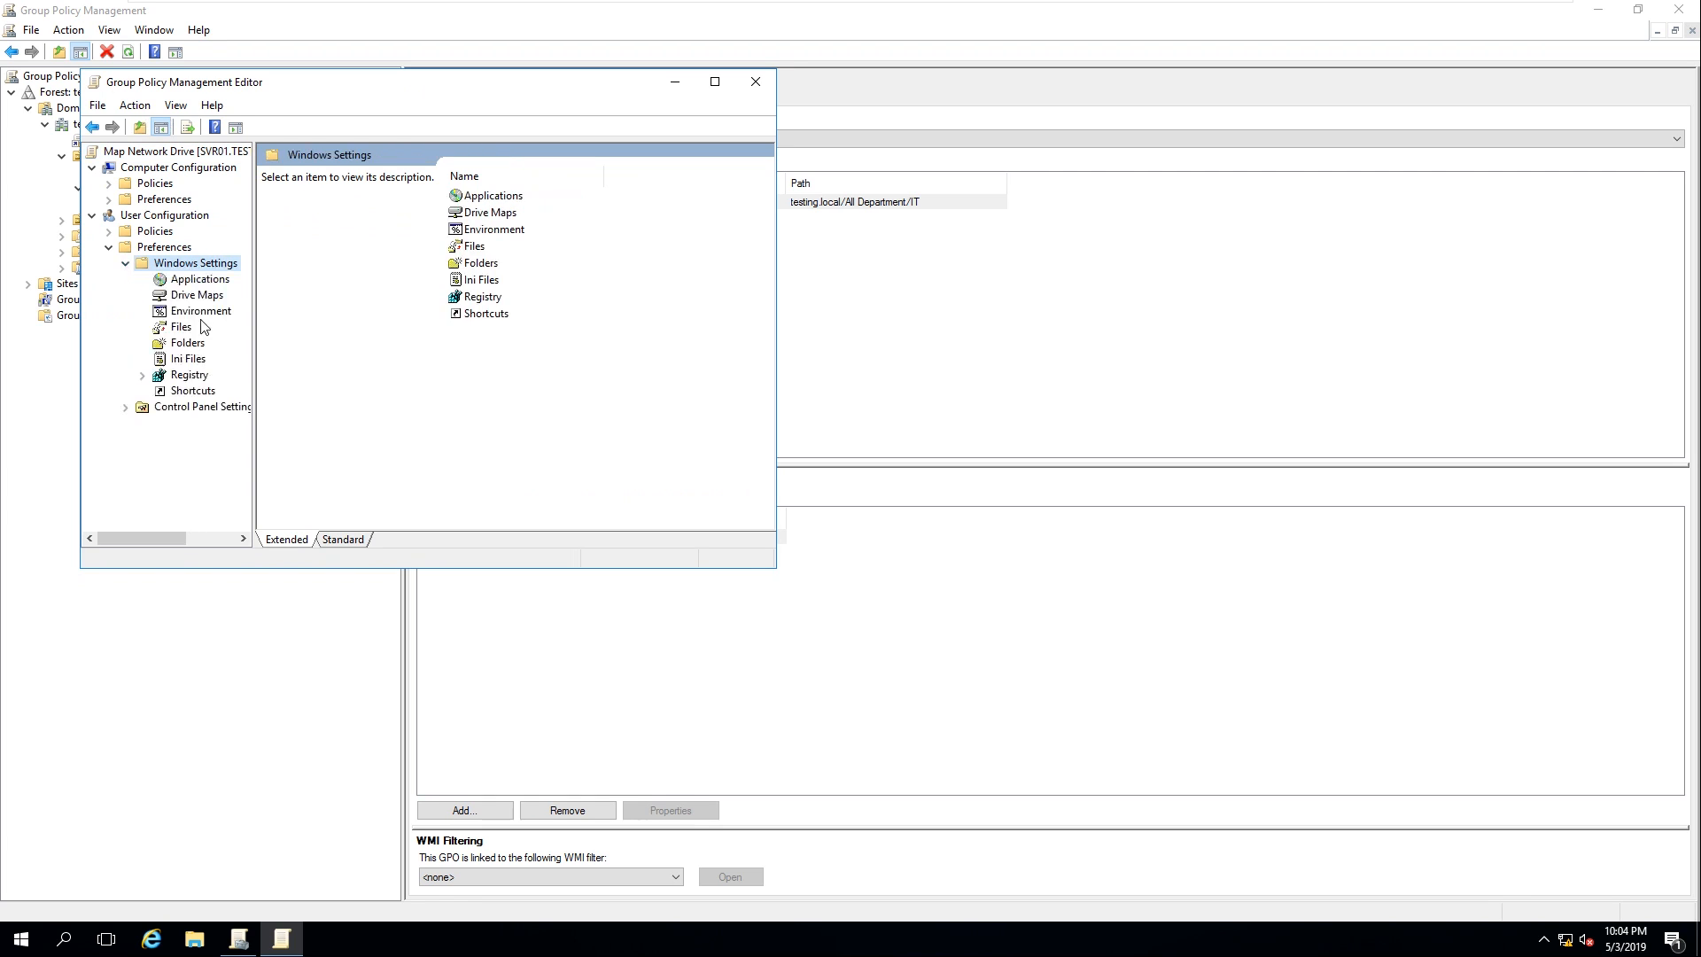
{"action": "left_click", "coordinate": [197, 295]}
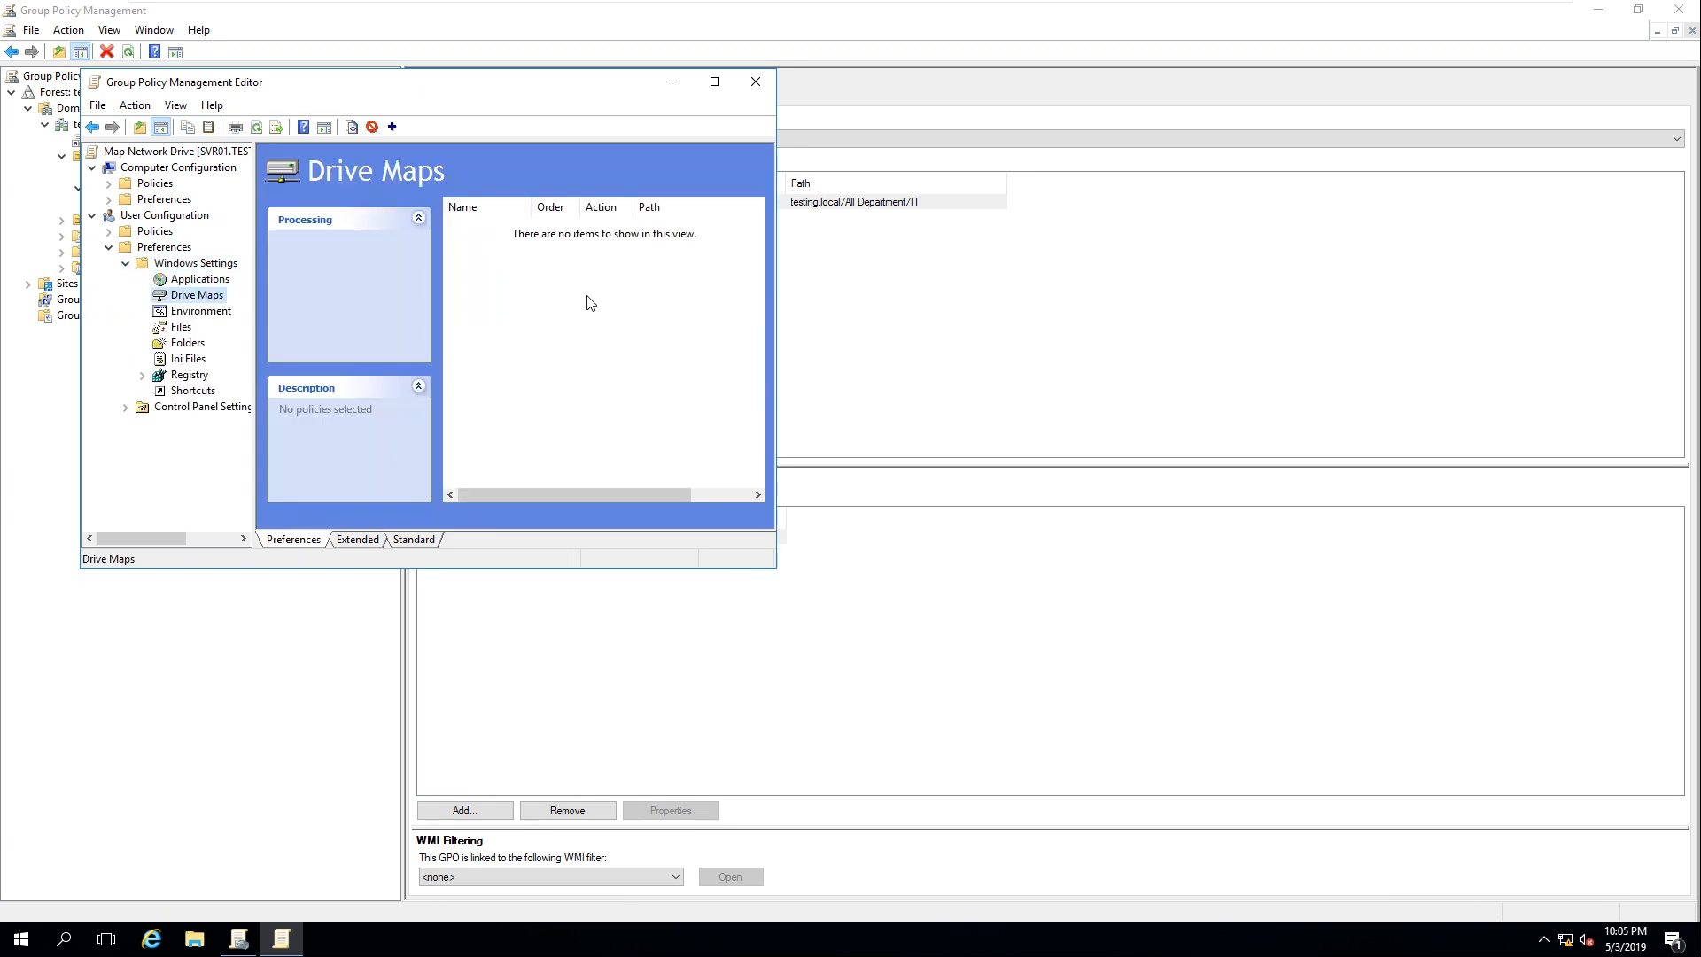
Disconnect the DataShare G: and I: mapped drives in File Explorer
{"action": "left_click", "coordinate": [194, 939]}
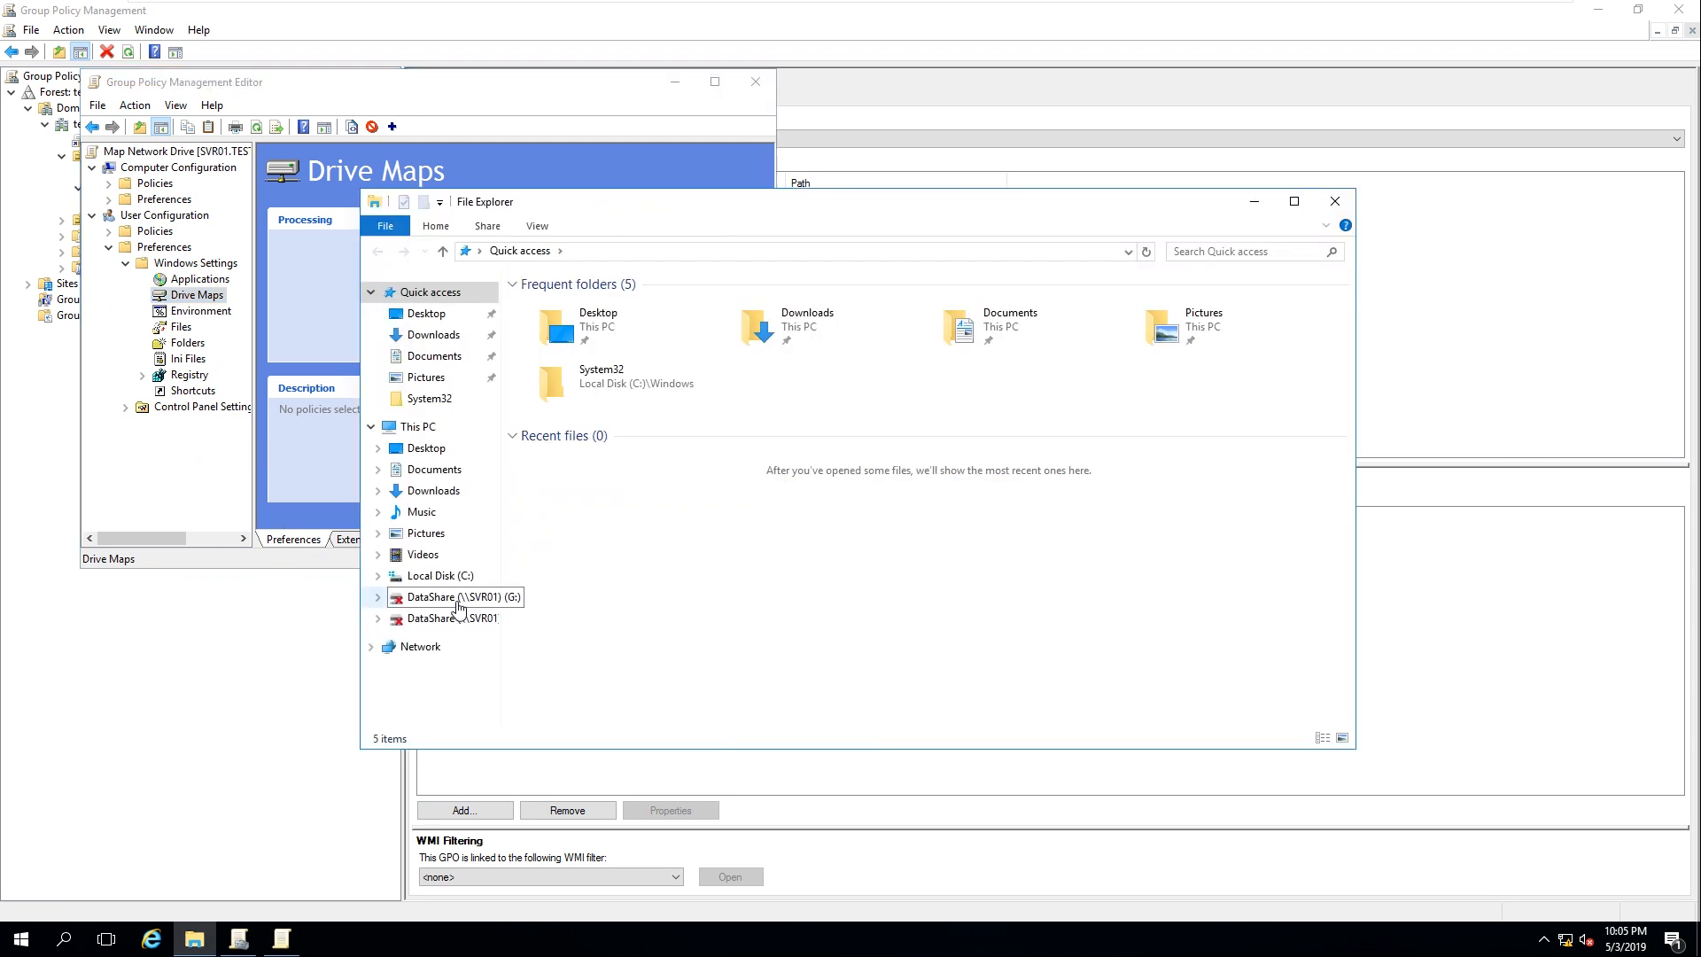
{"action": "left_click", "coordinate": [459, 606]}
{"action": "right_click", "coordinate": [459, 606]}
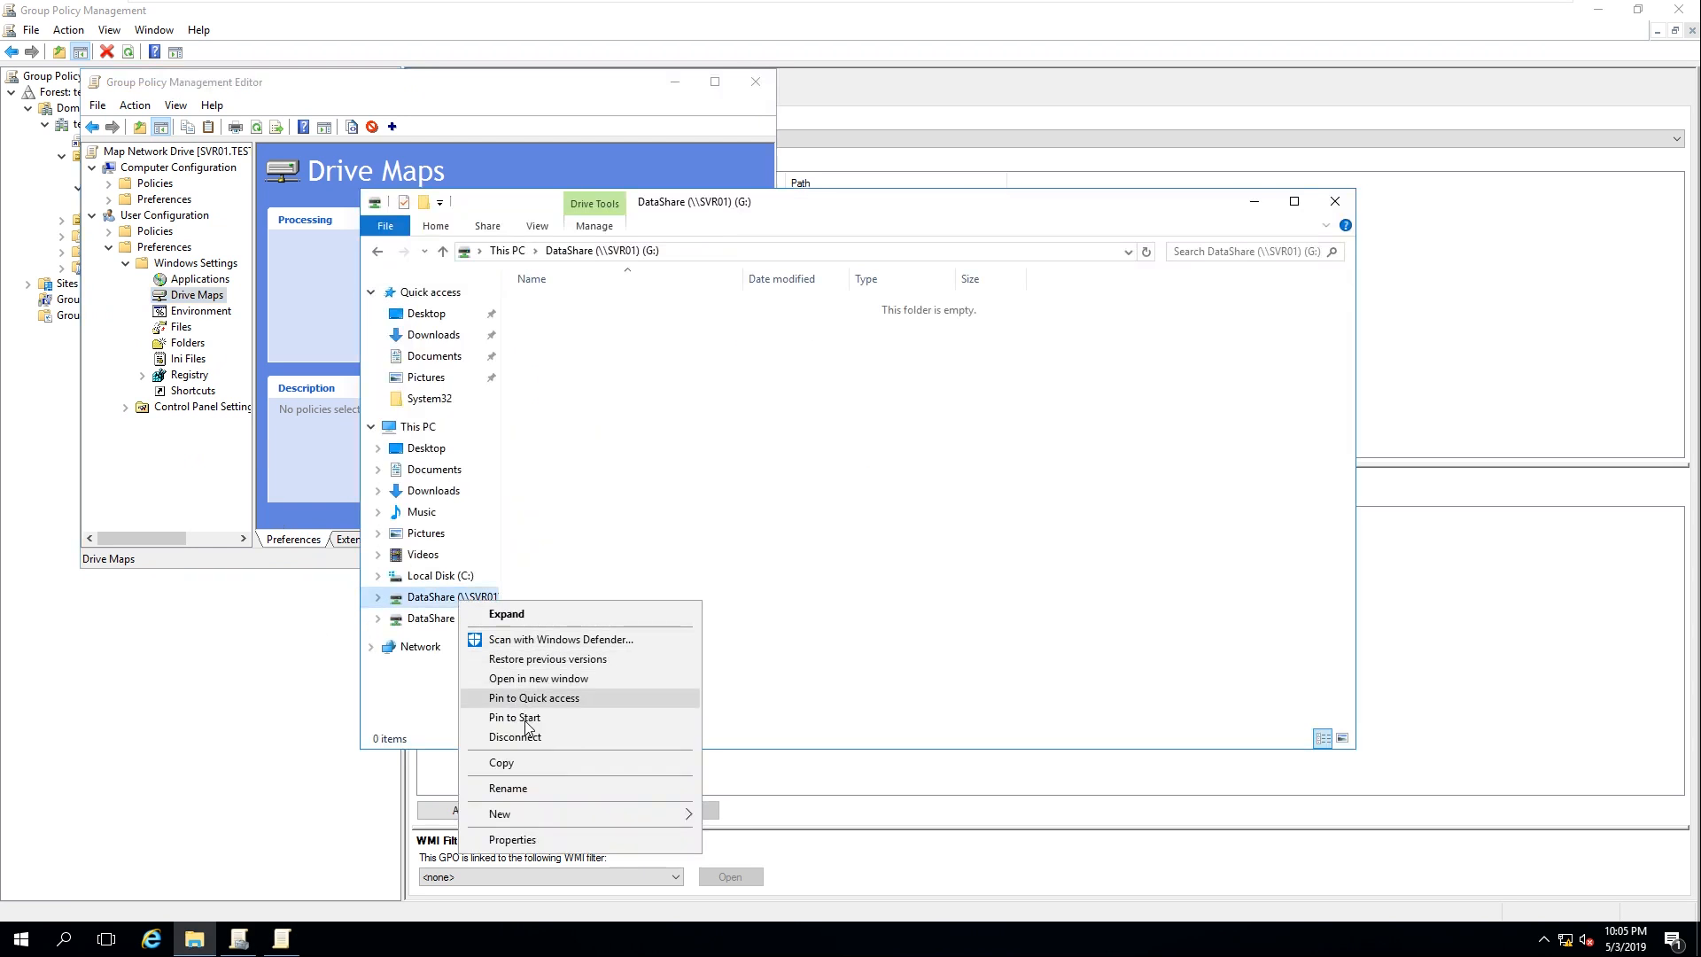
{"action": "left_click", "coordinate": [535, 745]}
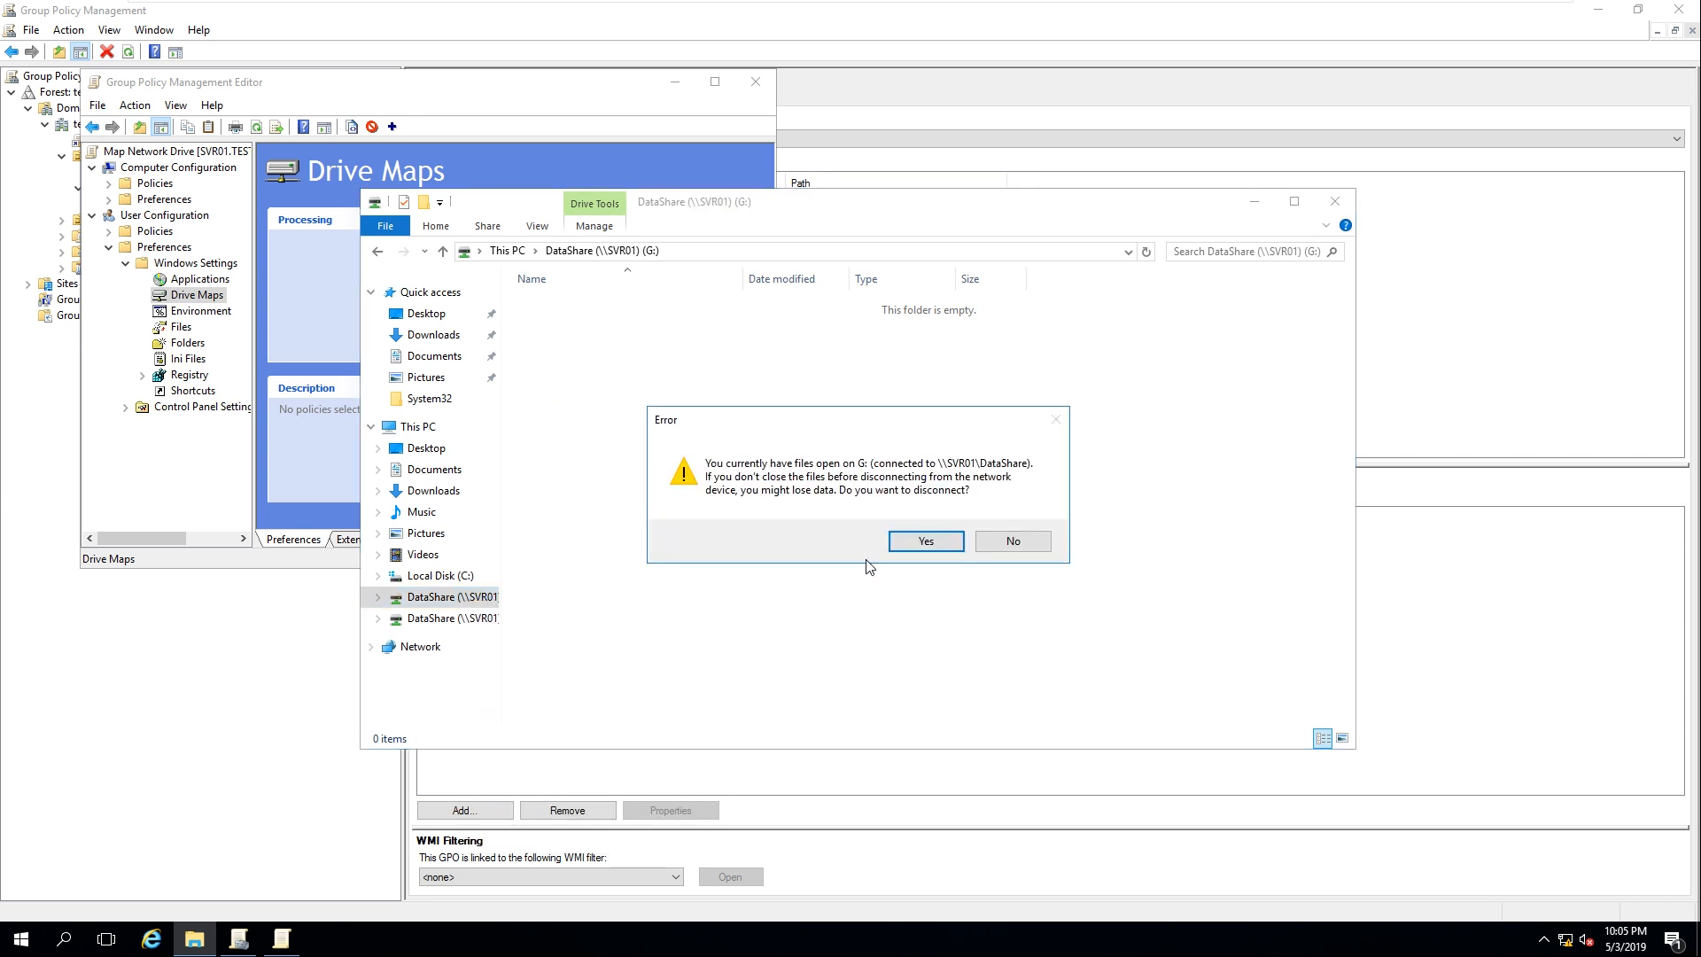
{"action": "left_click", "coordinate": [917, 543]}
{"action": "left_click", "coordinate": [474, 616]}
{"action": "left_click", "coordinate": [195, 940]}
{"action": "left_click", "coordinate": [470, 604]}
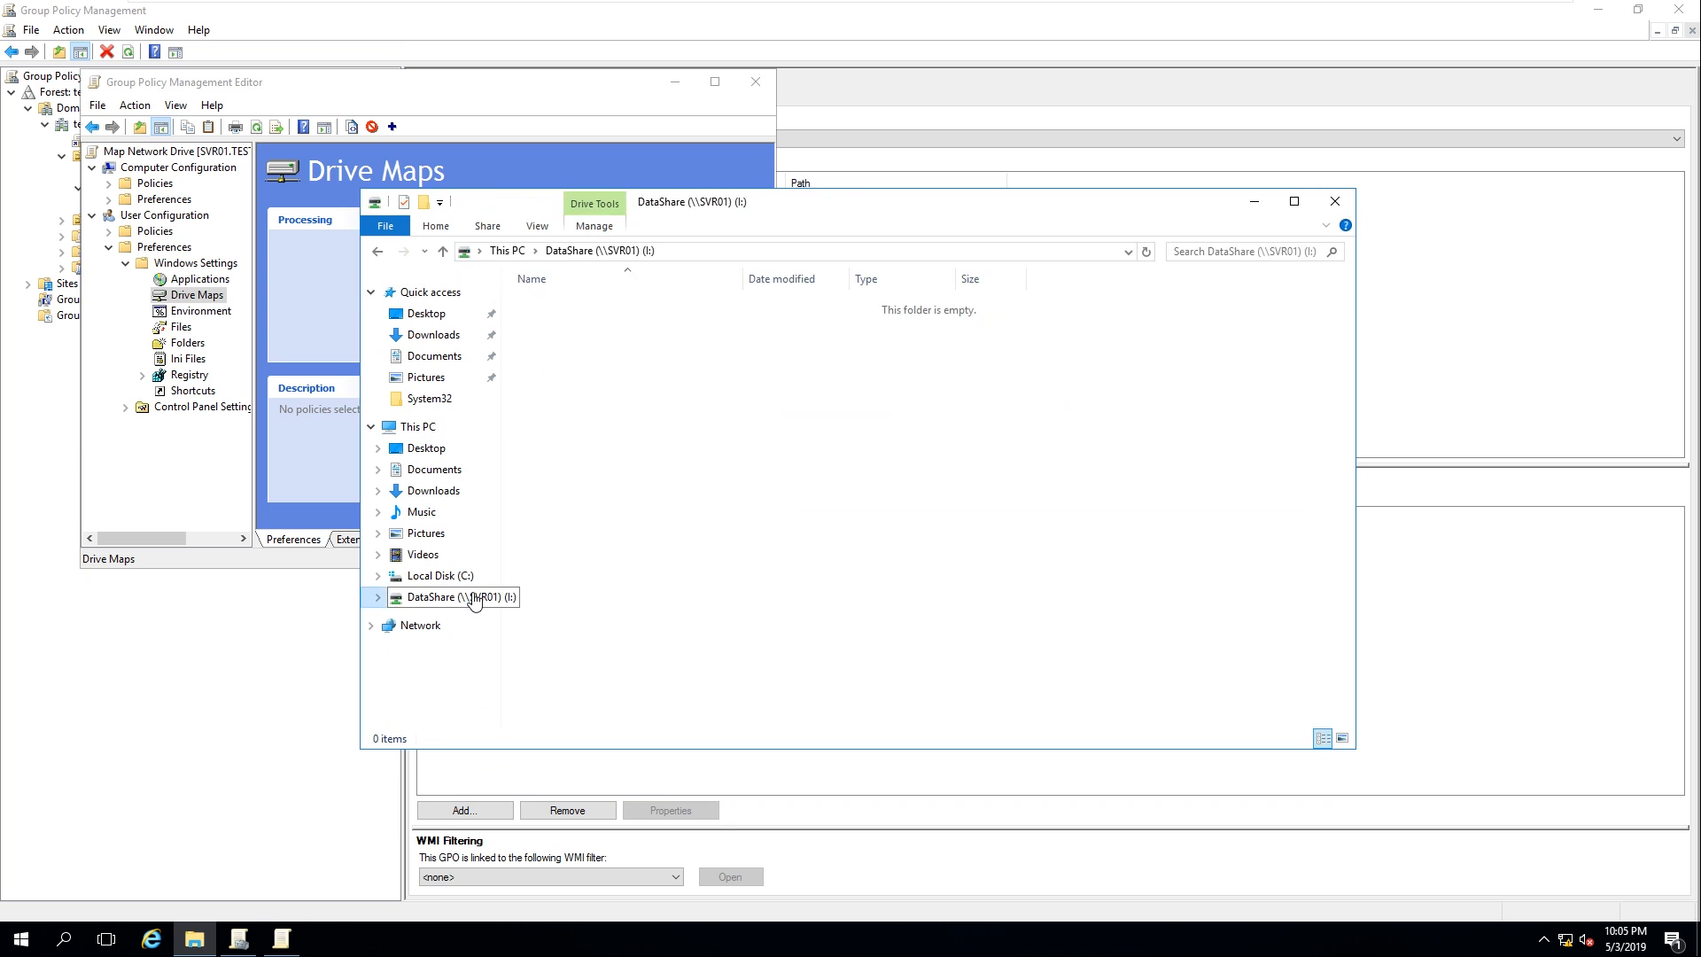
{"action": "right_click", "coordinate": [473, 597]}
{"action": "left_click", "coordinate": [562, 731]}
{"action": "left_click", "coordinate": [925, 544]}
Copy the DataShare folder's network path \\SVR01\DataShare from its Sharing properties
{"action": "left_click", "coordinate": [211, 943]}
{"action": "left_click", "coordinate": [455, 581]}
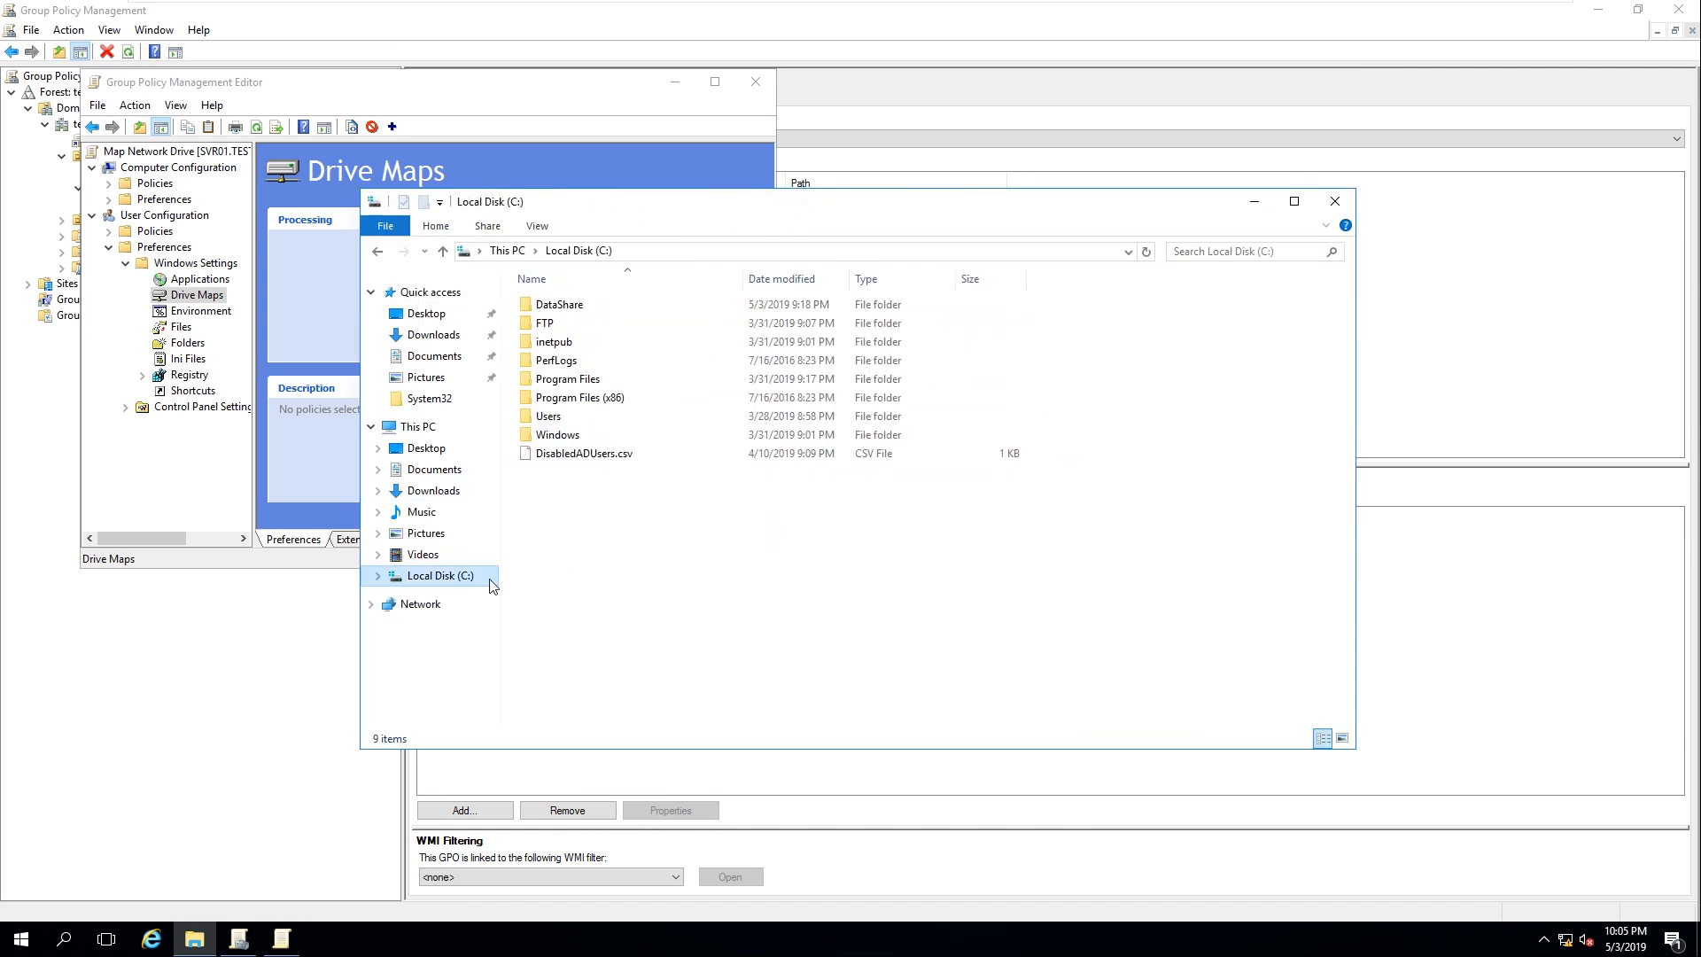
{"action": "left_click", "coordinate": [564, 310]}
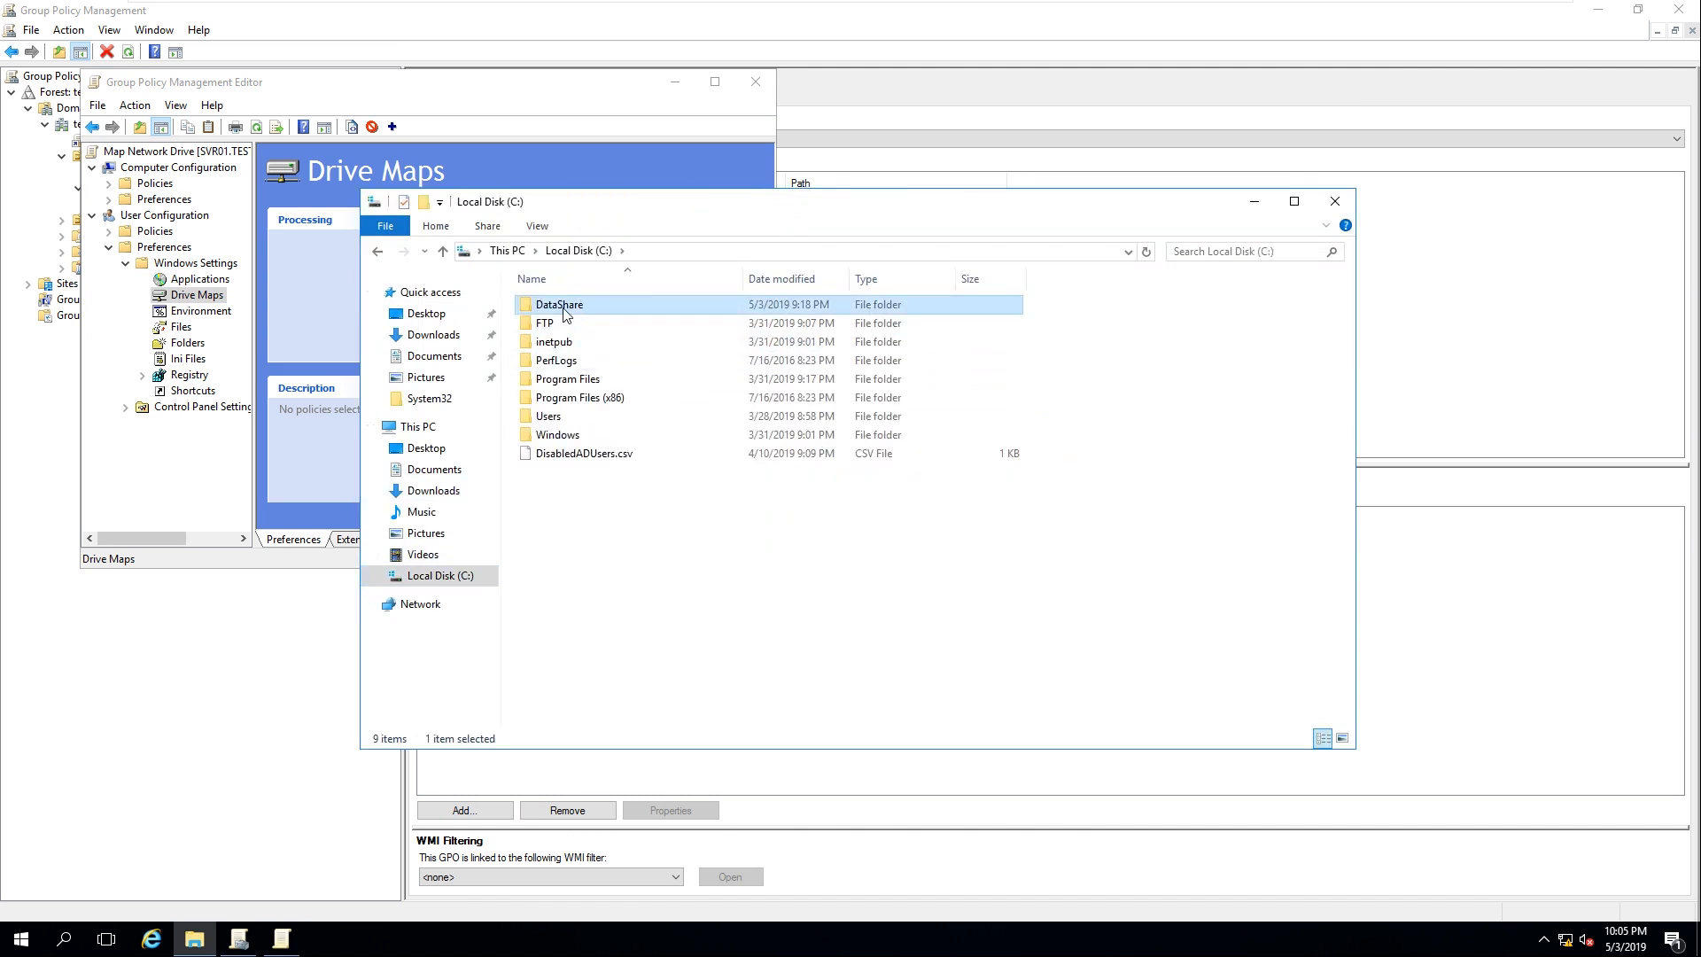
{"action": "right_click", "coordinate": [563, 312]}
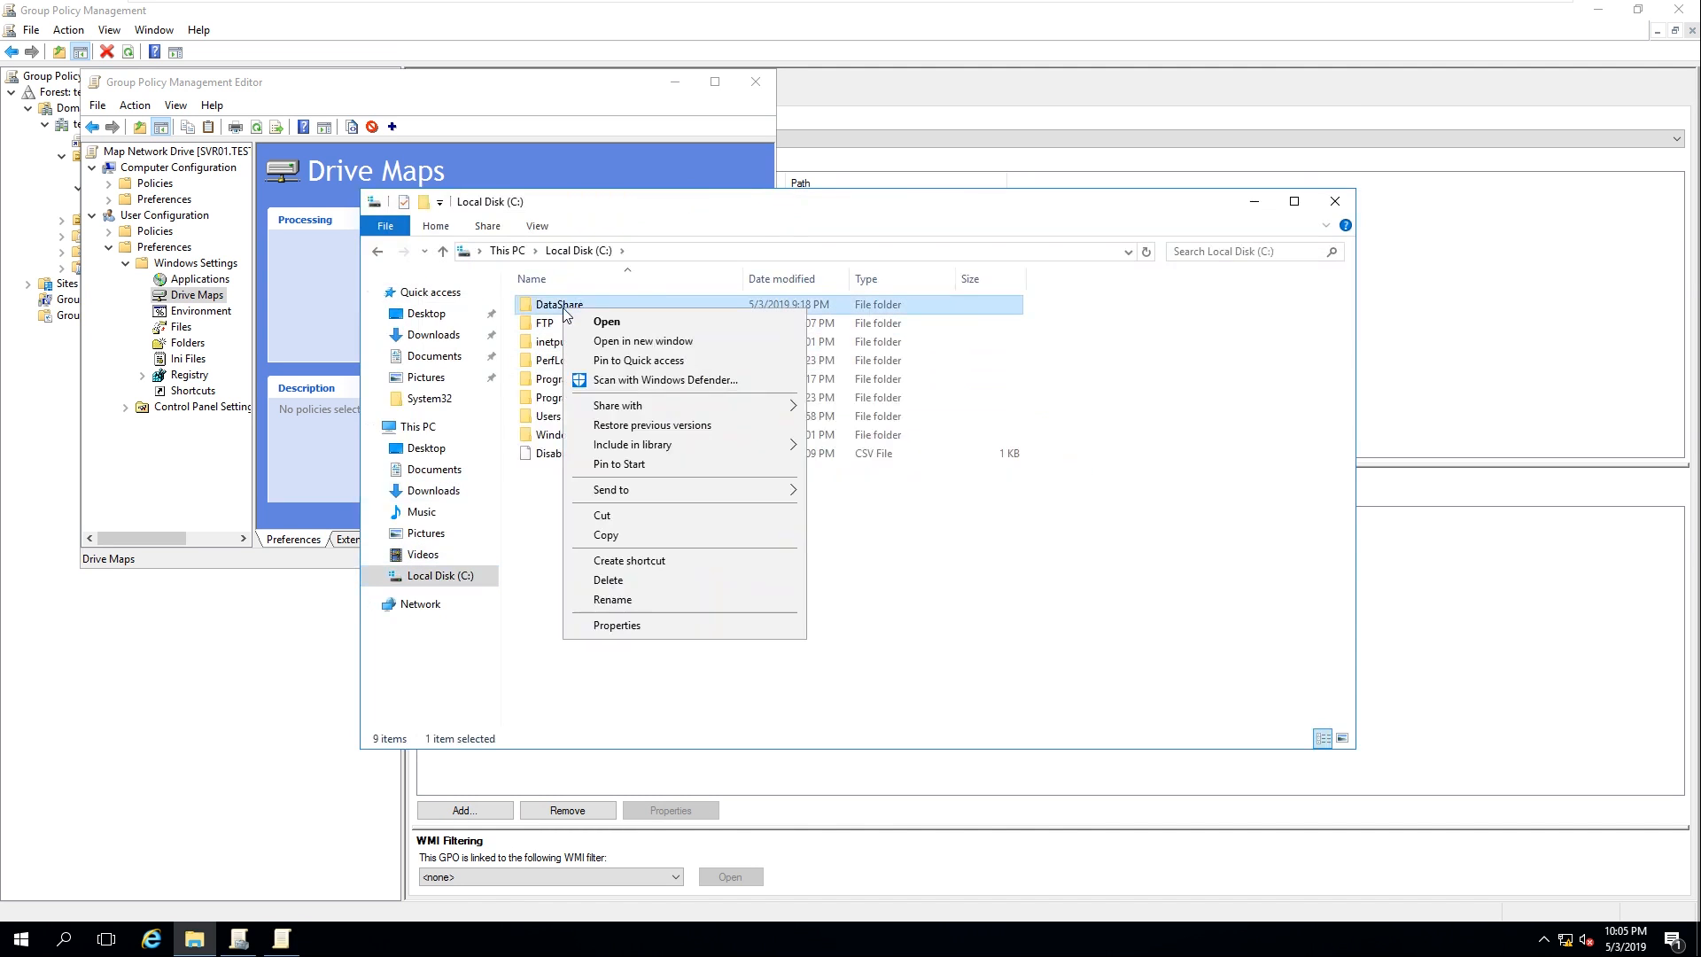
{"action": "left_click", "coordinate": [653, 631]}
{"action": "left_click", "coordinate": [641, 352]}
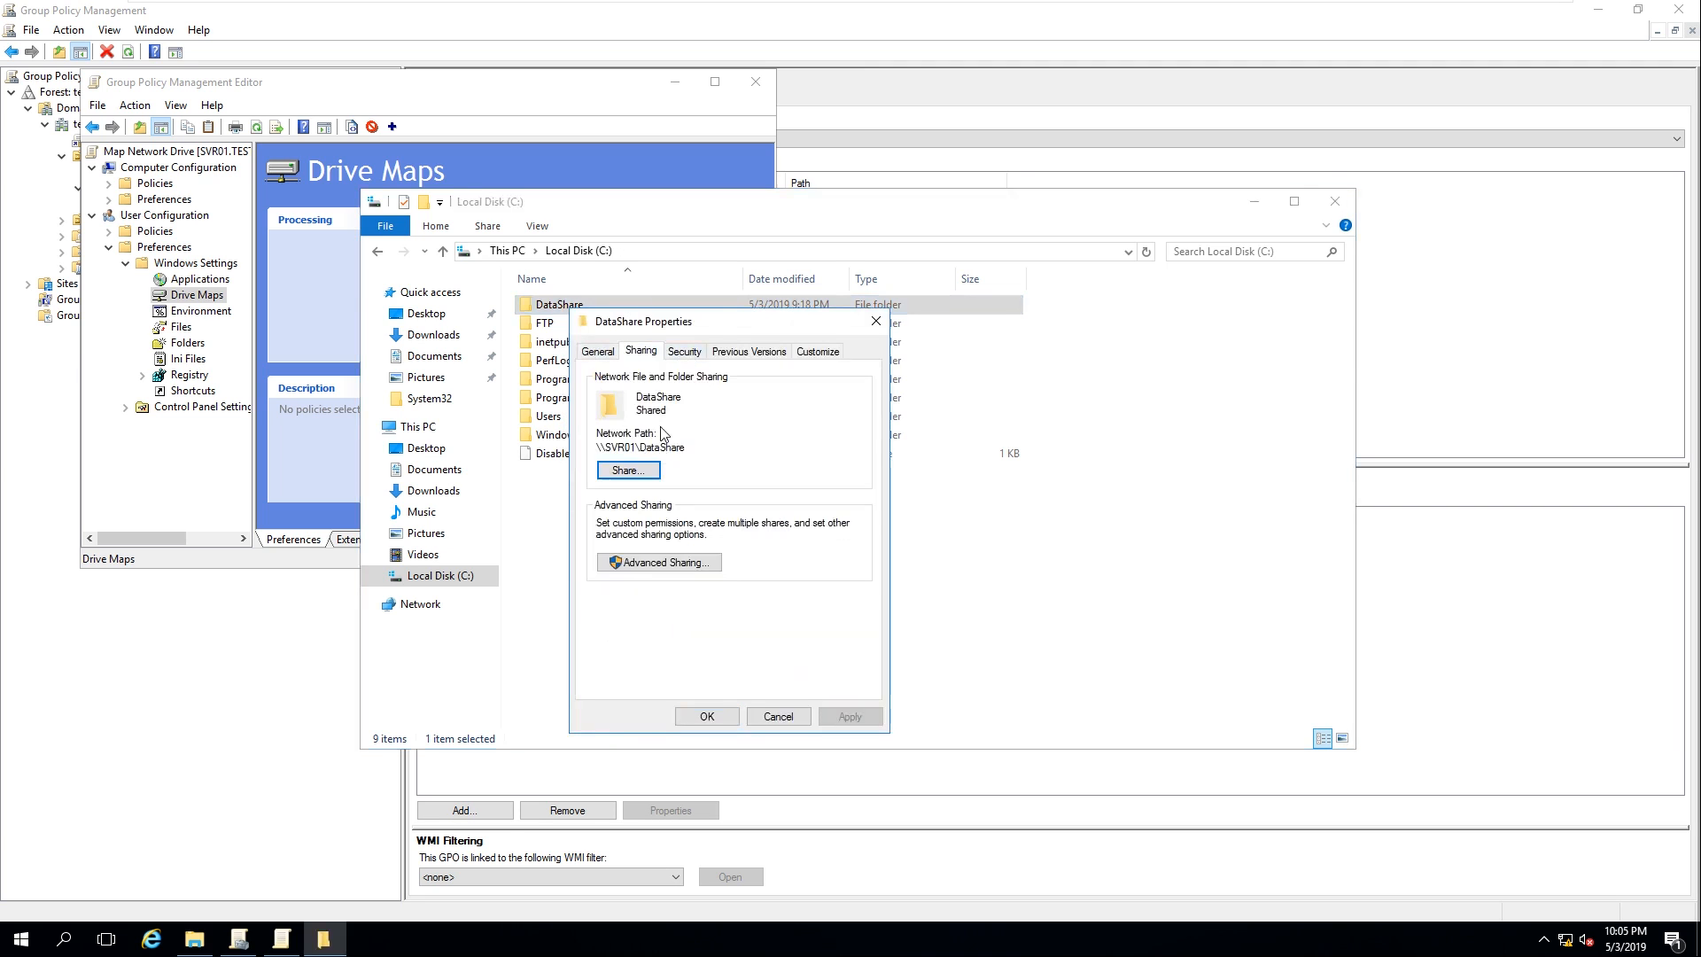
{"action": "left_click_drag", "start_coordinate": [697, 447], "coordinate": [593, 447]}
{"action": "right_click", "coordinate": [615, 448]}
{"action": "left_click", "coordinate": [664, 507]}
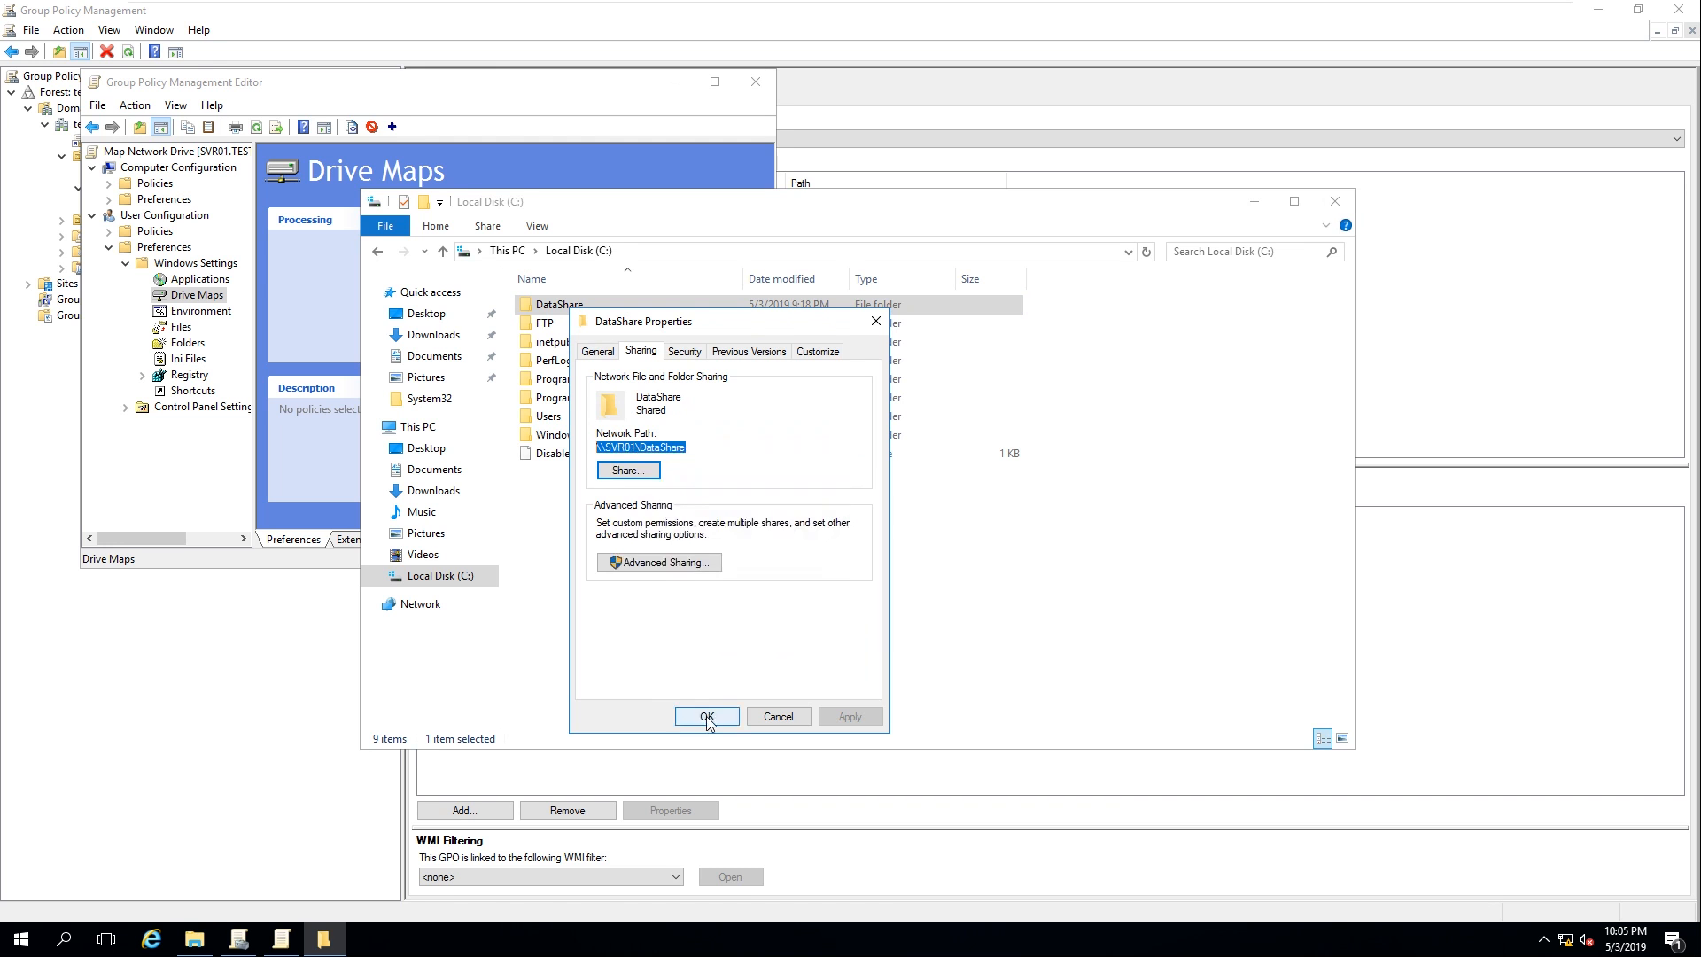
{"action": "left_click", "coordinate": [706, 716]}
Close File Explorer and sign in to the WIN10-User01 client with the user's password
{"action": "left_click", "coordinate": [1336, 202]}
{"action": "mouse_move", "coordinate": [889, 5]}
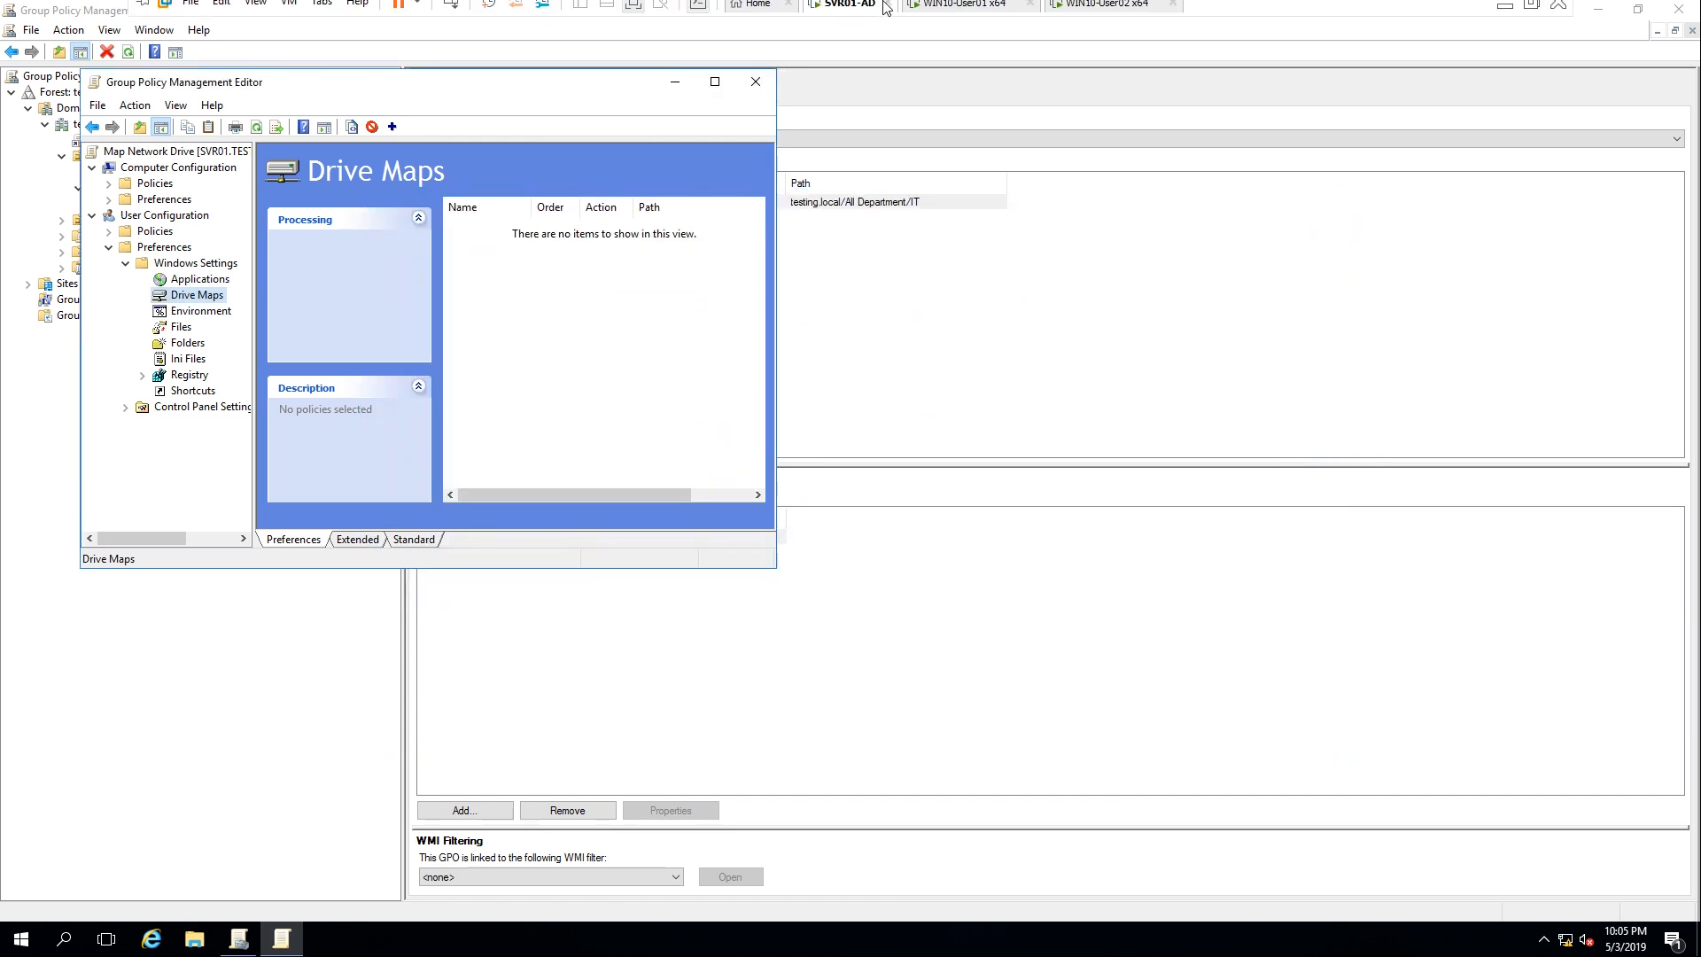
{"action": "left_click", "coordinate": [967, 12]}
{"action": "left_click", "coordinate": [856, 488]}
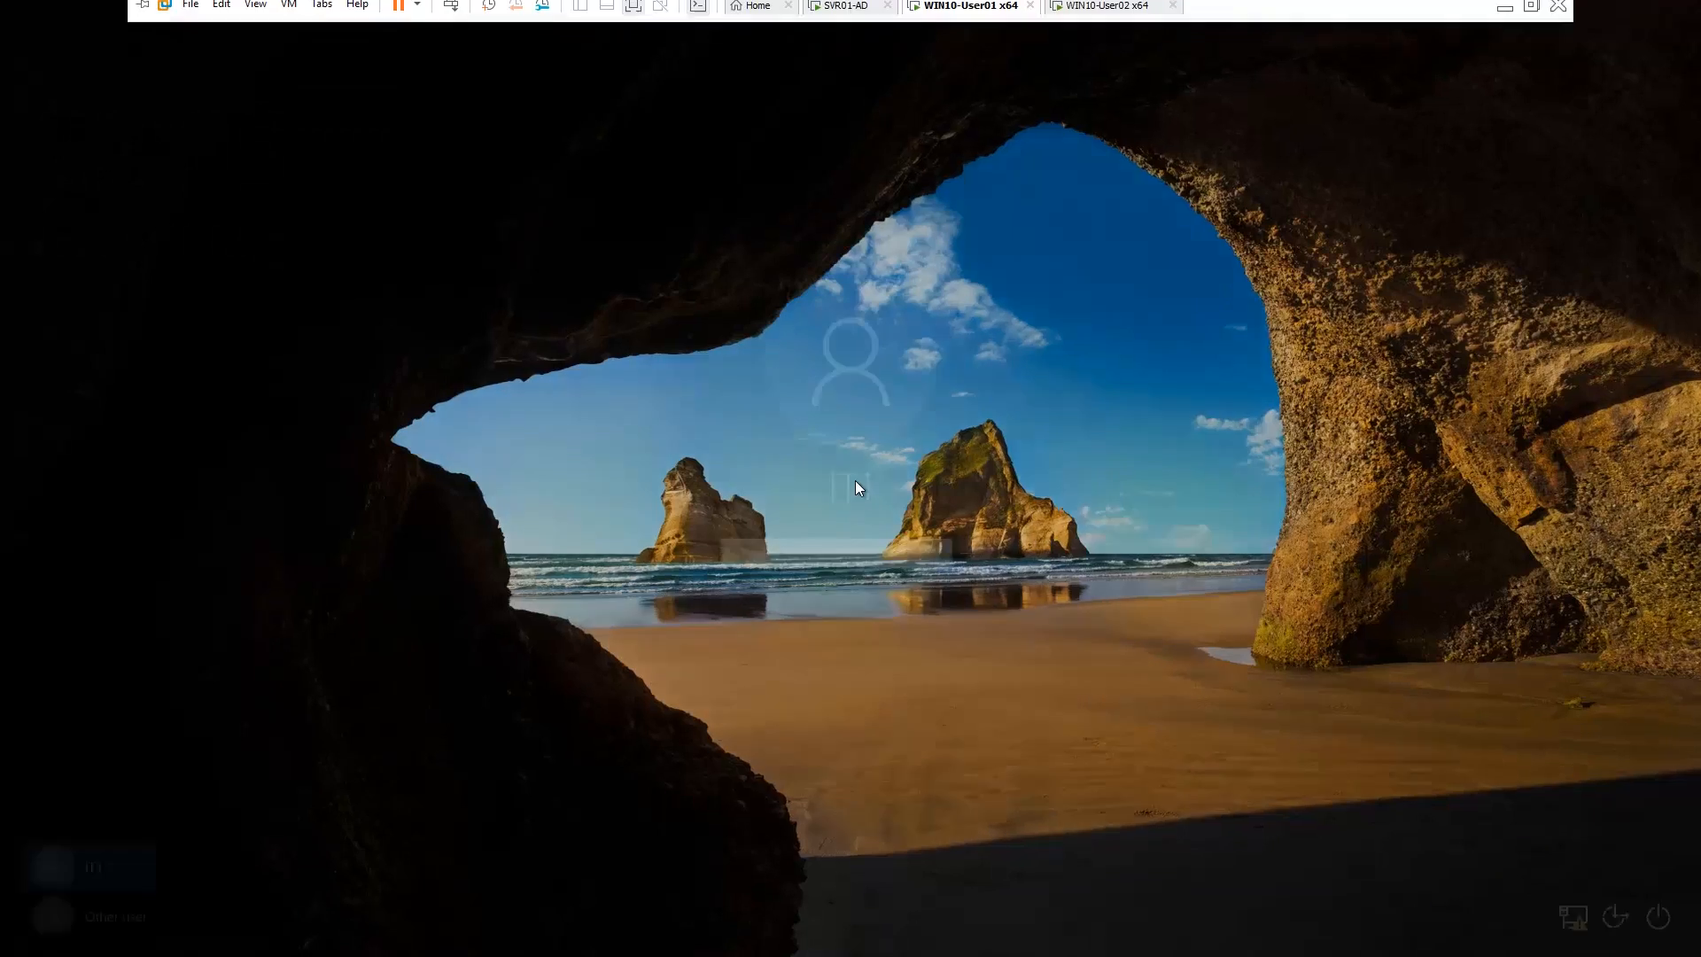
{"action": "type", "text": "abc"}
{"action": "key", "text": "BackSpace"}
{"action": "key", "text": "BackSpace"}
{"action": "key", "text": "BackSpace"}
{"action": "type", "text": "abcd"}
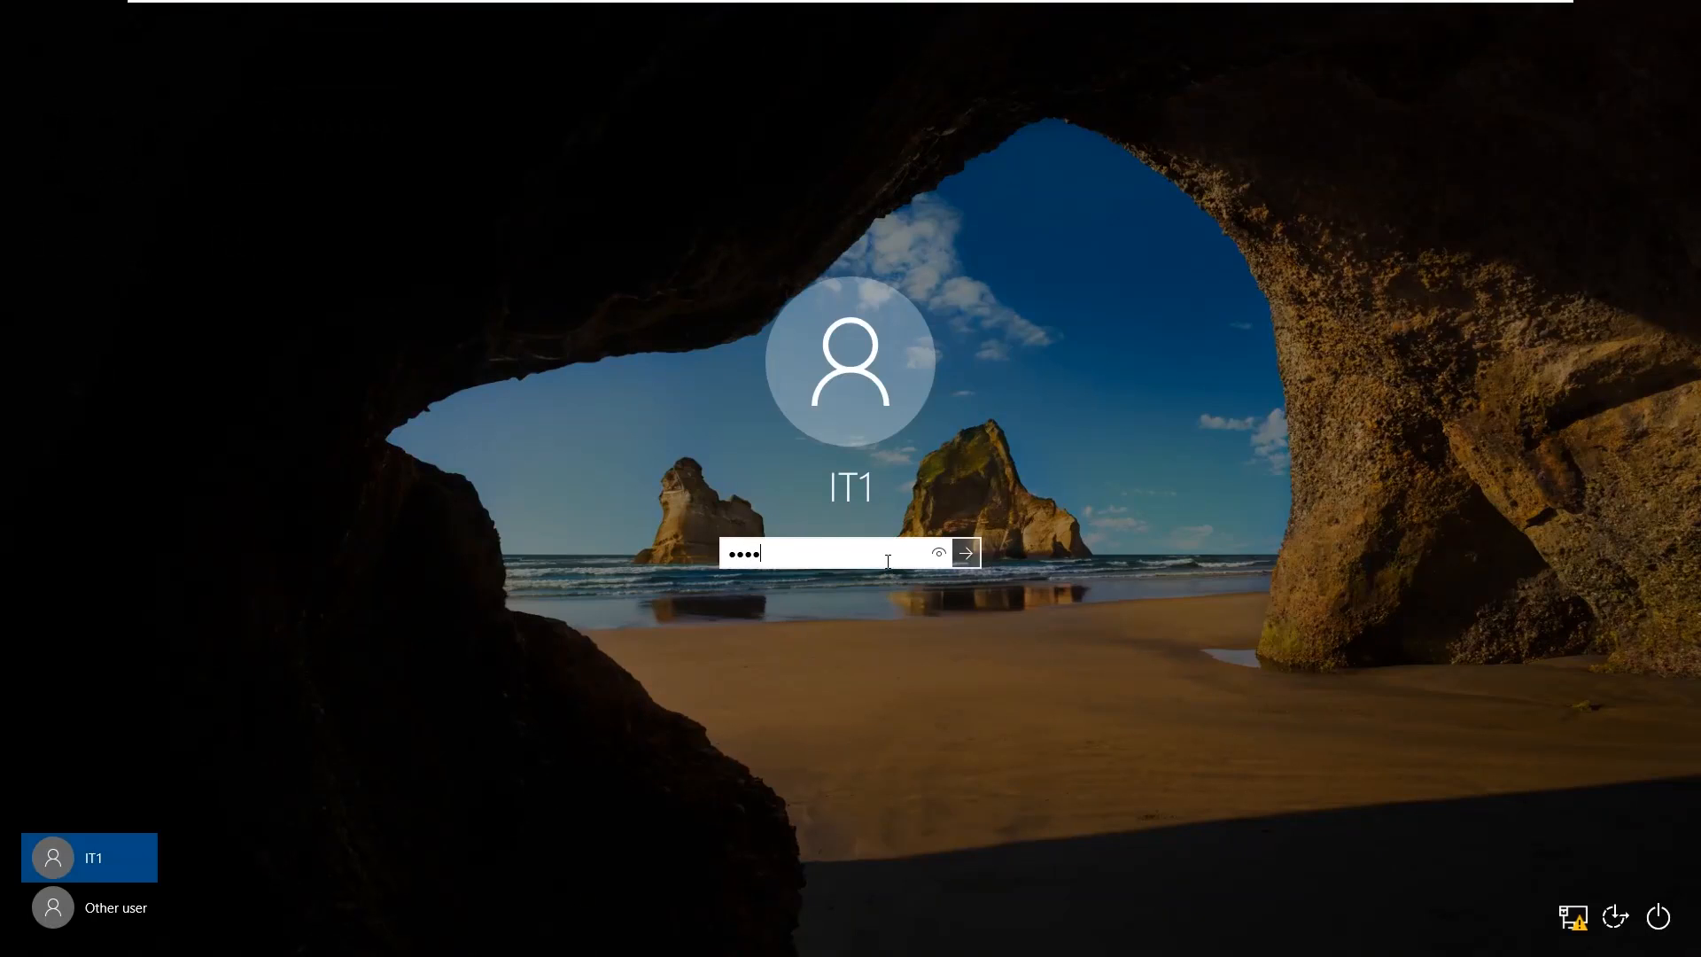
{"action": "type", "text": "efghijklmno"}
{"action": "key", "text": "Return"}
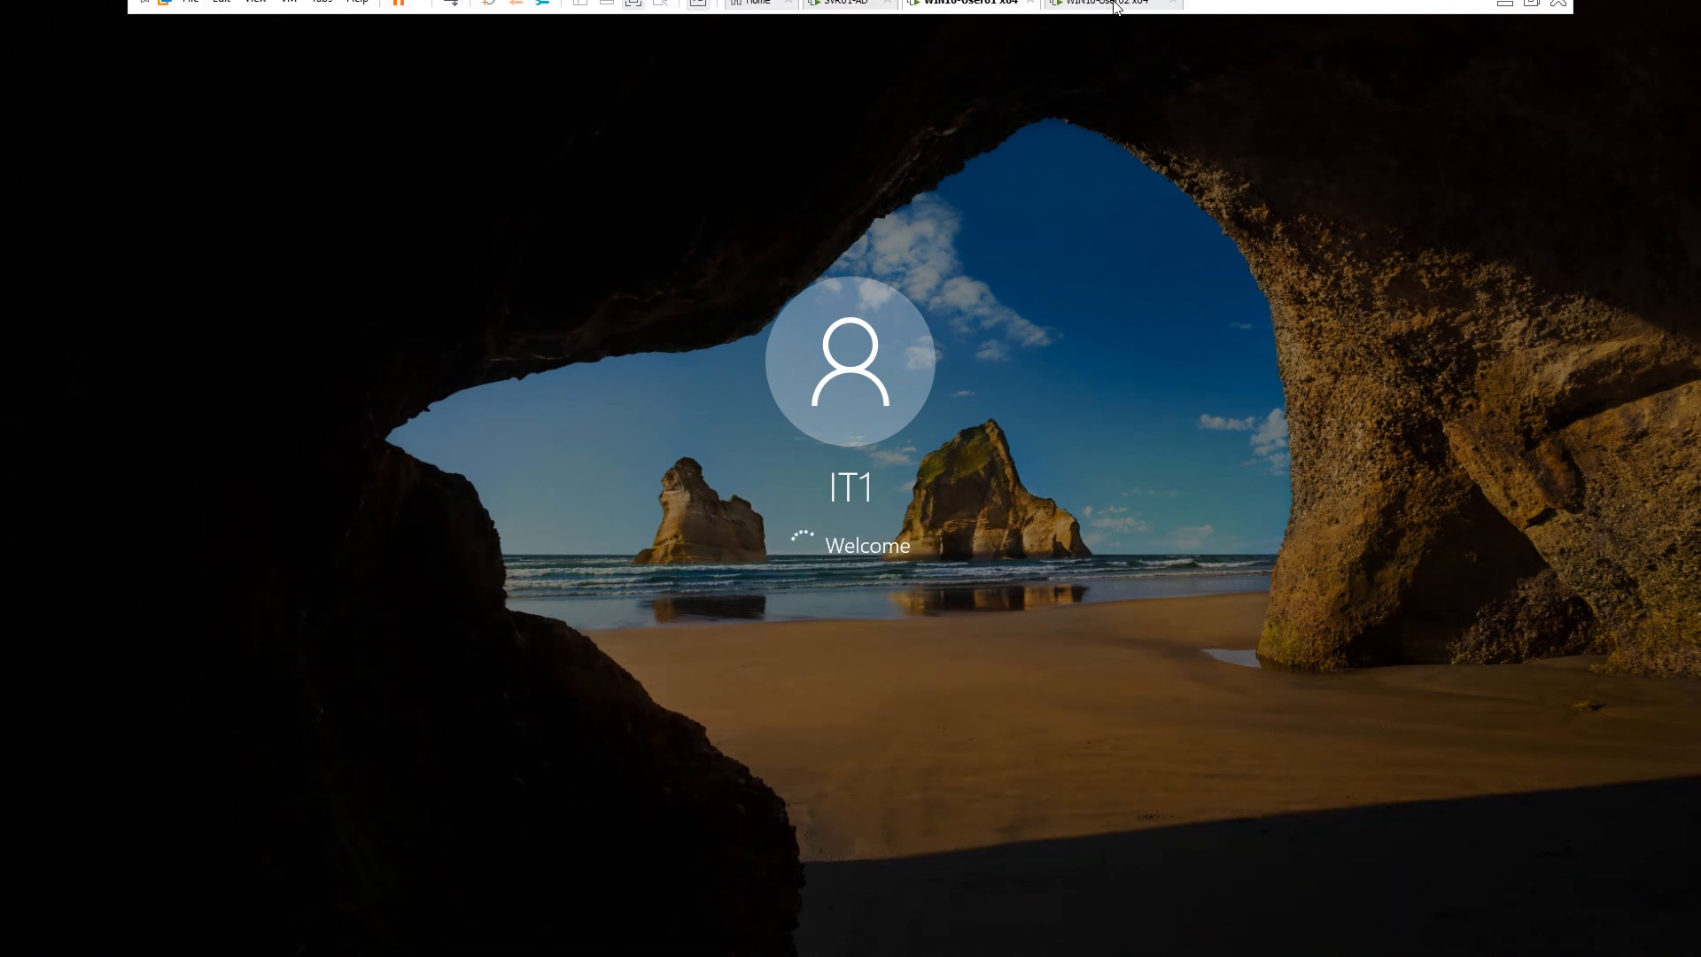
Sign in to the WIN10-User02 client with that user's password
{"action": "left_click", "coordinate": [1125, 12]}
{"action": "left_click", "coordinate": [906, 511]}
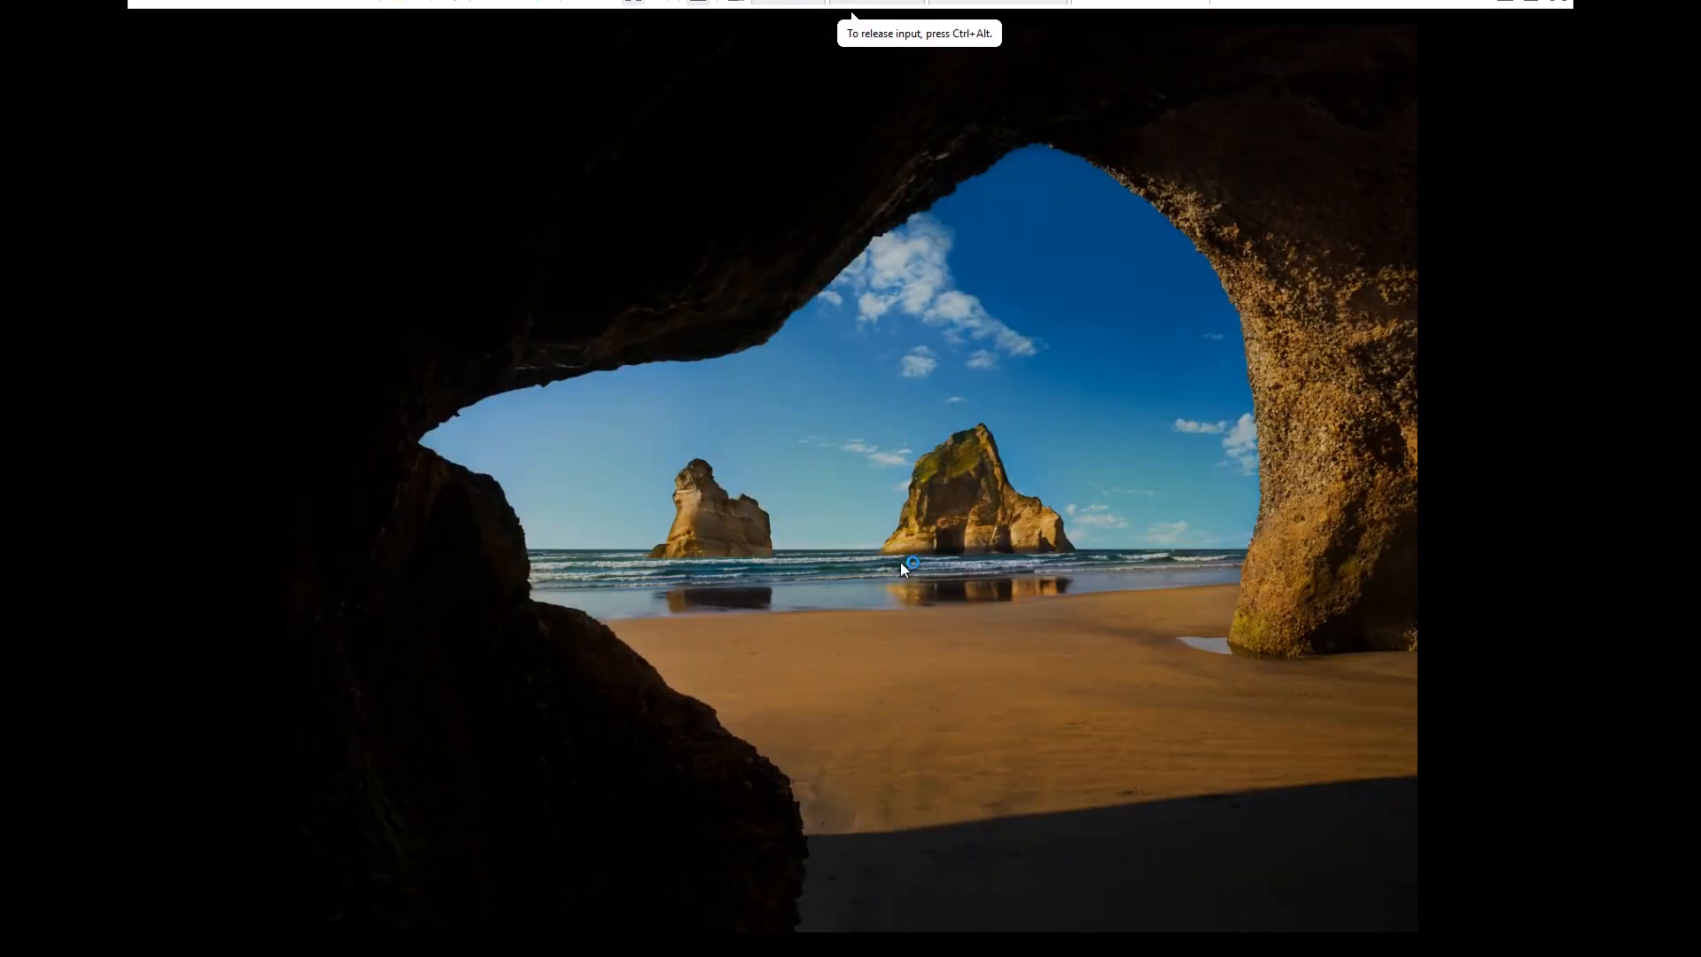
{"action": "type", "text": "abcdef"}
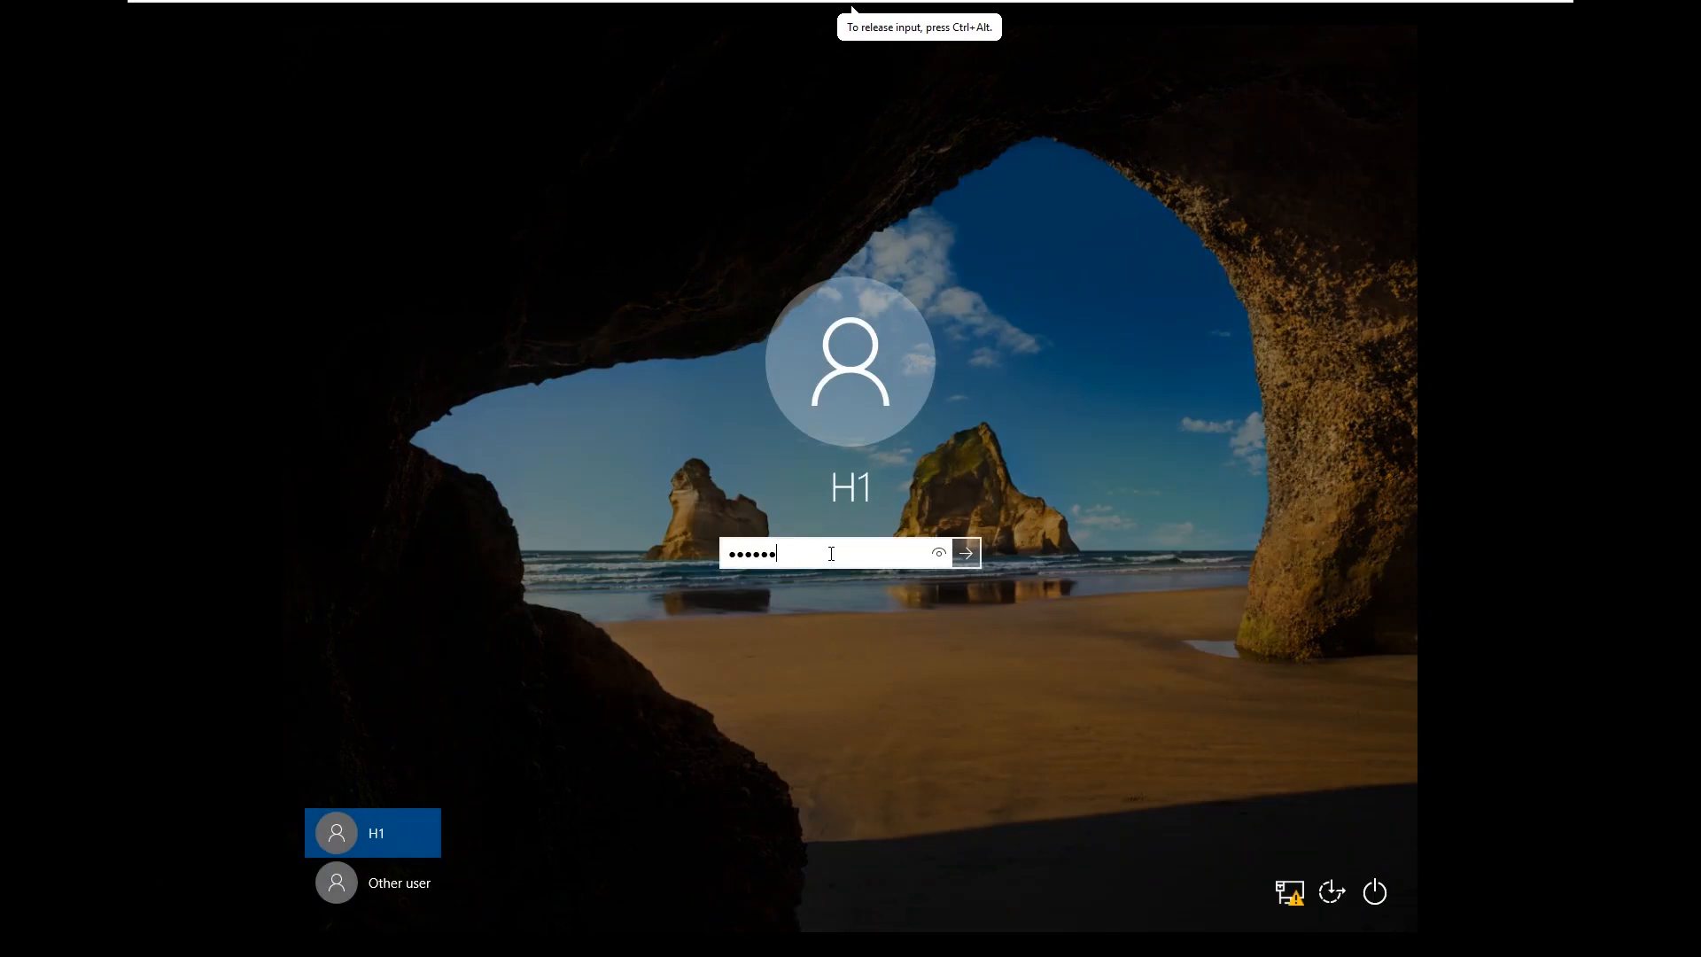
{"action": "type", "text": "ghijkl"}
{"action": "key", "text": "Return"}
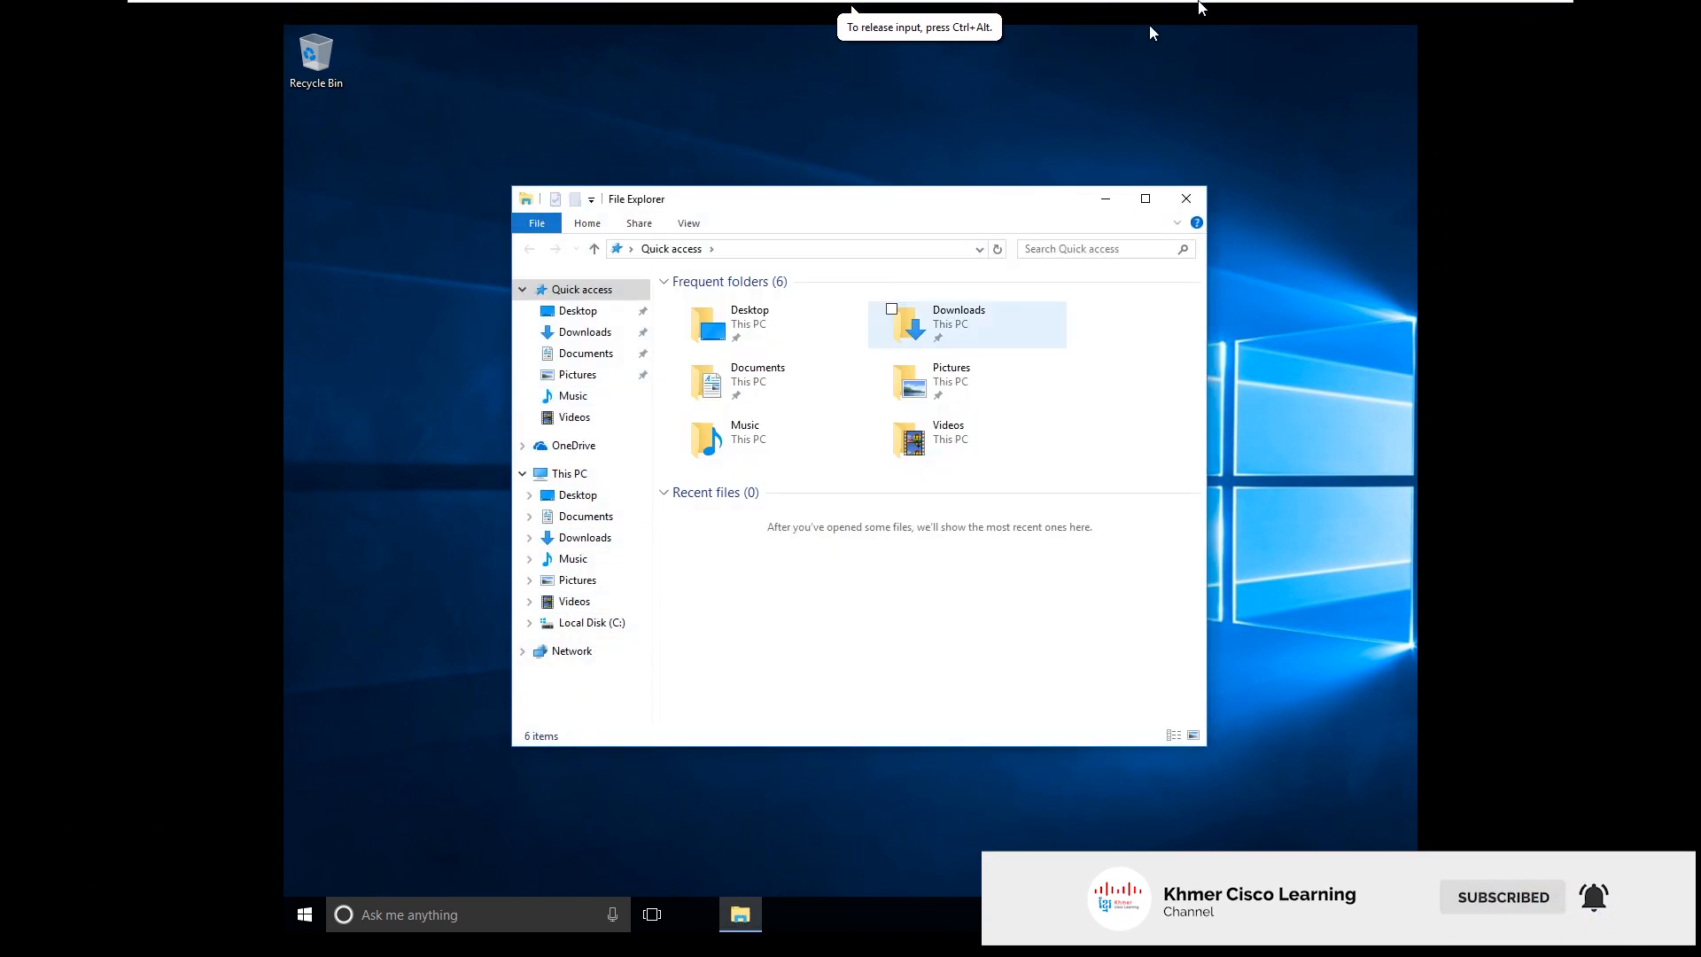
Confirm each client's File Explorer lists only Local Disk (C:), then close Explorer
{"action": "left_click", "coordinate": [640, 625]}
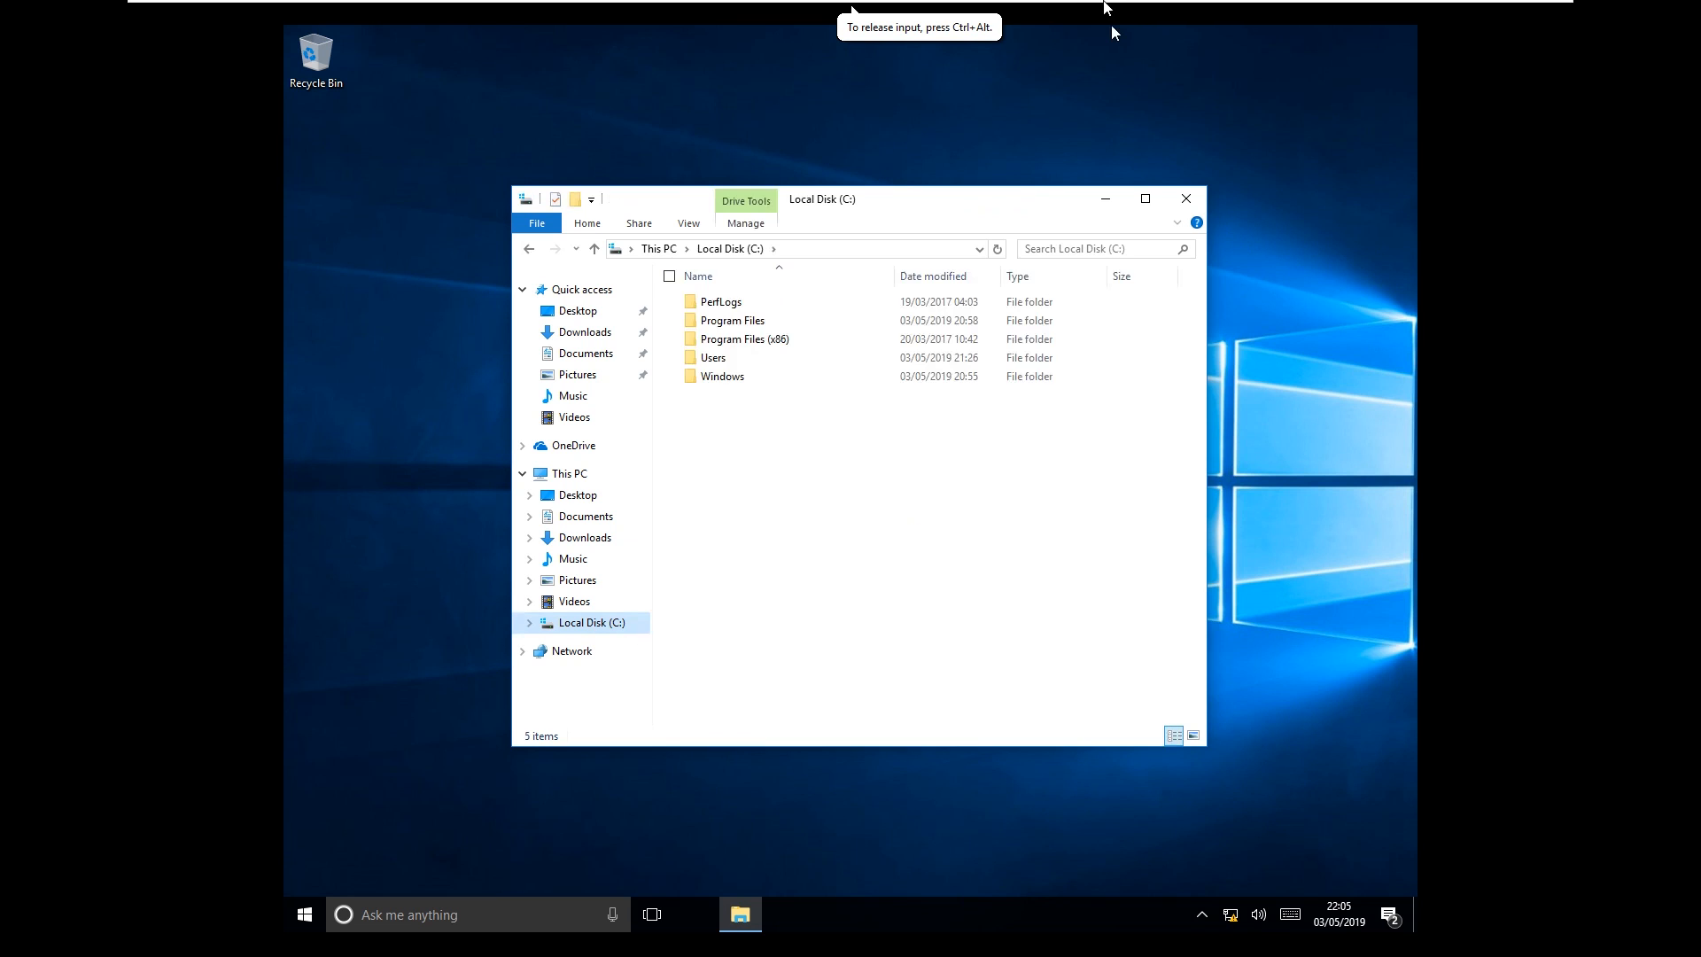
{"action": "mouse_move", "coordinate": [1112, 9]}
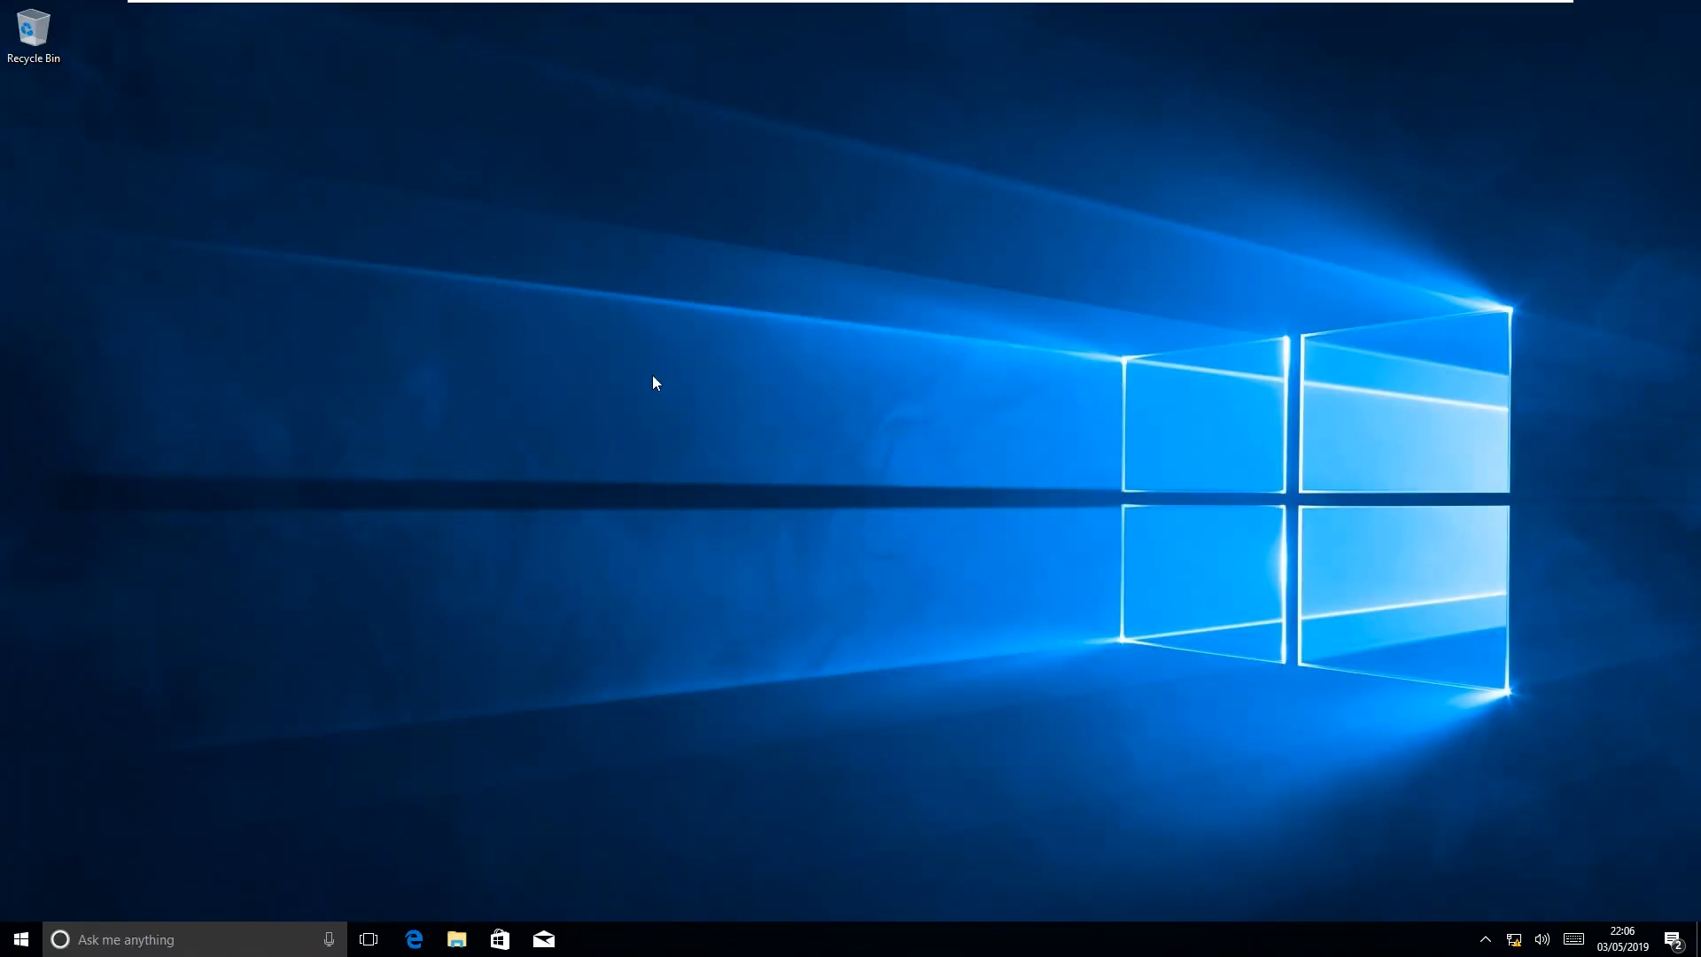
{"action": "left_click", "coordinate": [457, 939]}
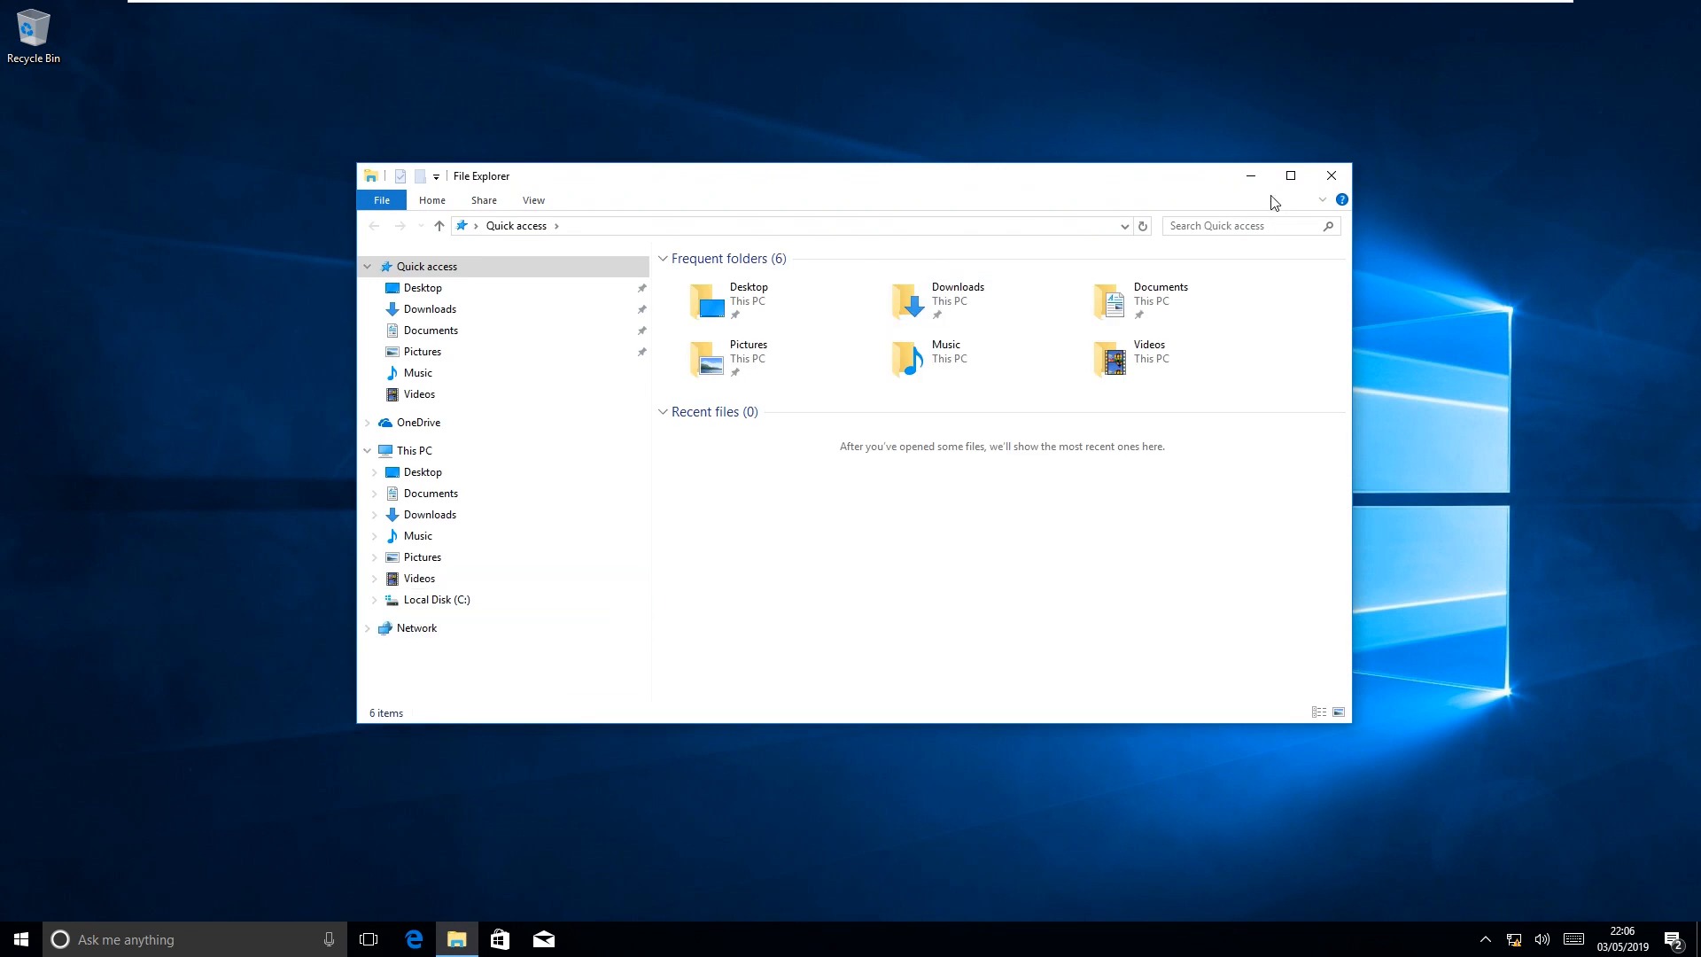
{"action": "left_click", "coordinate": [1332, 175]}
{"action": "mouse_move", "coordinate": [1021, 8]}
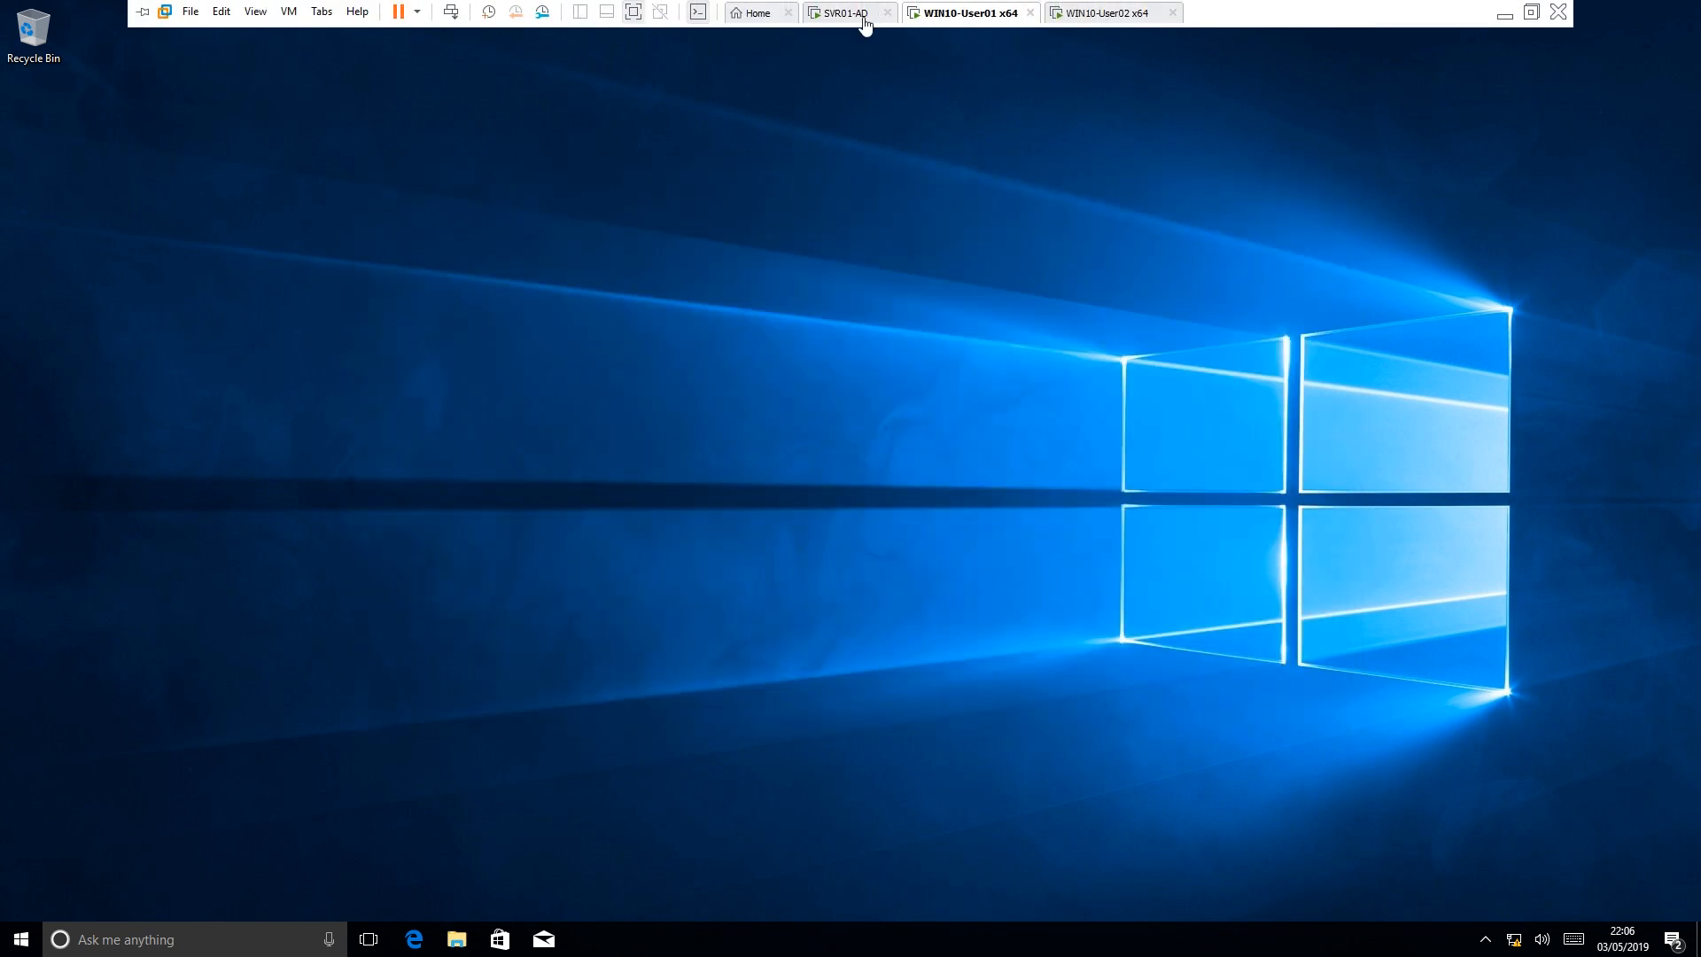
{"action": "left_click", "coordinate": [860, 15]}
{"action": "left_click", "coordinate": [972, 20]}
Sign out of the WIN10-User01 client from the Start menu
{"action": "right_click", "coordinate": [20, 934]}
{"action": "mouse_move", "coordinate": [182, 897]}
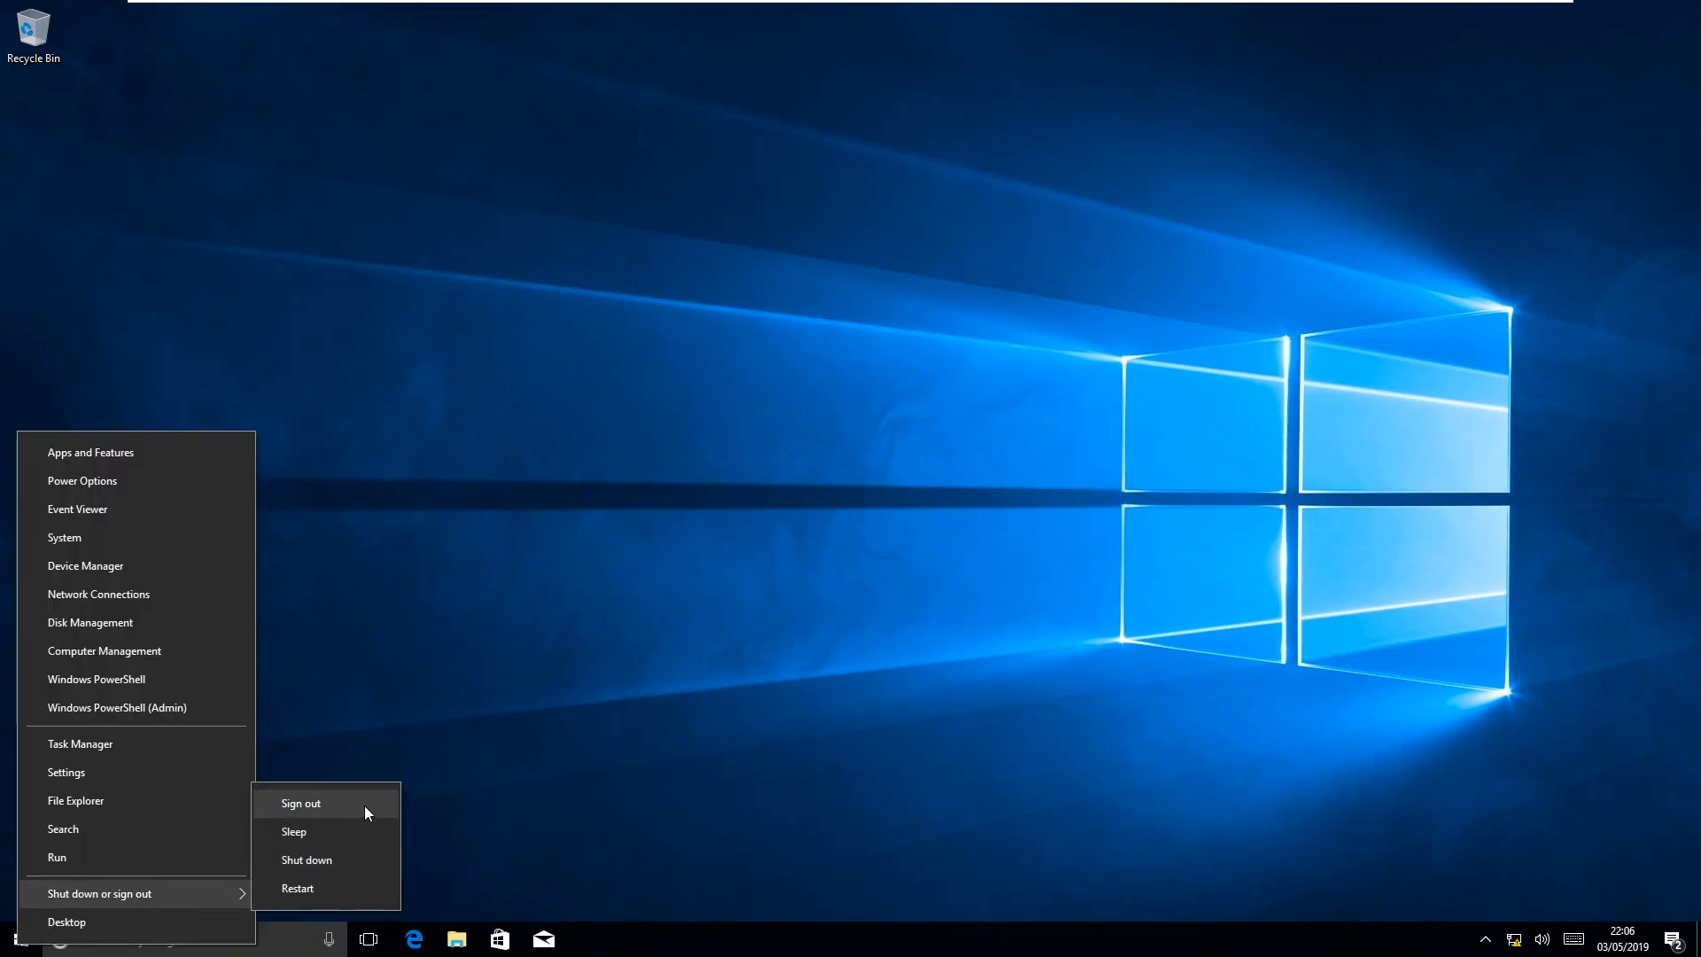
{"action": "left_click", "coordinate": [364, 806]}
Sign out of WIN10-User02, bring both clients to sign-in screens, then return to the server
{"action": "left_click", "coordinate": [1114, 18]}
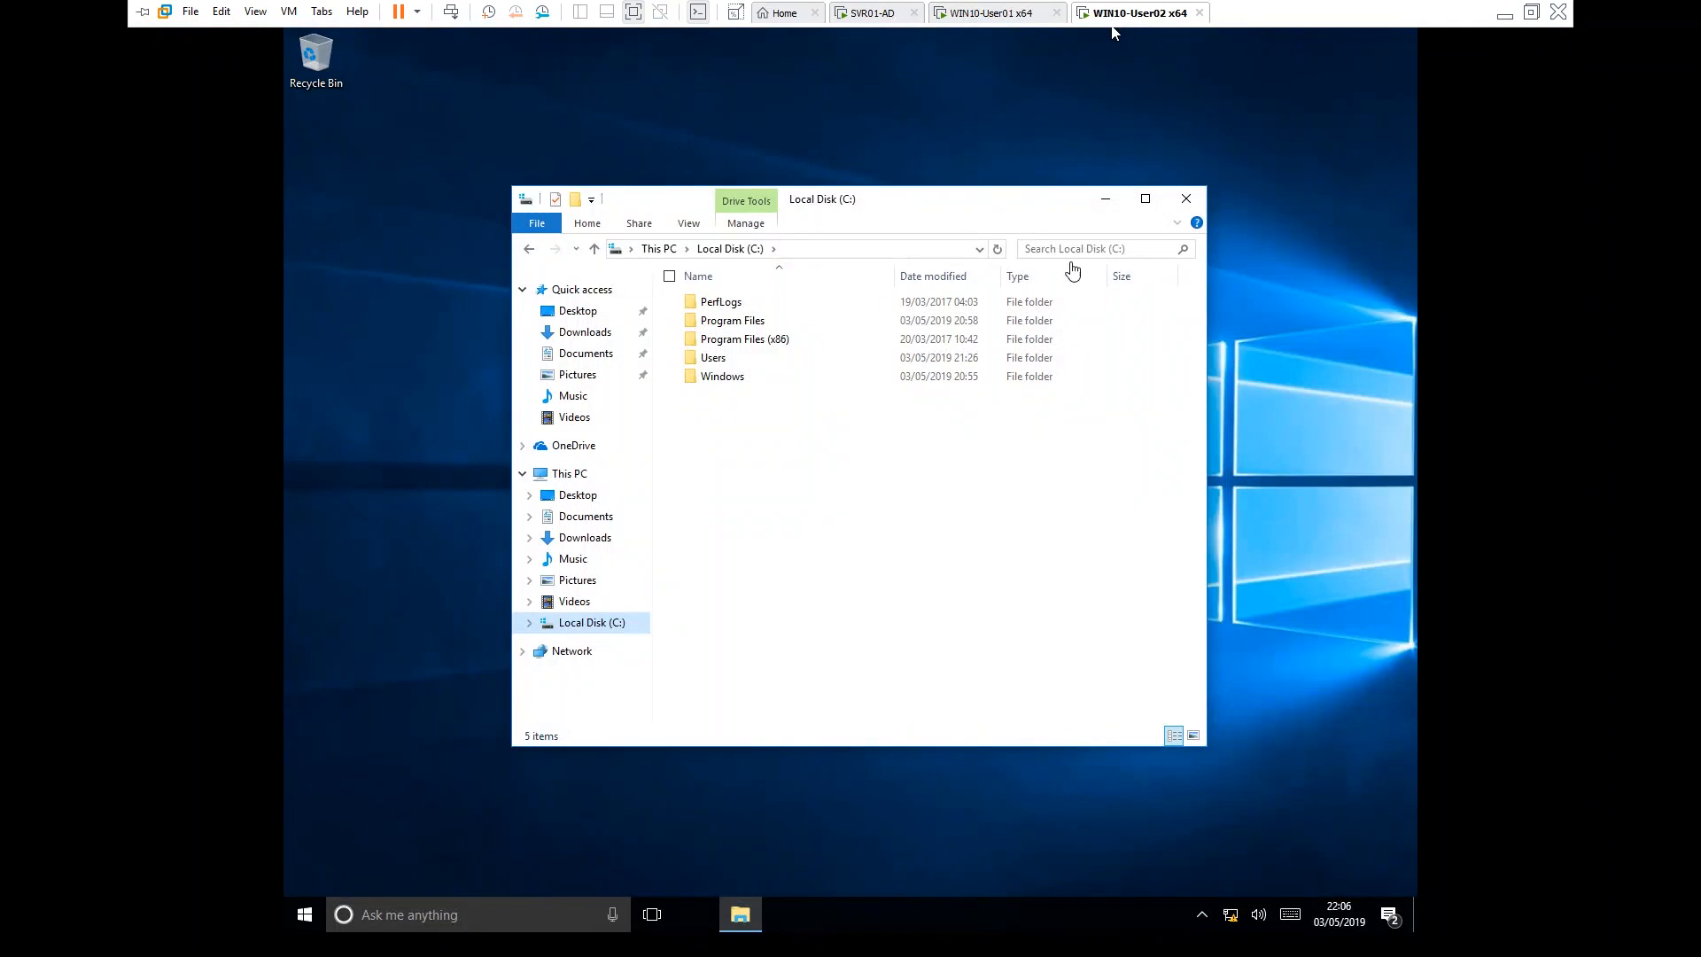
{"action": "left_click", "coordinate": [1186, 198]}
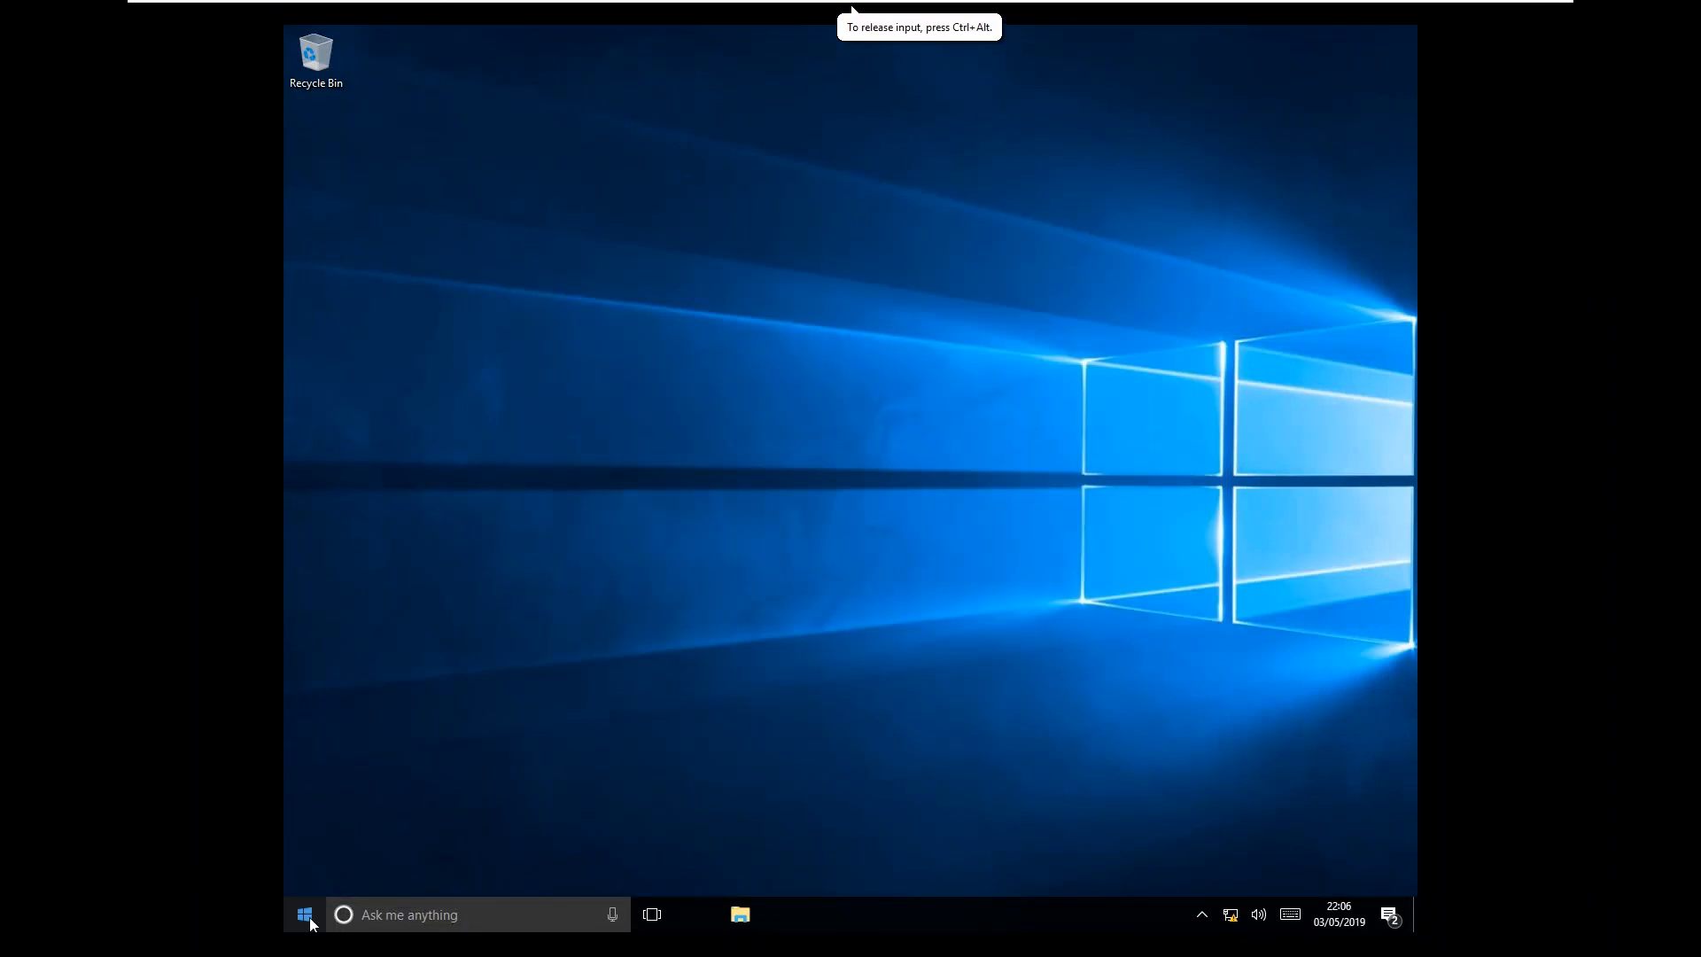
{"action": "right_click", "coordinate": [316, 912]}
{"action": "mouse_move", "coordinate": [551, 864]}
{"action": "left_click", "coordinate": [657, 802]}
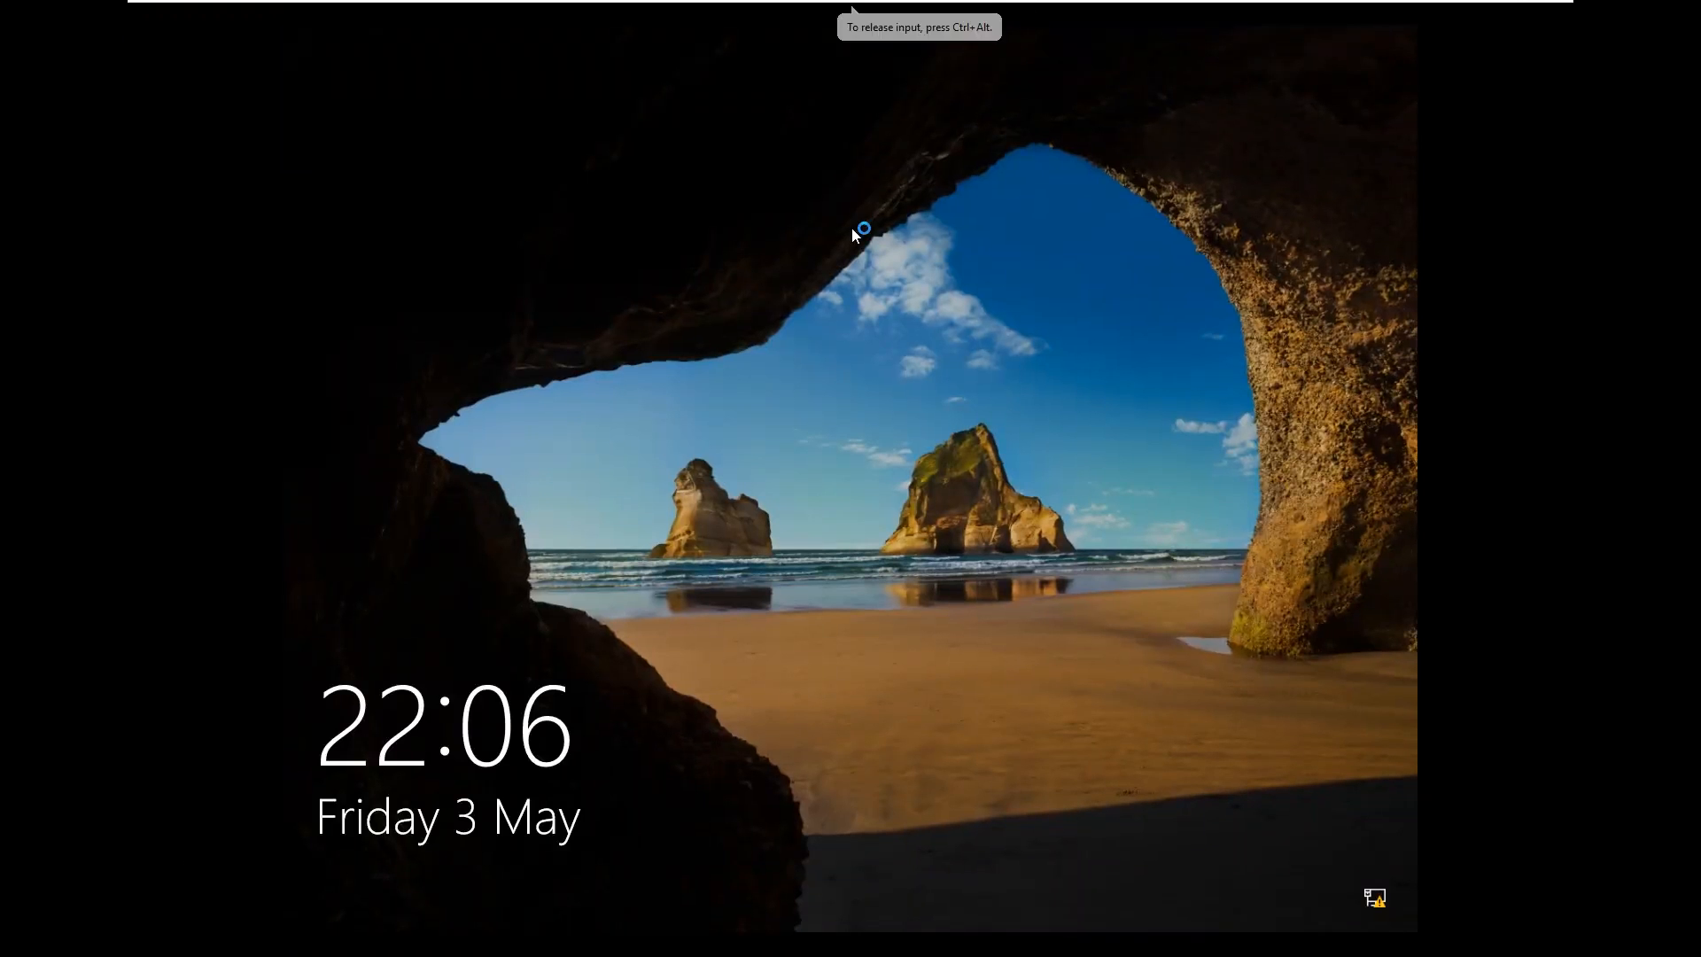
{"action": "left_click", "coordinate": [853, 232]}
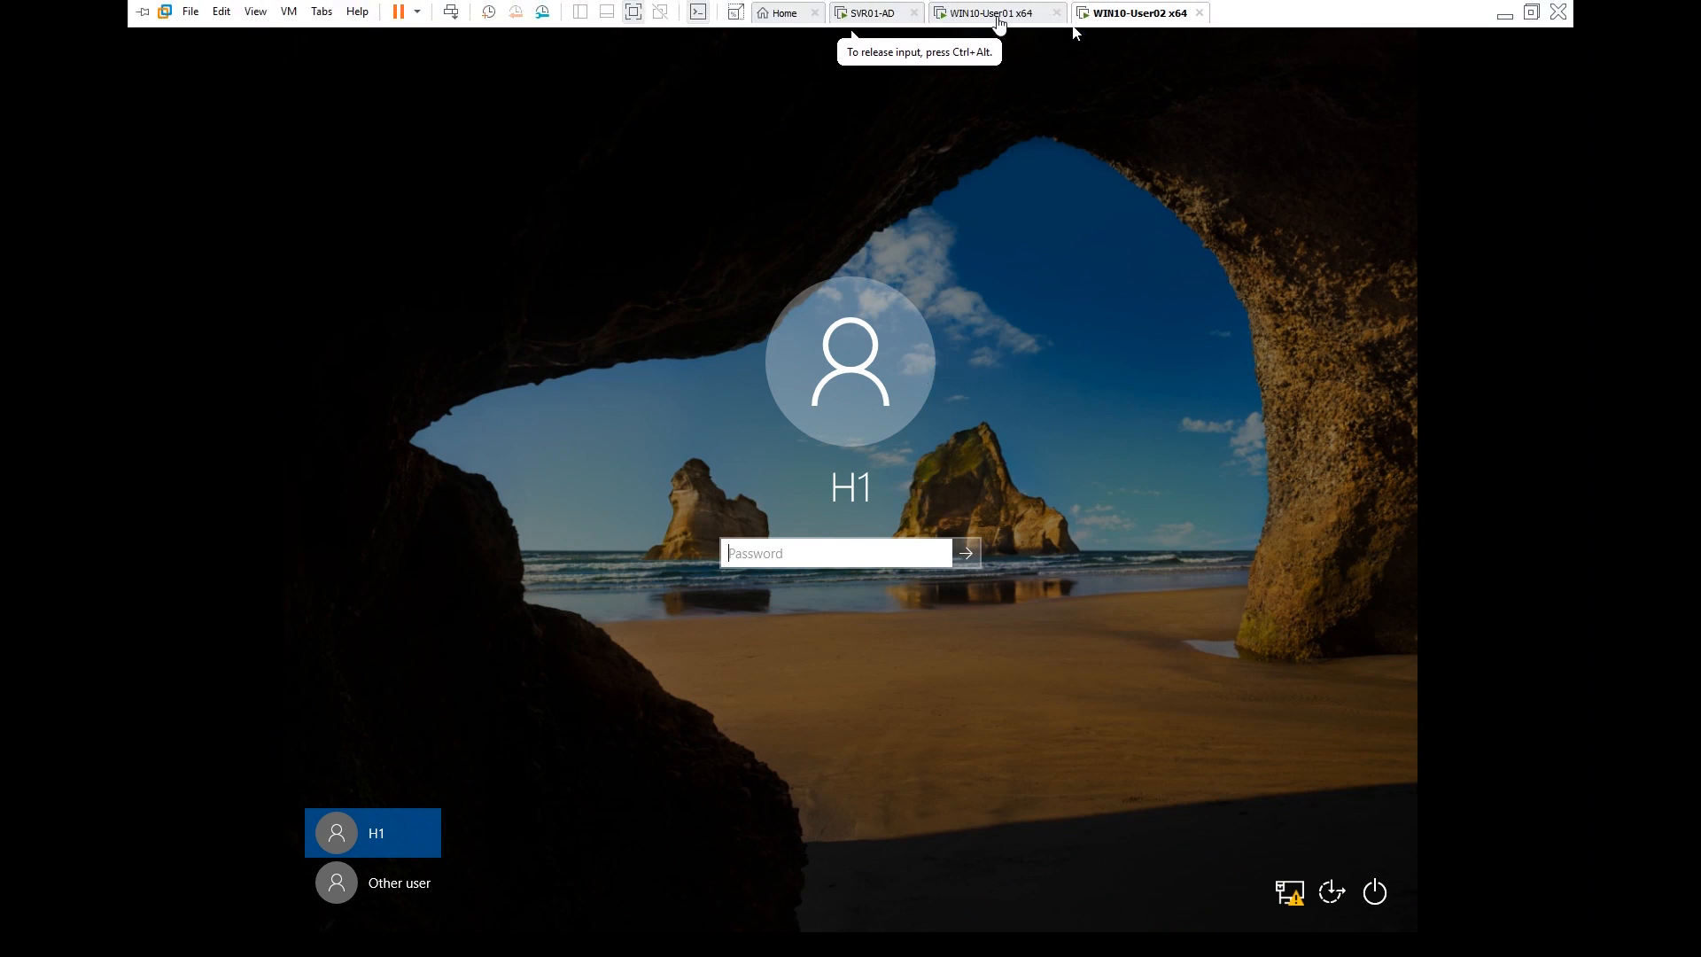
{"action": "left_click", "coordinate": [993, 12]}
{"action": "left_click", "coordinate": [931, 439]}
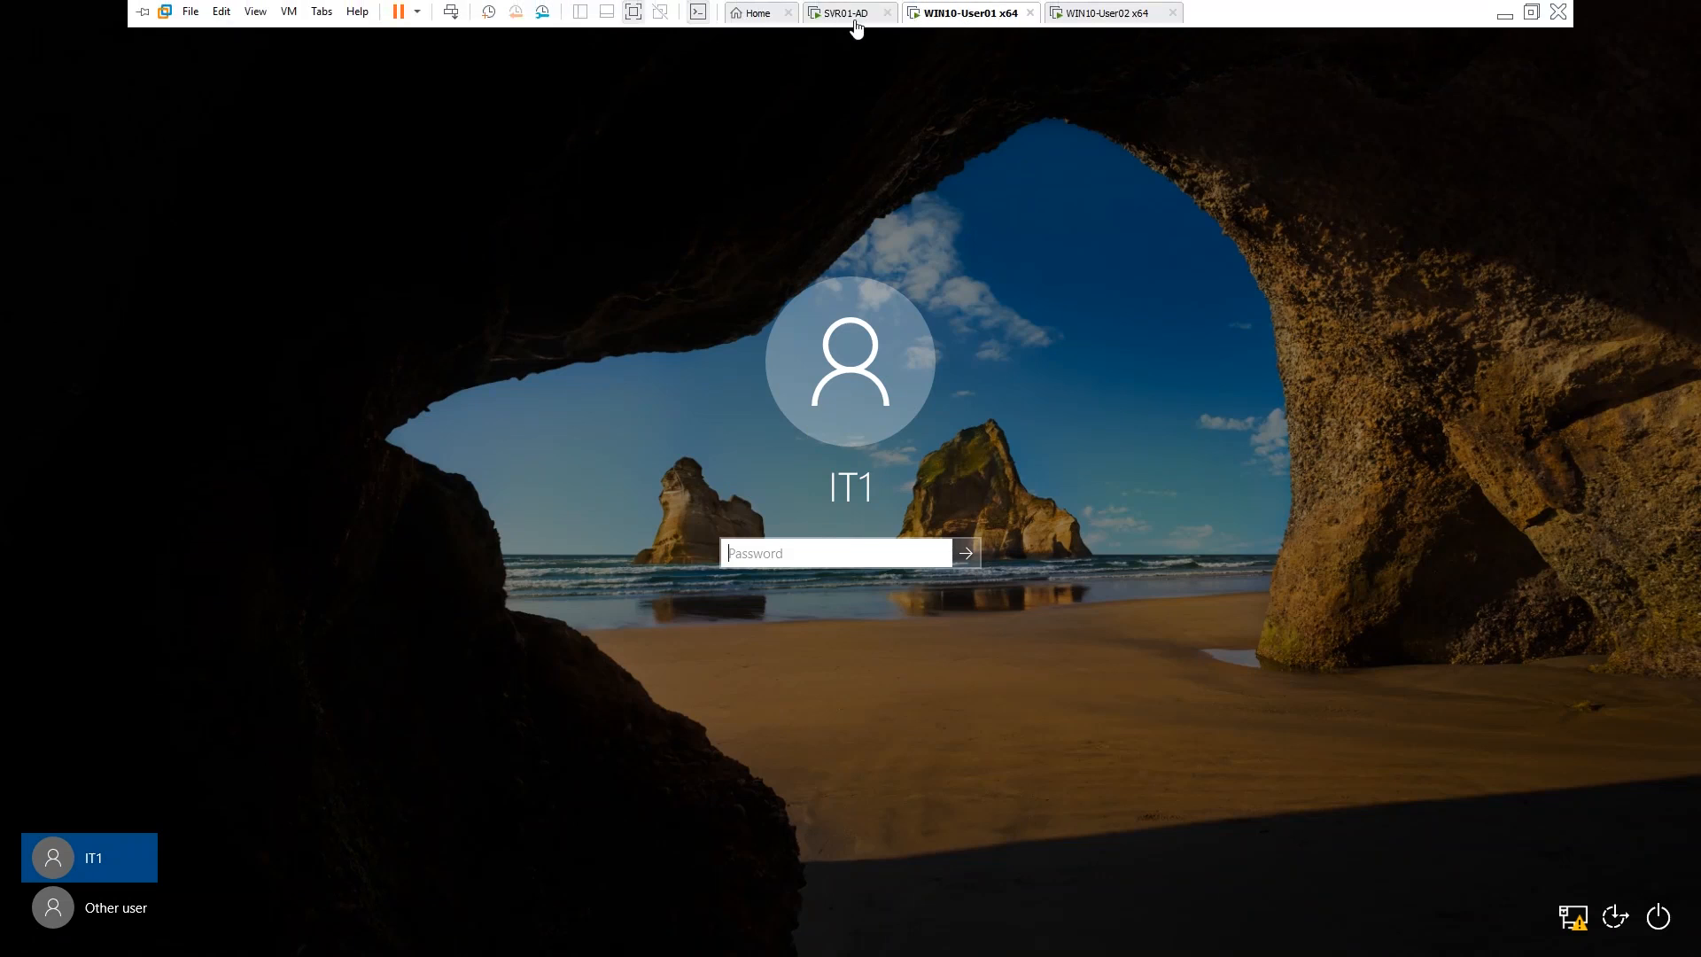
{"action": "left_click", "coordinate": [849, 12]}
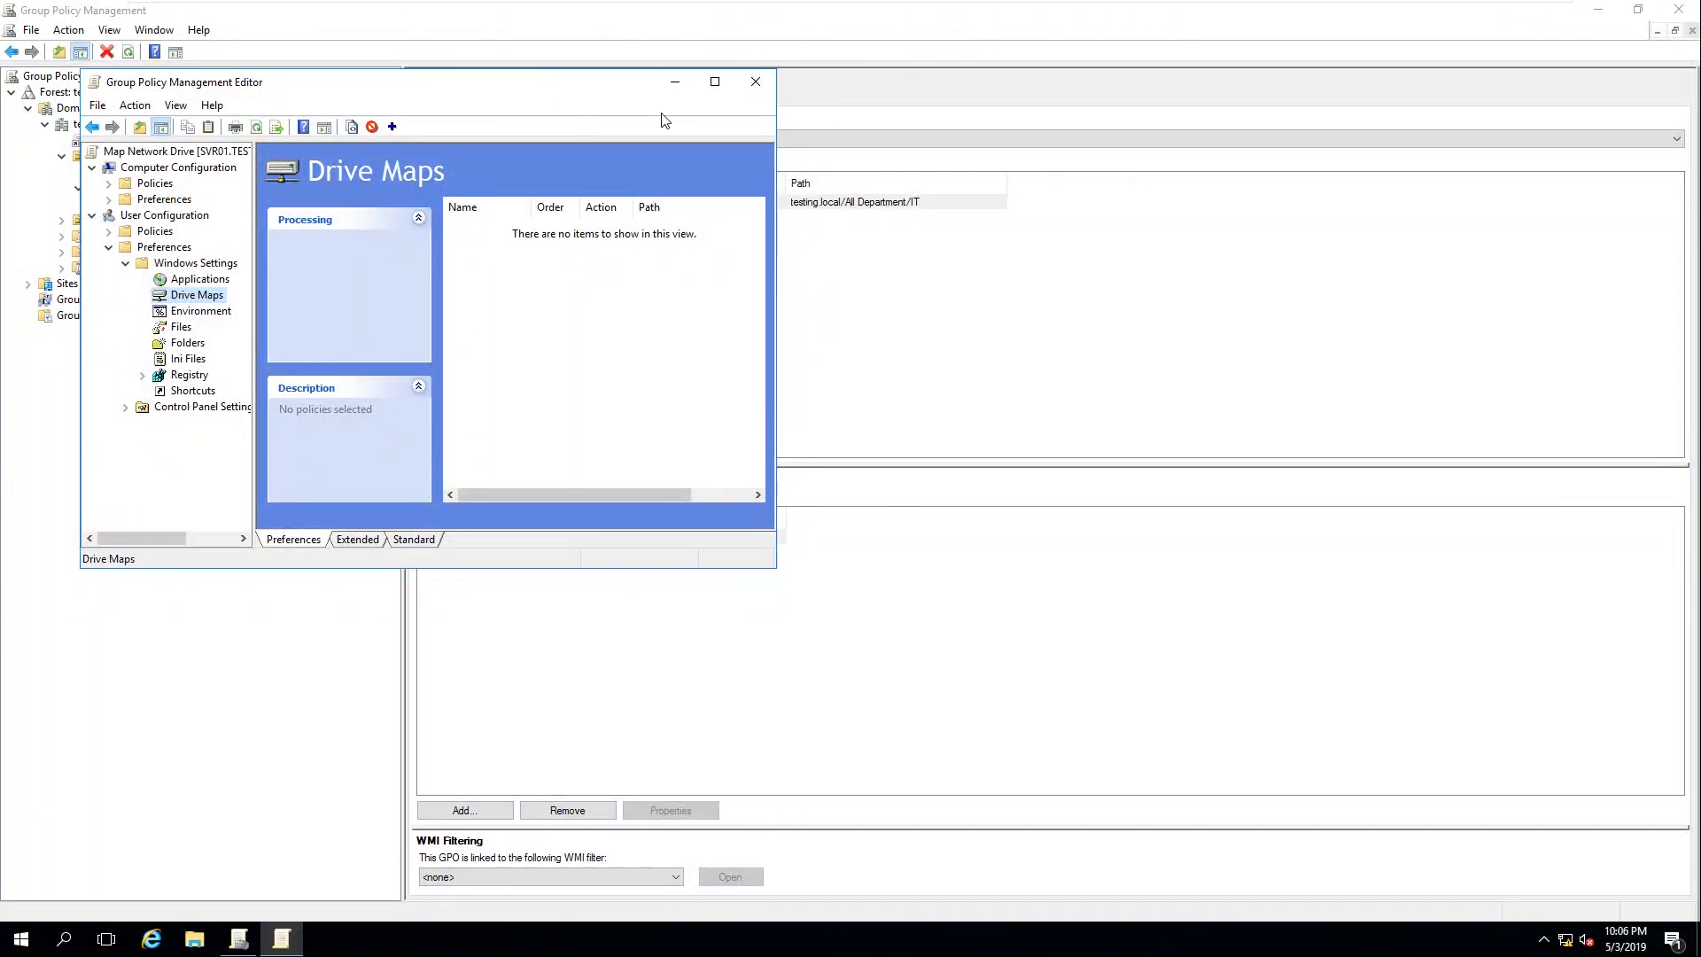
Start a new mapped drive entry in the Drive Maps preferences
{"action": "left_click_drag", "start_coordinate": [542, 75], "coordinate": [995, 131]}
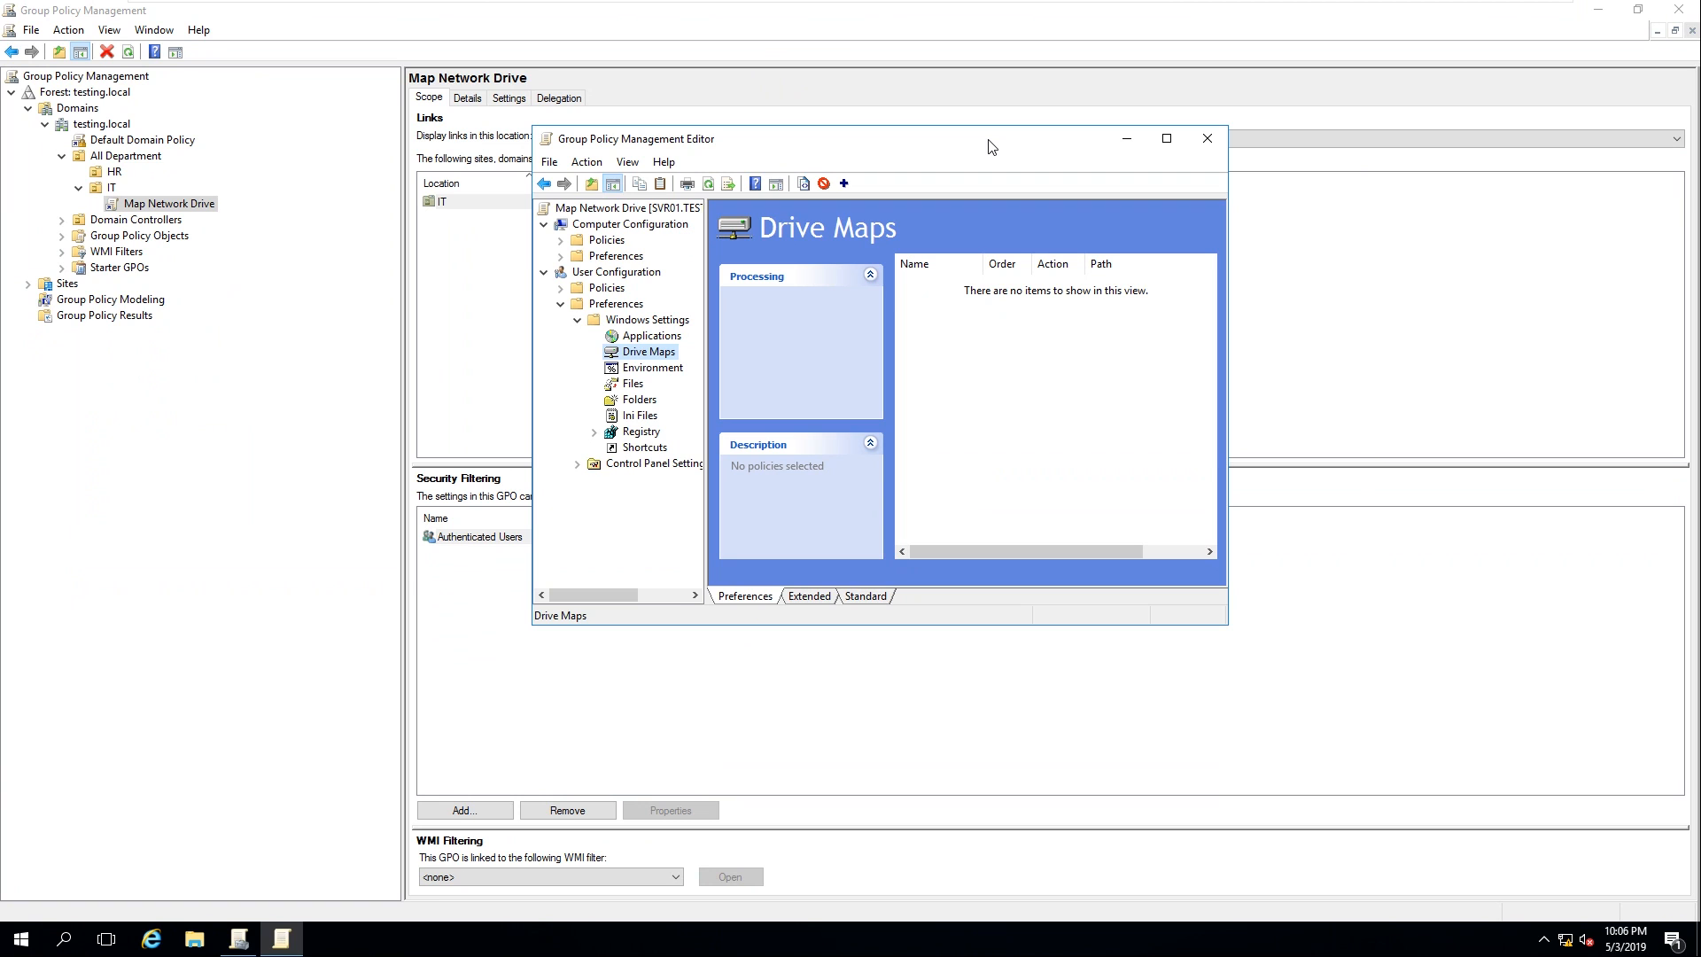
{"action": "right_click", "coordinate": [1015, 334]}
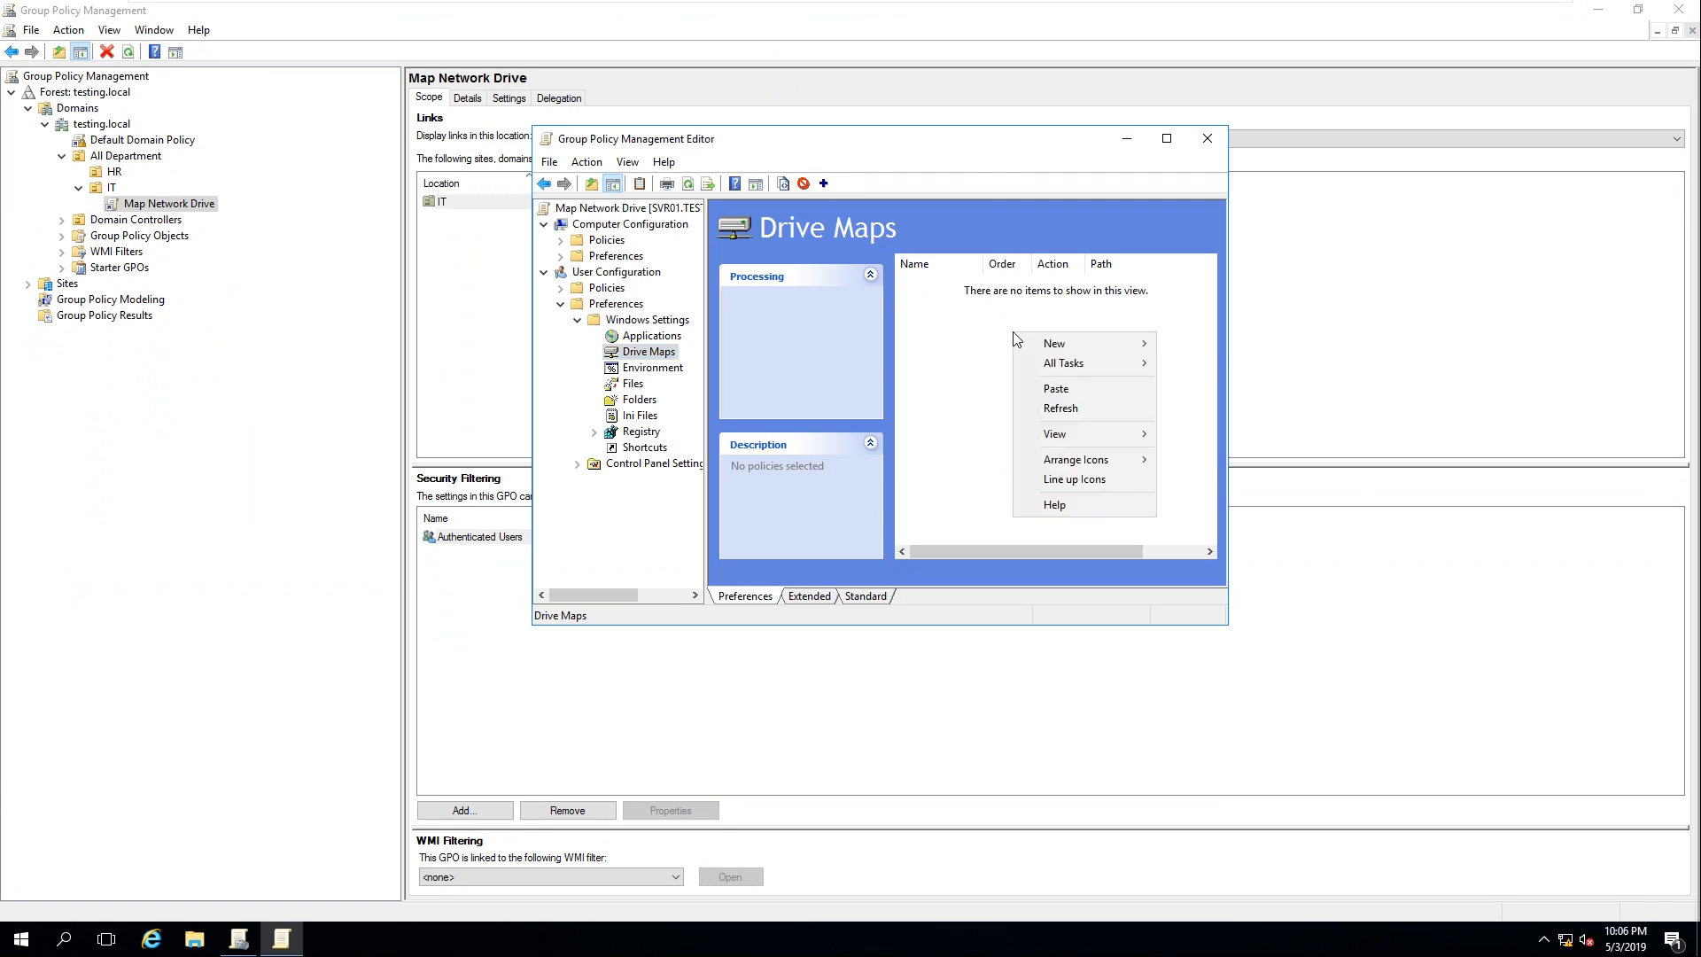
{"action": "mouse_move", "coordinate": [1059, 350]}
{"action": "left_click", "coordinate": [1215, 344]}
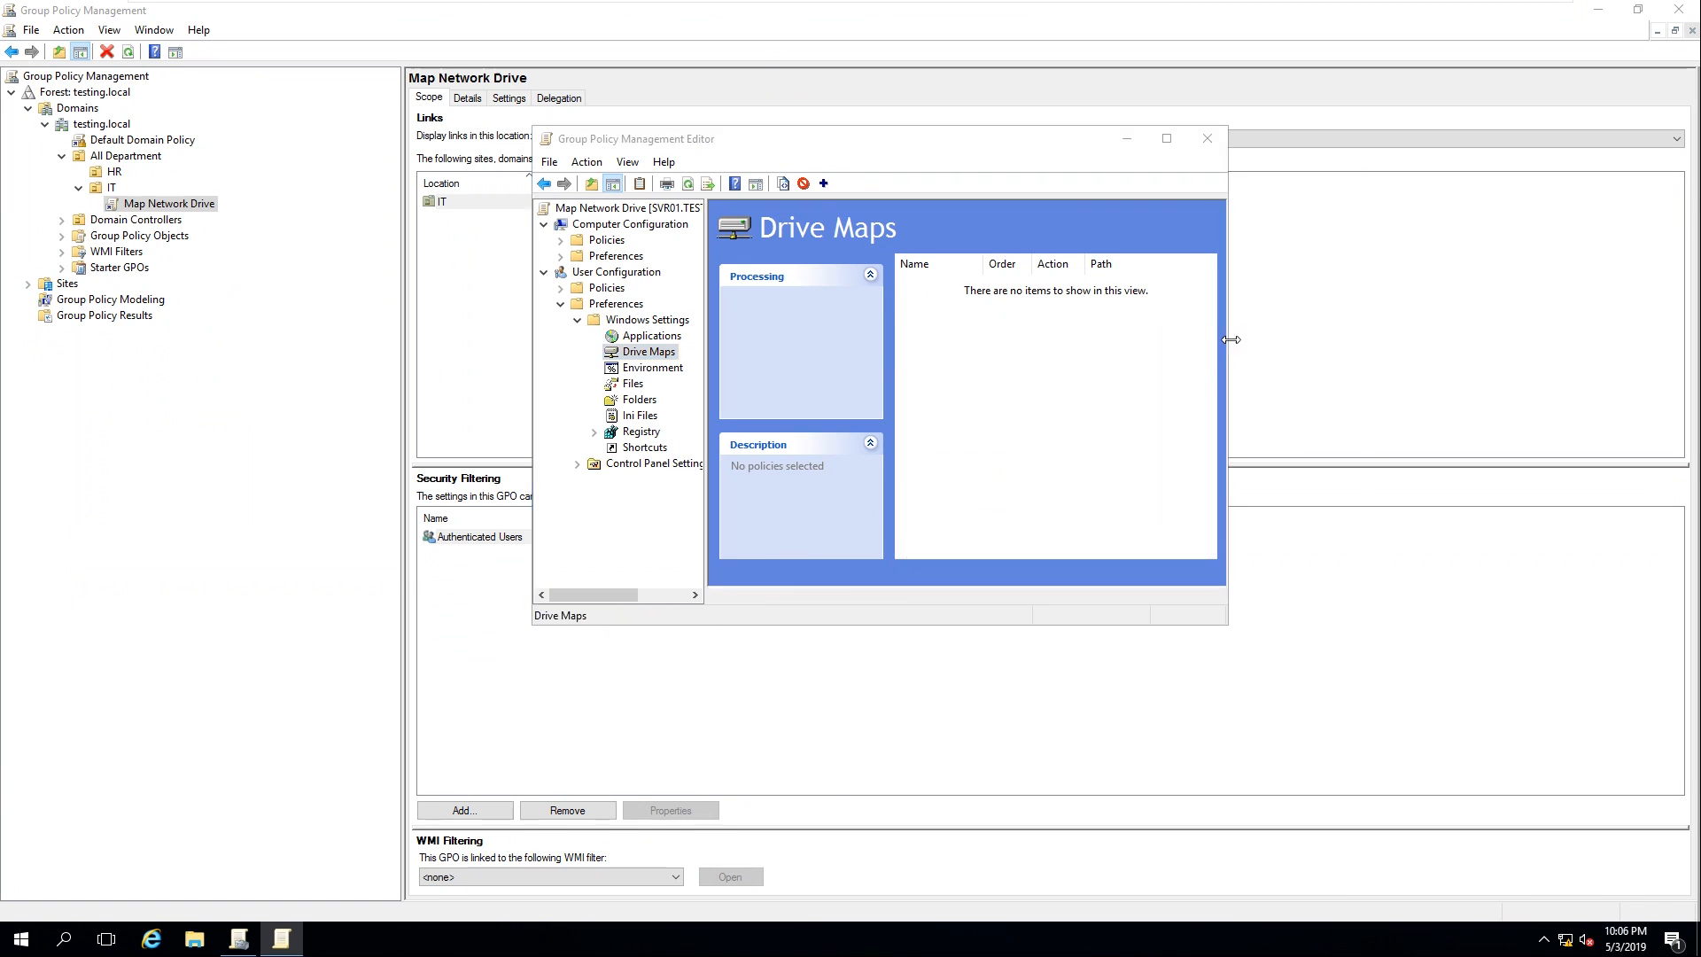
Set the mapping to Create, location \\SVR01\DataShare, drive letter H, shown, and save it
{"action": "left_click", "coordinate": [938, 253]}
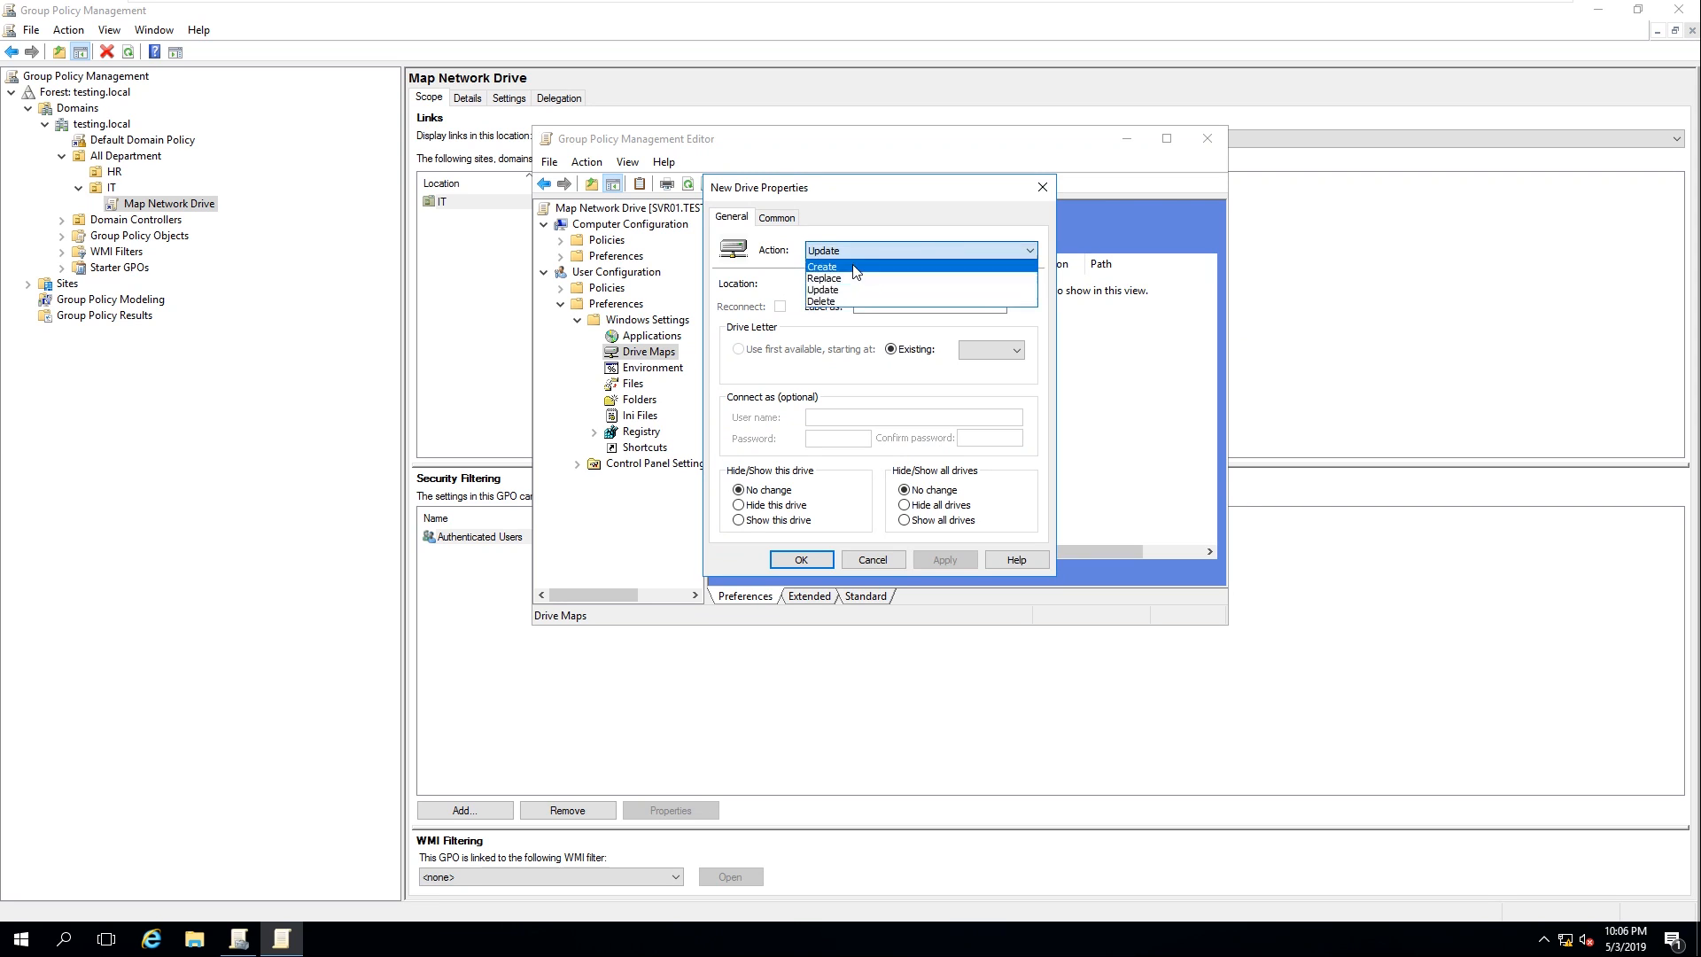
{"action": "left_click", "coordinate": [896, 264]}
{"action": "left_click", "coordinate": [896, 285]}
{"action": "key", "text": "ctrl+v"}
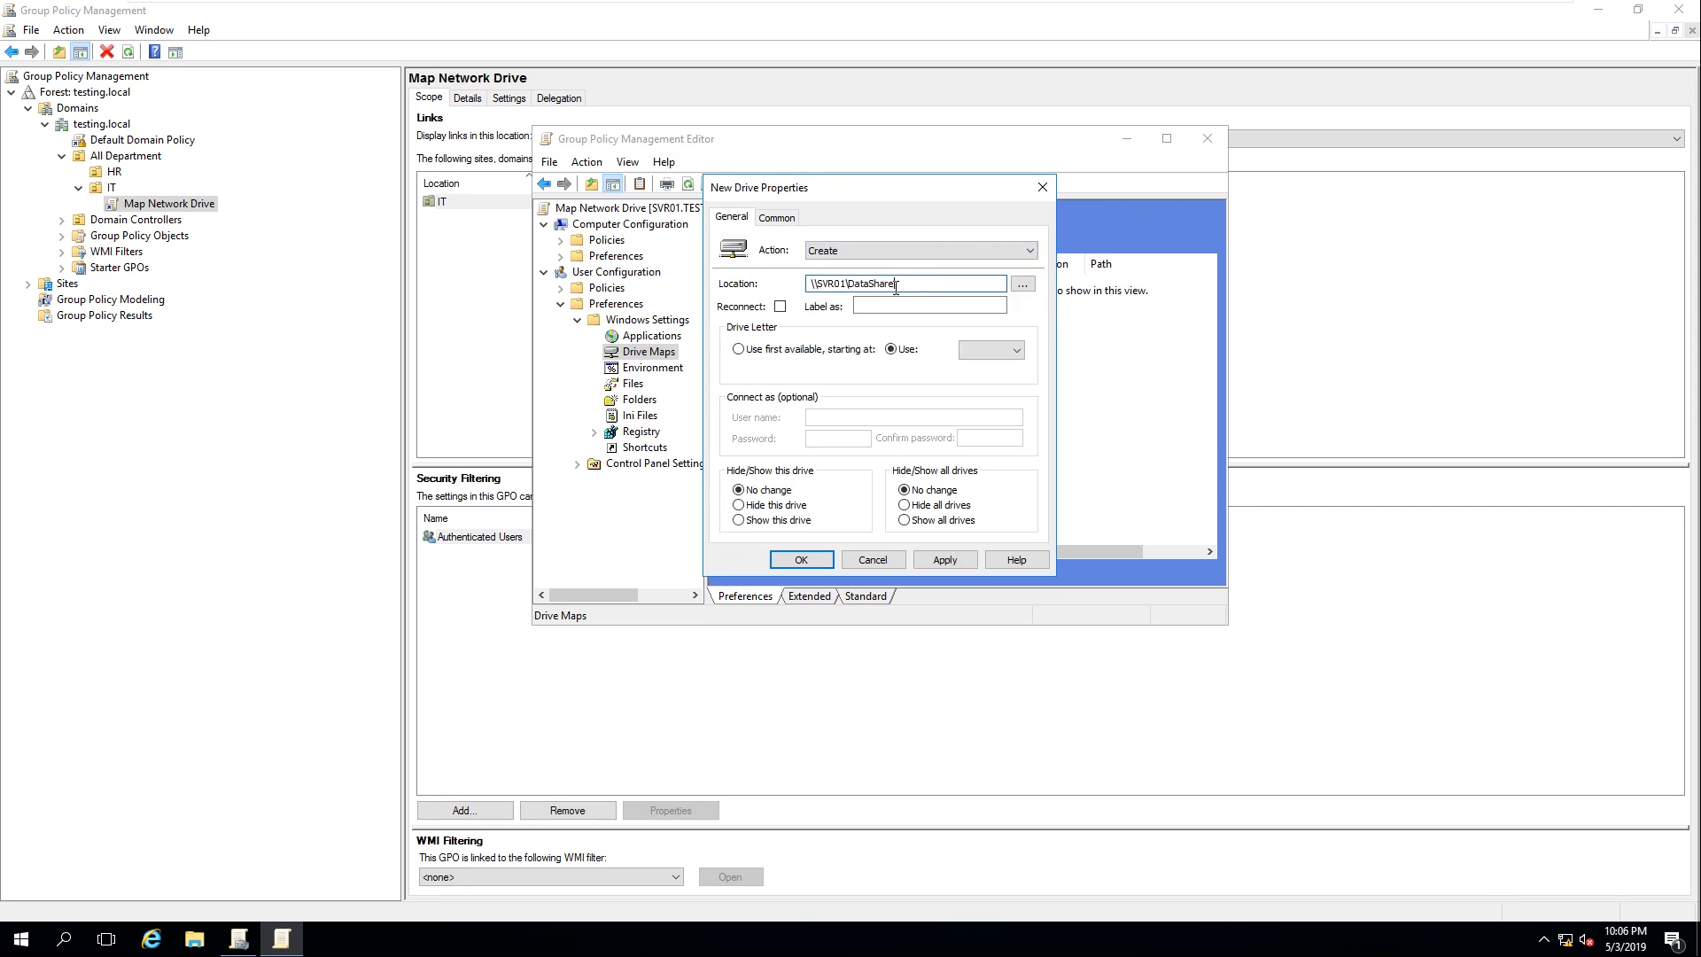
{"action": "double_click", "coordinate": [916, 283]}
{"action": "left_click", "coordinate": [1015, 351]}
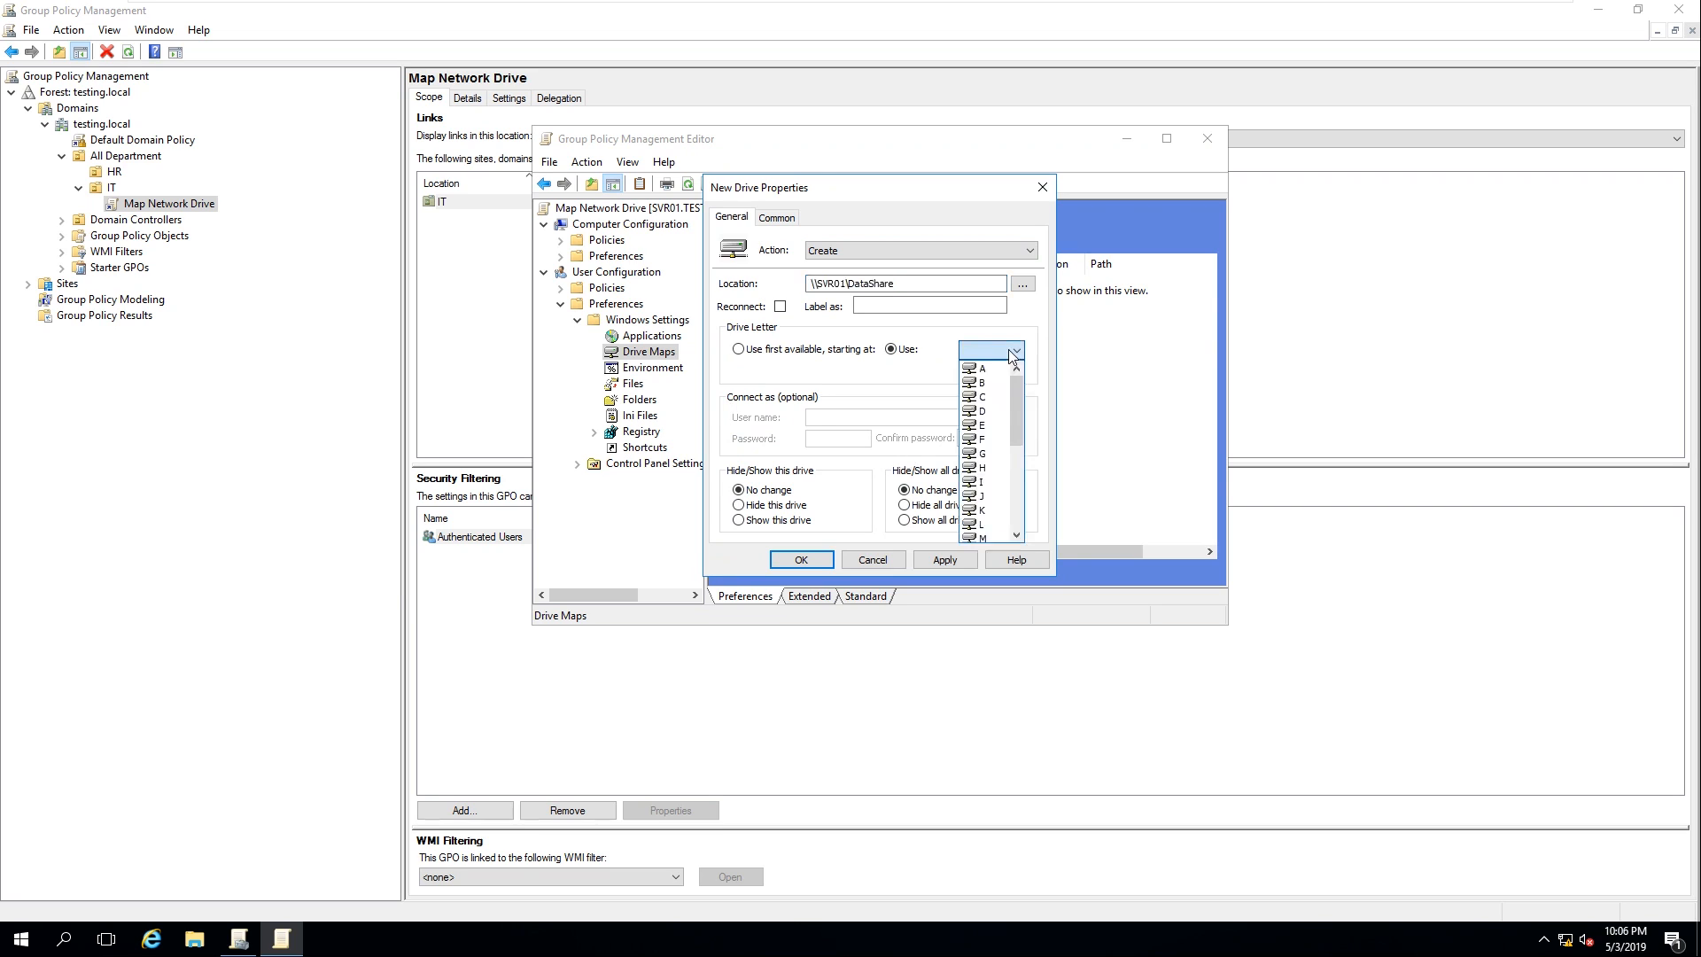
{"action": "left_click", "coordinate": [982, 467]}
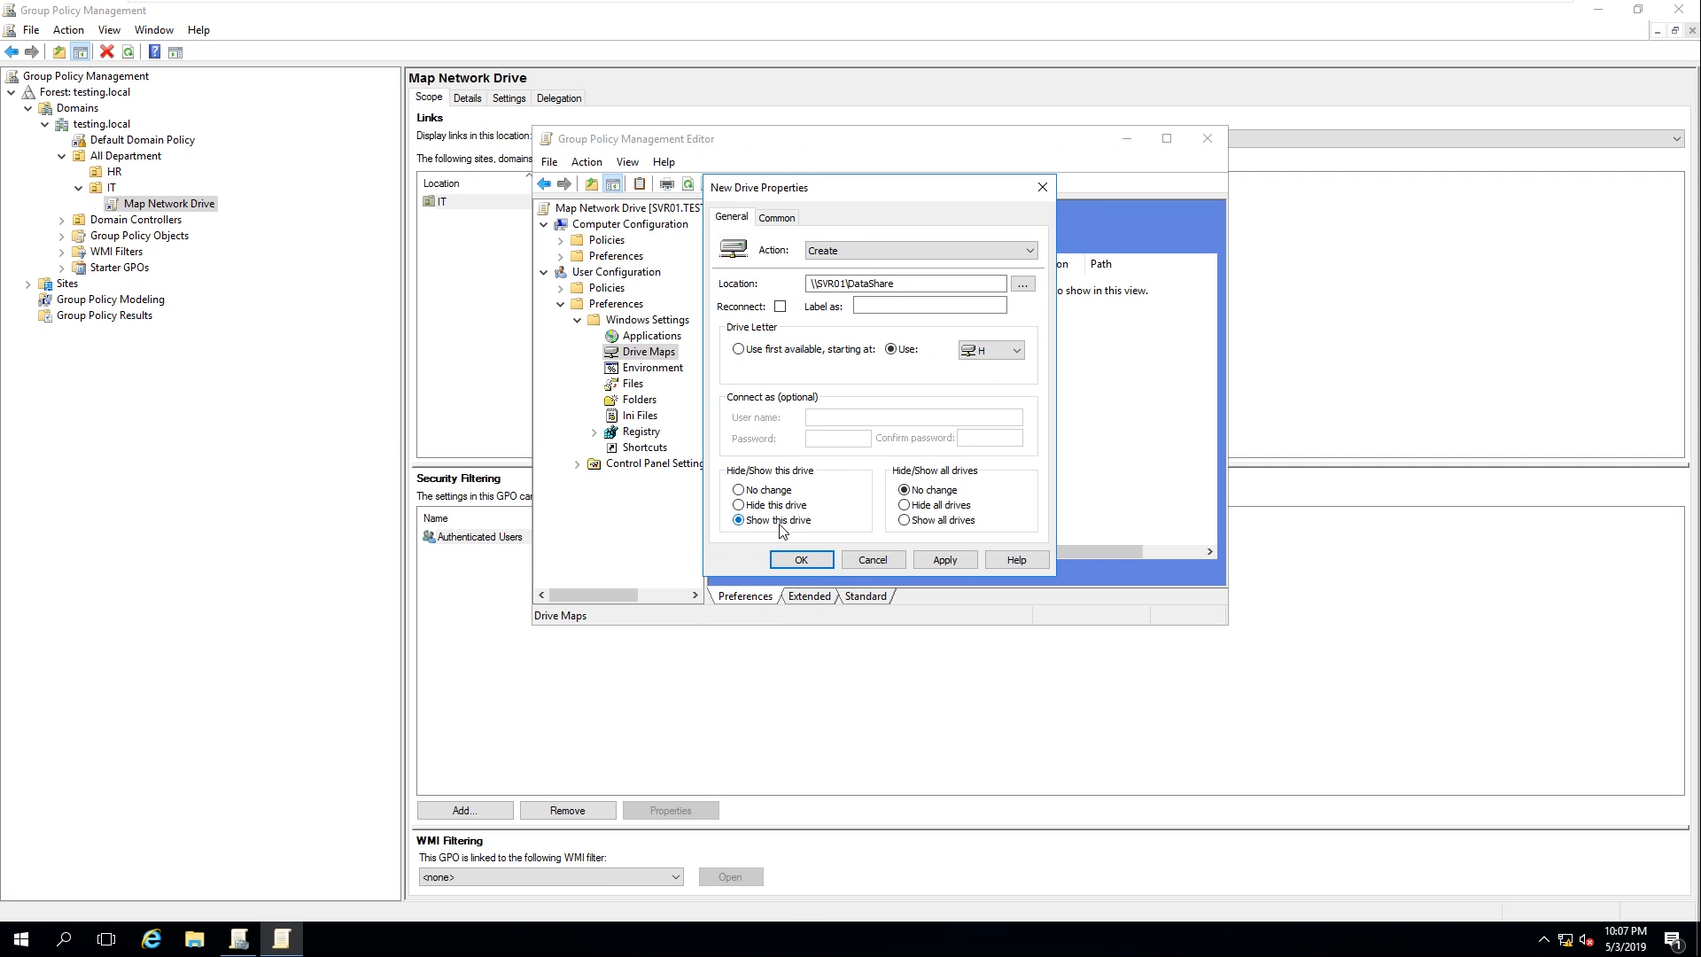
{"action": "left_click", "coordinate": [944, 520]}
{"action": "left_click", "coordinate": [945, 560]}
{"action": "left_click", "coordinate": [801, 560]}
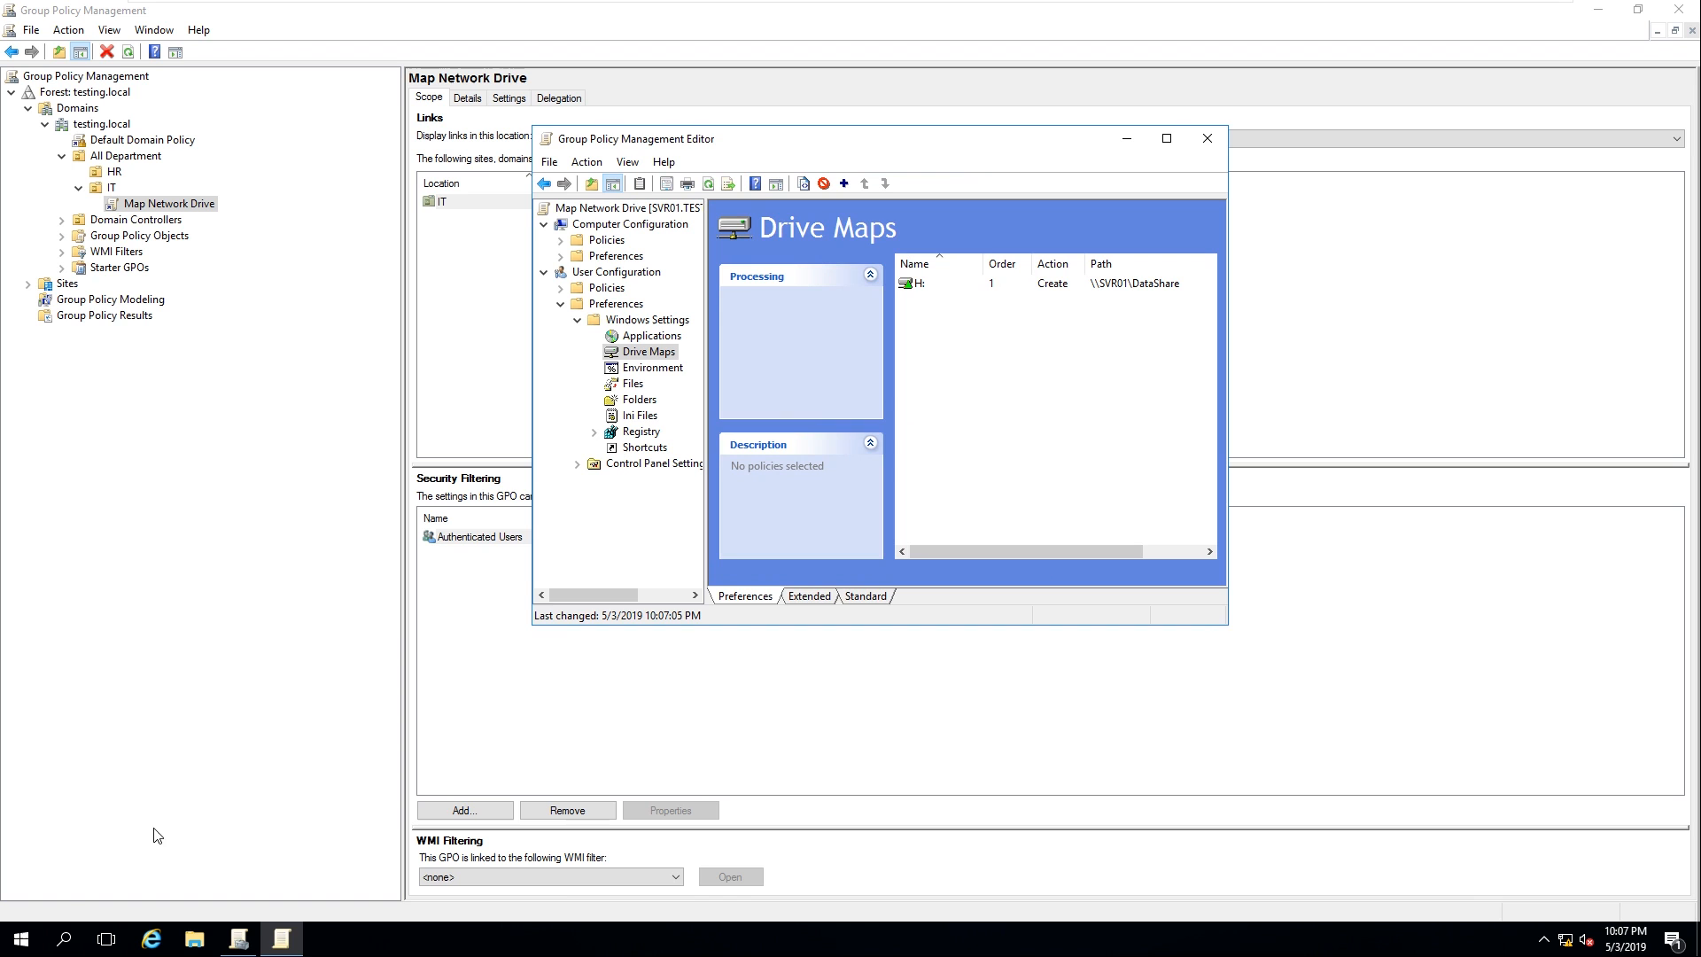
Close the stray Settings window and the Group Policy Management Editor
{"action": "left_click", "coordinate": [20, 941]}
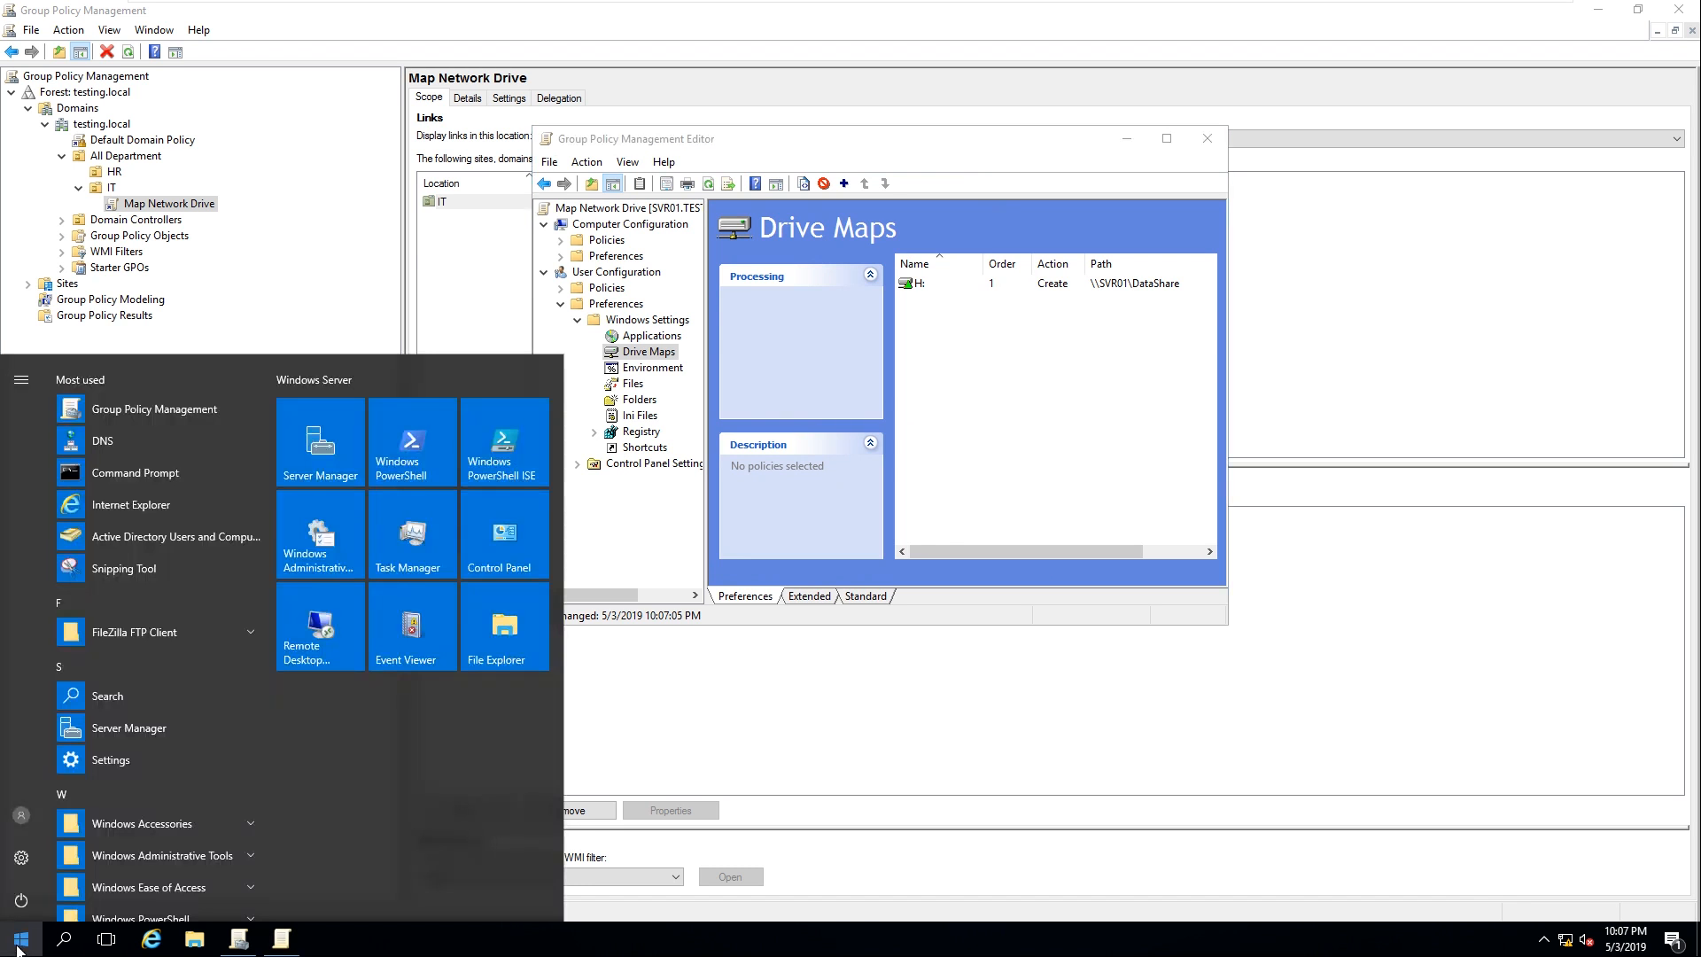
{"action": "type", "text": "group"}
{"action": "key", "text": "Return"}
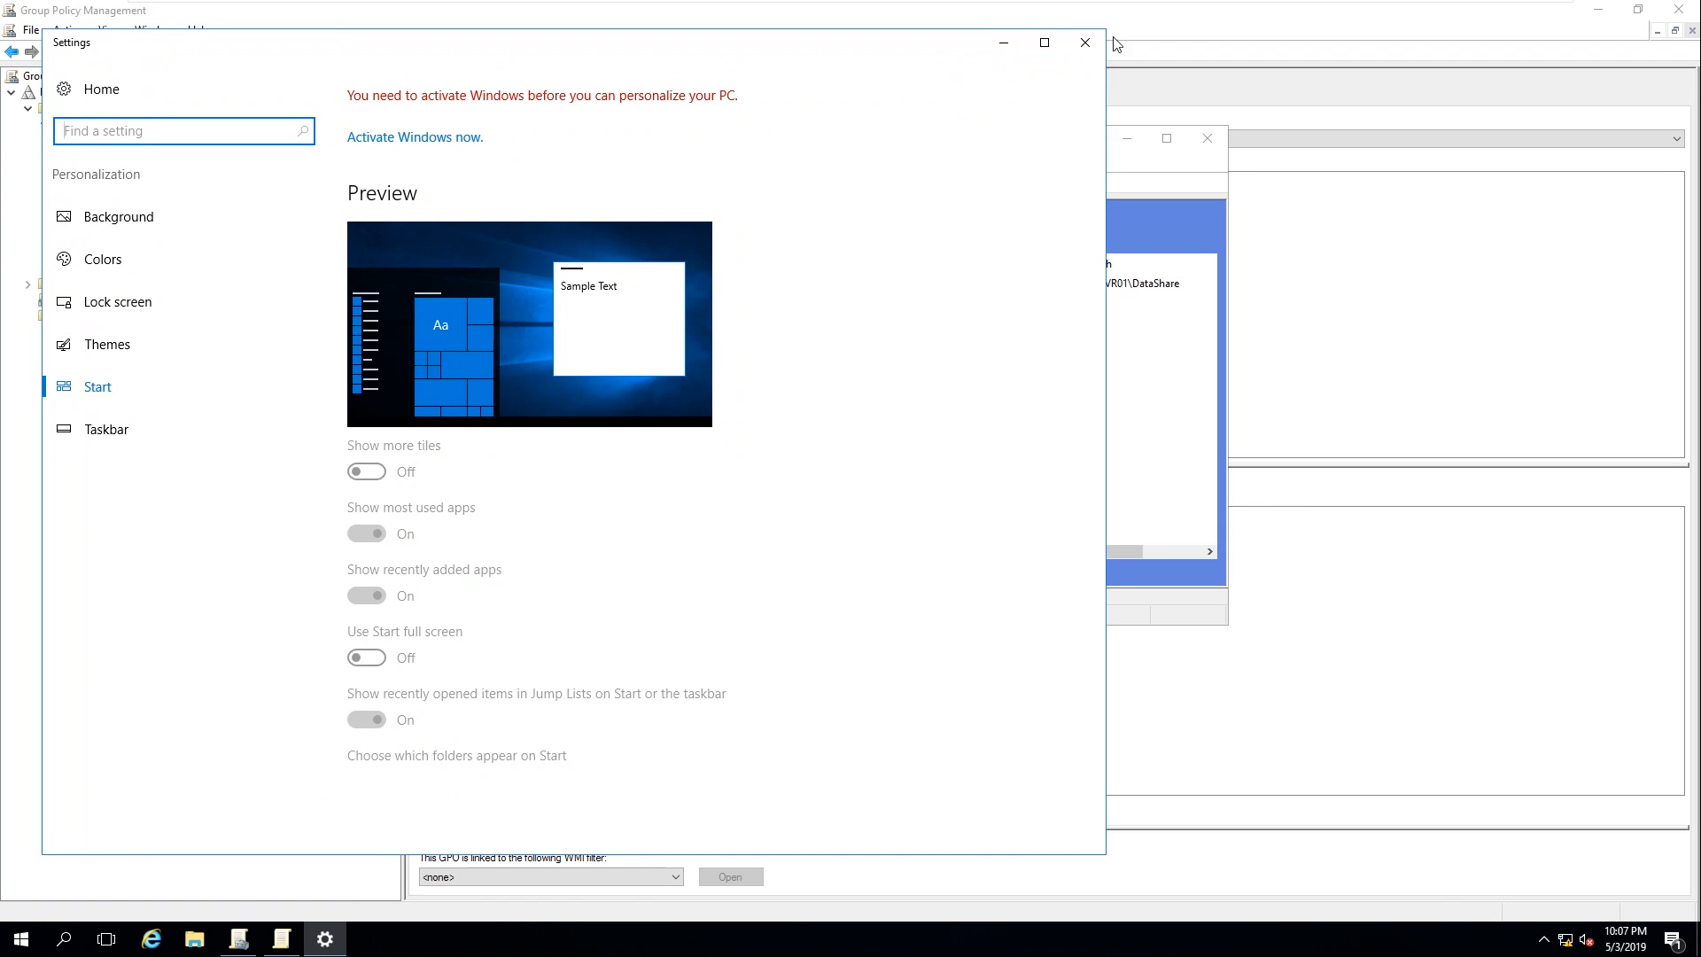
{"action": "left_click", "coordinate": [1085, 42]}
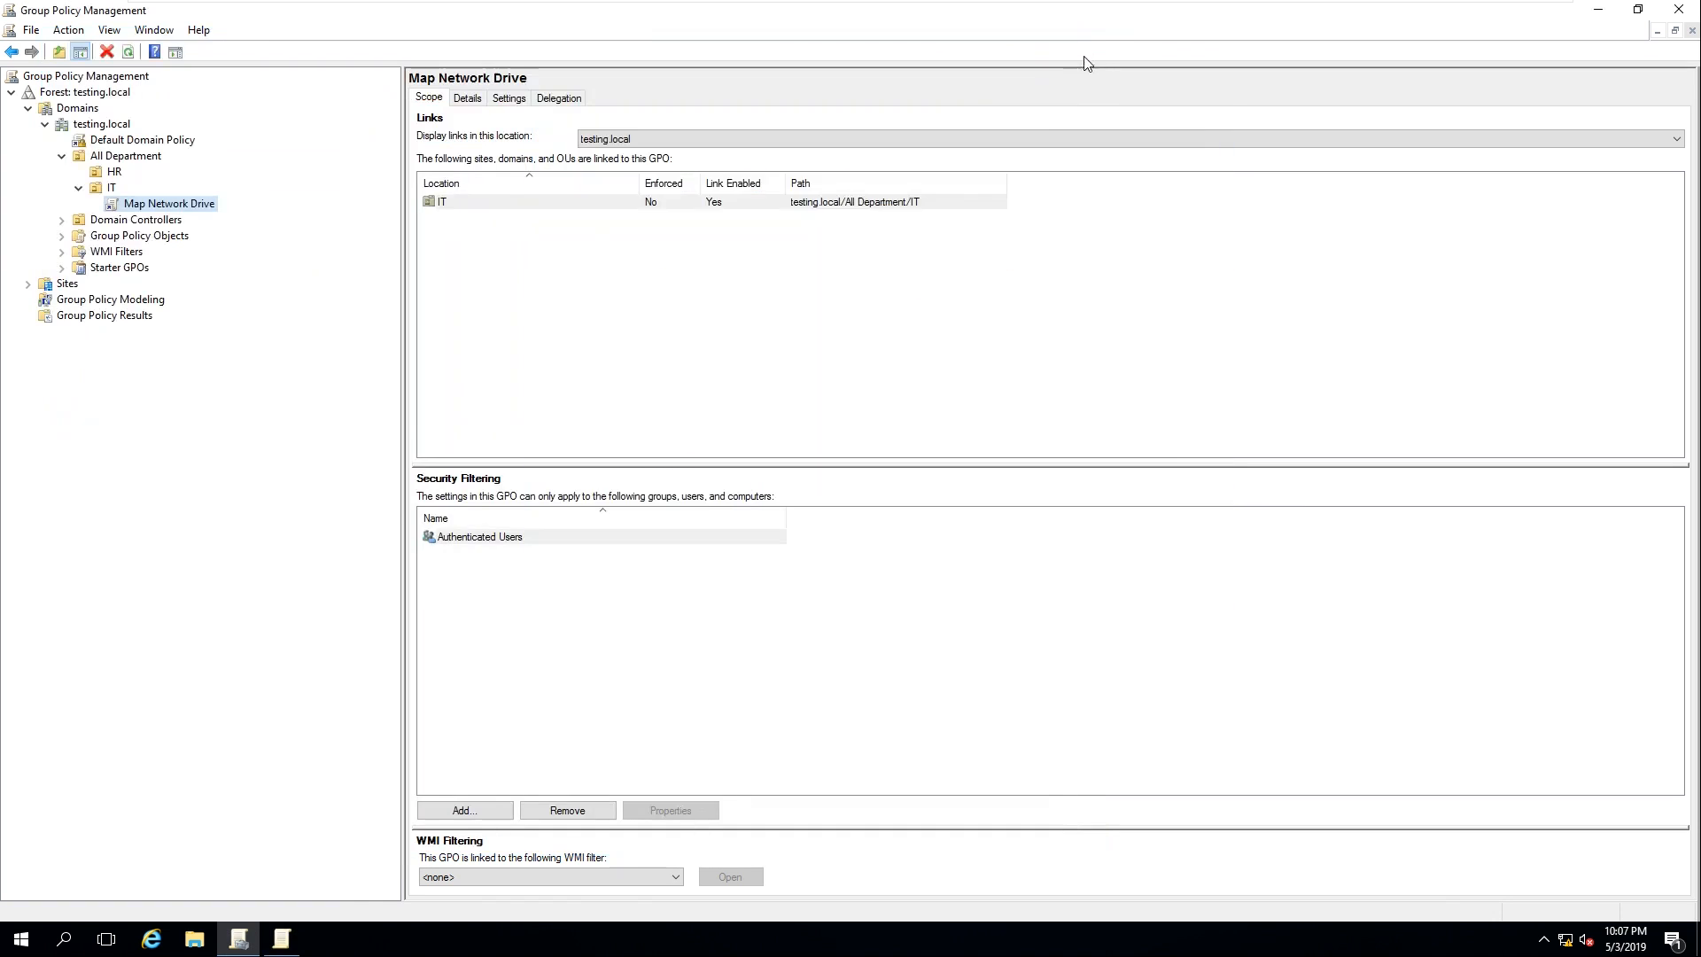
{"action": "left_click", "coordinate": [281, 939]}
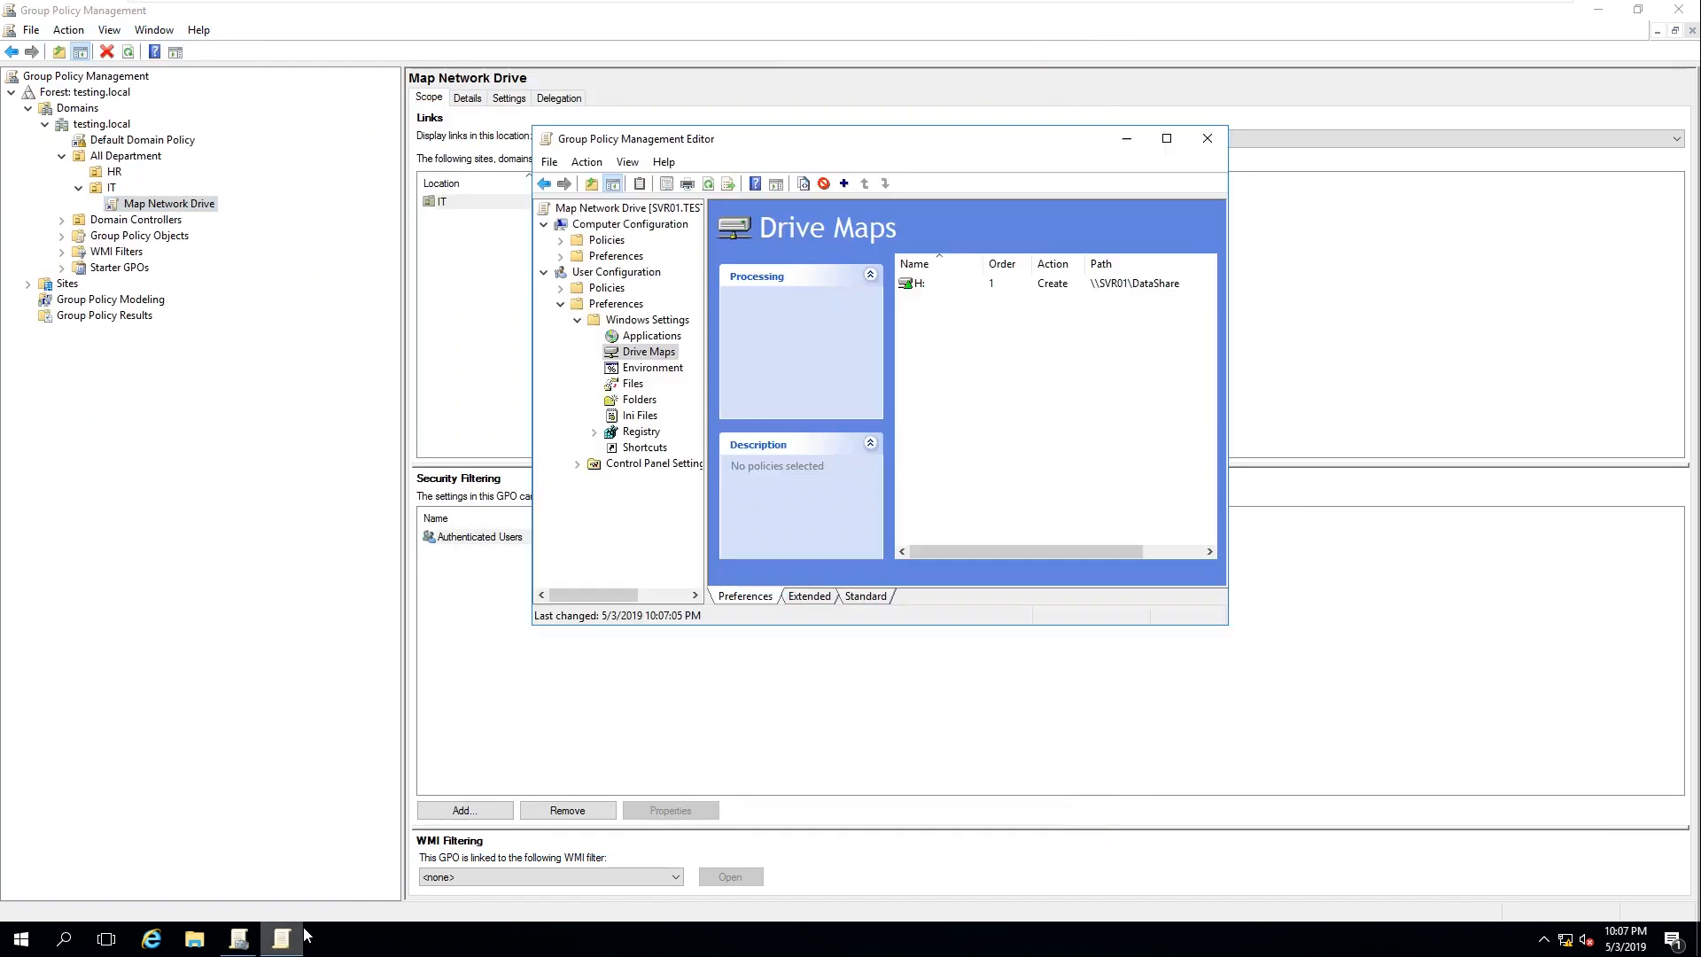
{"action": "left_click", "coordinate": [1204, 137]}
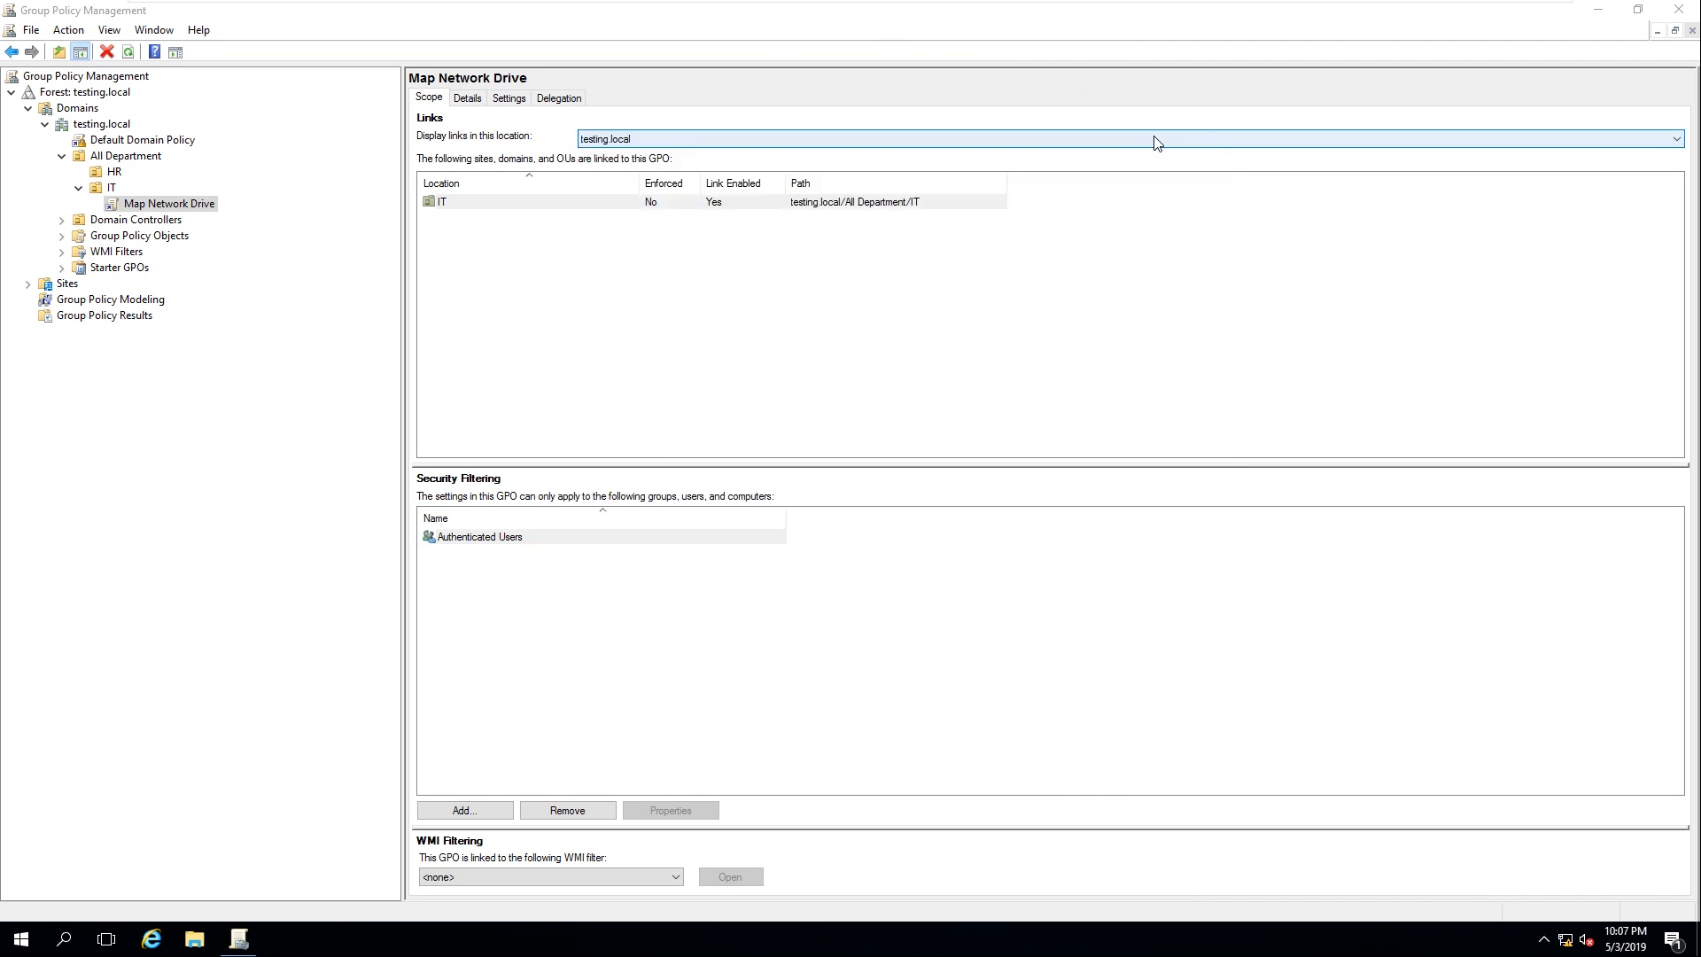
Bring up Map Network Drive's scope and select its IT link
{"action": "right_click", "coordinate": [140, 203]}
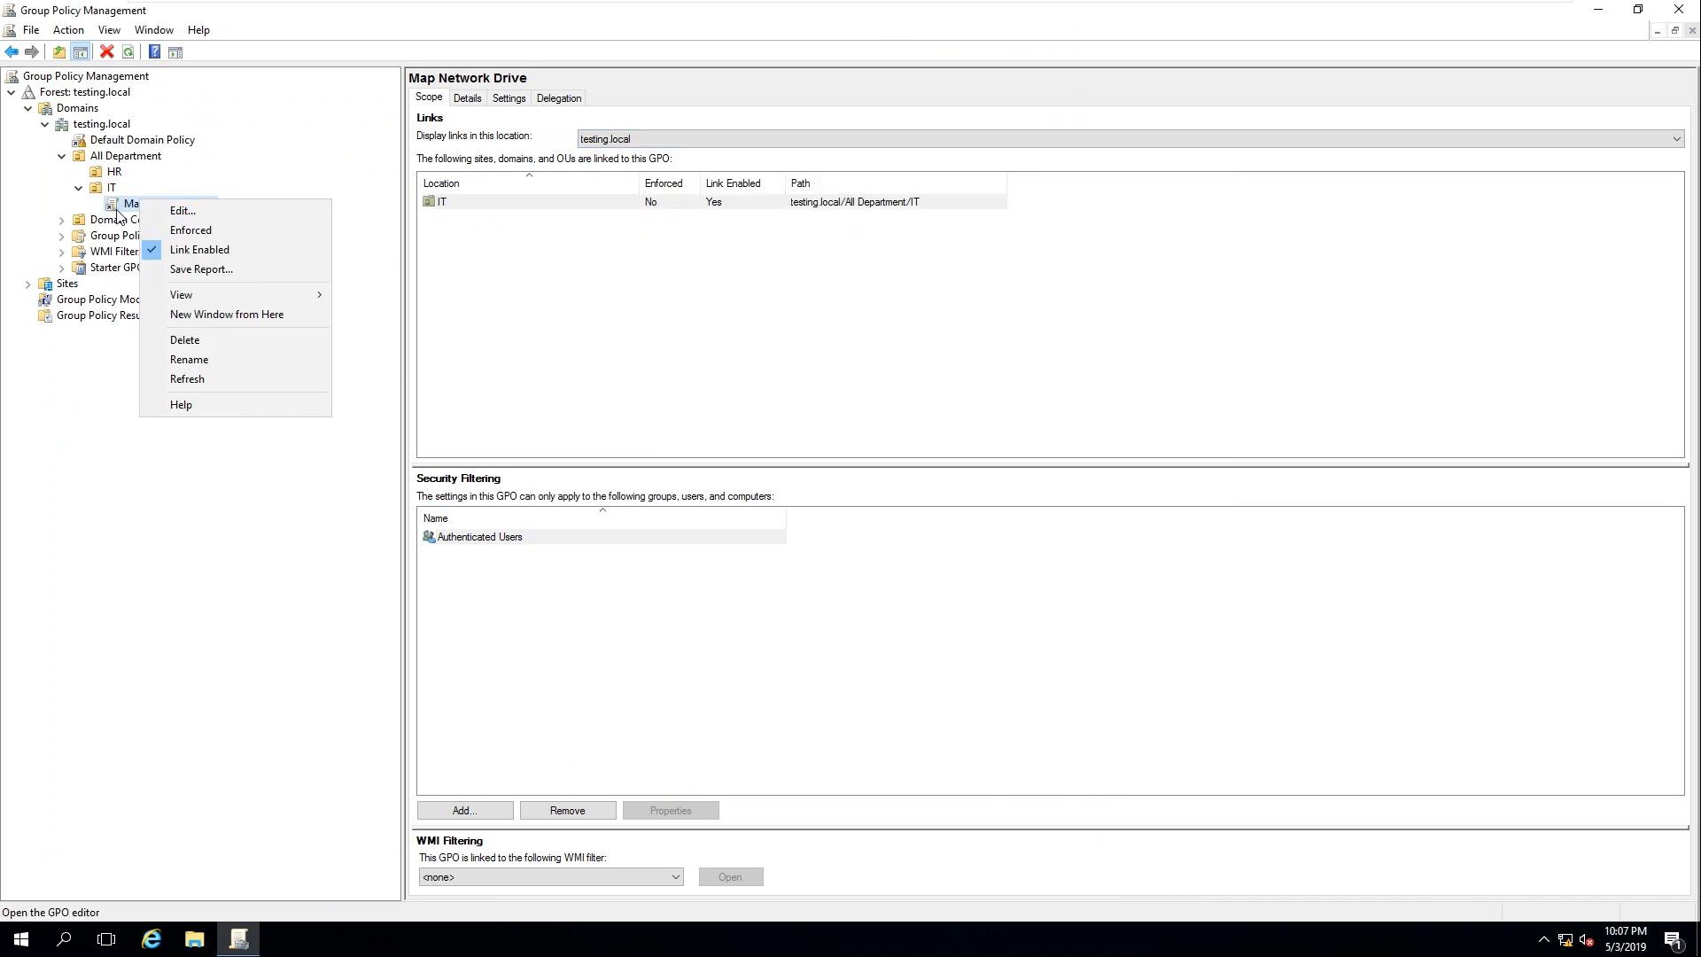
{"action": "left_click", "coordinate": [117, 210]}
{"action": "left_click", "coordinate": [145, 141]}
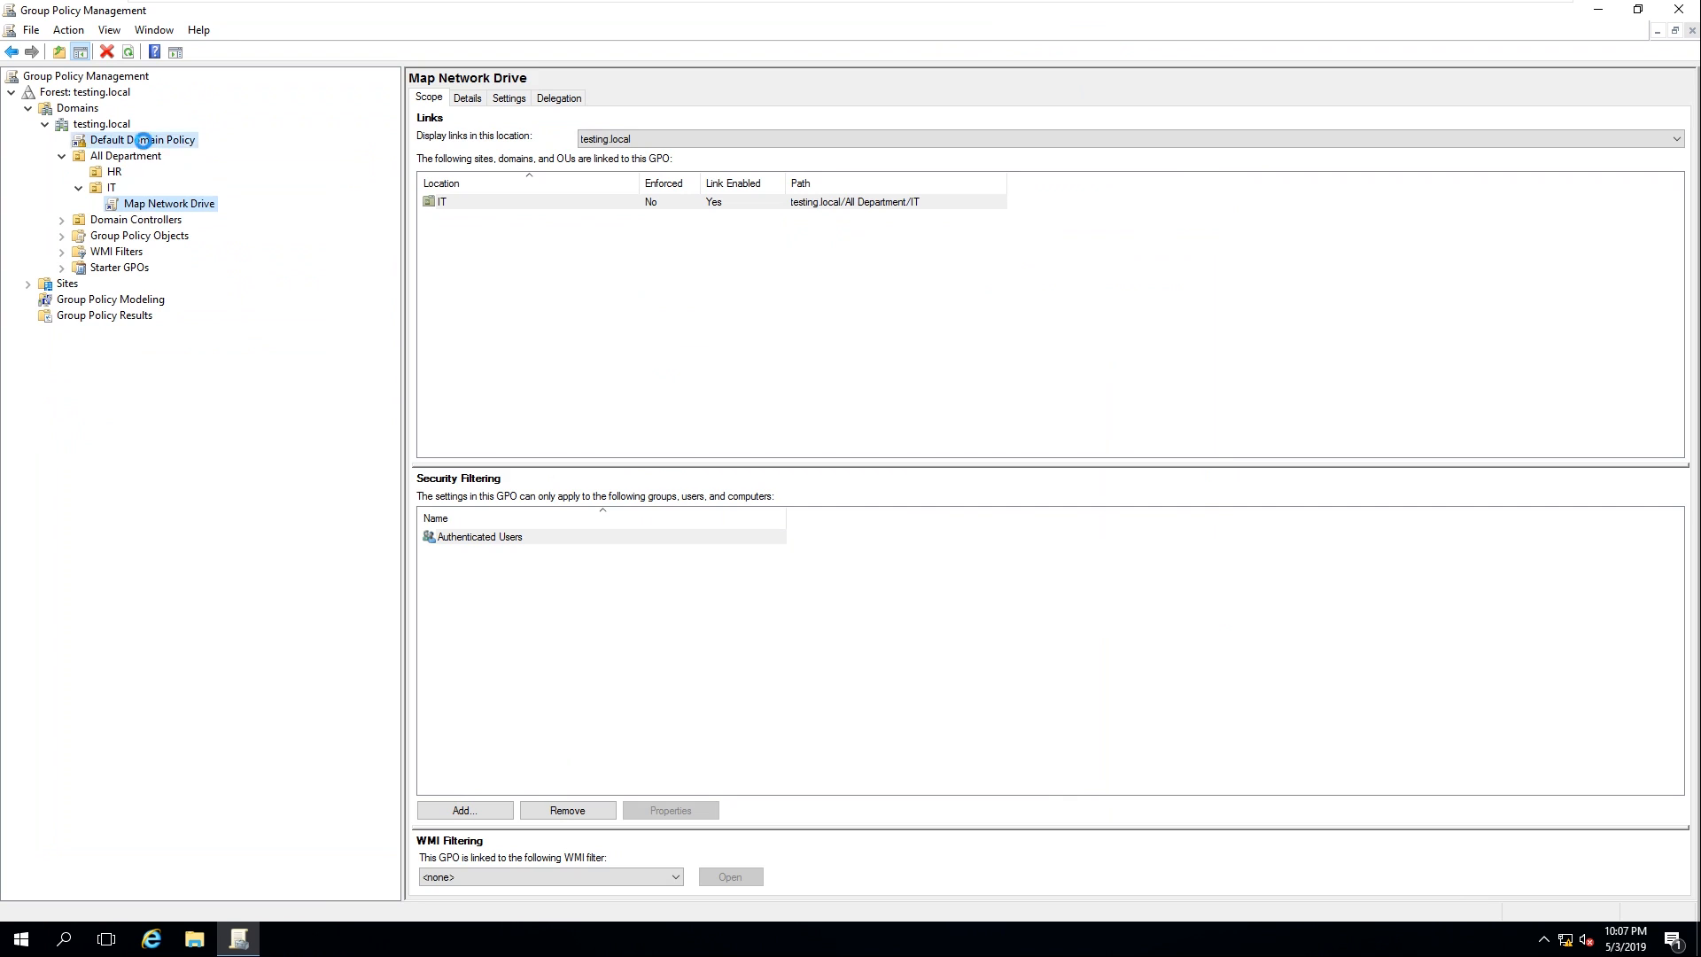
{"action": "right_click", "coordinate": [144, 141]}
{"action": "left_click", "coordinate": [123, 207]}
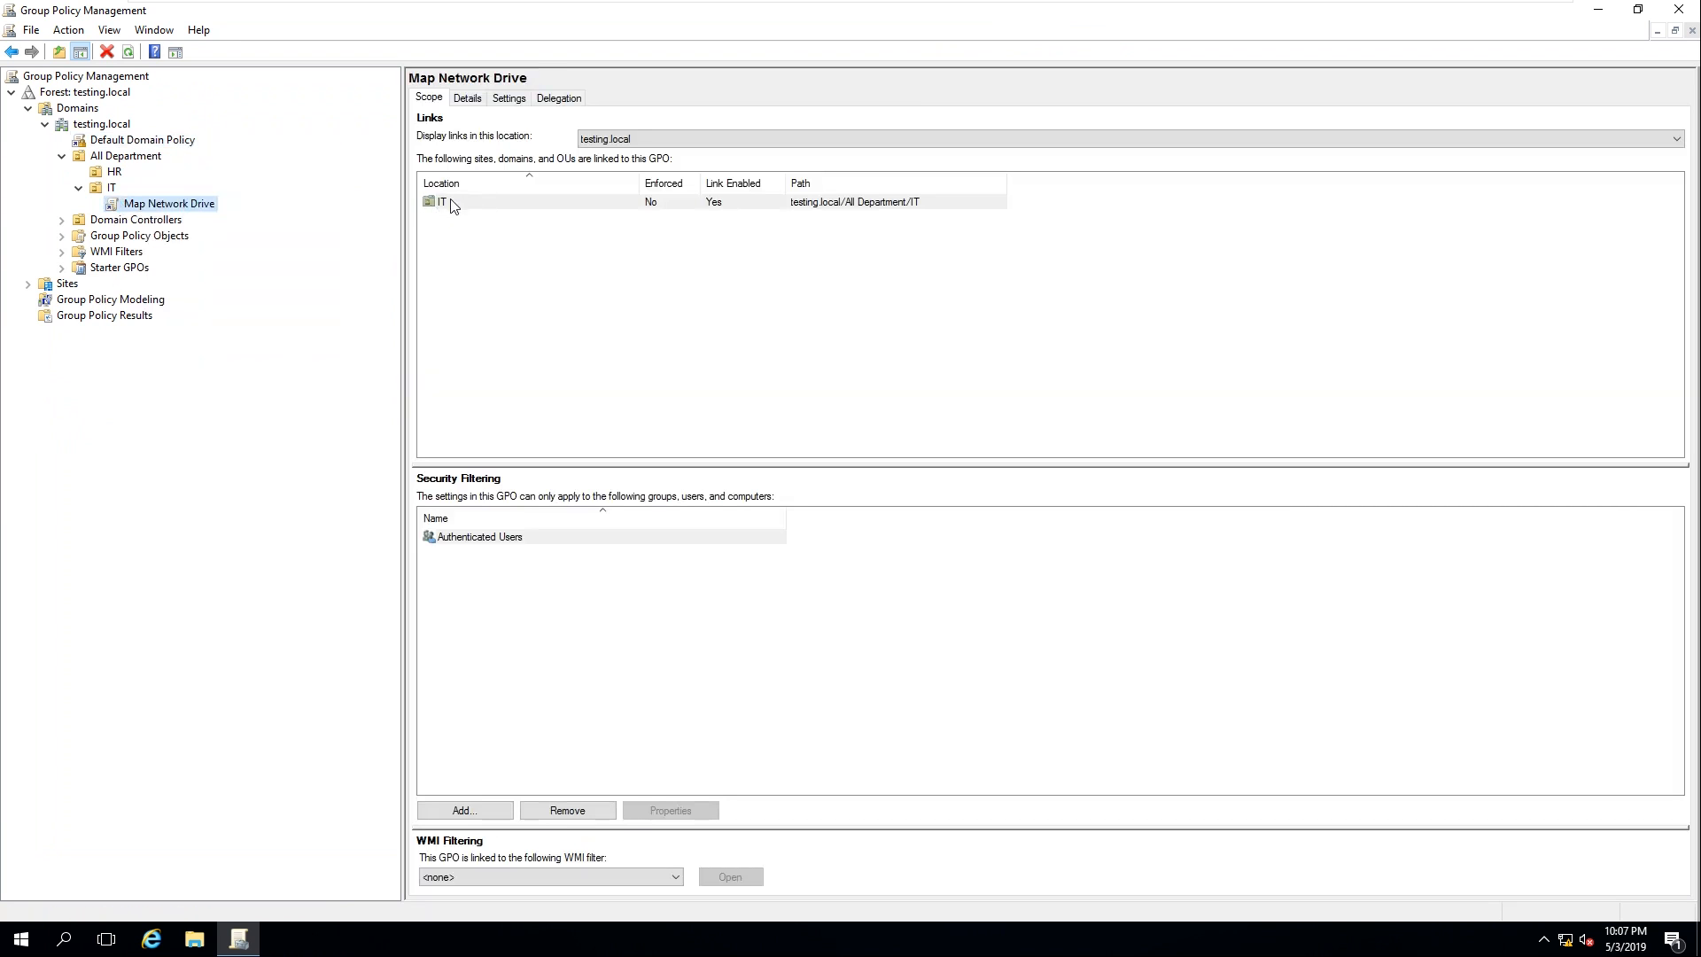
{"action": "left_click", "coordinate": [508, 204]}
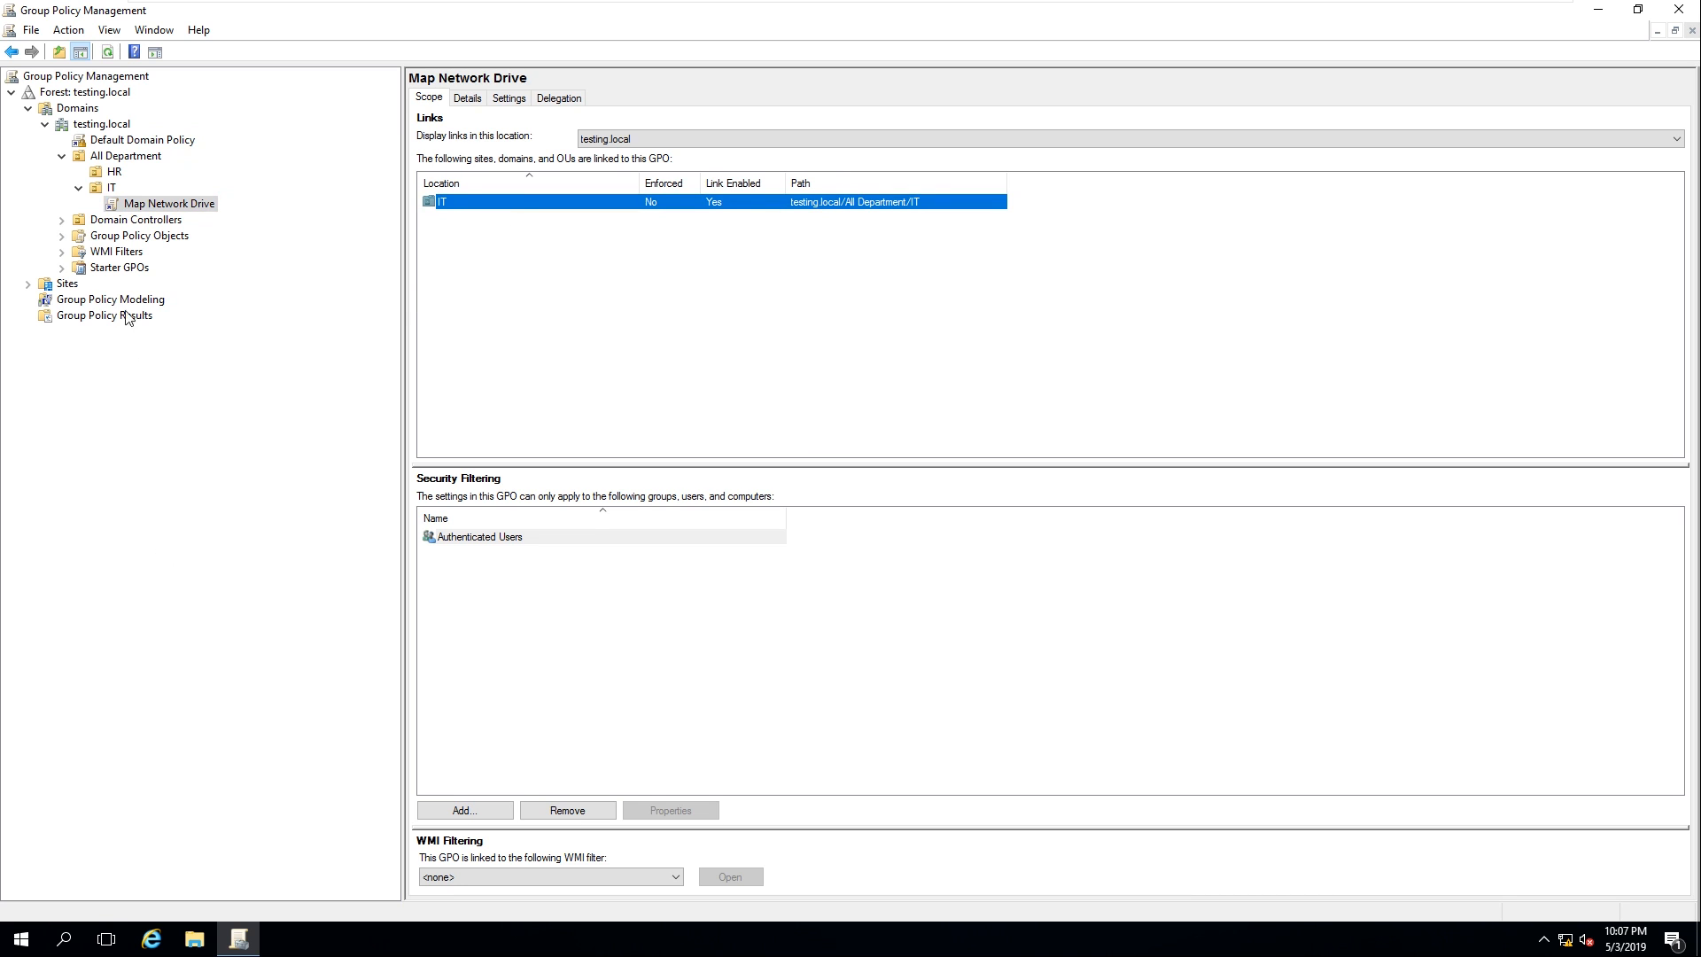
Link Map Network Drive to the IT OU, dismiss the already-linked notice, and recheck its scope
{"action": "left_click", "coordinate": [99, 188]}
{"action": "right_click", "coordinate": [97, 187]}
{"action": "left_click", "coordinate": [157, 226]}
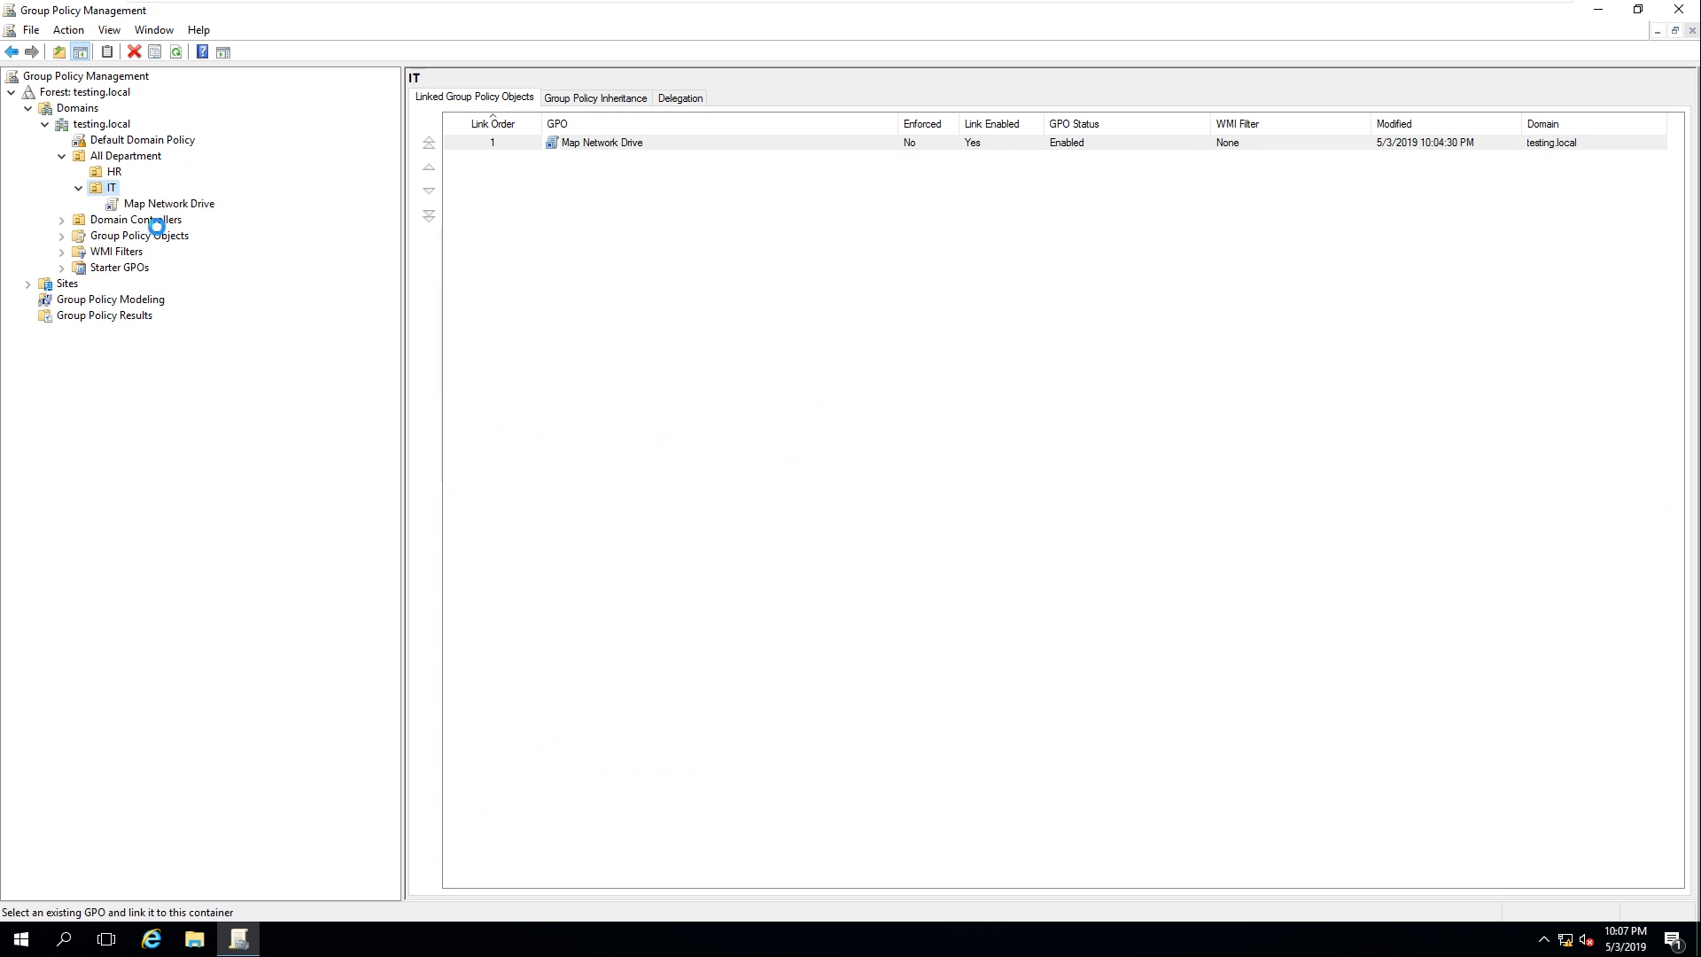
{"action": "left_click", "coordinate": [743, 446]}
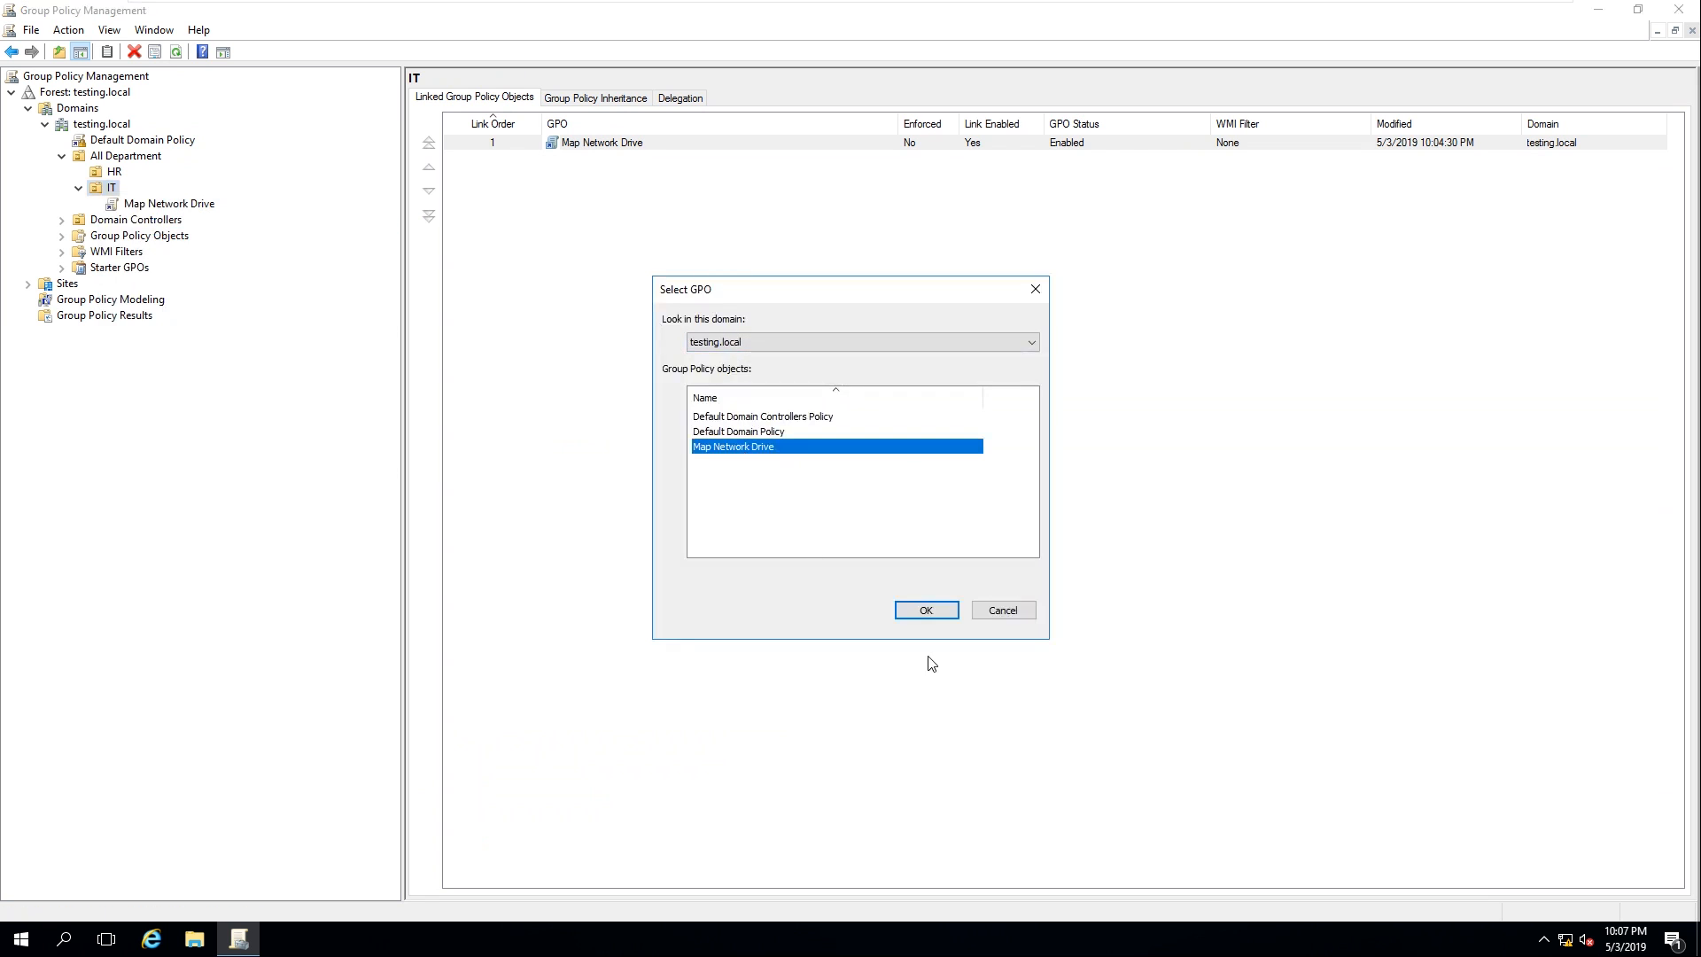
{"action": "left_click", "coordinate": [927, 610]}
{"action": "left_click", "coordinate": [963, 509]}
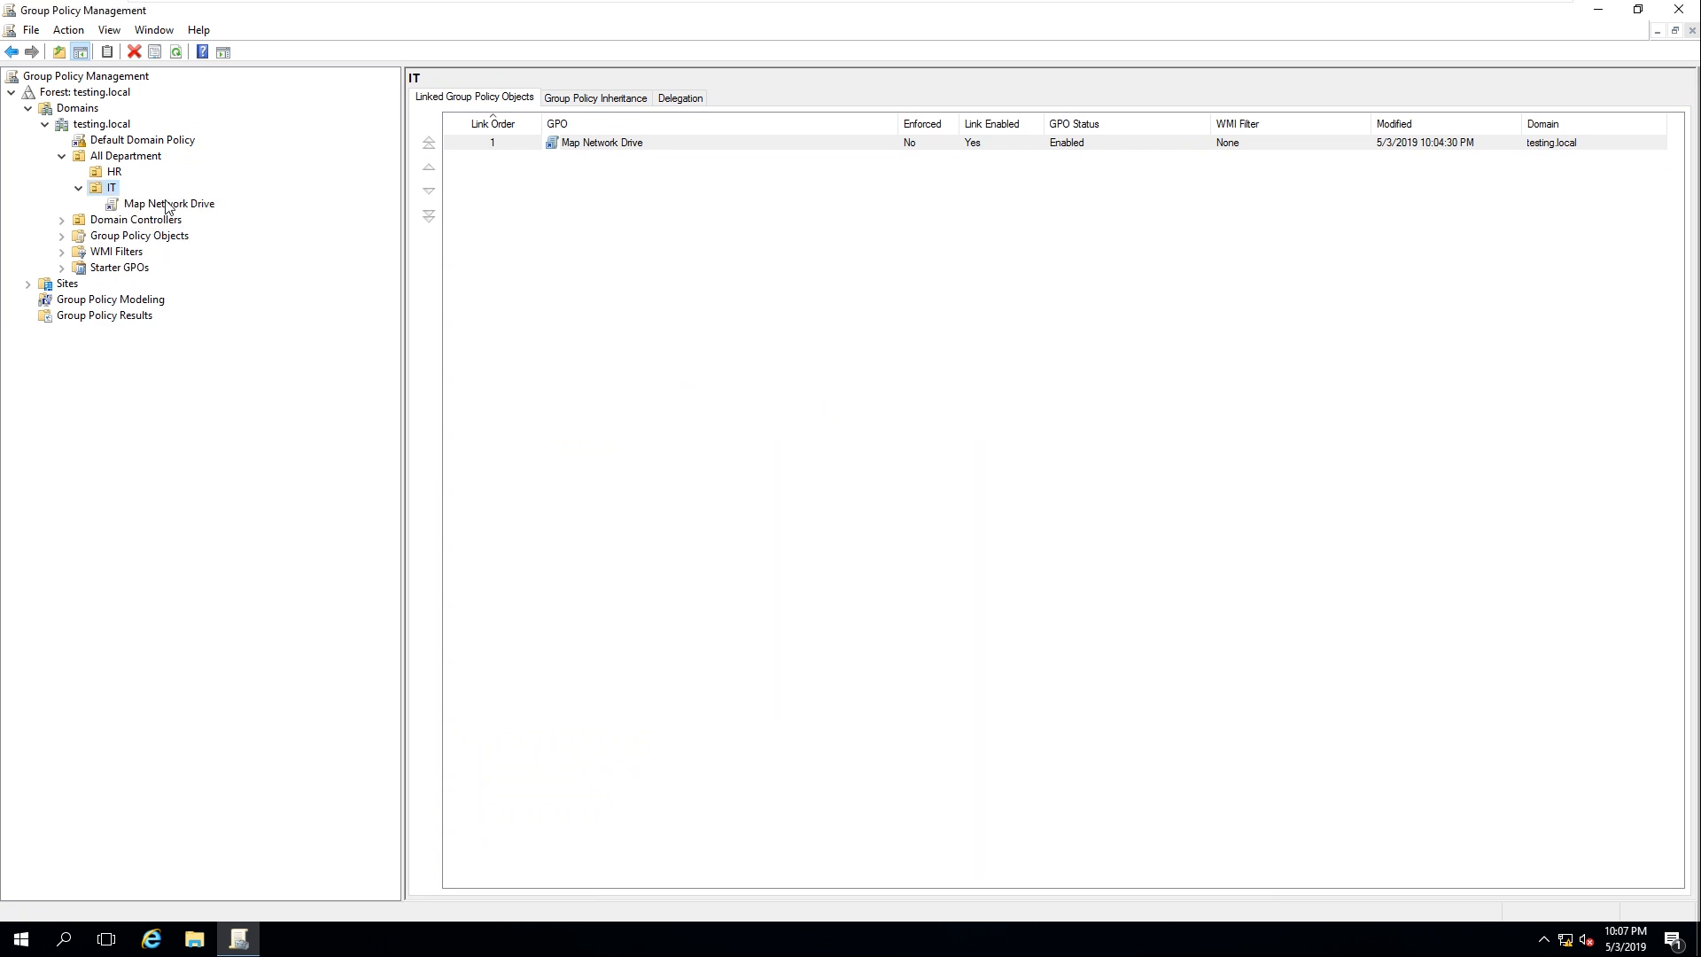
{"action": "left_click", "coordinate": [168, 205]}
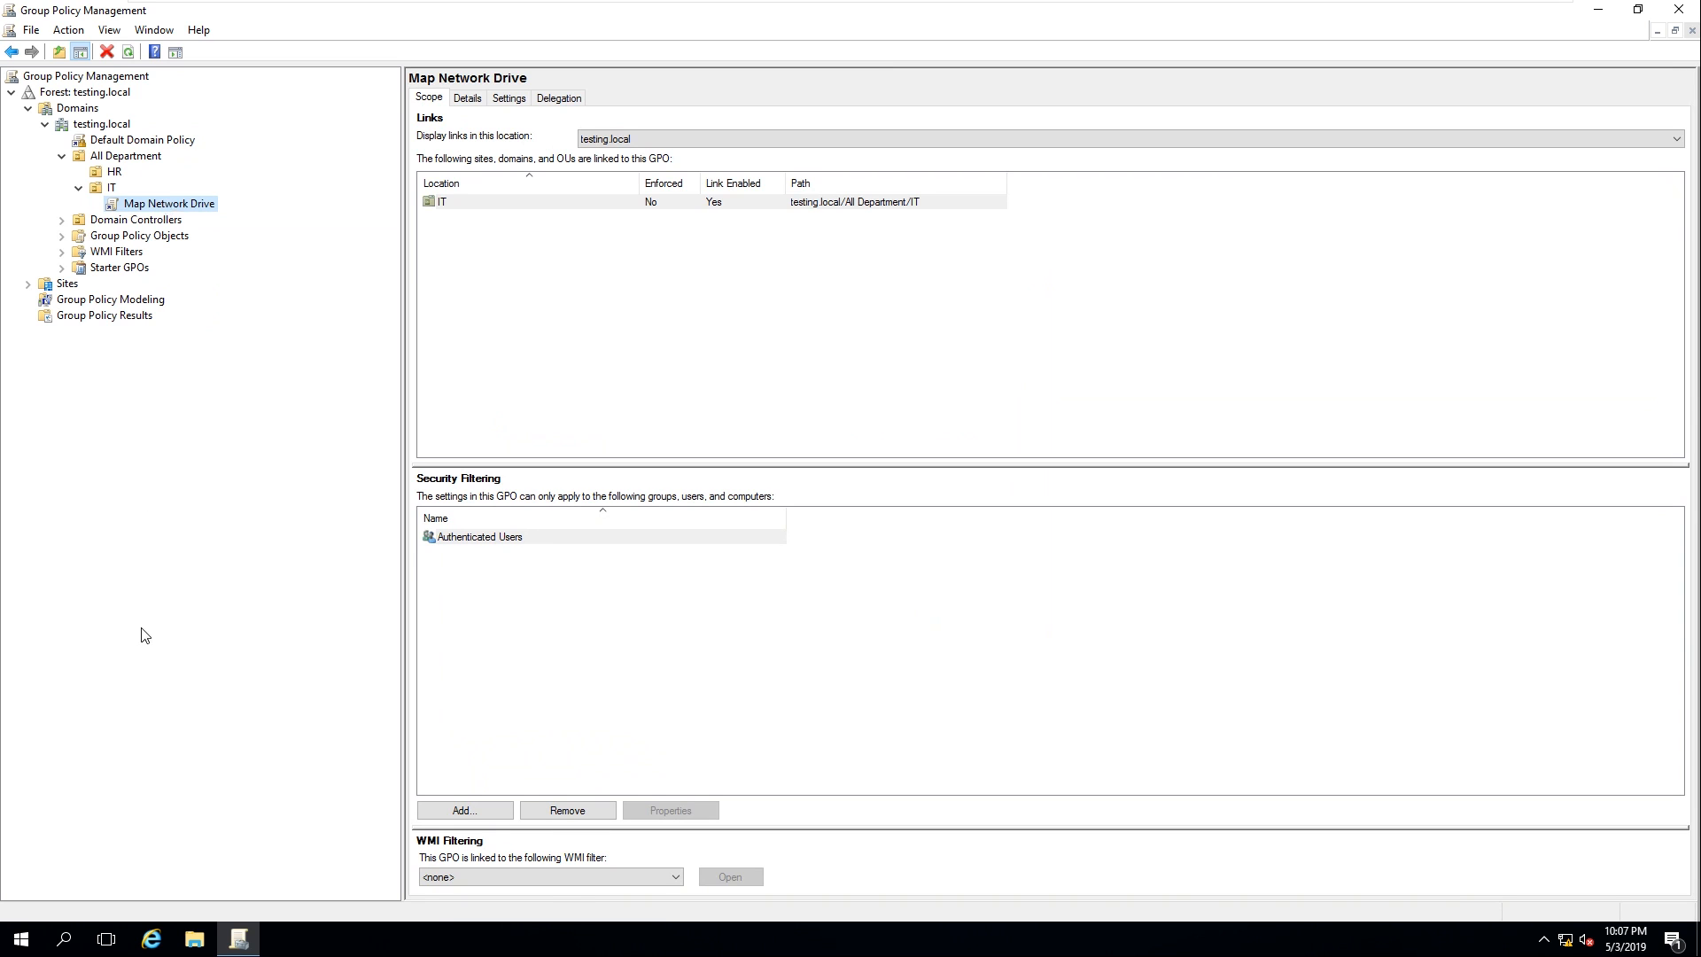
Run gpupdate /force from the Start menu and let the update console finish
{"action": "left_click", "coordinate": [20, 941]}
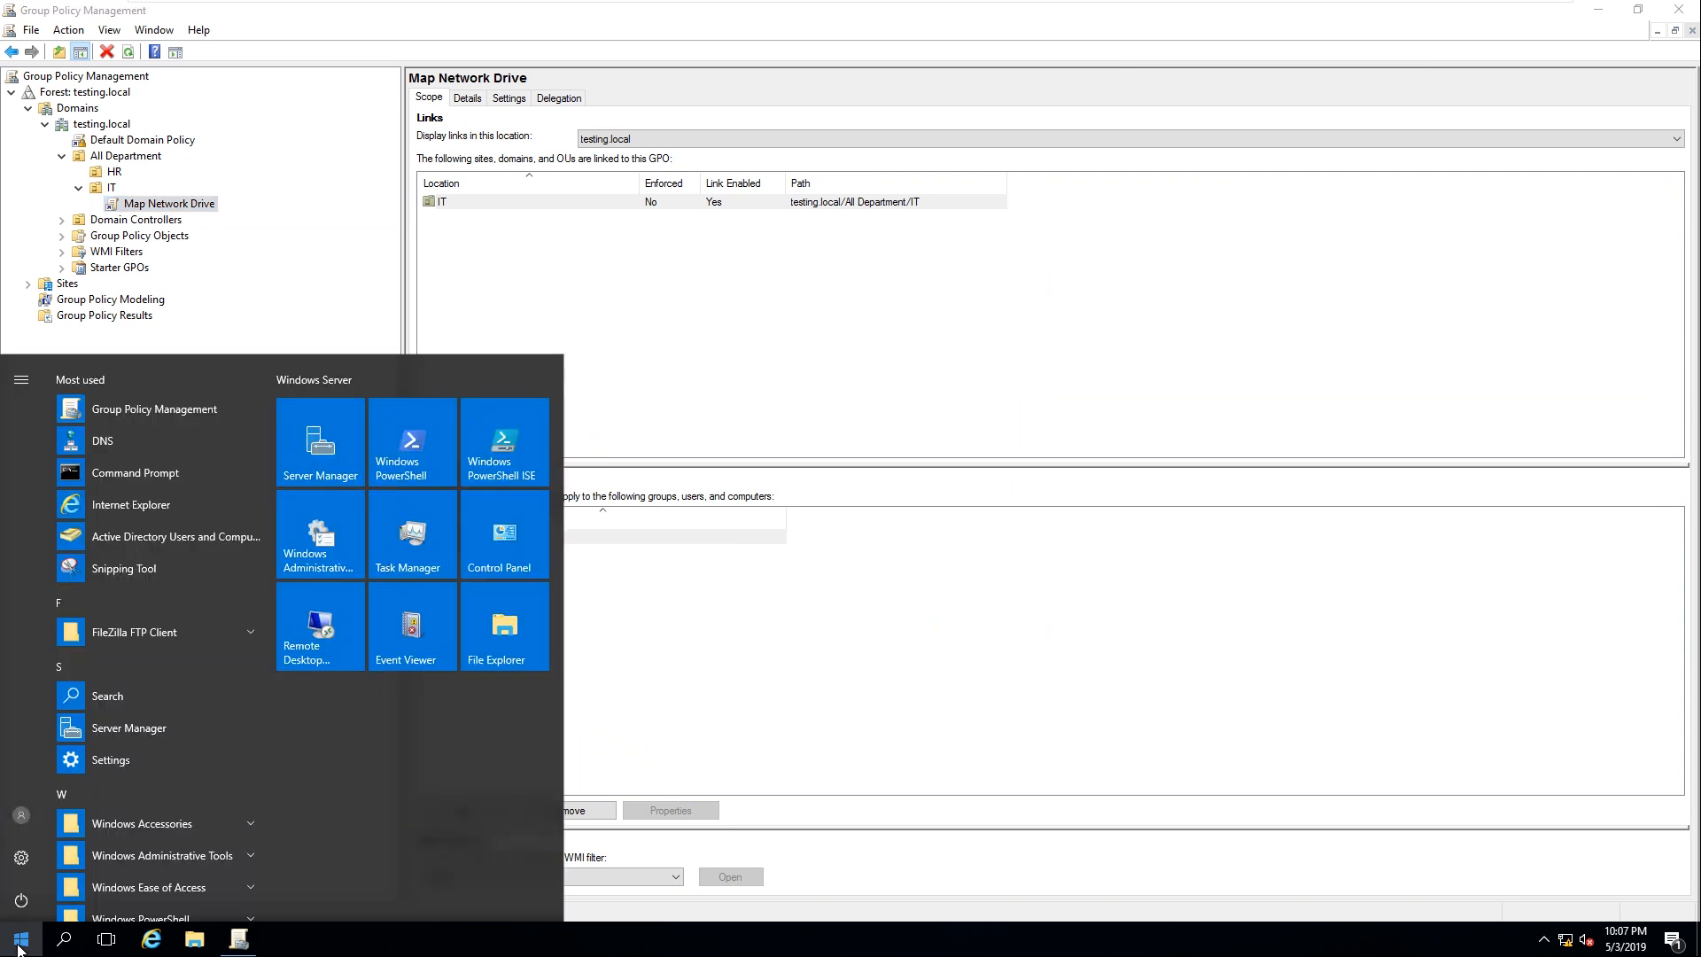
{"action": "type", "text": "gp"}
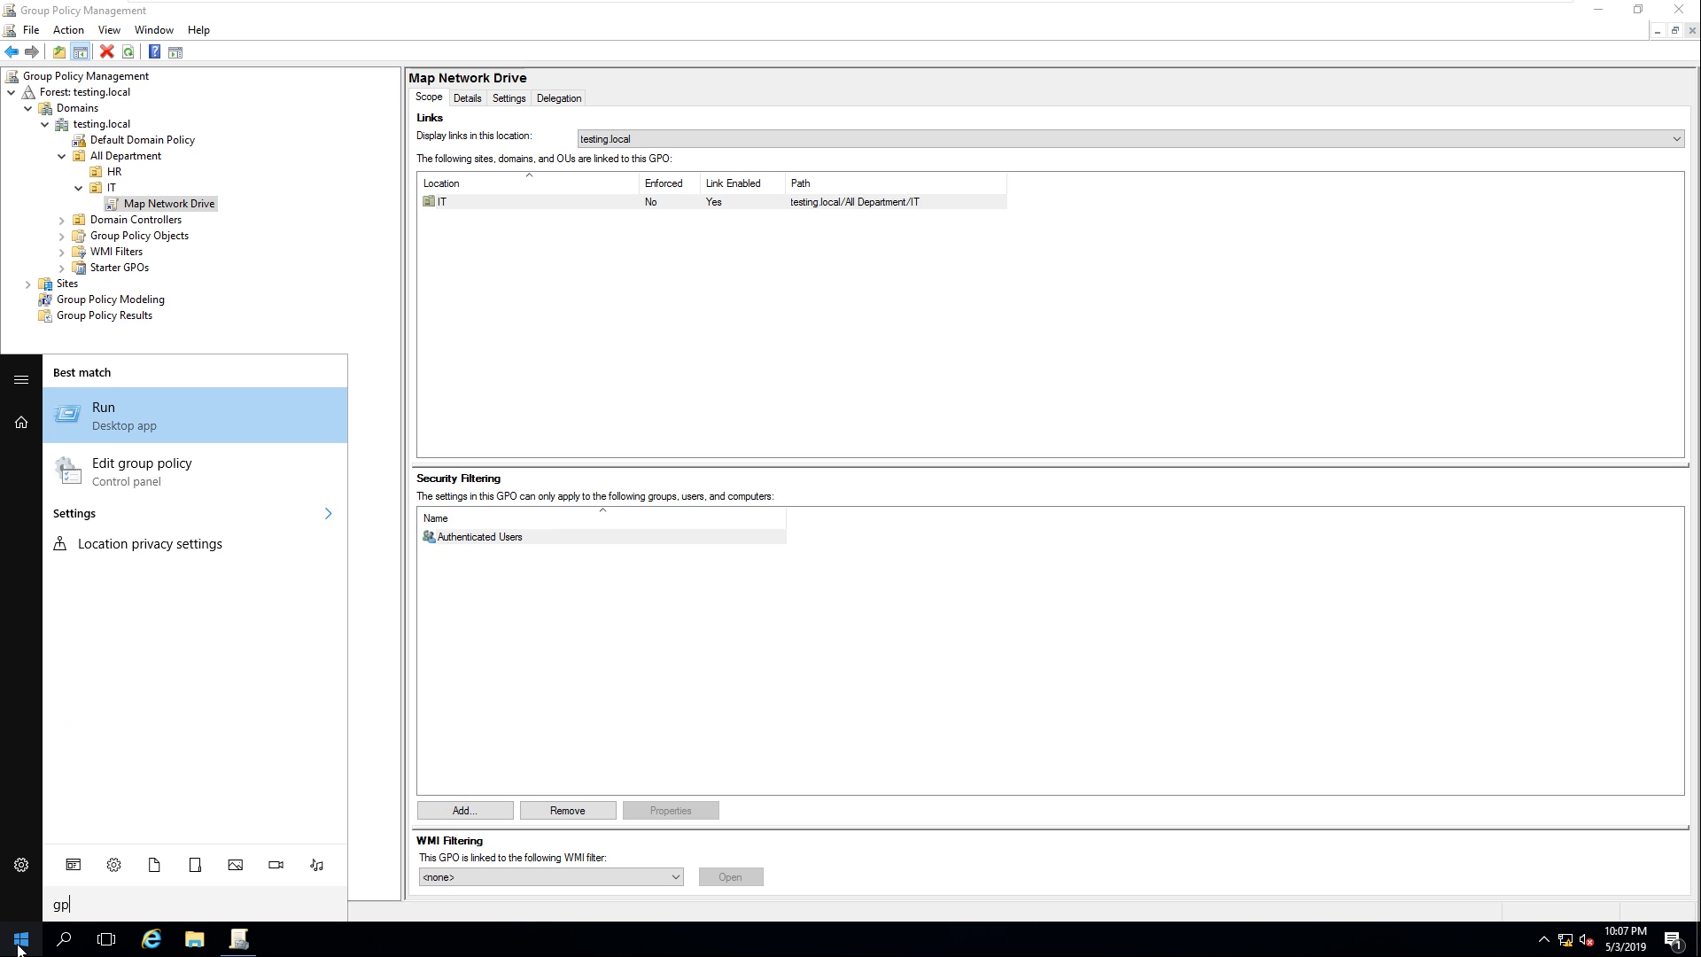
{"action": "type", "text": "upd"}
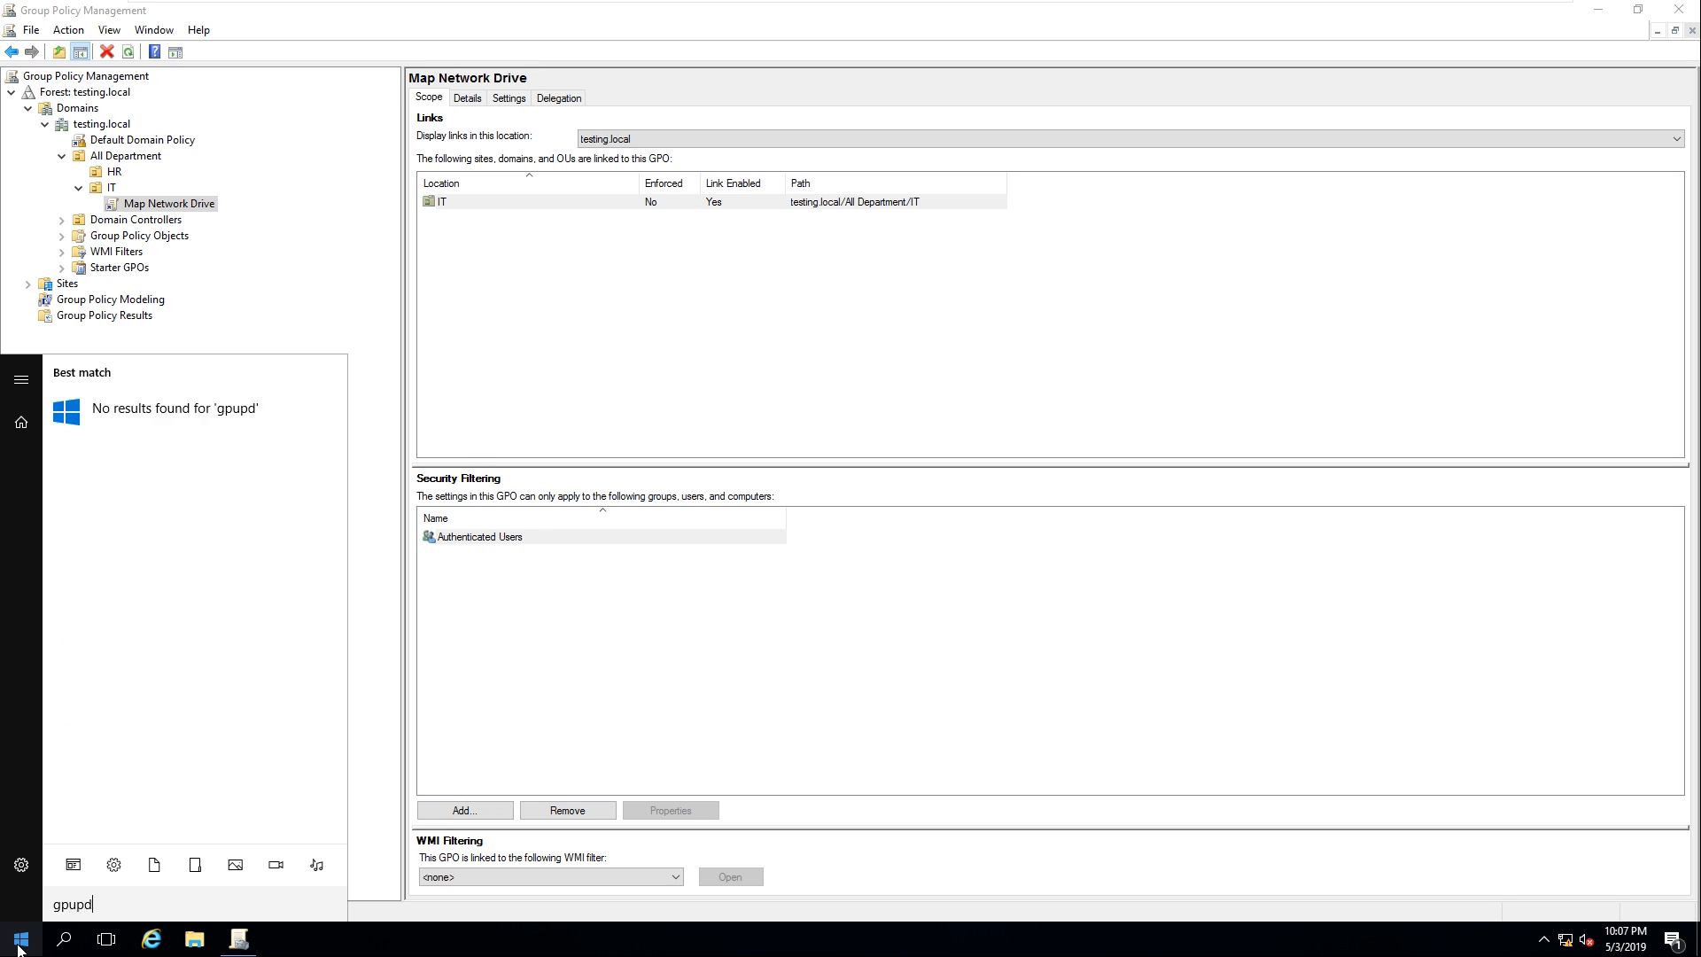
{"action": "type", "text": "ate /force"}
{"action": "key", "text": "Return"}
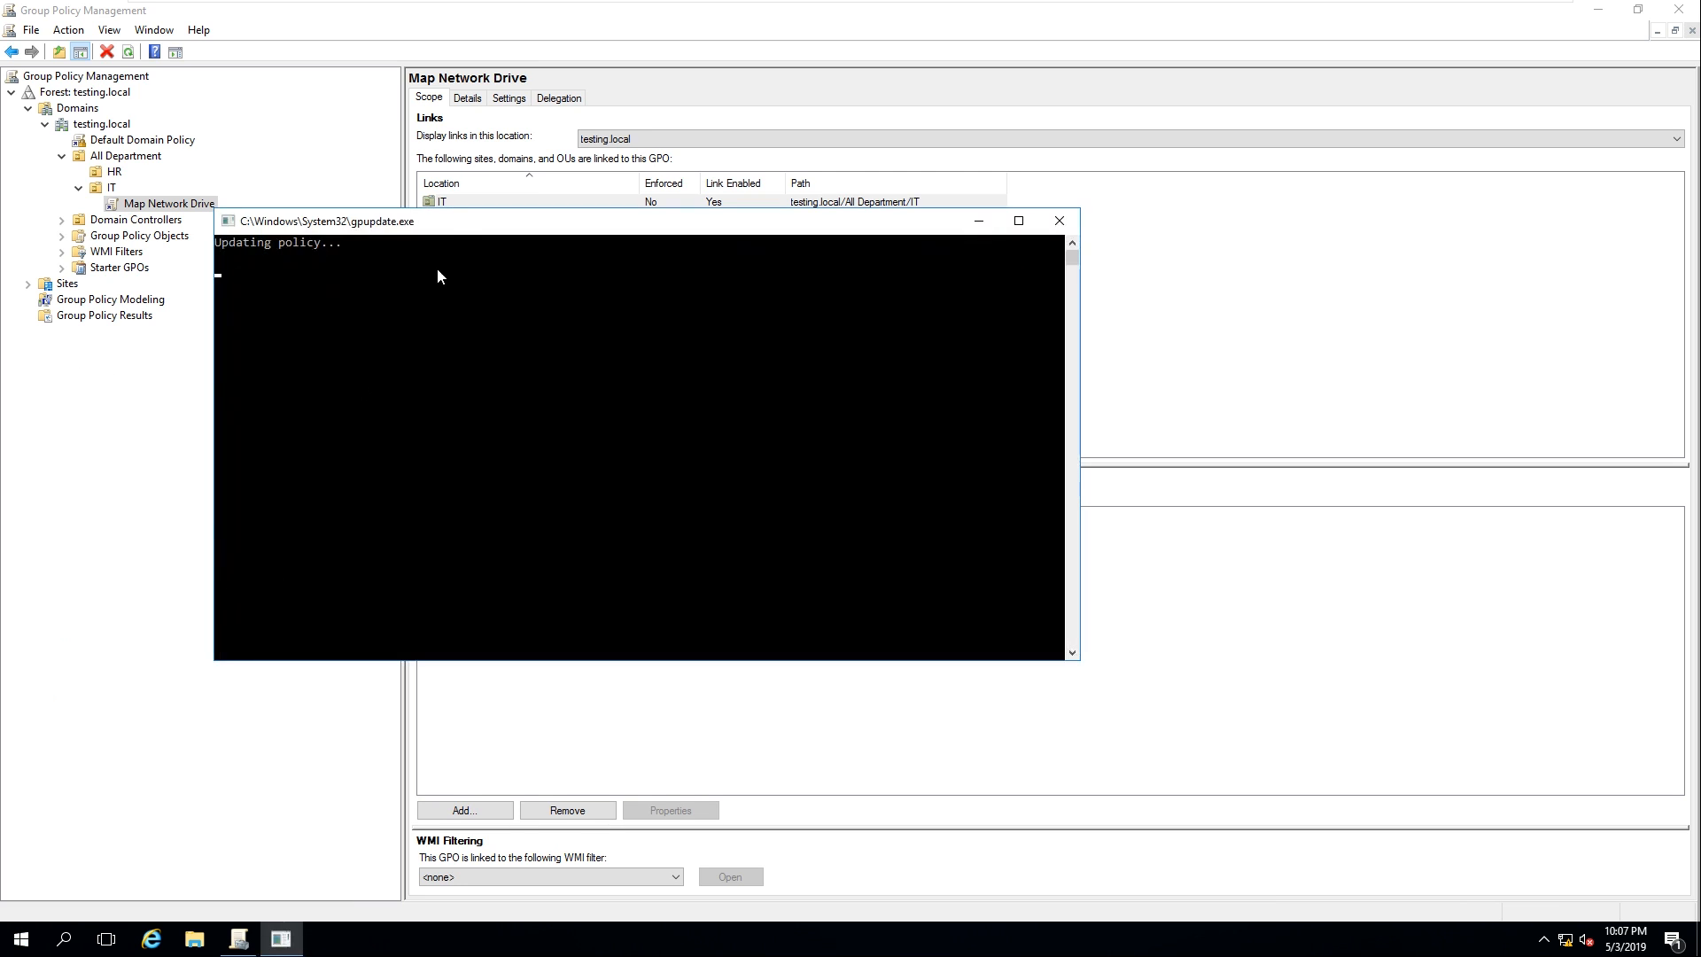
{"action": "left_click_drag", "start_coordinate": [451, 231], "coordinate": [659, 315]}
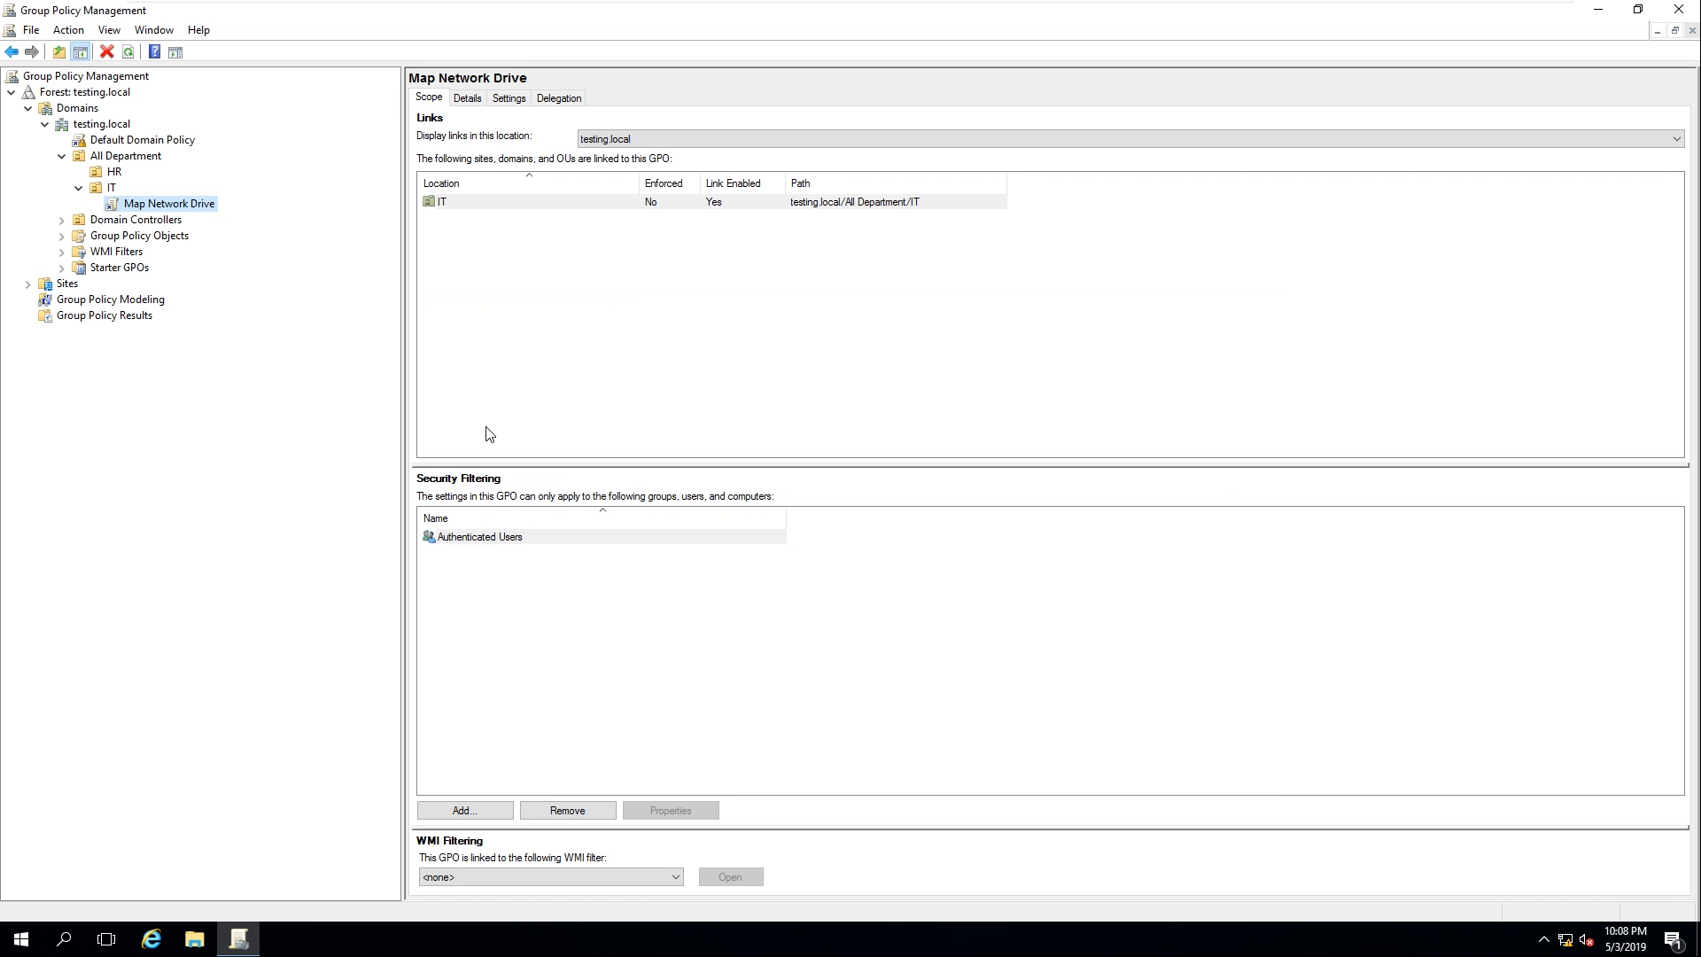
Switch to the WIN10-User01 VM and sign in with the IT user's password
{"action": "left_click", "coordinate": [110, 188]}
{"action": "left_click", "coordinate": [146, 207]}
{"action": "mouse_move", "coordinate": [789, 7]}
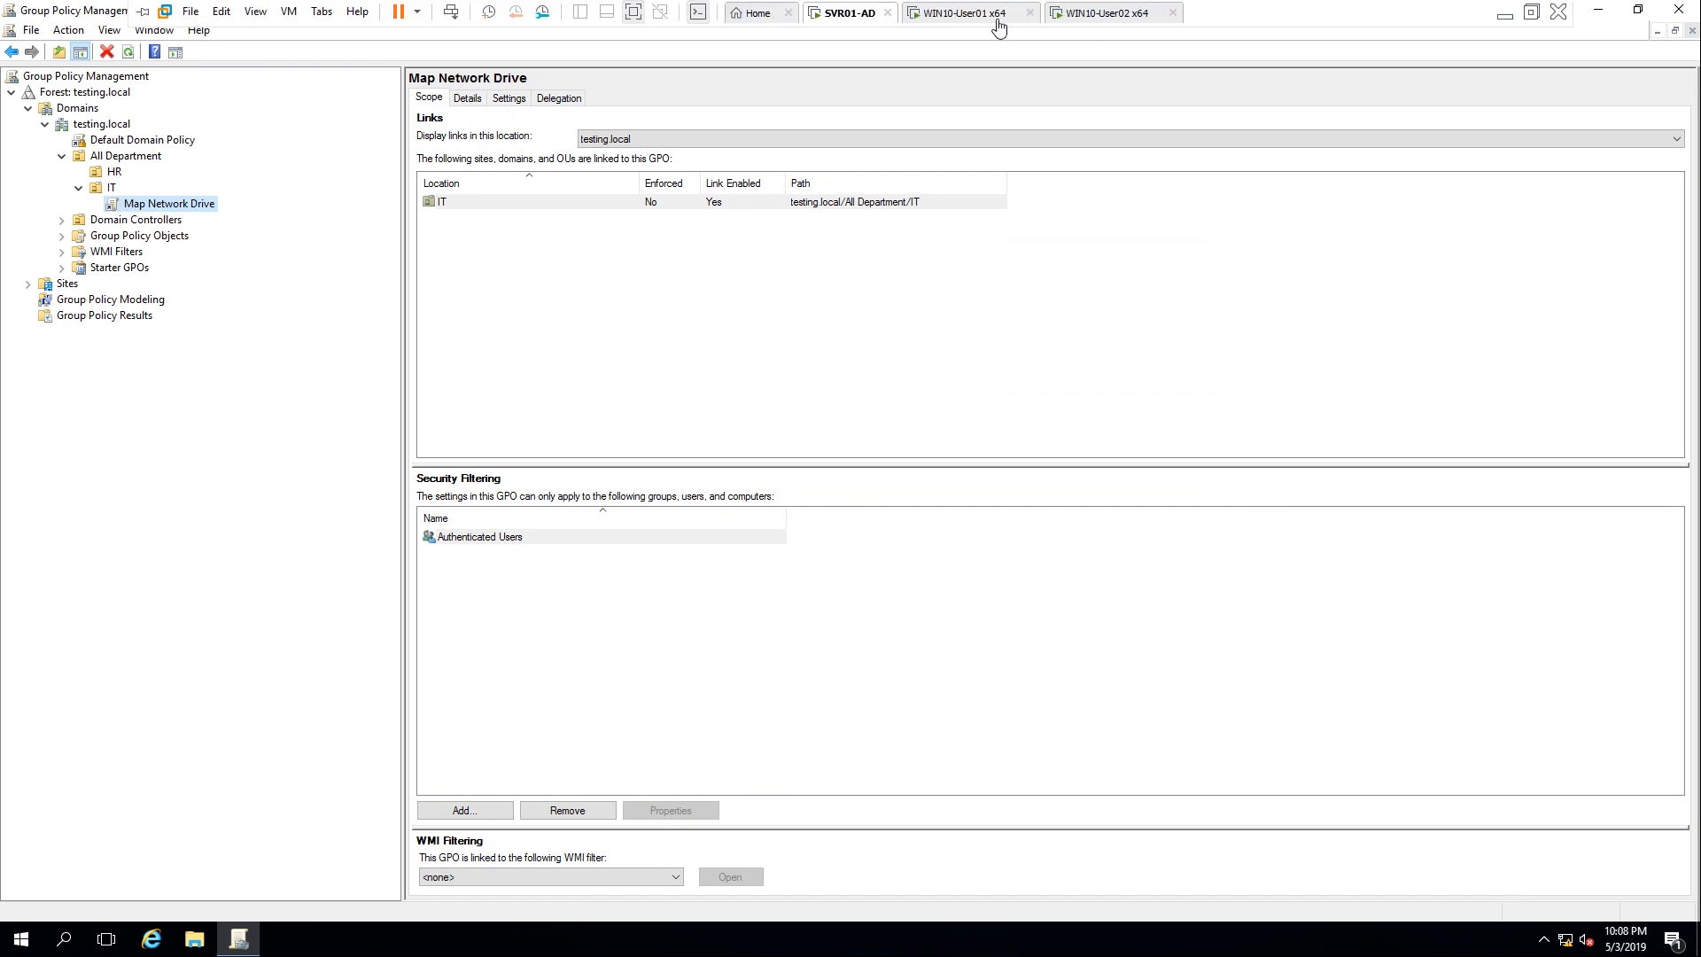
{"action": "left_click", "coordinate": [982, 14]}
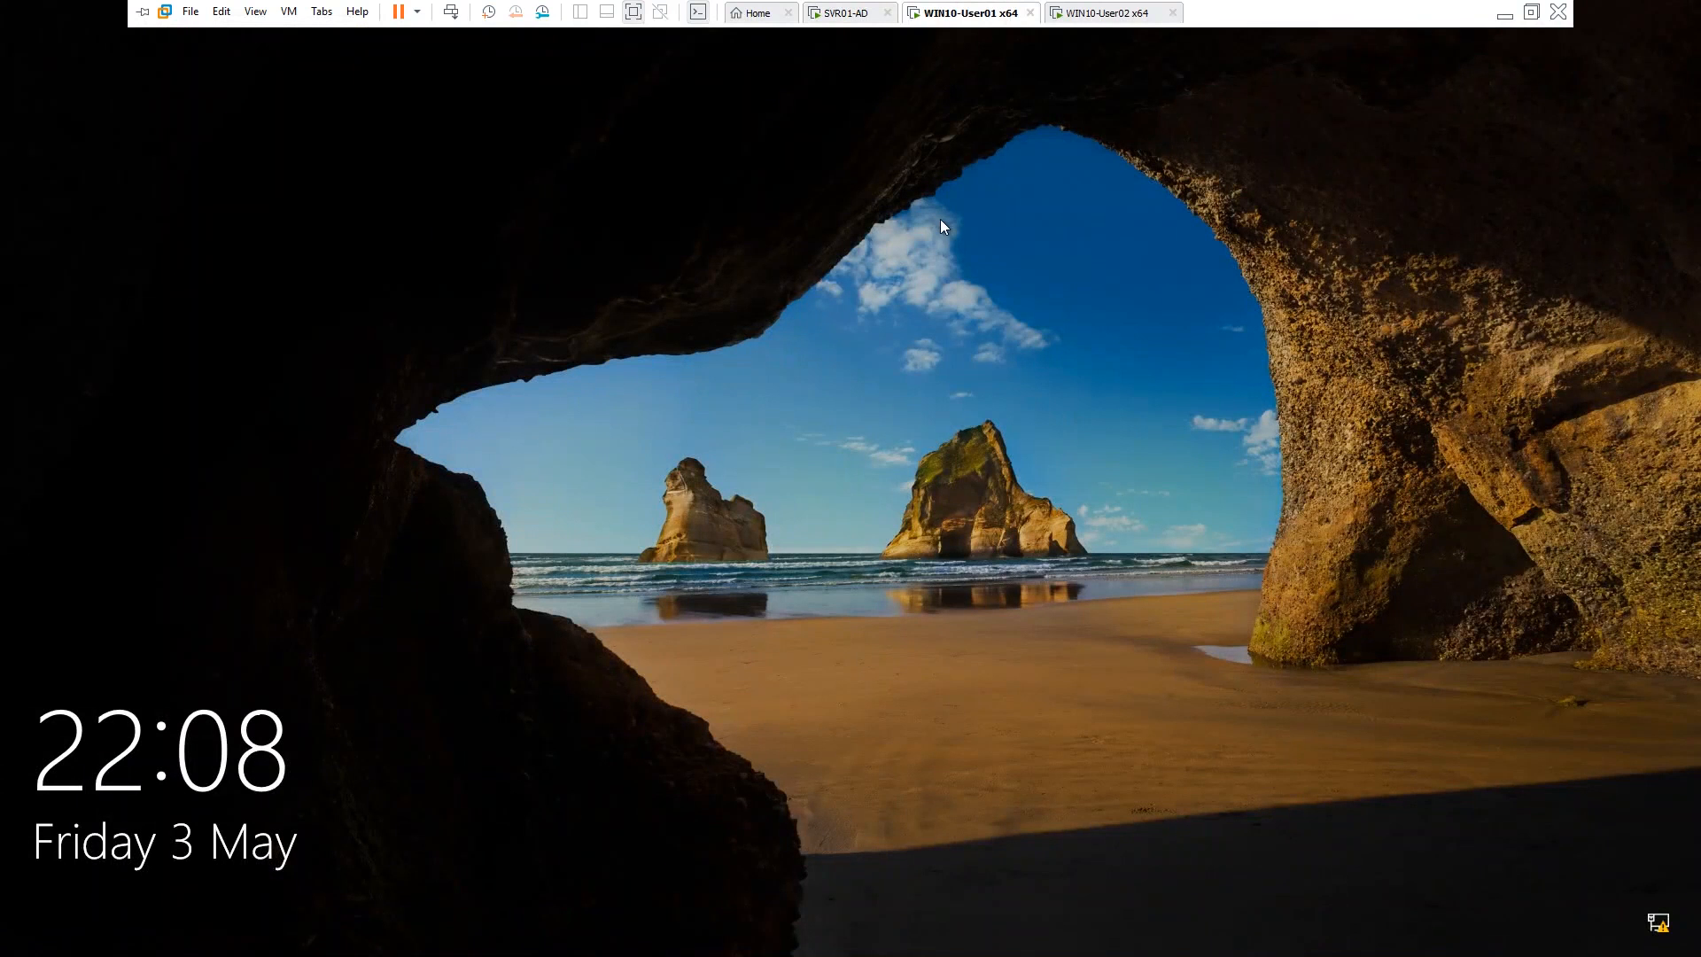
{"action": "left_click", "coordinate": [939, 492]}
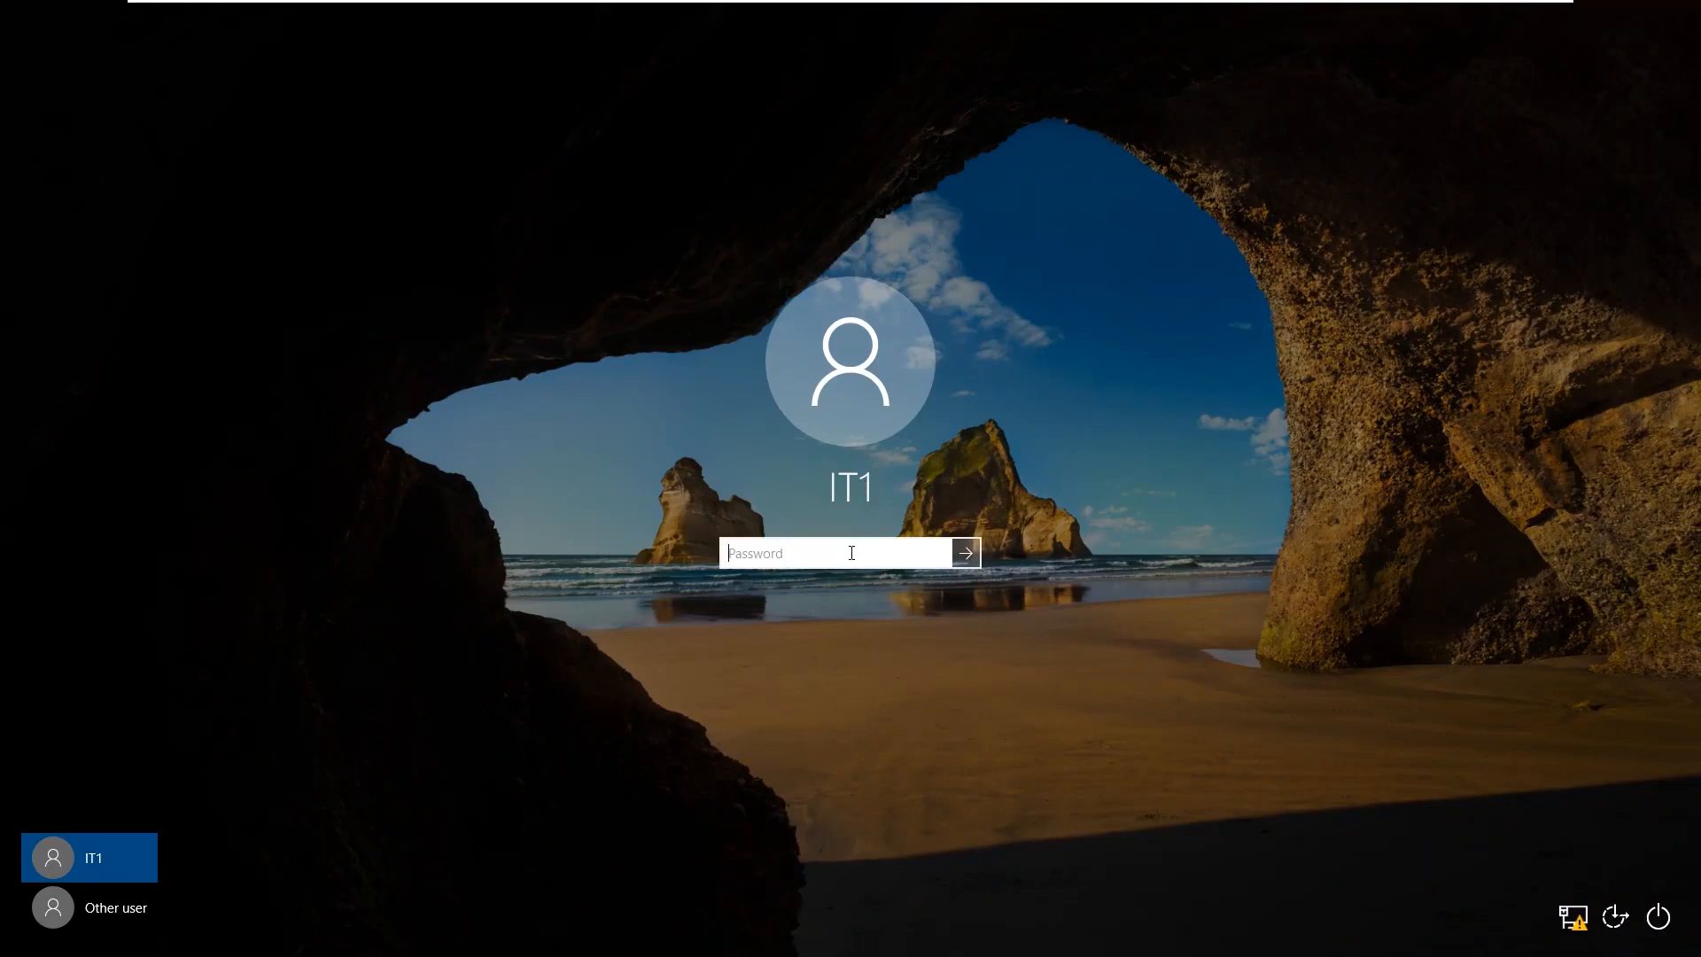
{"action": "type", "text": "•••••••••••"}
{"action": "key", "text": "Return"}
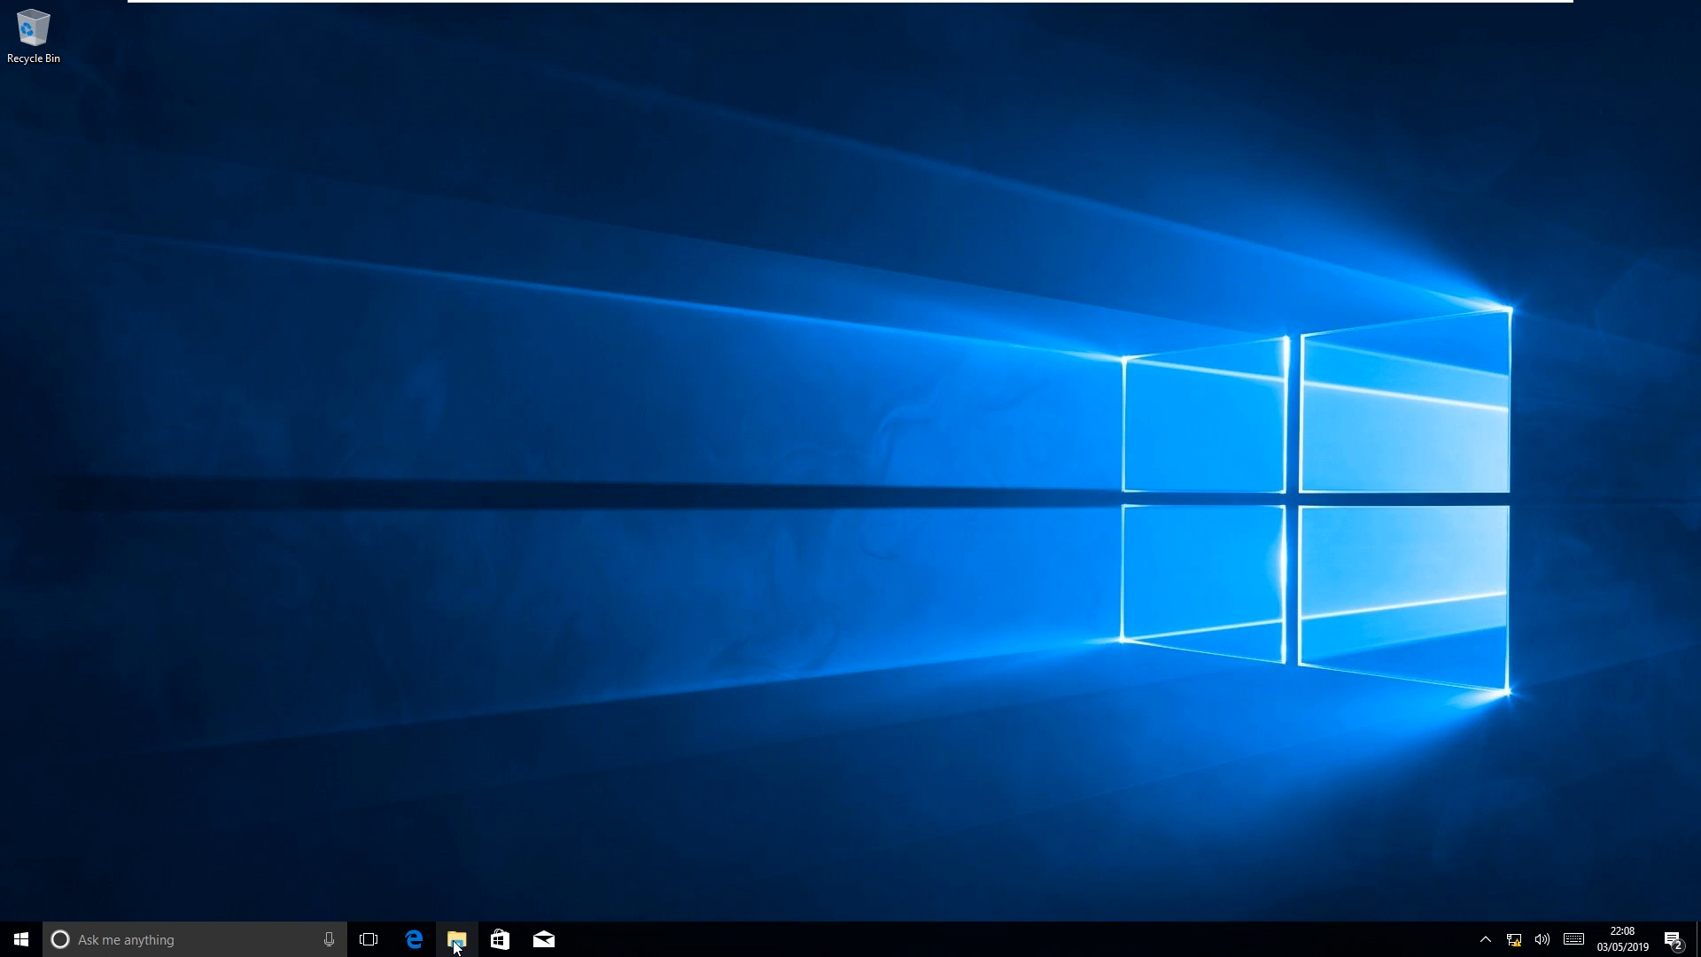
Open the mapped DataShare (\\SVR01) (H:) drive in File Explorer
{"action": "left_click", "coordinate": [456, 941]}
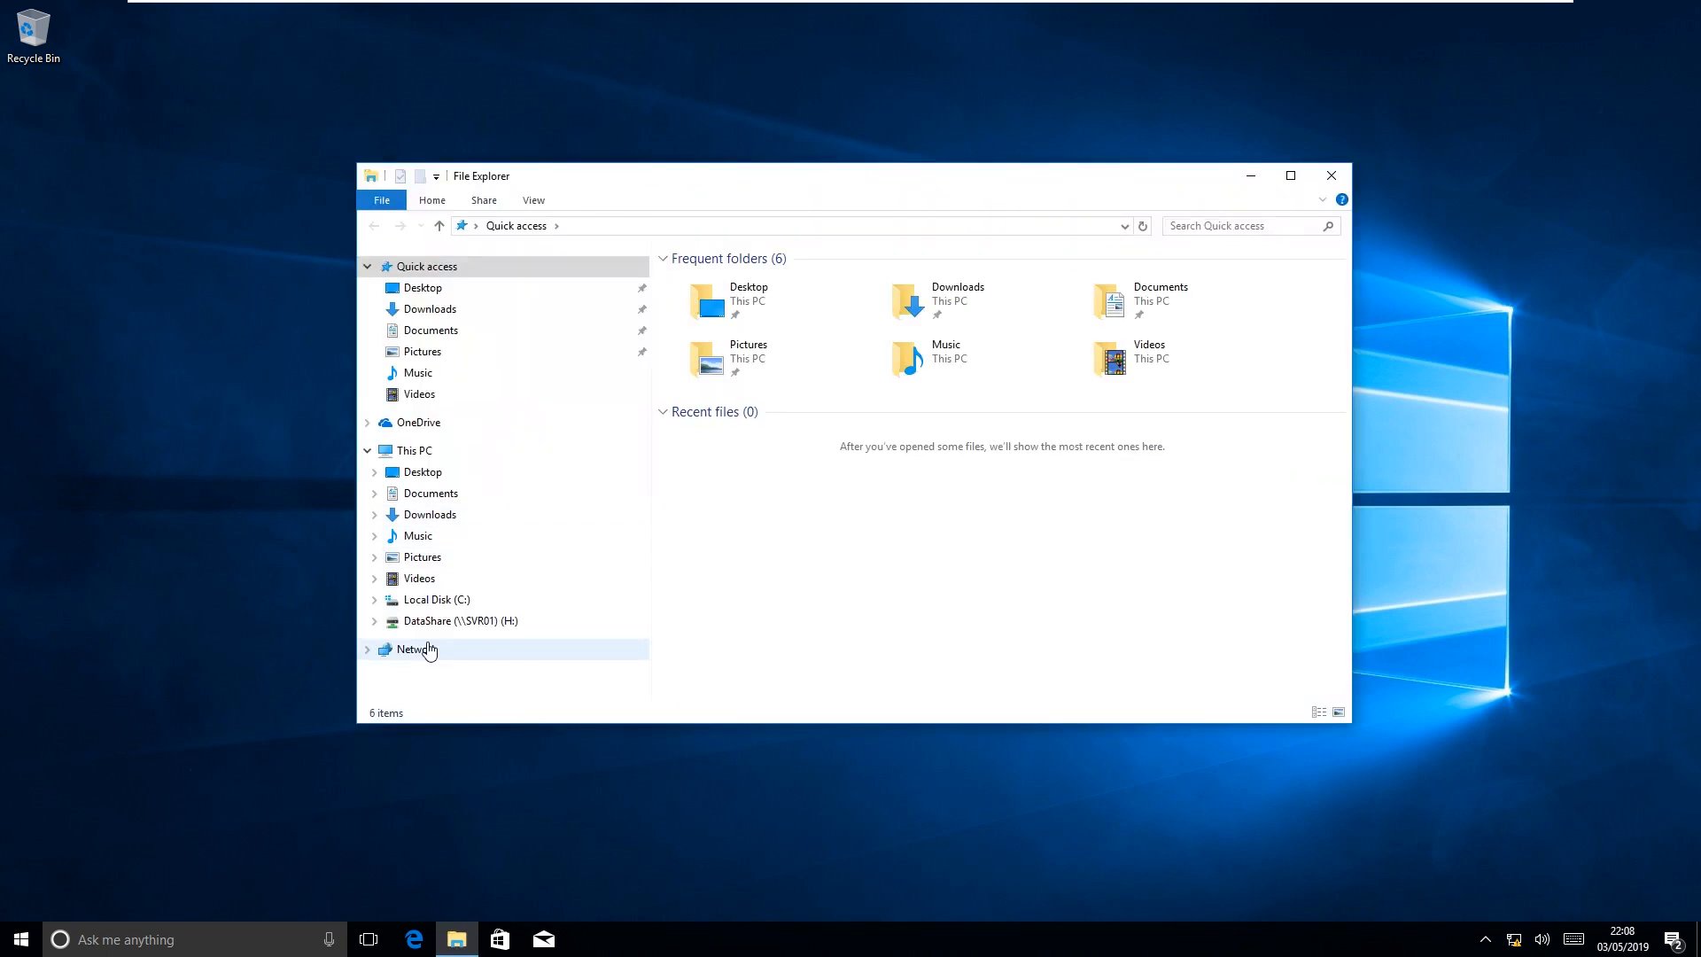
{"action": "left_click", "coordinate": [441, 629]}
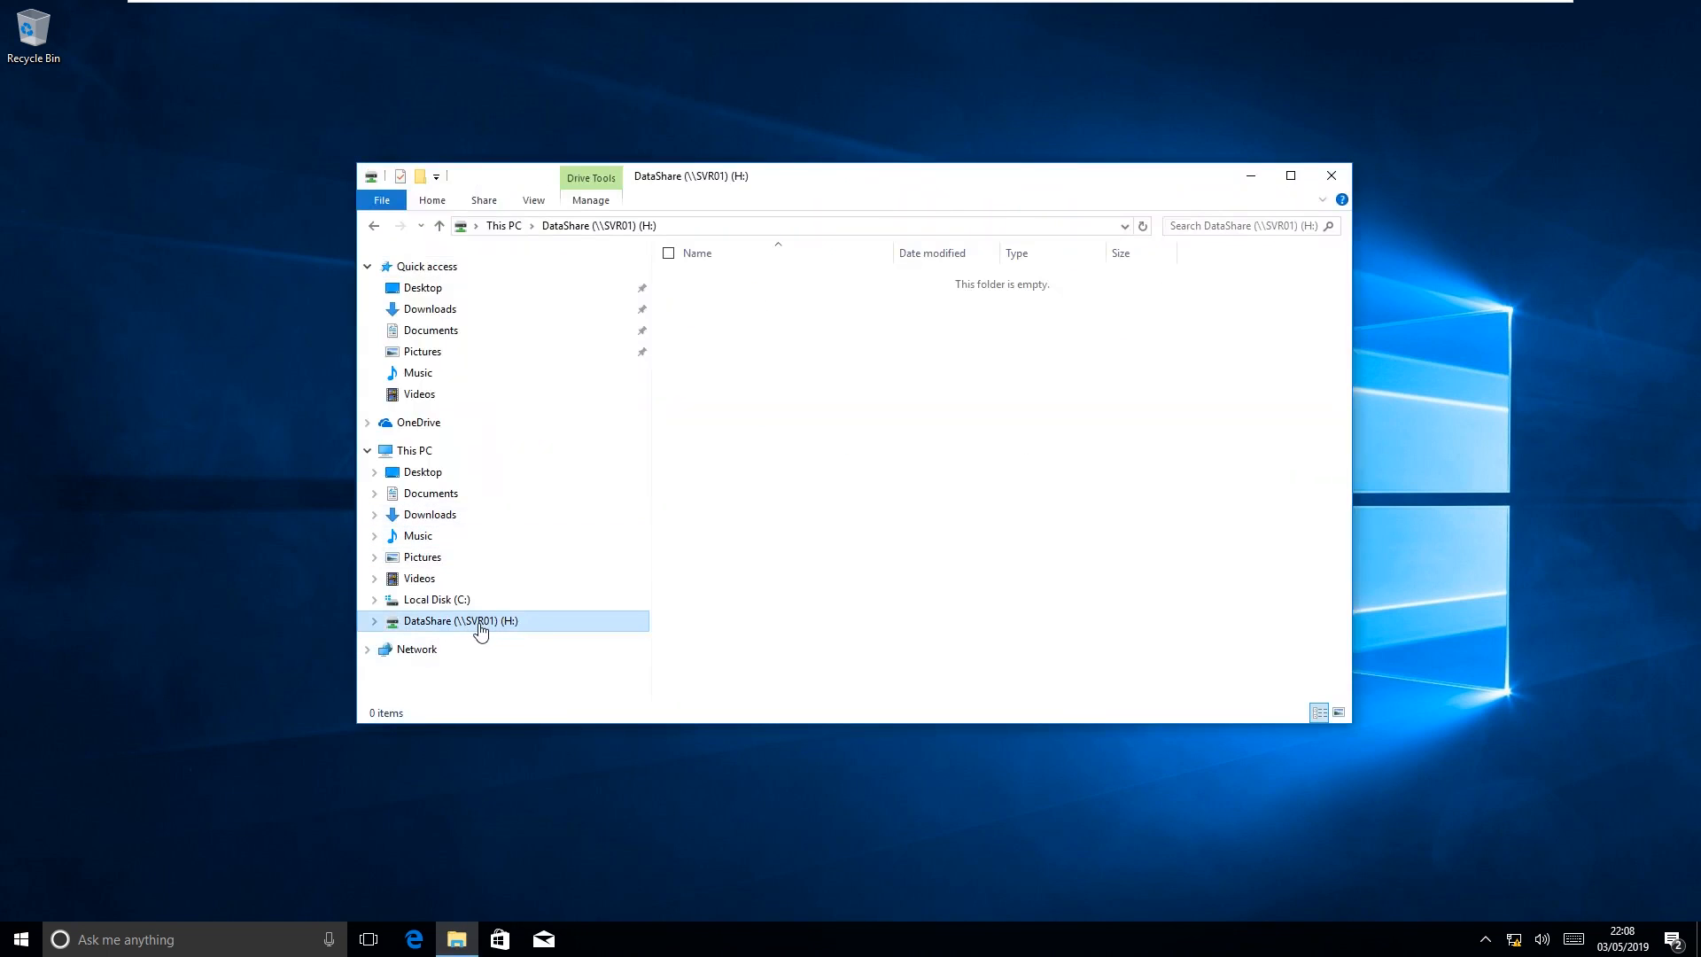
{"action": "left_click_drag", "start_coordinate": [843, 189], "coordinate": [846, 110]}
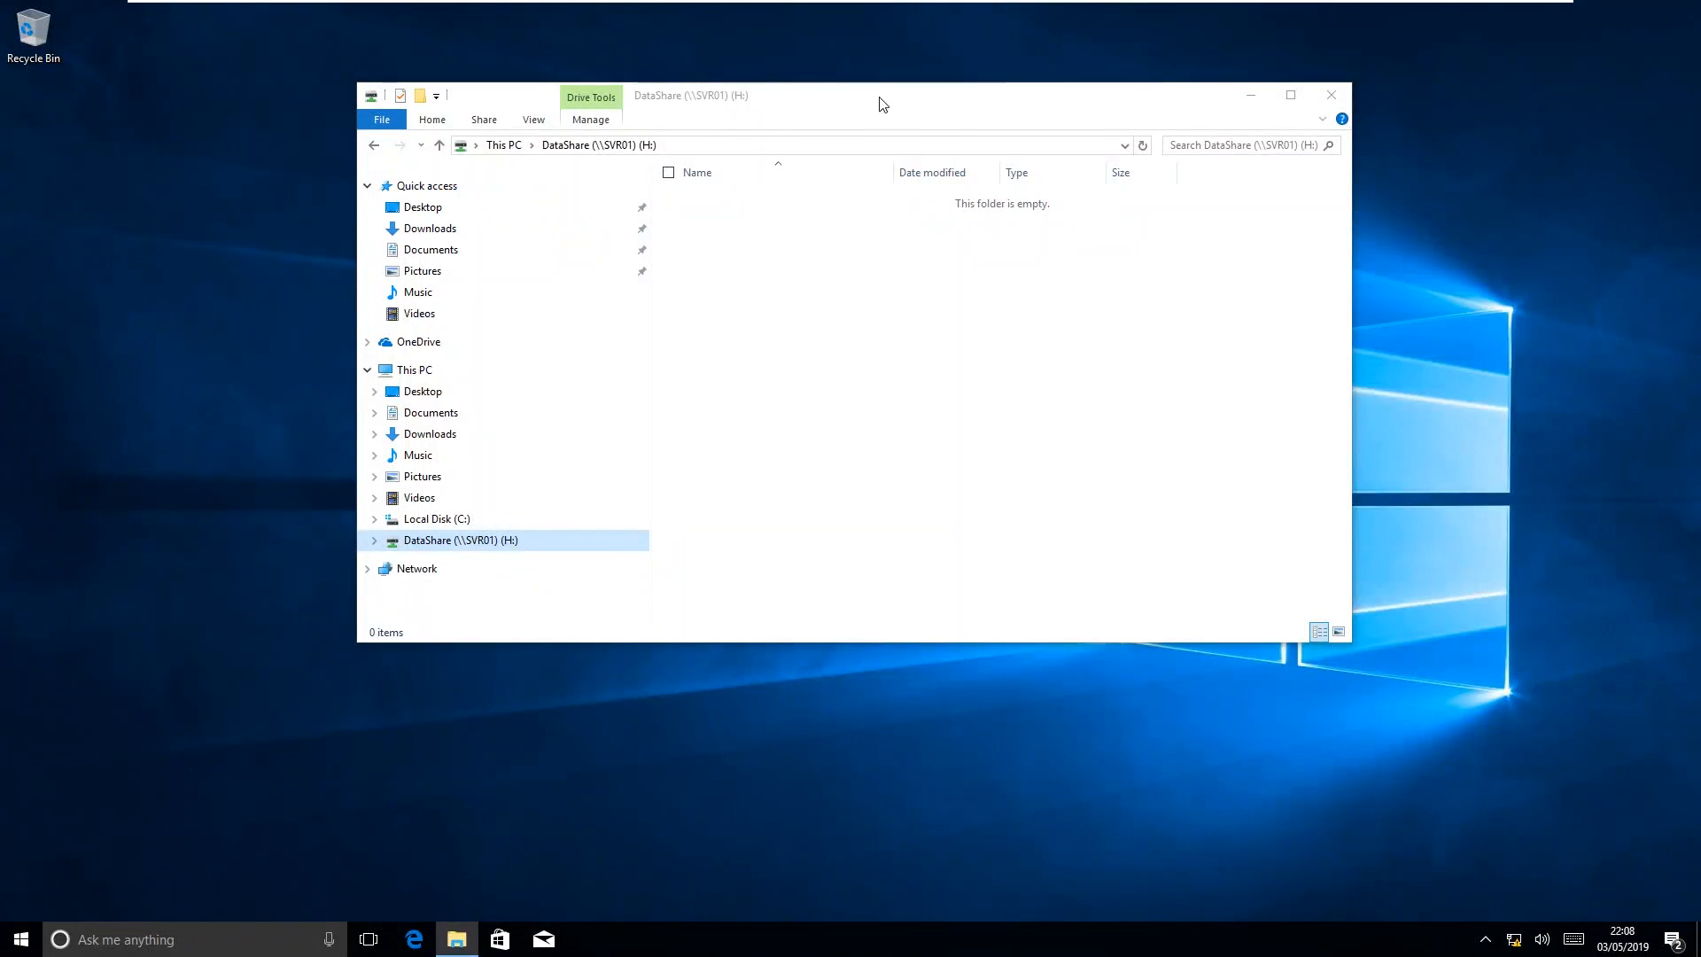
Switch to the WIN10-User02 VM and sign in with the HR user's password
{"action": "left_click", "coordinate": [1088, 14]}
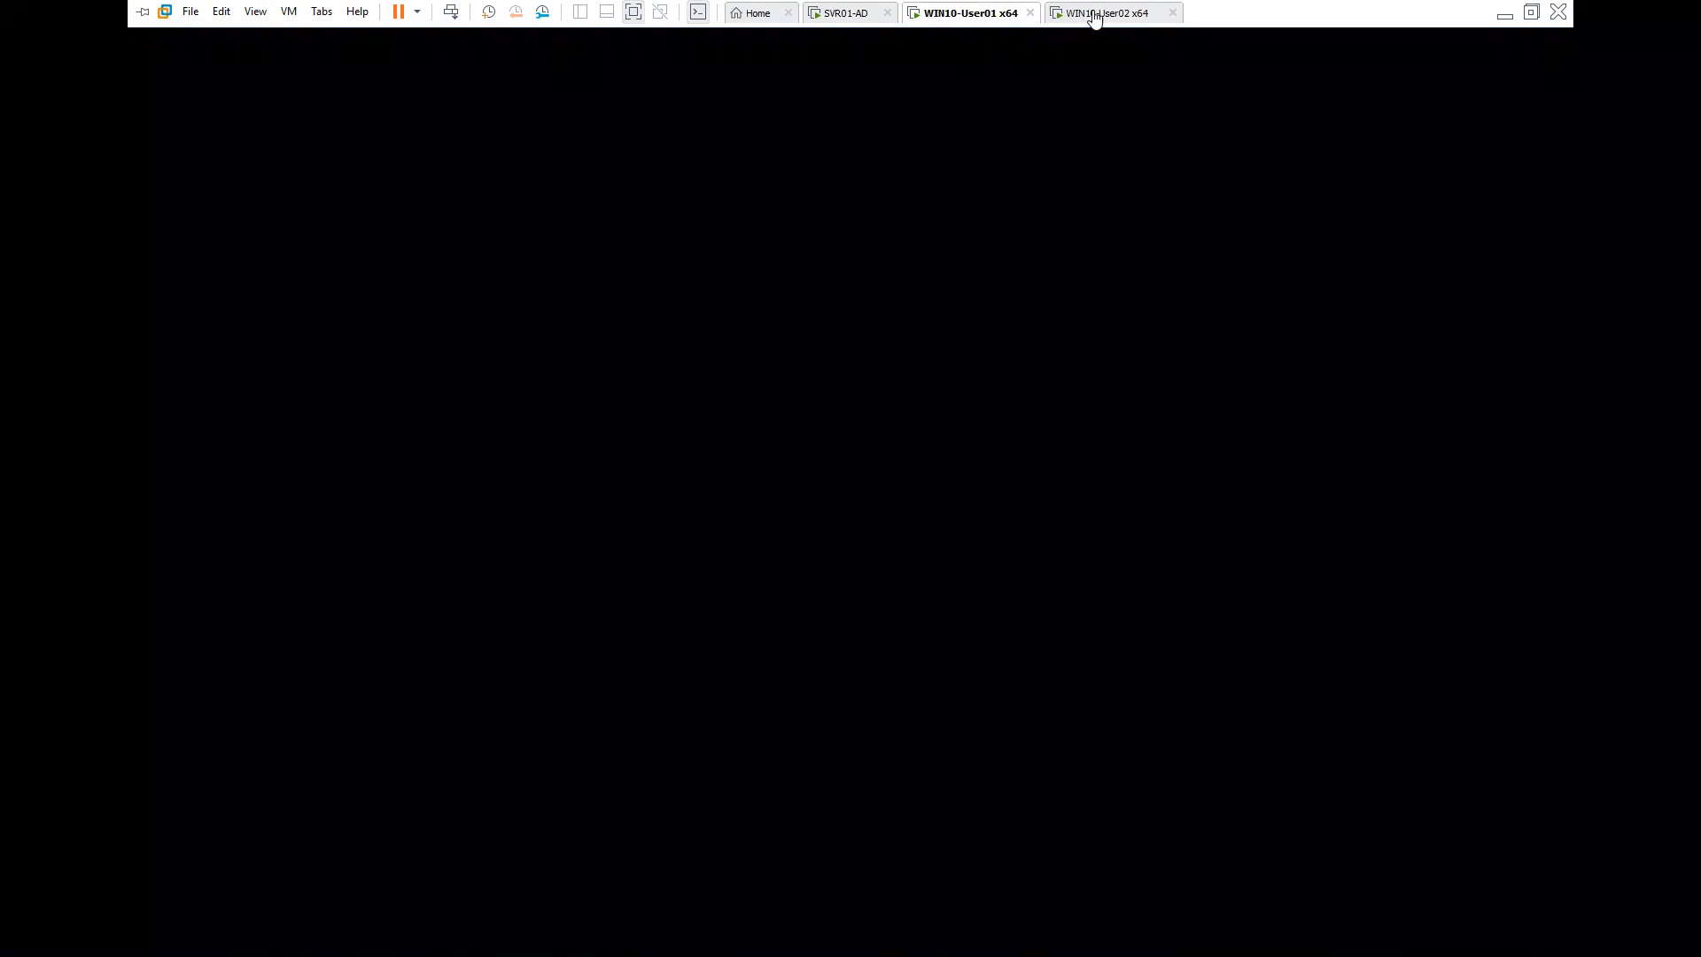
{"action": "left_click", "coordinate": [938, 489]}
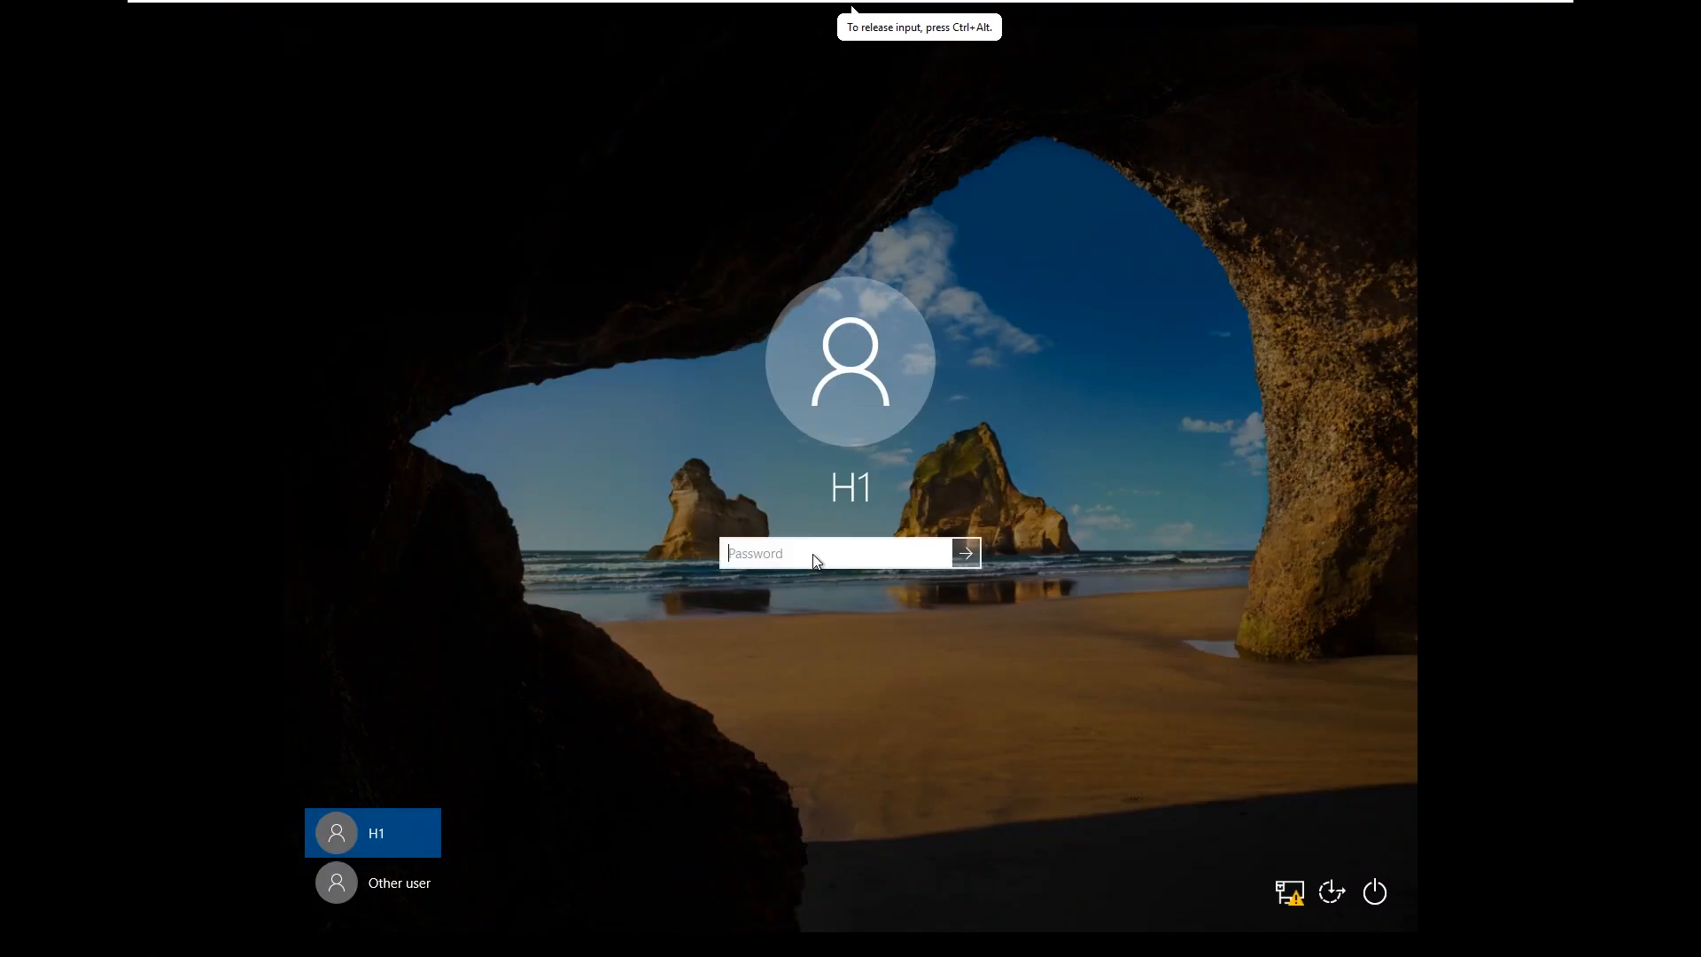
{"action": "type", "text": "•••••••••••••••"}
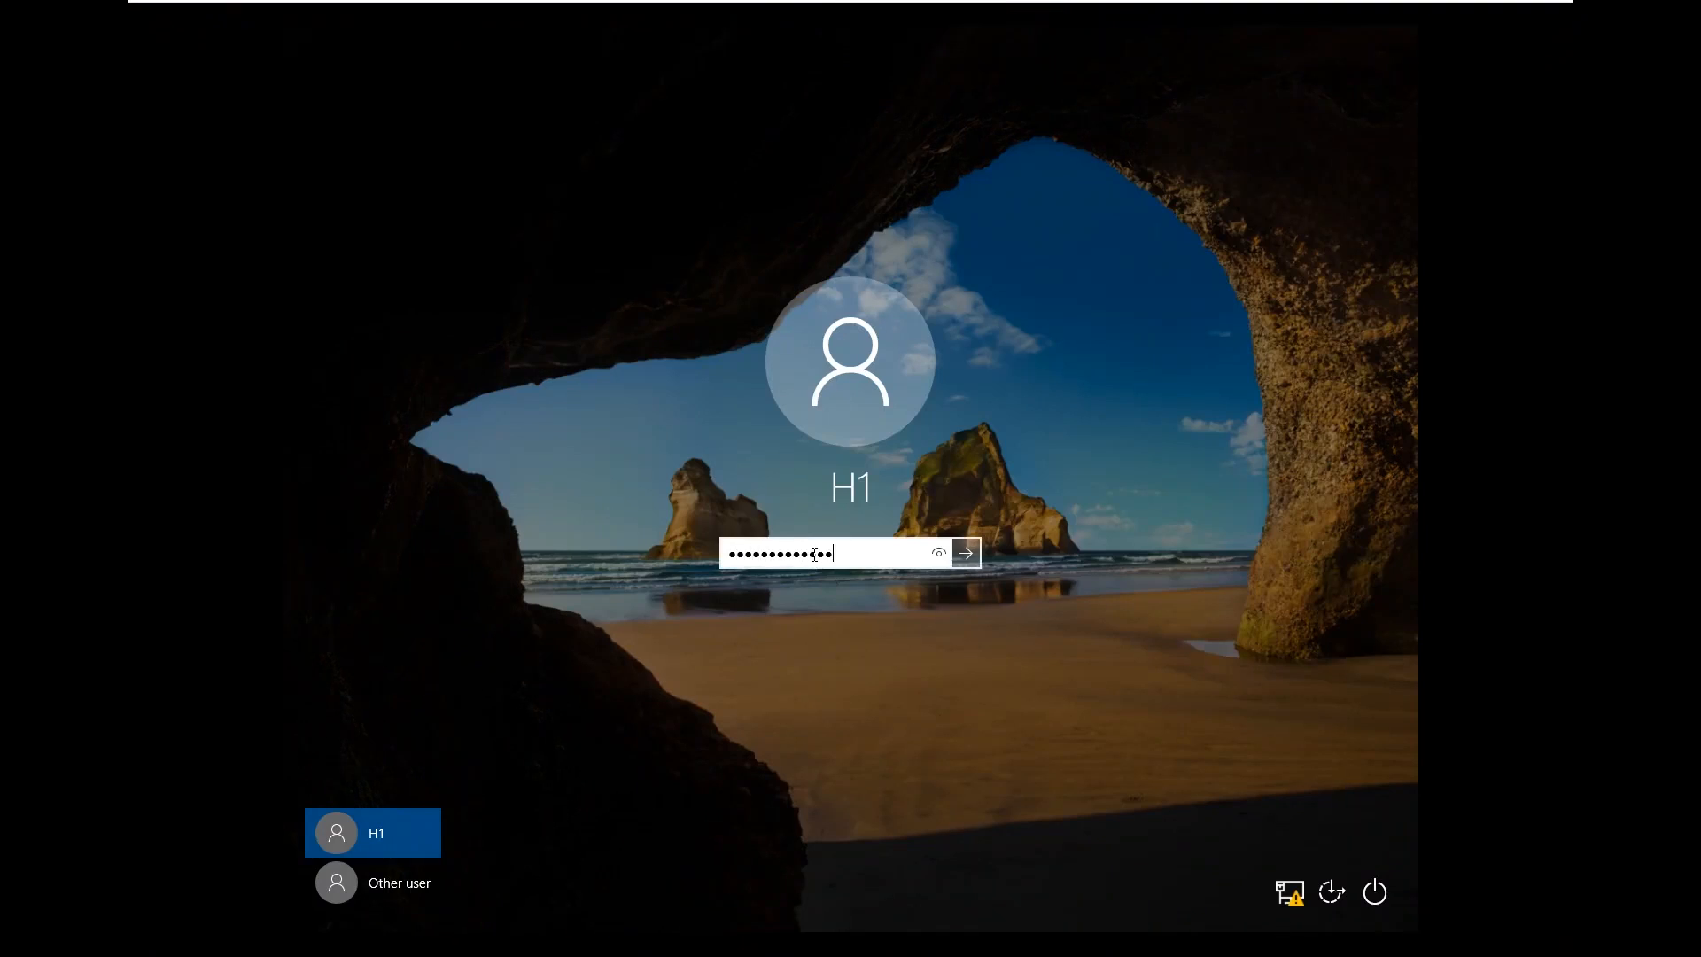
{"action": "key", "text": "Return"}
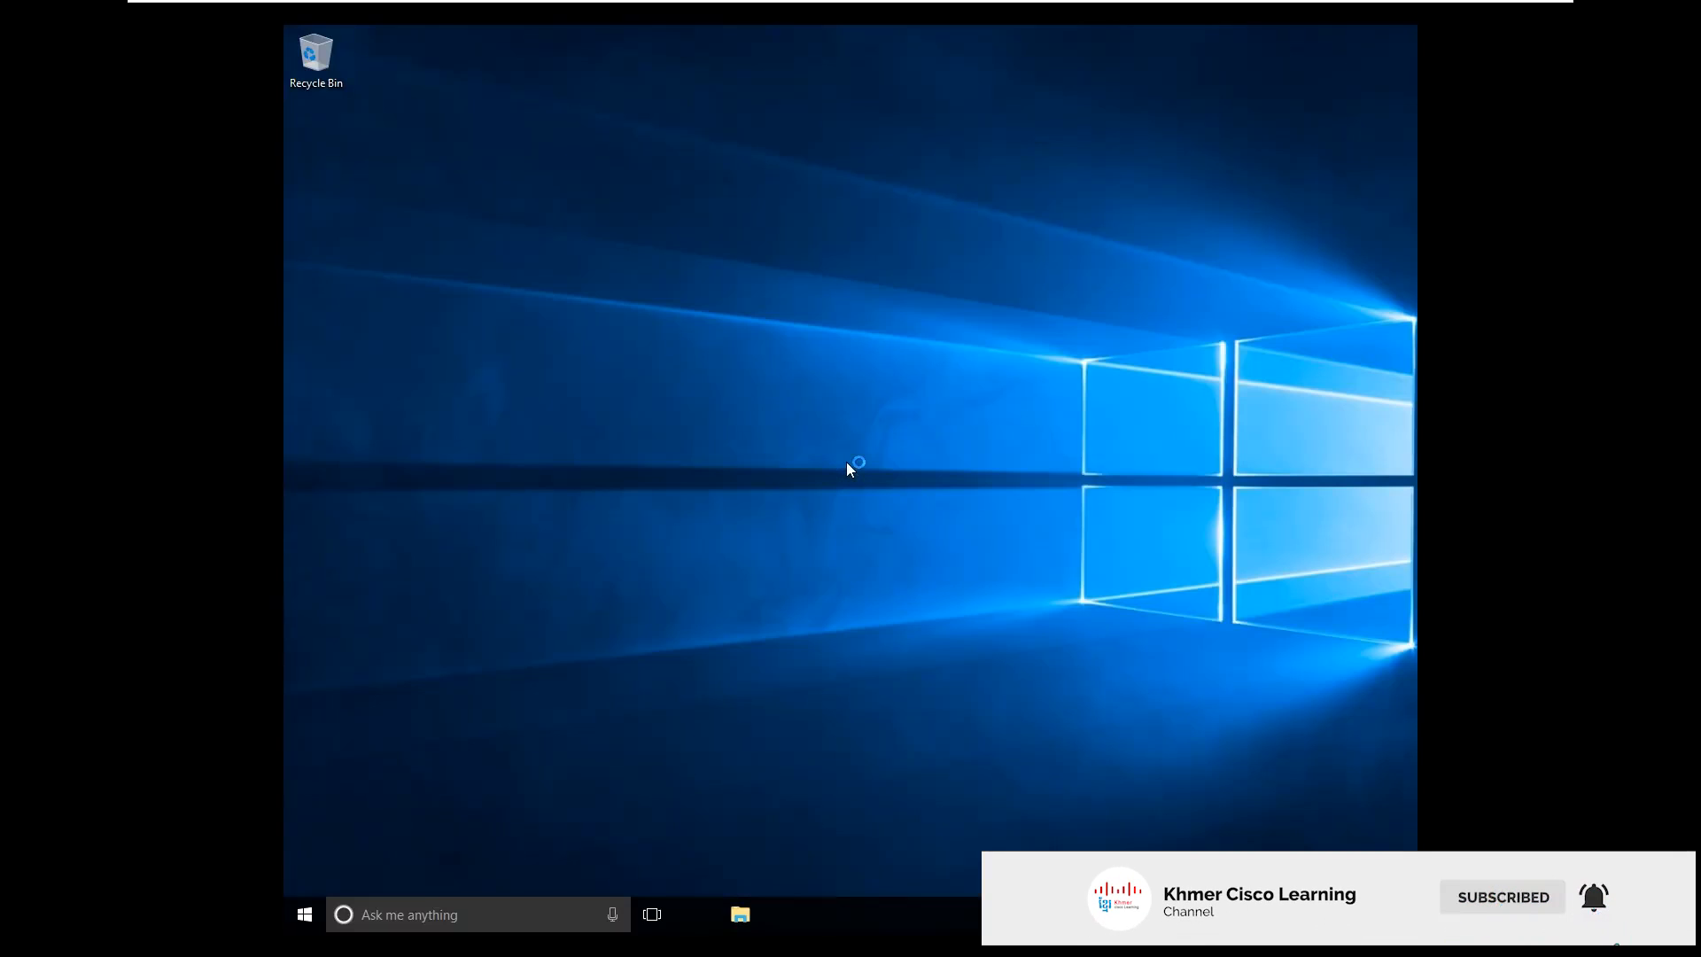
Refresh the desktop and browse Local Disk (C:) in File Explorer, finding no H: drive
{"action": "right_click", "coordinate": [663, 190]}
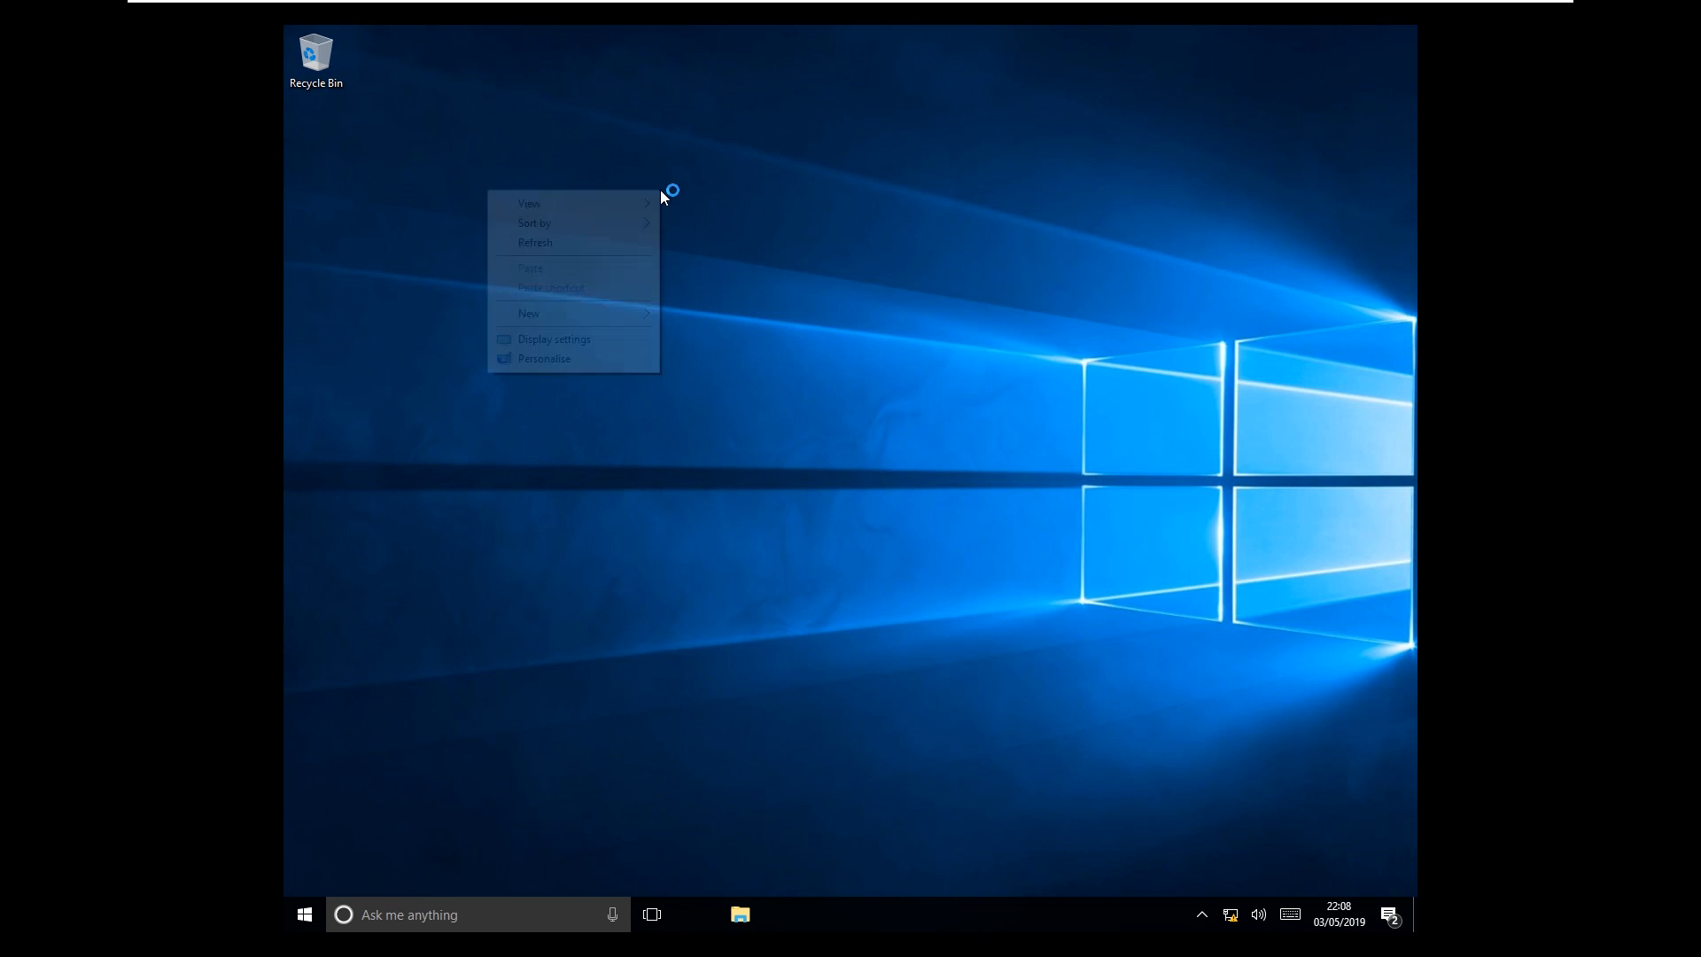
{"action": "left_click", "coordinate": [653, 240]}
{"action": "left_click", "coordinate": [740, 915]}
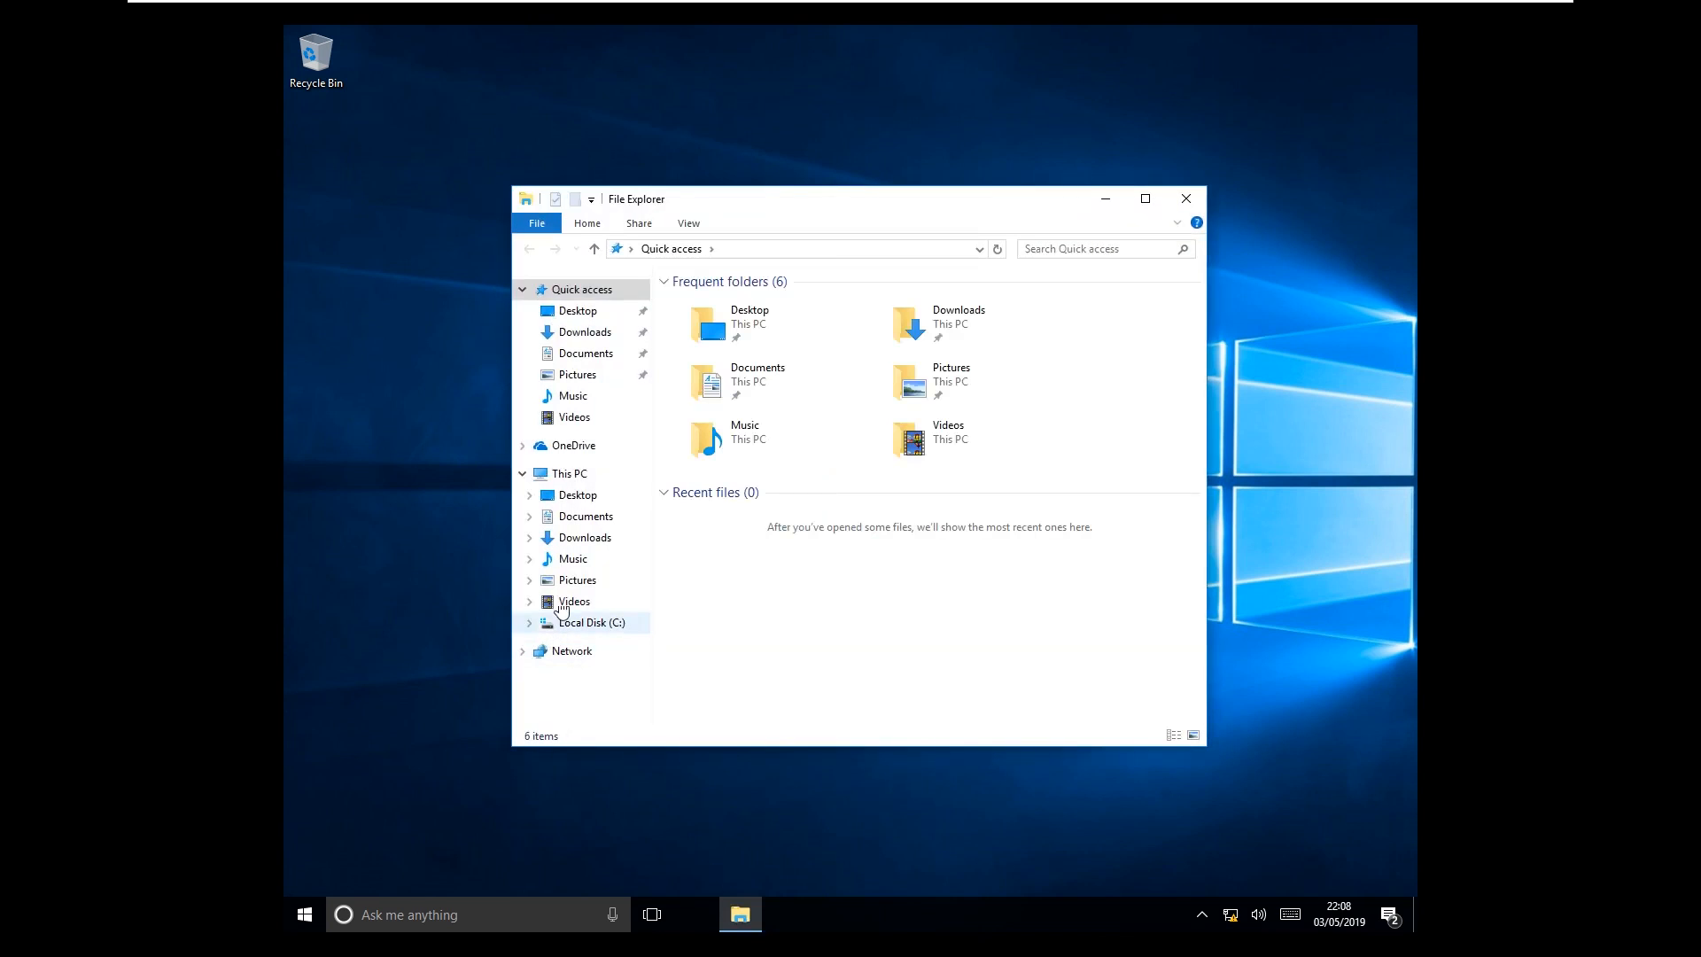
{"action": "left_click_drag", "start_coordinate": [797, 198], "coordinate": [800, 117]}
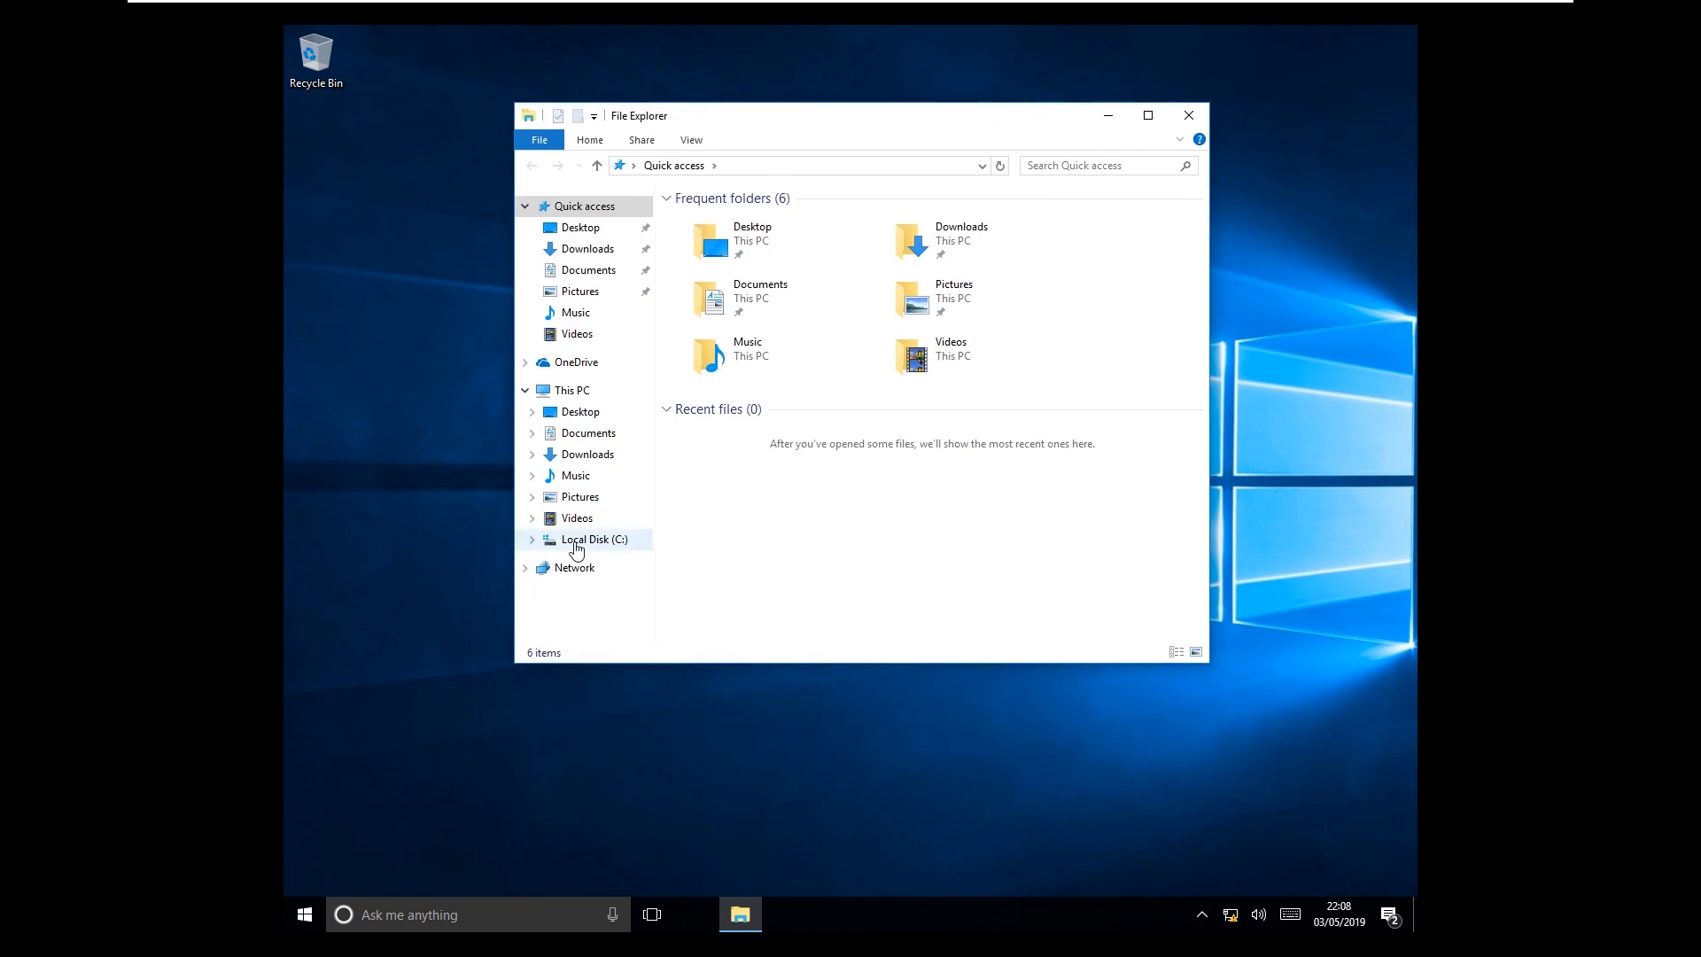
{"action": "left_click", "coordinate": [620, 544]}
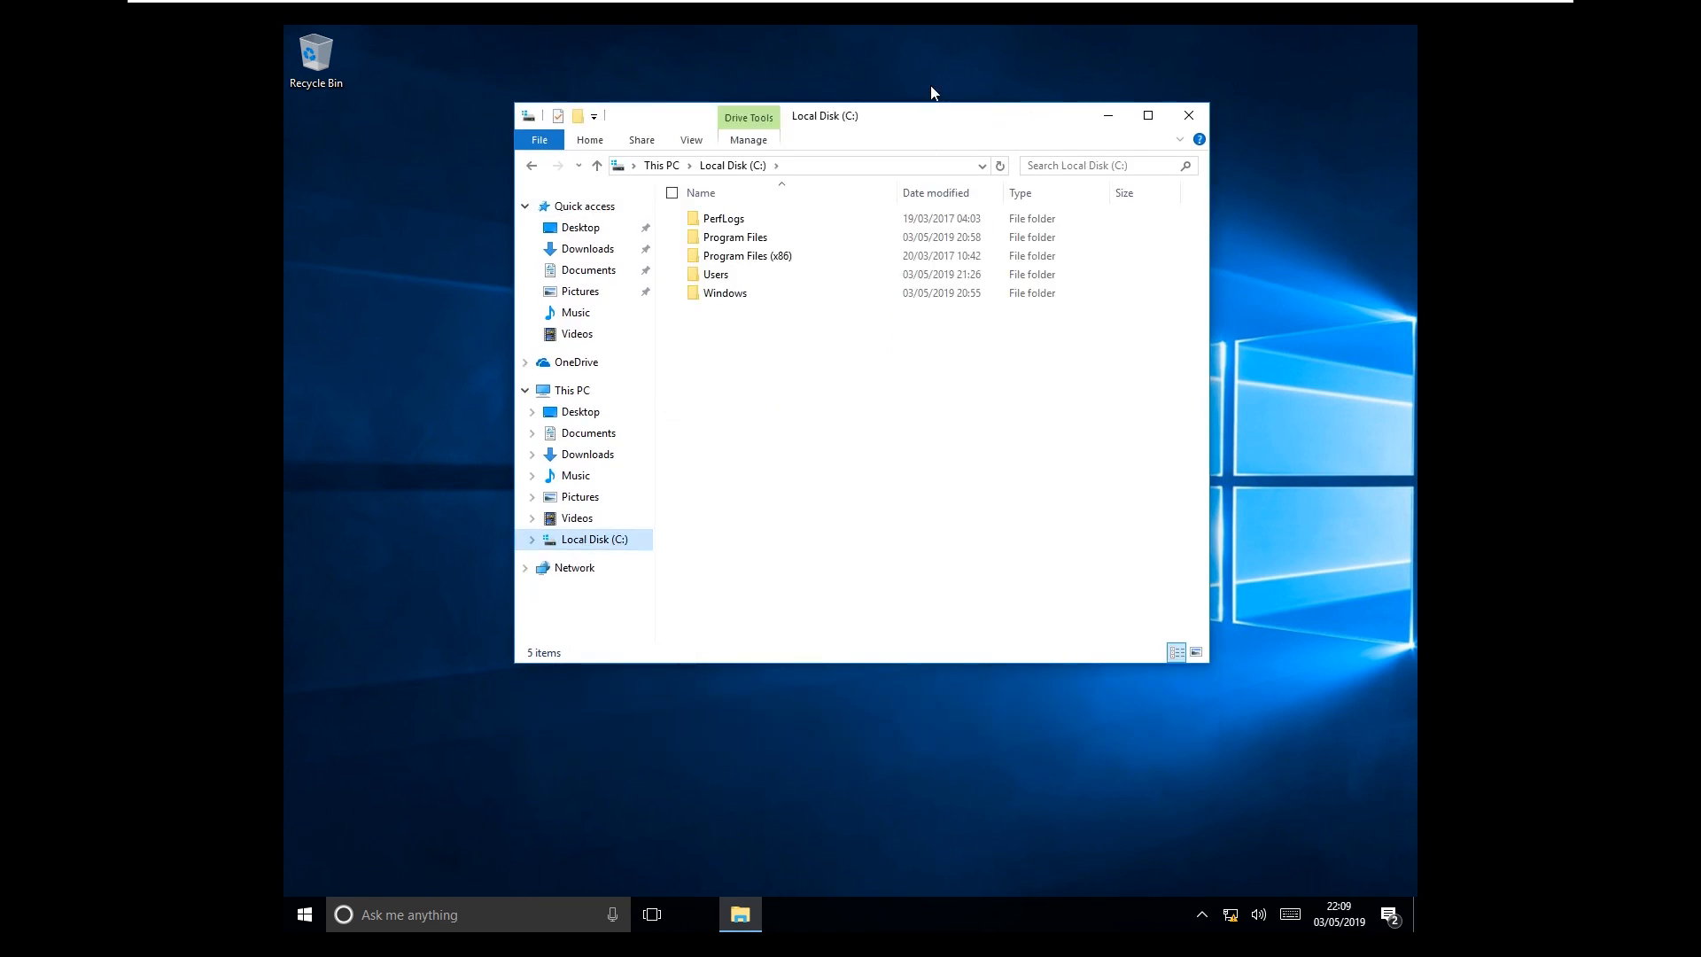
{"action": "left_click_drag", "start_coordinate": [927, 122], "coordinate": [926, 100]}
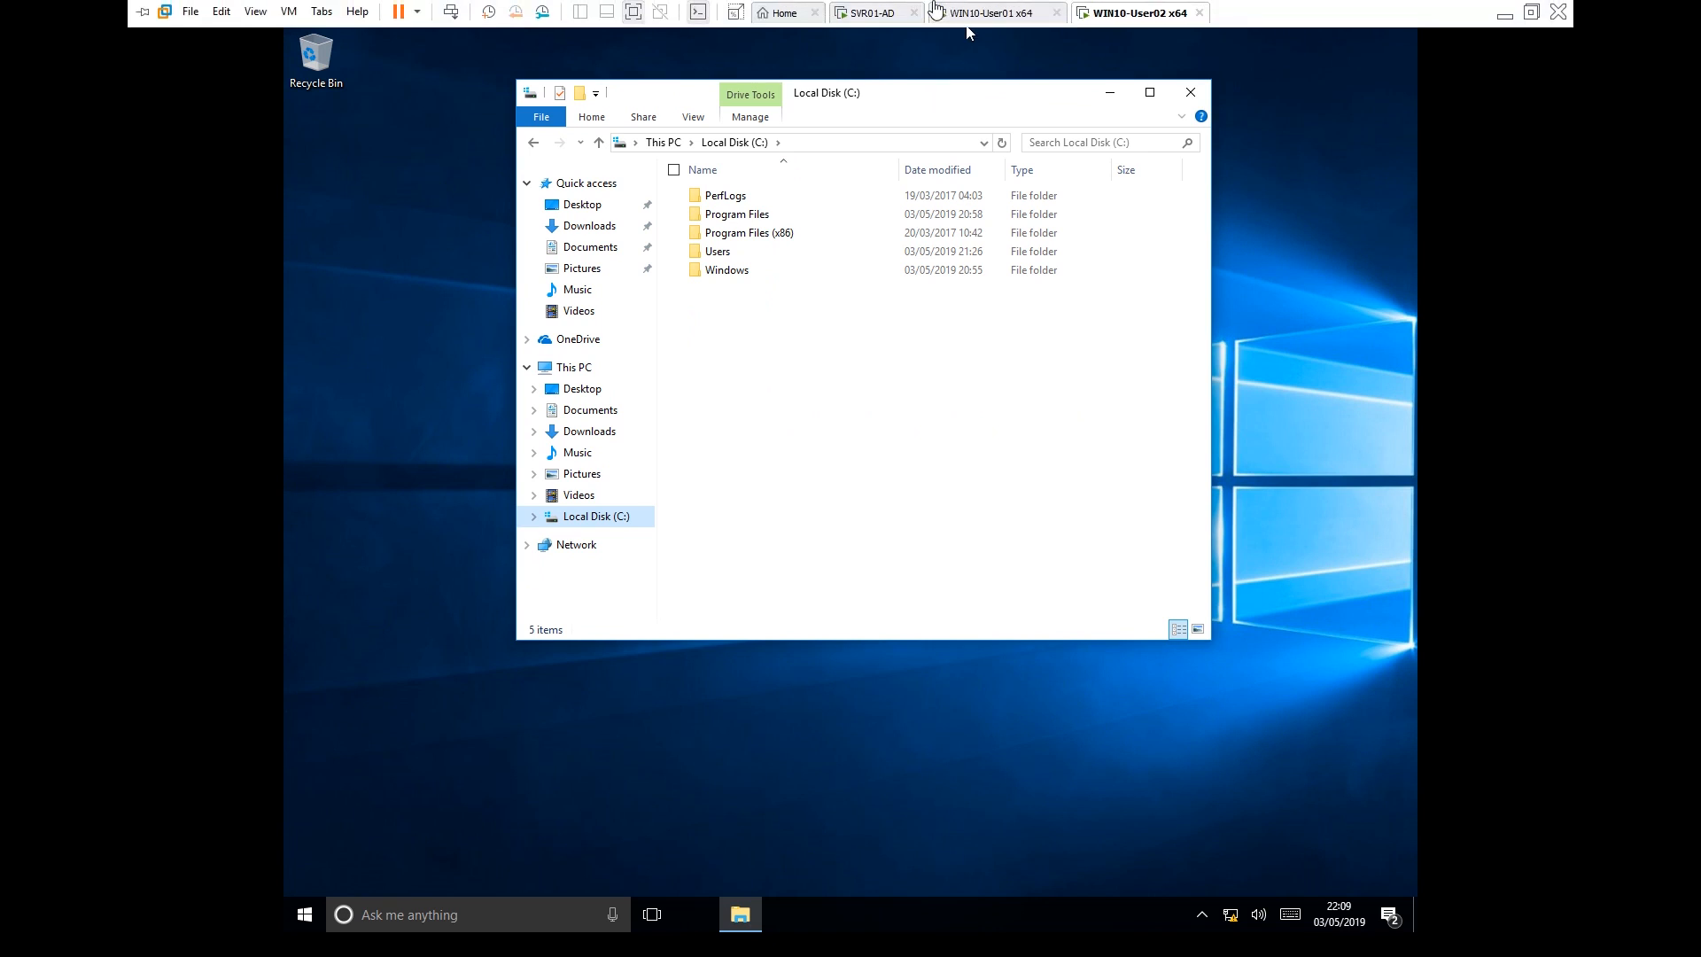
On the server, compare the GPOs linked to the HR and IT OUs
{"action": "left_click", "coordinate": [886, 12]}
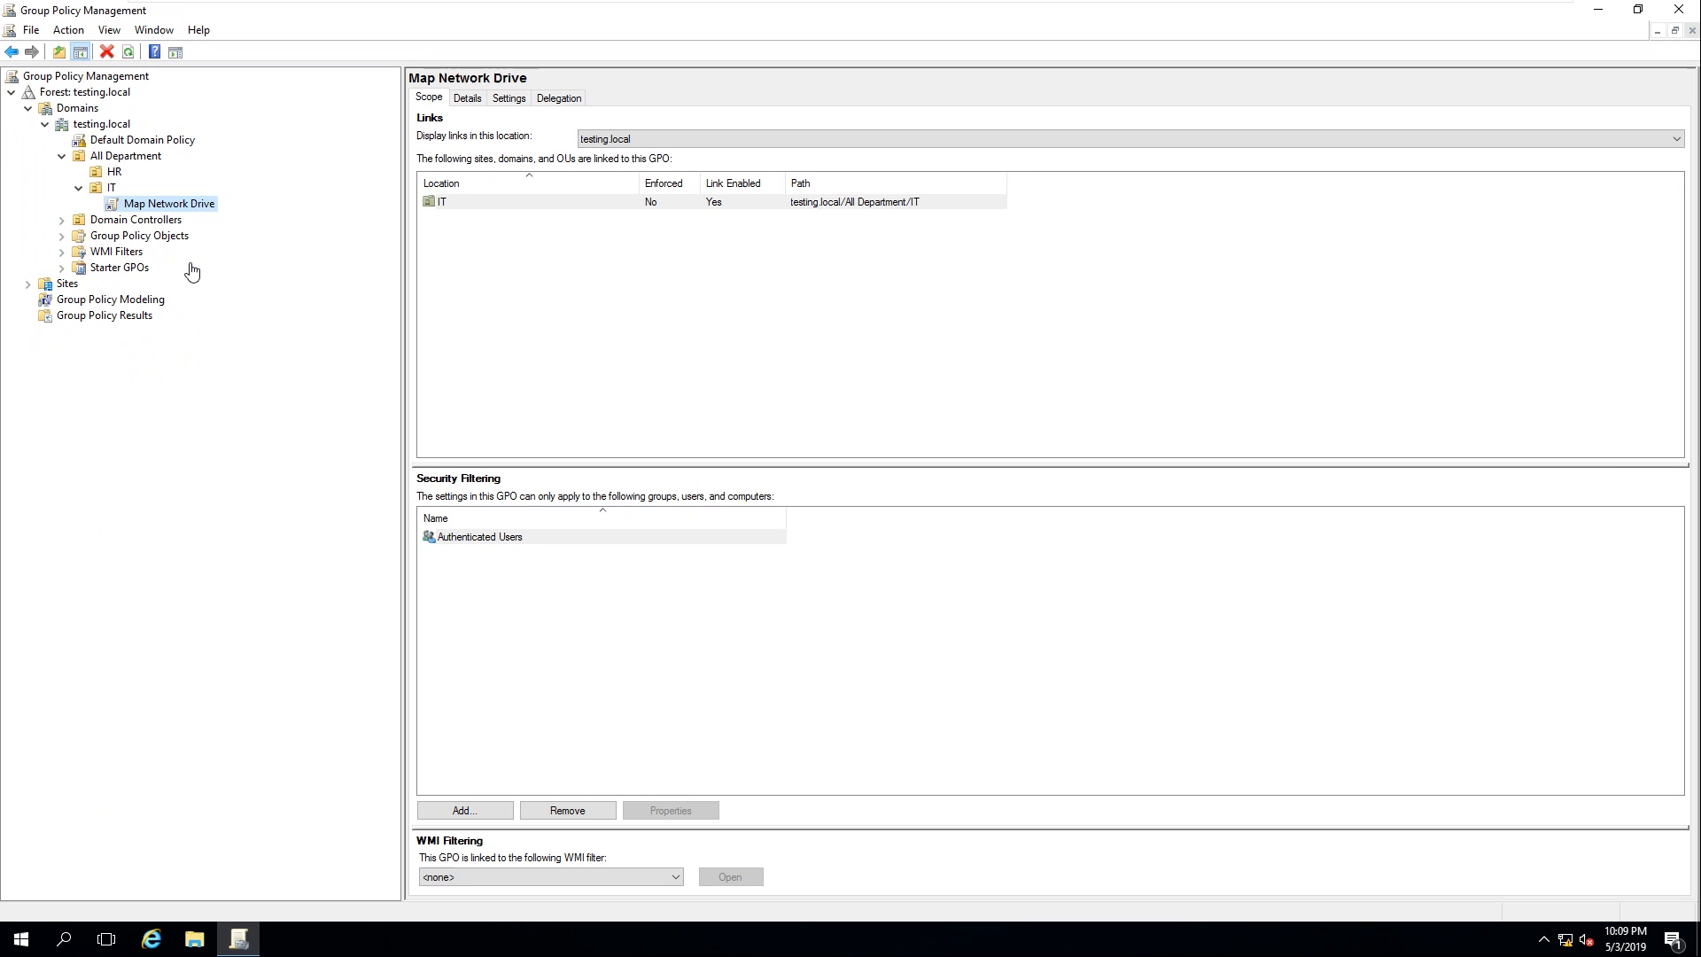
{"action": "left_click", "coordinate": [114, 174]}
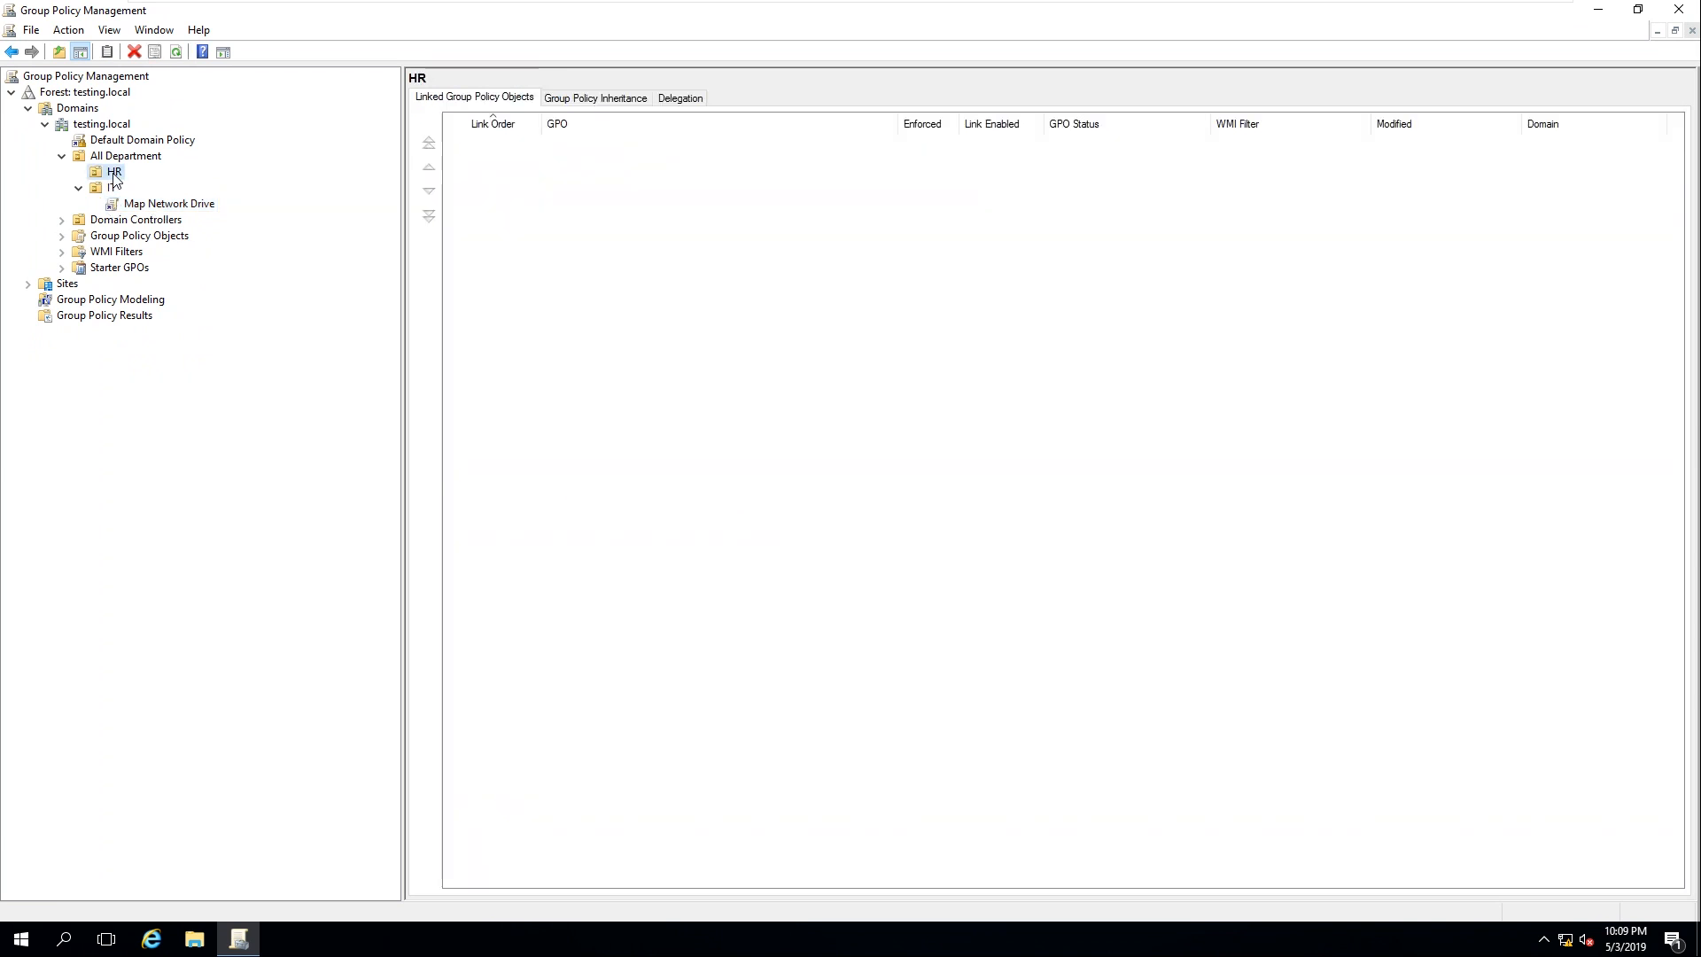
{"action": "left_click", "coordinate": [110, 188]}
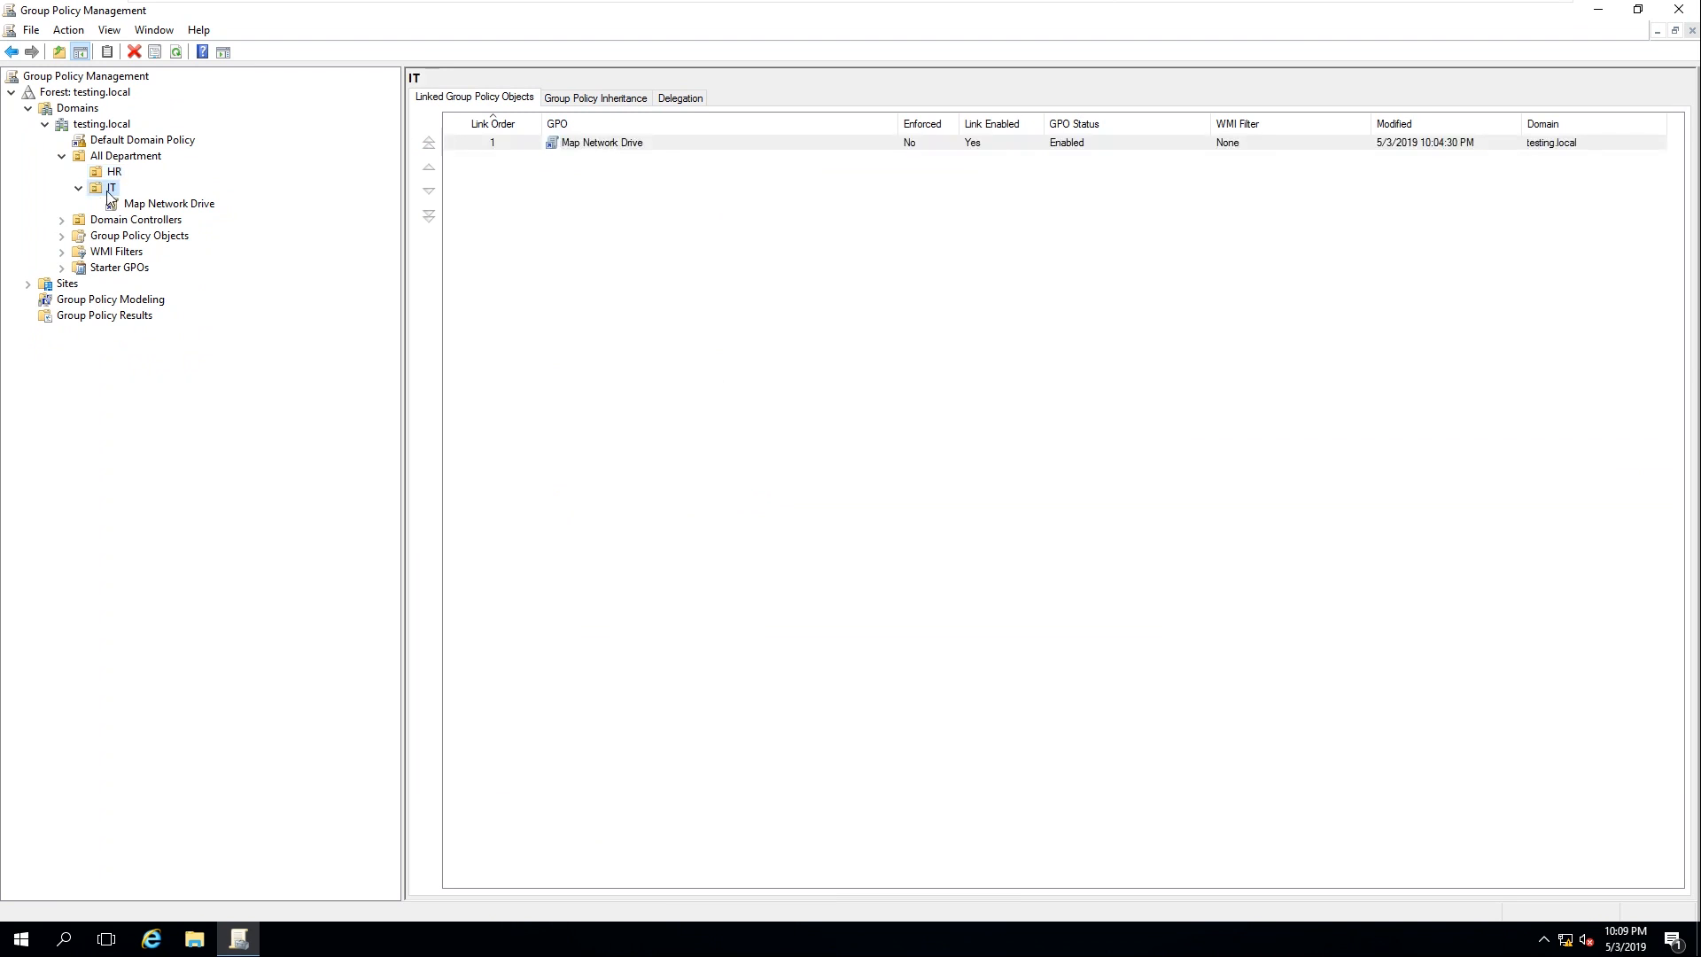
{"action": "left_click", "coordinate": [114, 173]}
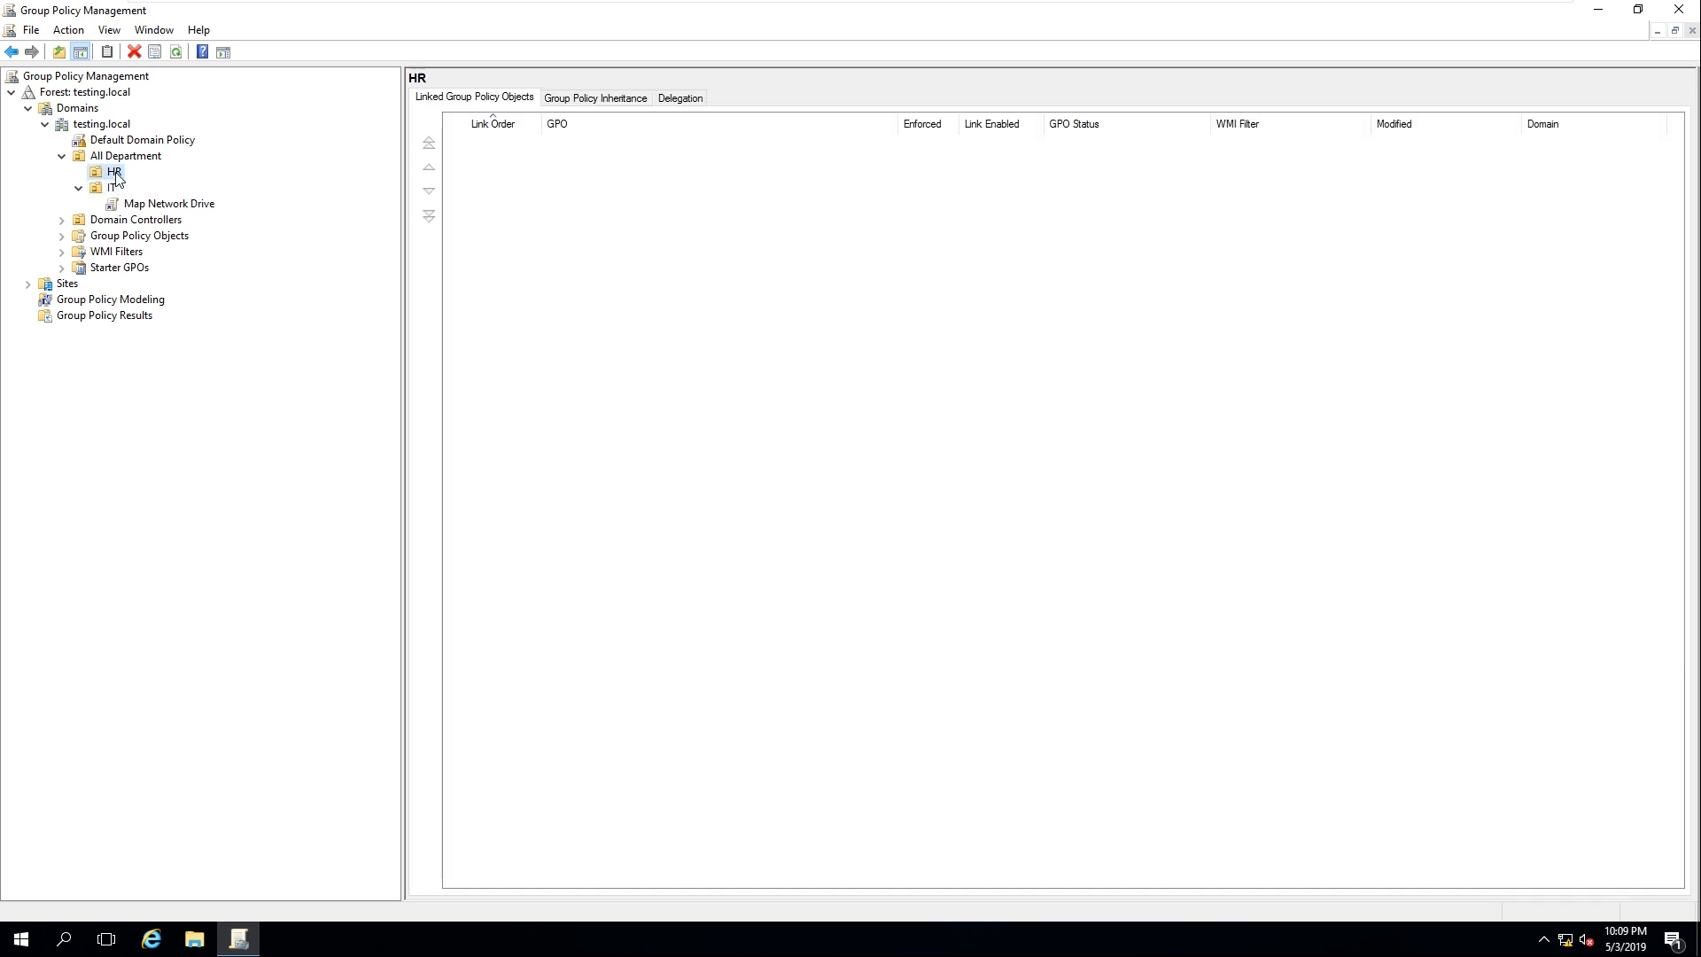
{"action": "left_click", "coordinate": [137, 204]}
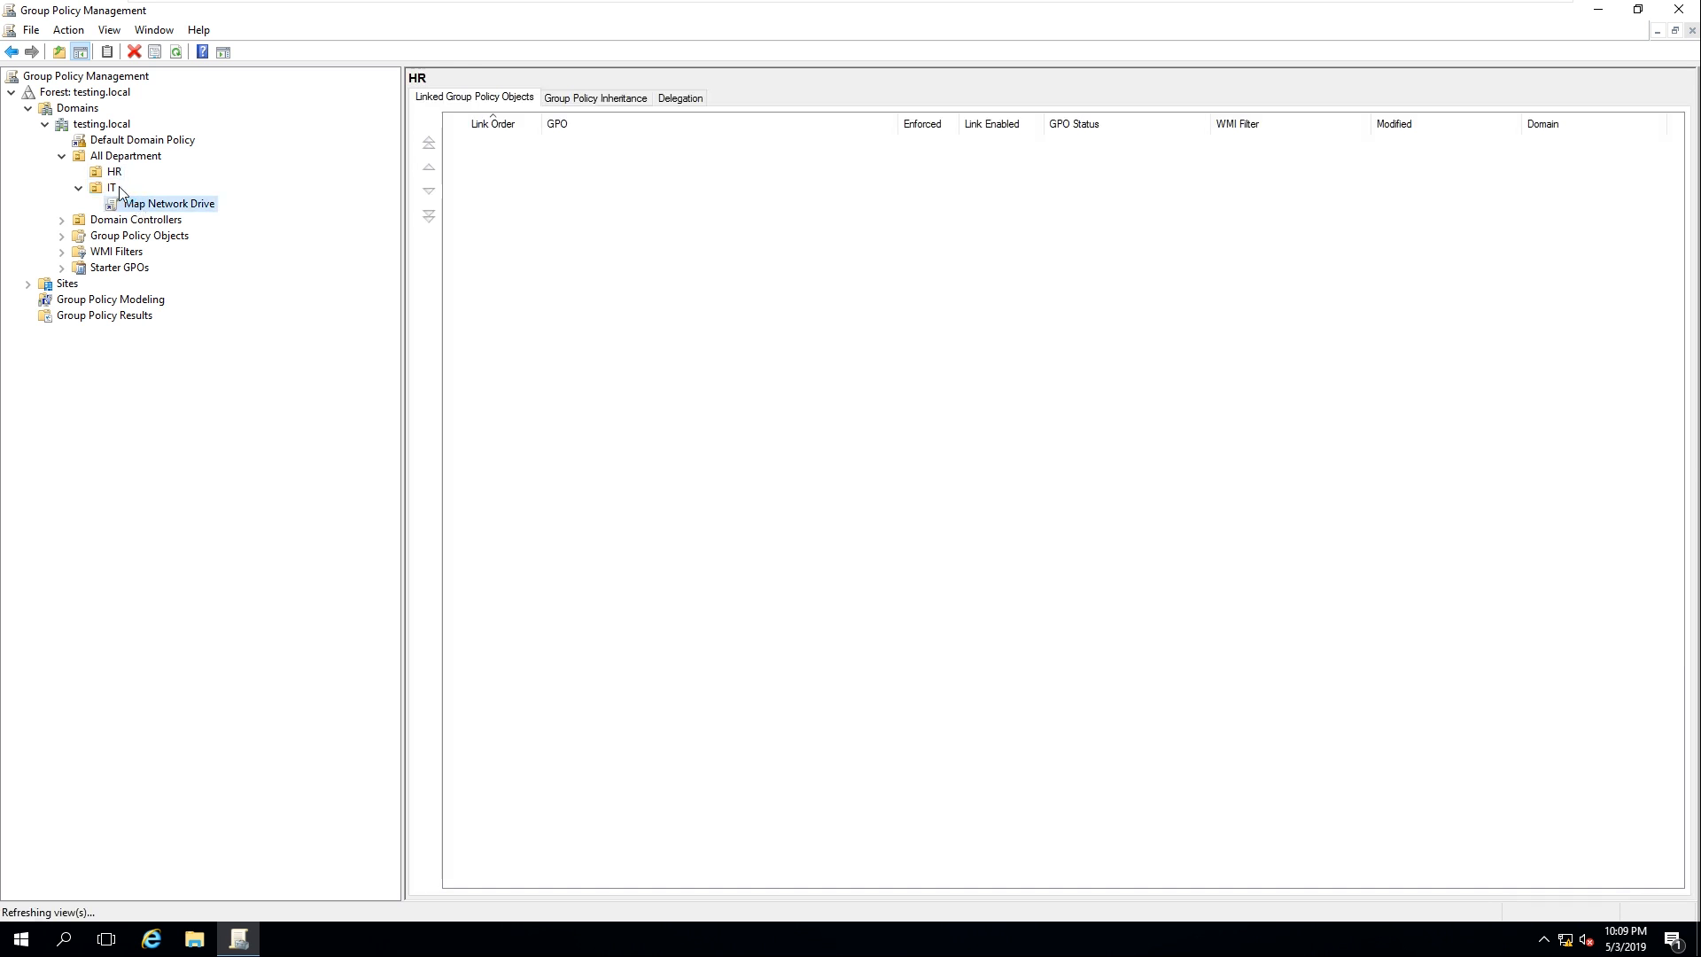
{"action": "left_click", "coordinate": [114, 173]}
Link the Map Network Drive GPO to the HR OU and check its scope
{"action": "right_click", "coordinate": [114, 175]}
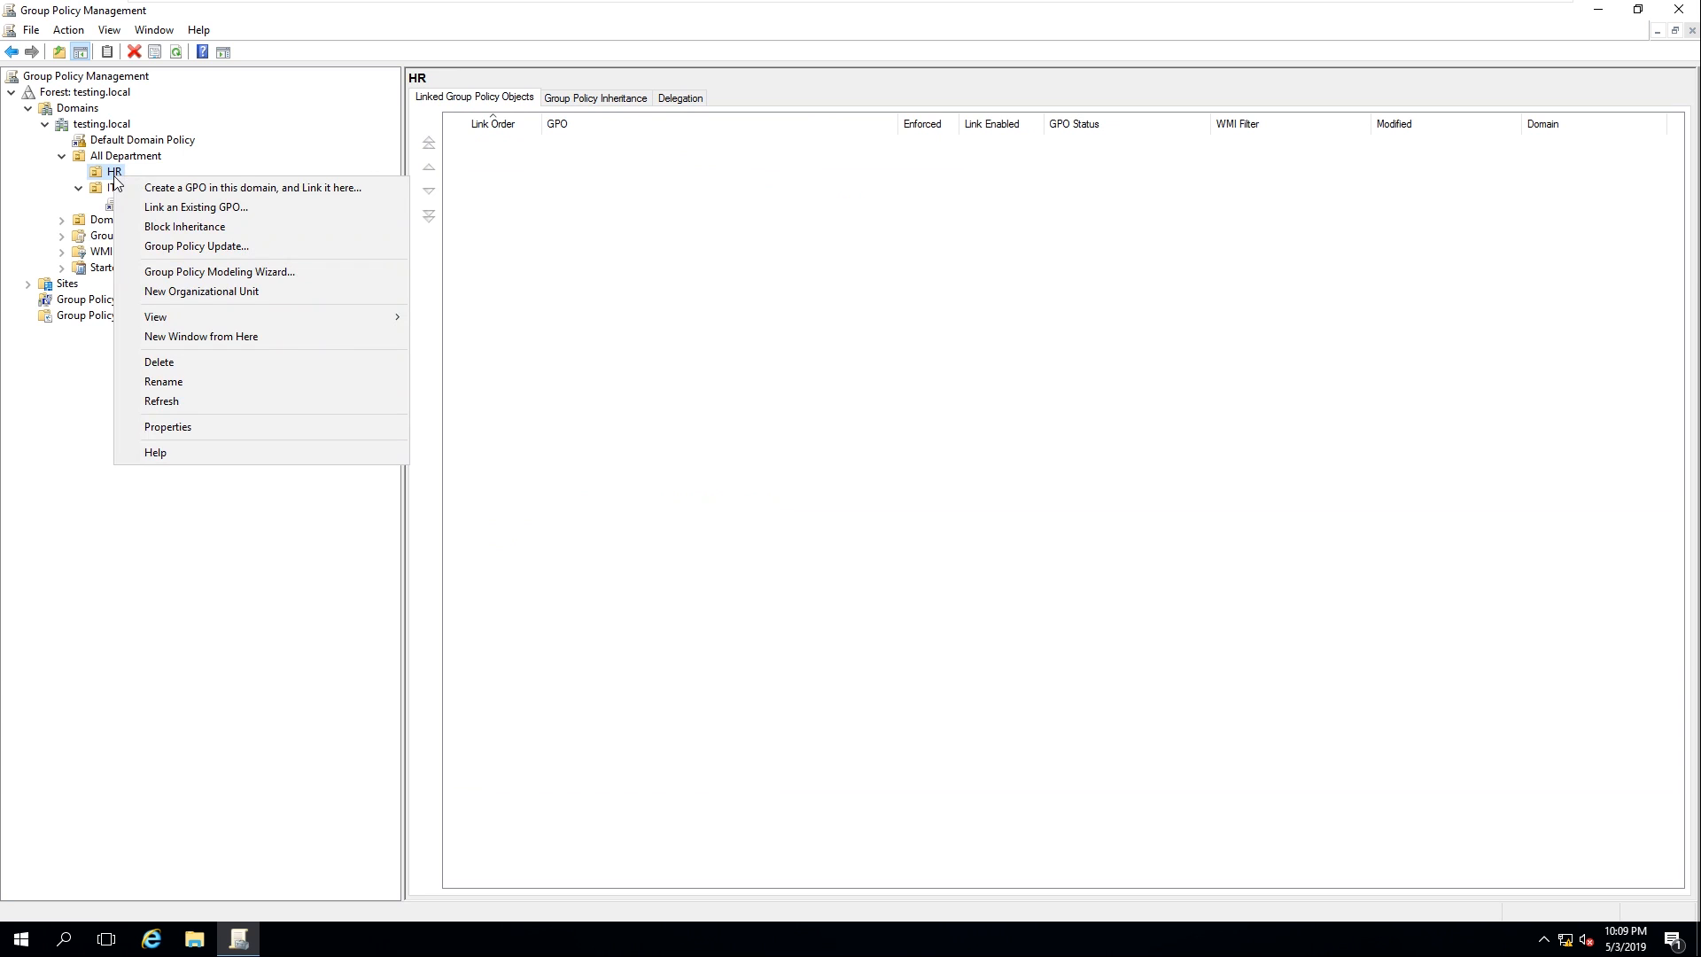
{"action": "left_click", "coordinate": [221, 217]}
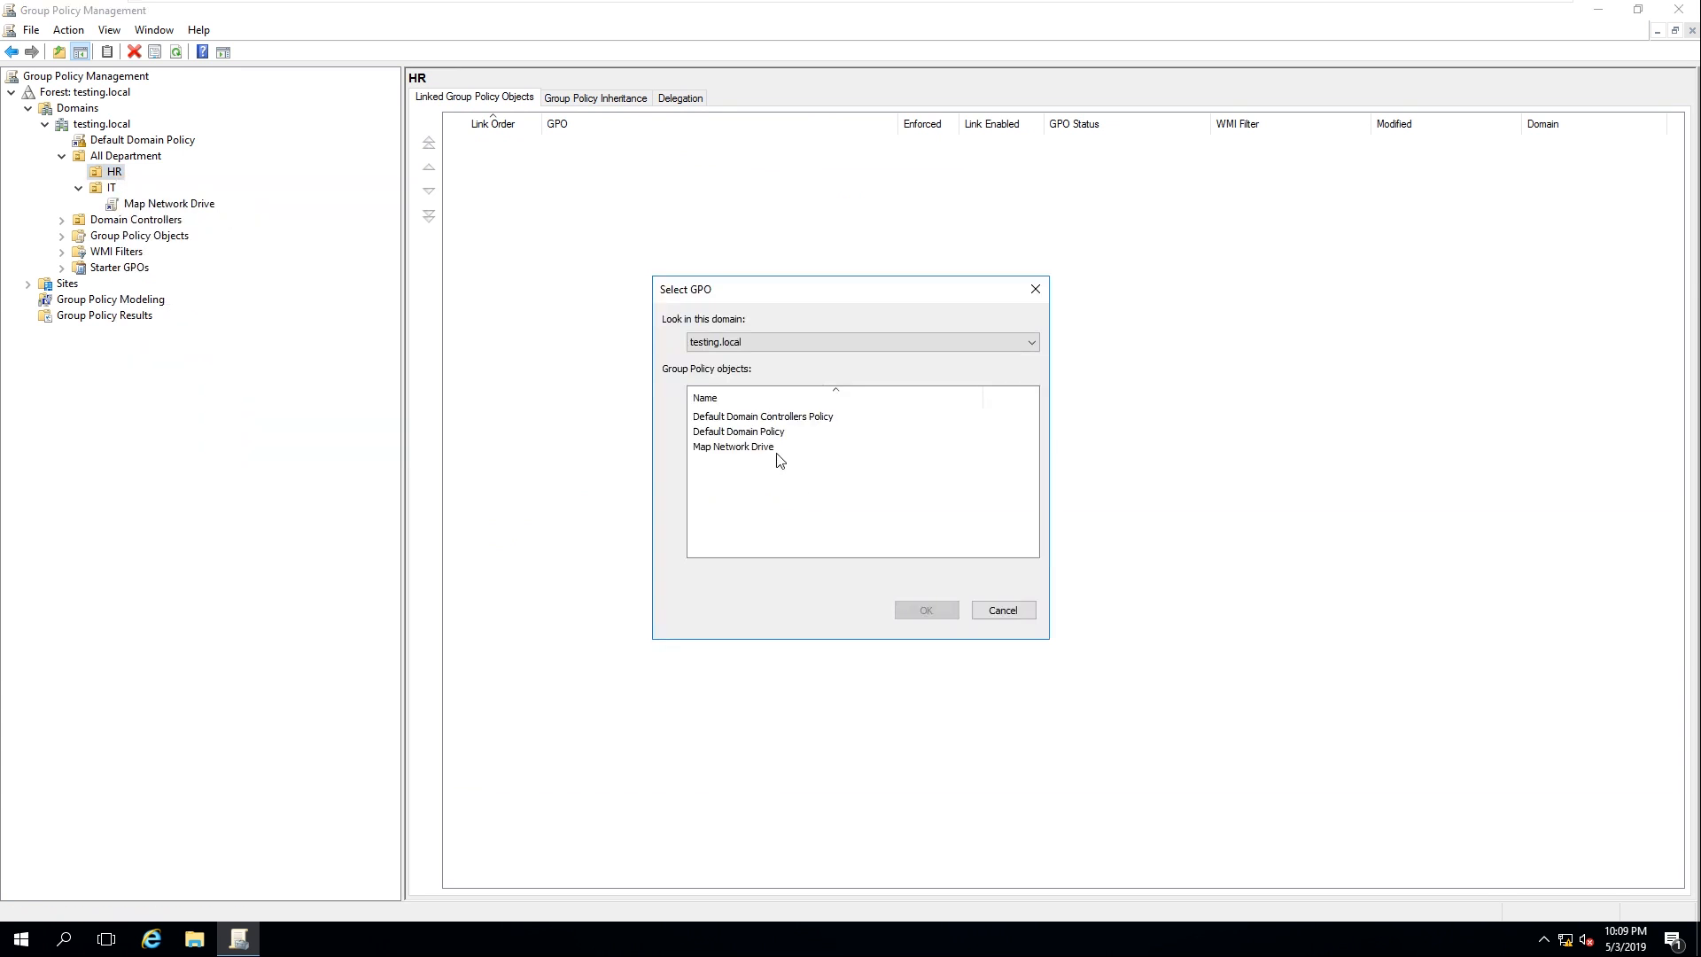
{"action": "left_click", "coordinate": [729, 460]}
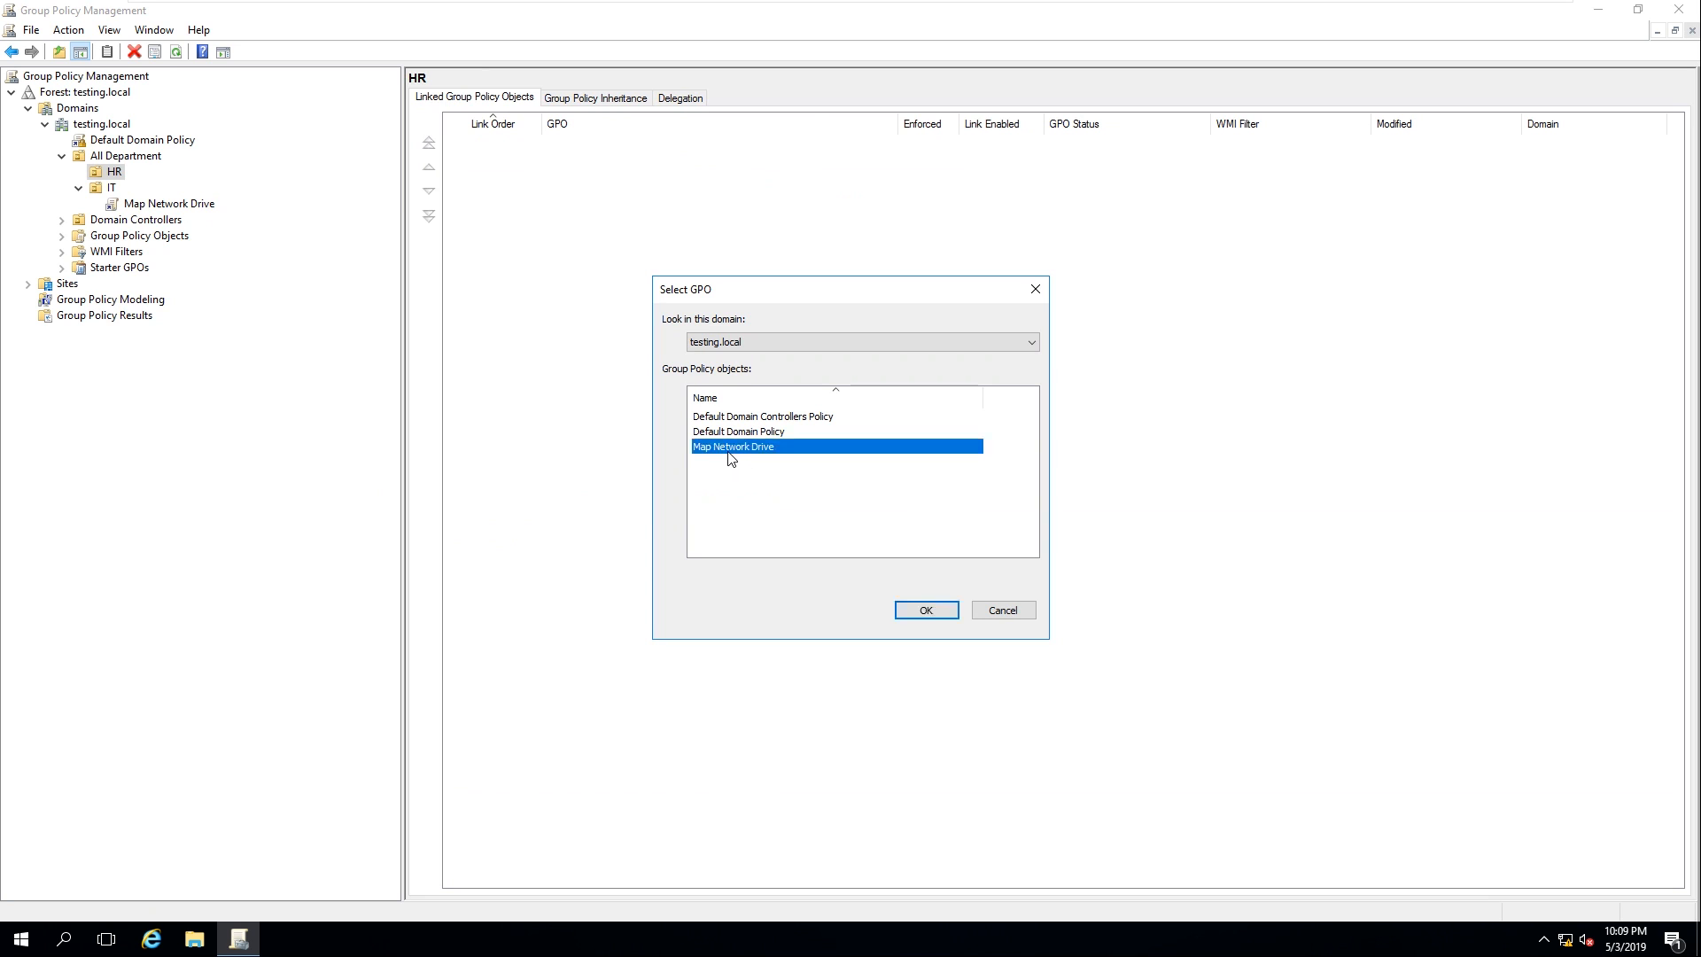
{"action": "left_click", "coordinate": [922, 609]}
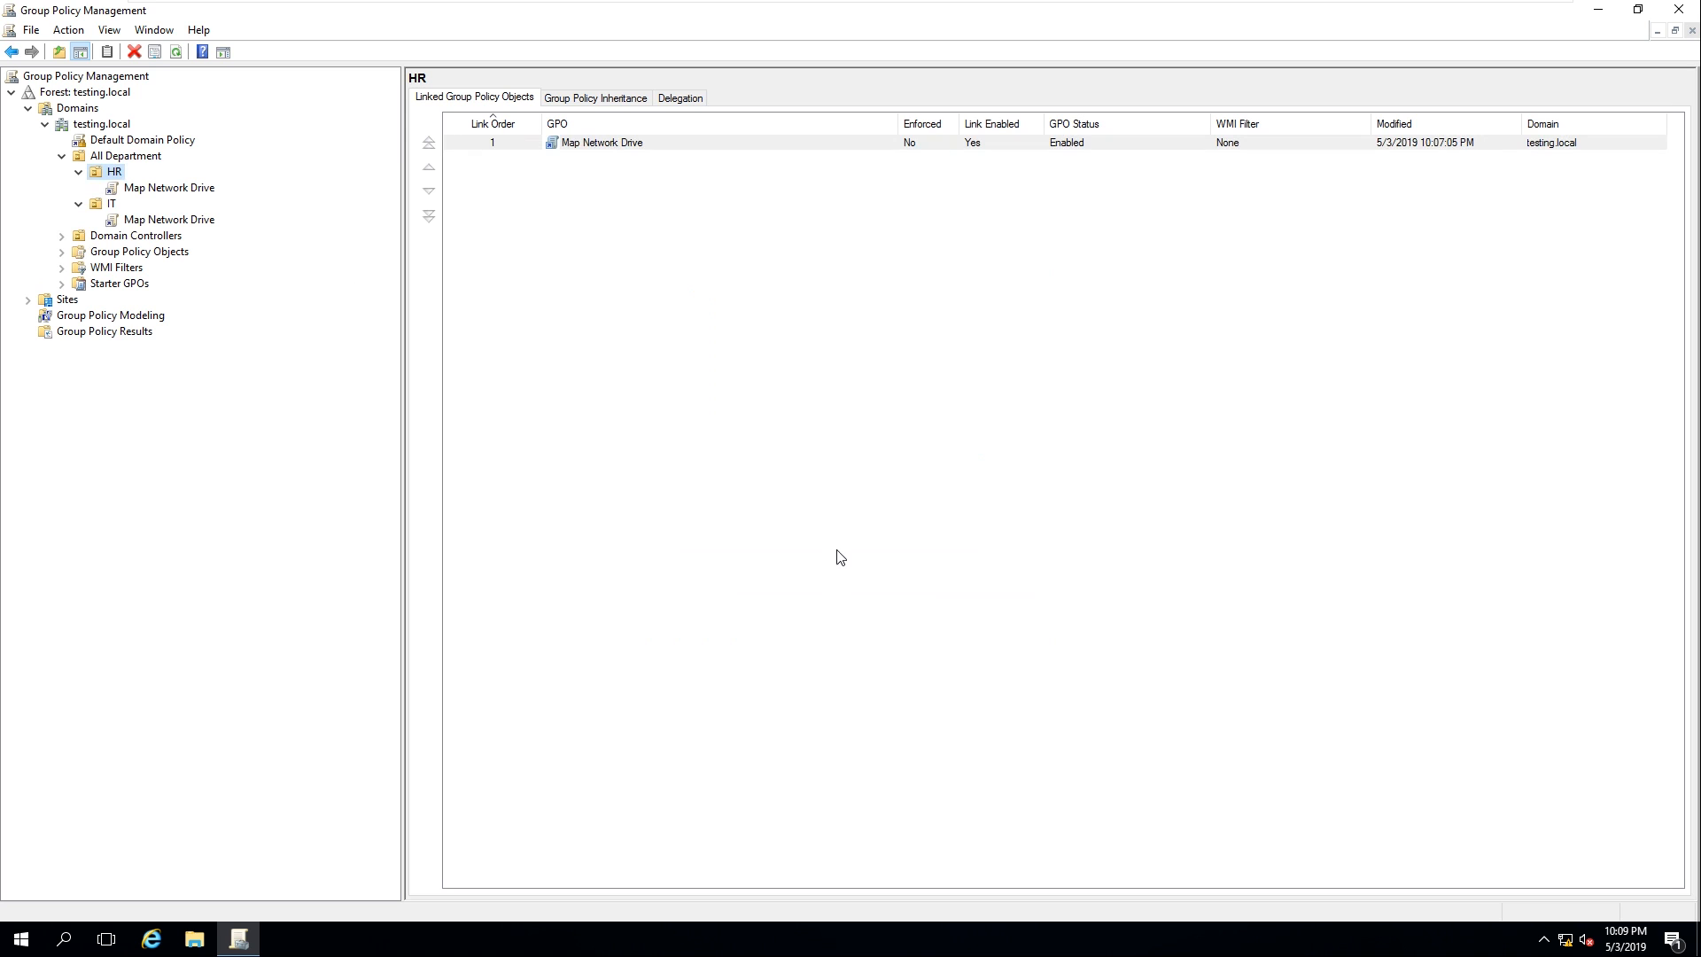
{"action": "left_click", "coordinate": [160, 188]}
{"action": "left_click", "coordinate": [137, 219]}
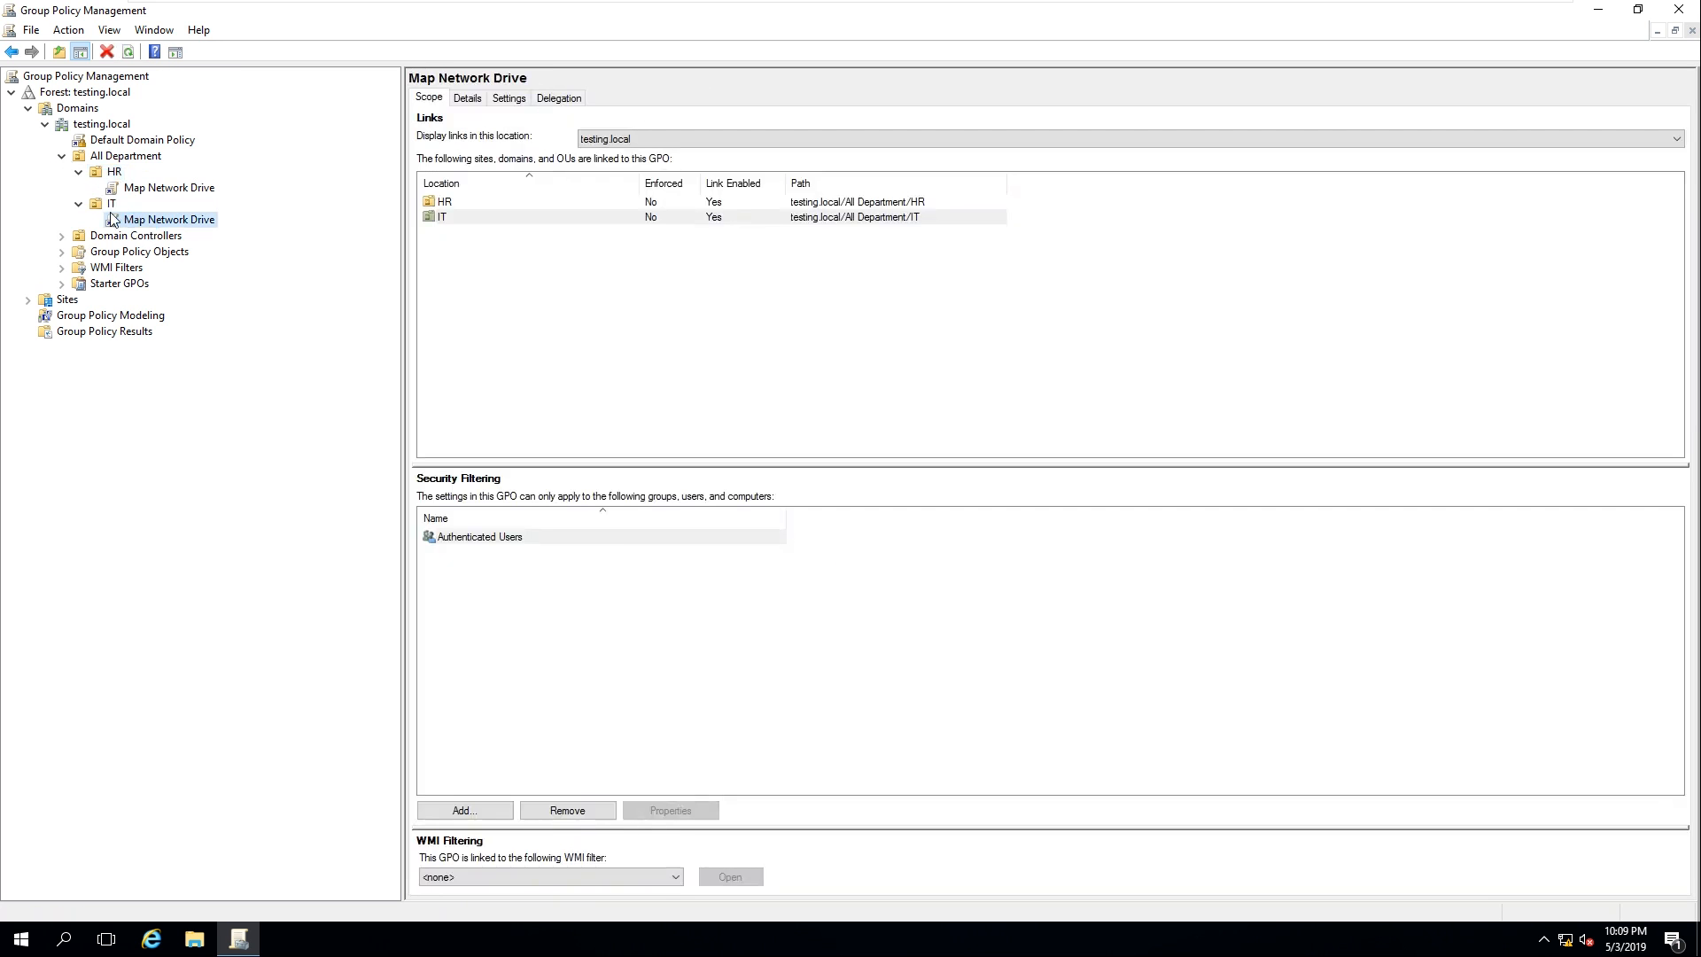
Start a group policy update from the Run box and switch to the WIN10-User02 client
{"action": "key", "text": "super+r"}
{"action": "left_click", "coordinate": [155, 879]}
{"action": "mouse_move", "coordinate": [923, 3]}
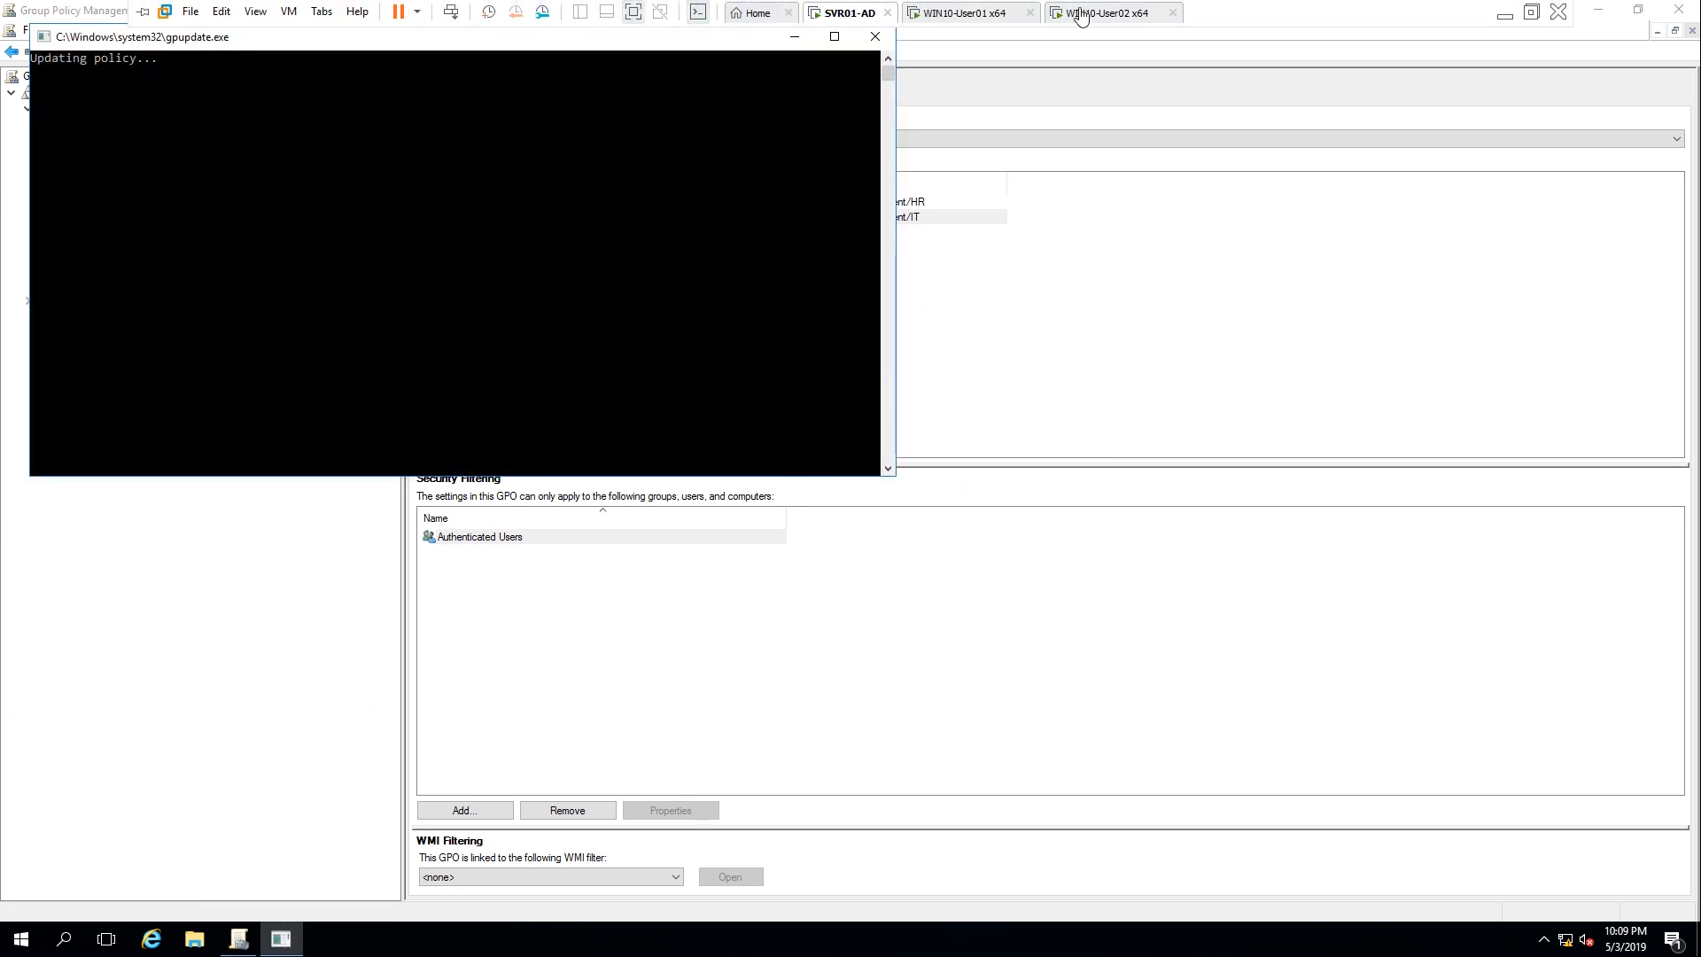
{"action": "left_click", "coordinate": [1079, 12]}
{"action": "left_click", "coordinate": [967, 33]}
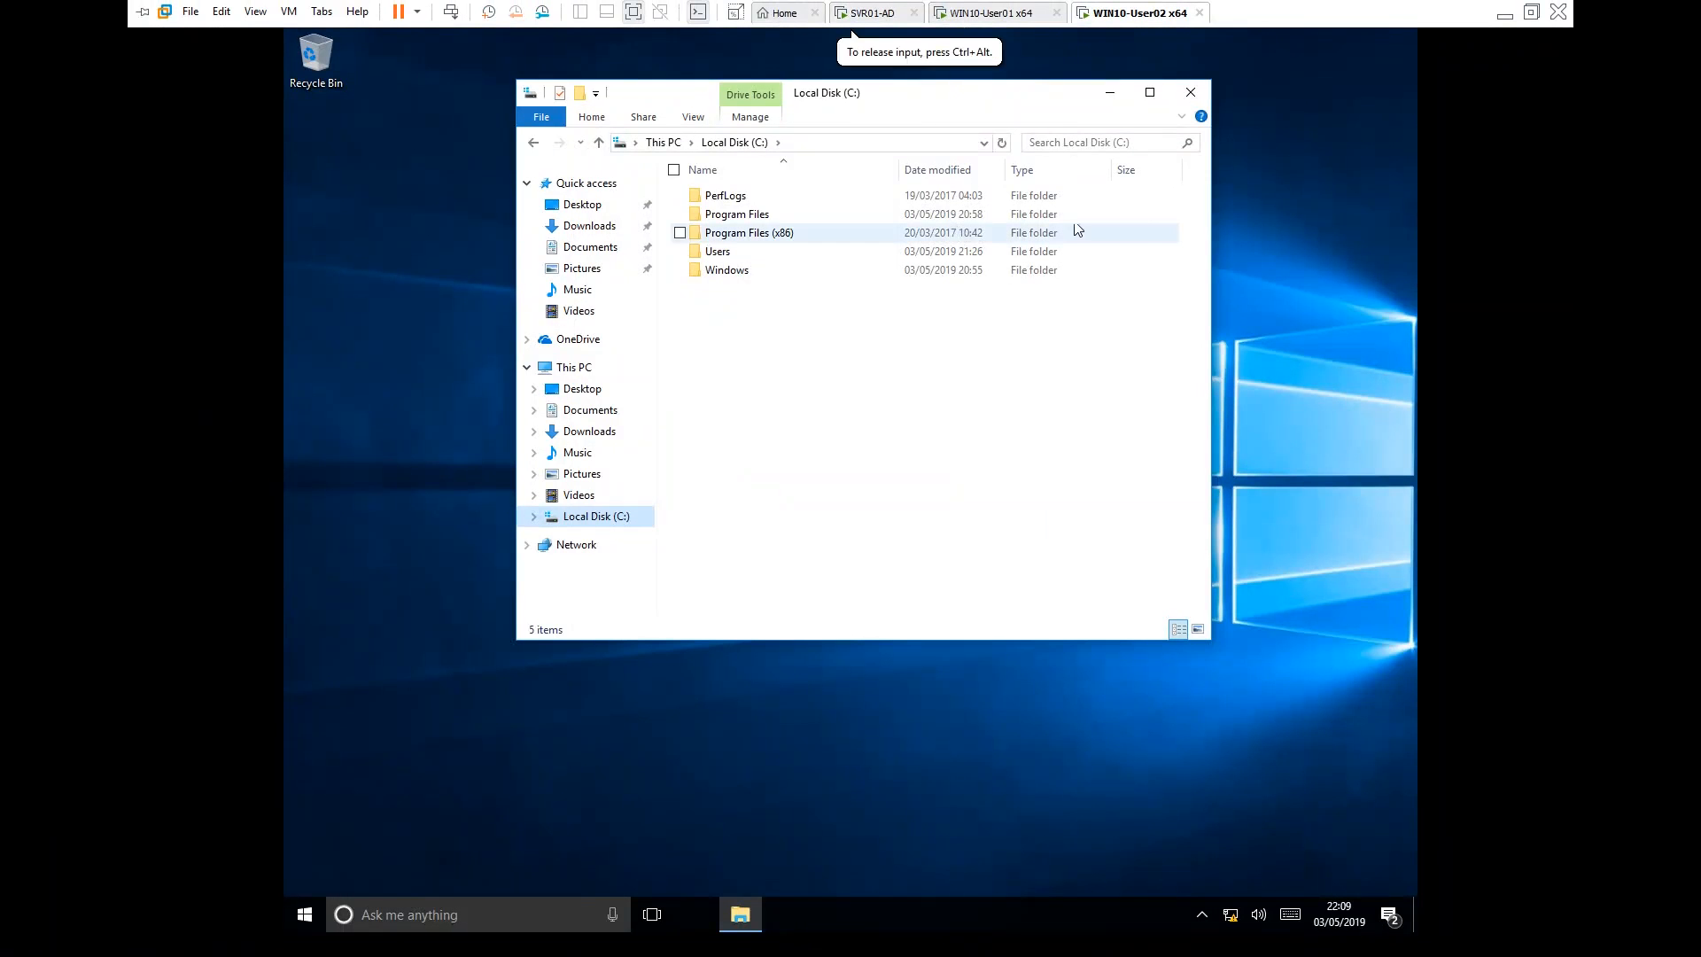
Close File Explorer and sign the HR user out of WIN10-User02
{"action": "left_click", "coordinate": [1188, 95]}
{"action": "mouse_move", "coordinate": [1088, 24]}
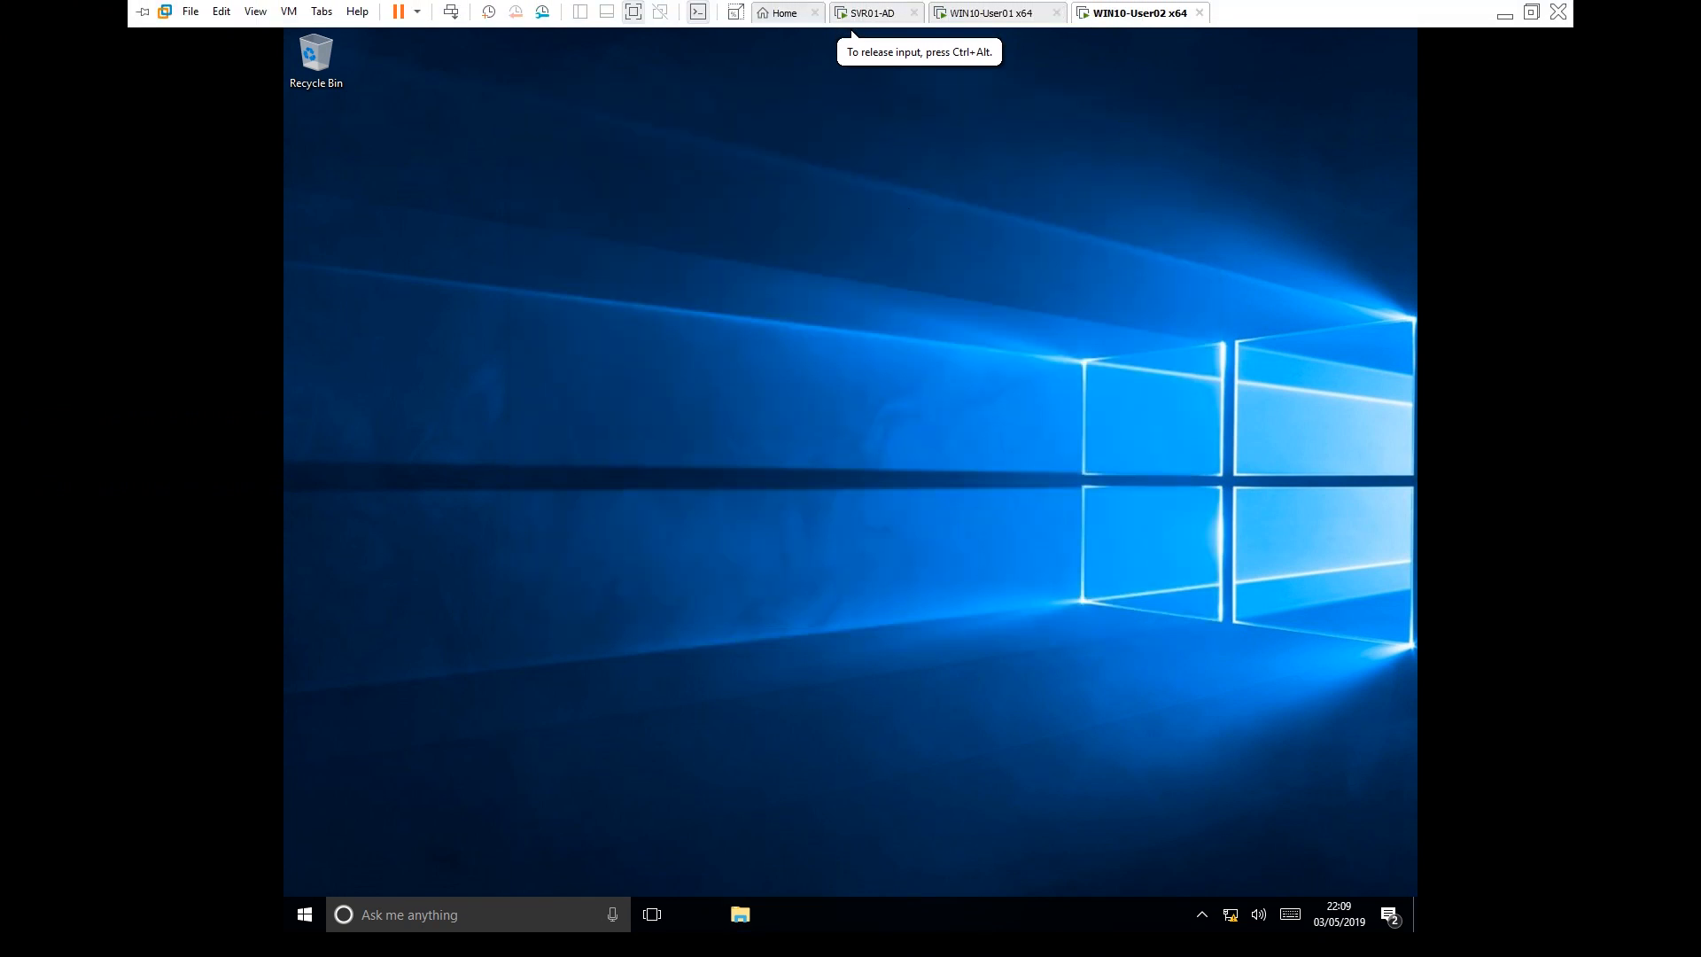
{"action": "right_click", "coordinate": [305, 914]}
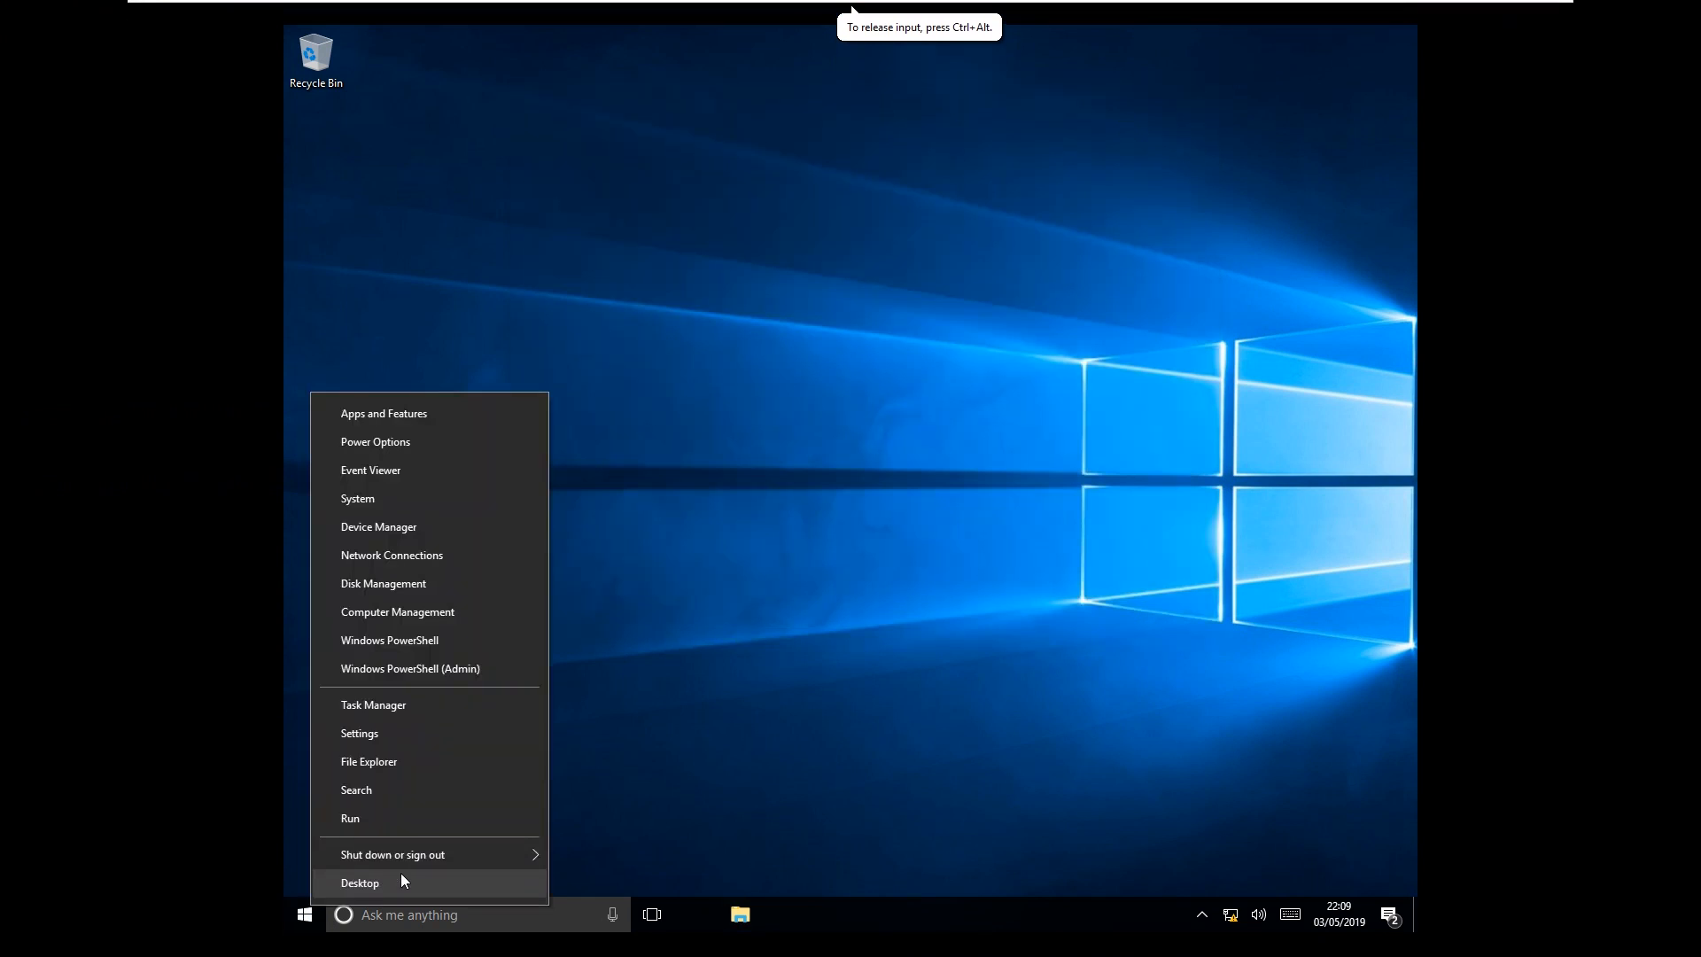
{"action": "mouse_move", "coordinate": [432, 855]}
{"action": "left_click", "coordinate": [635, 791]}
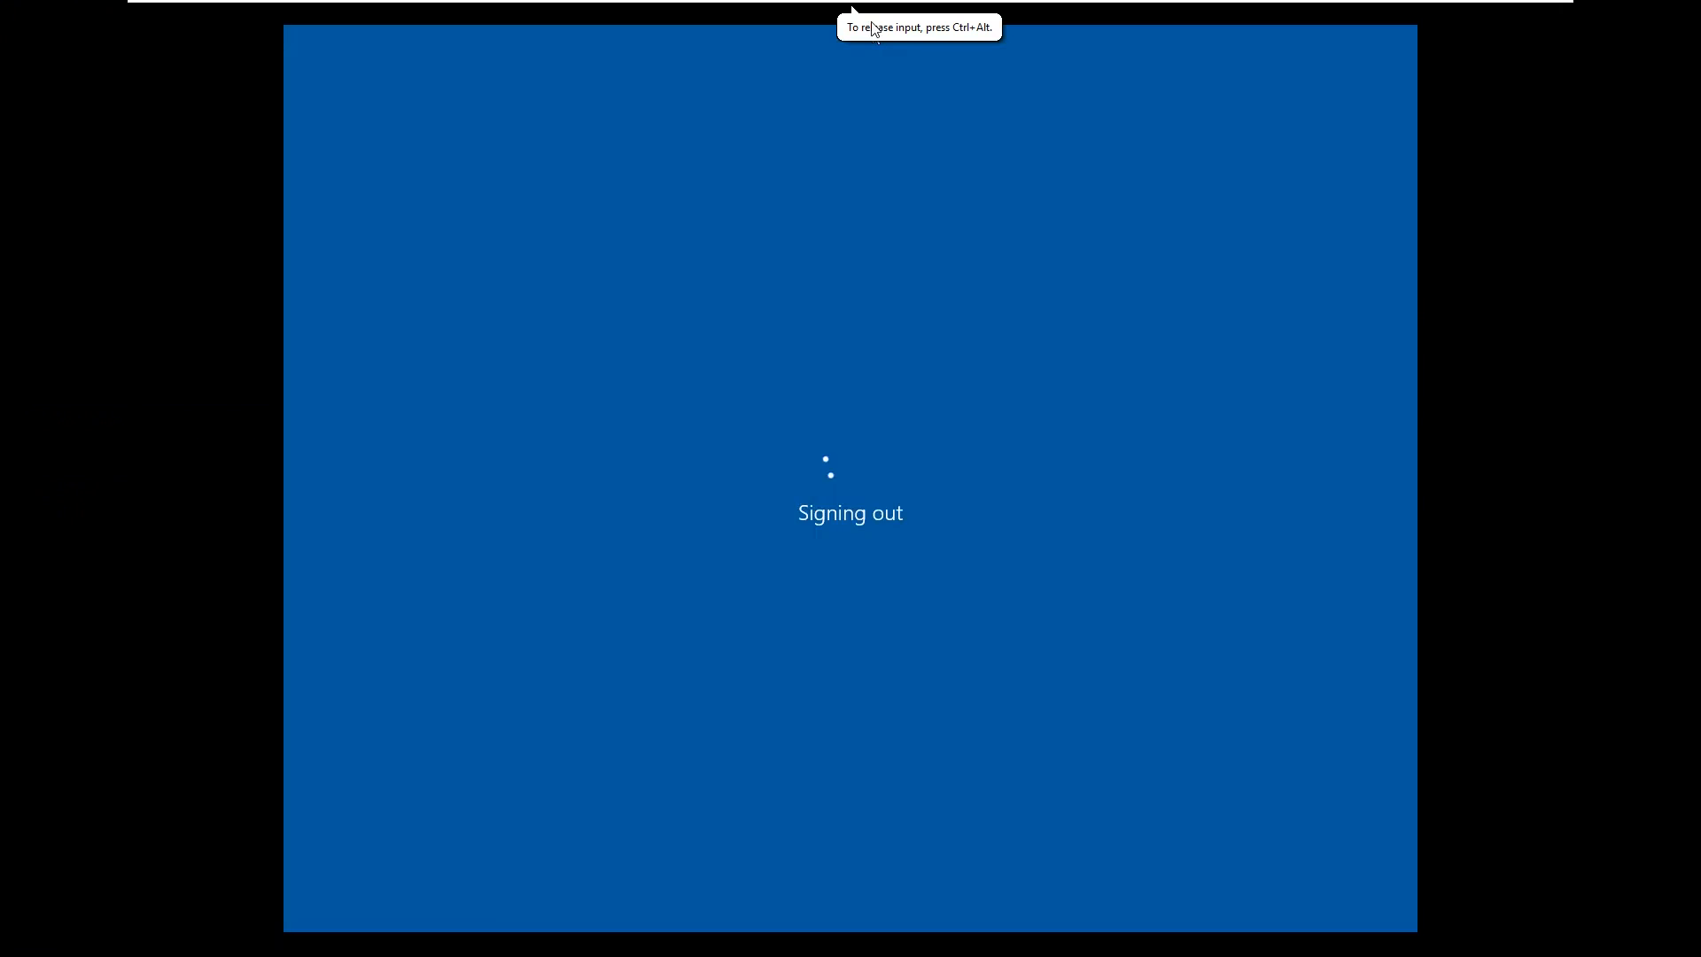
{"action": "mouse_move", "coordinate": [884, 8]}
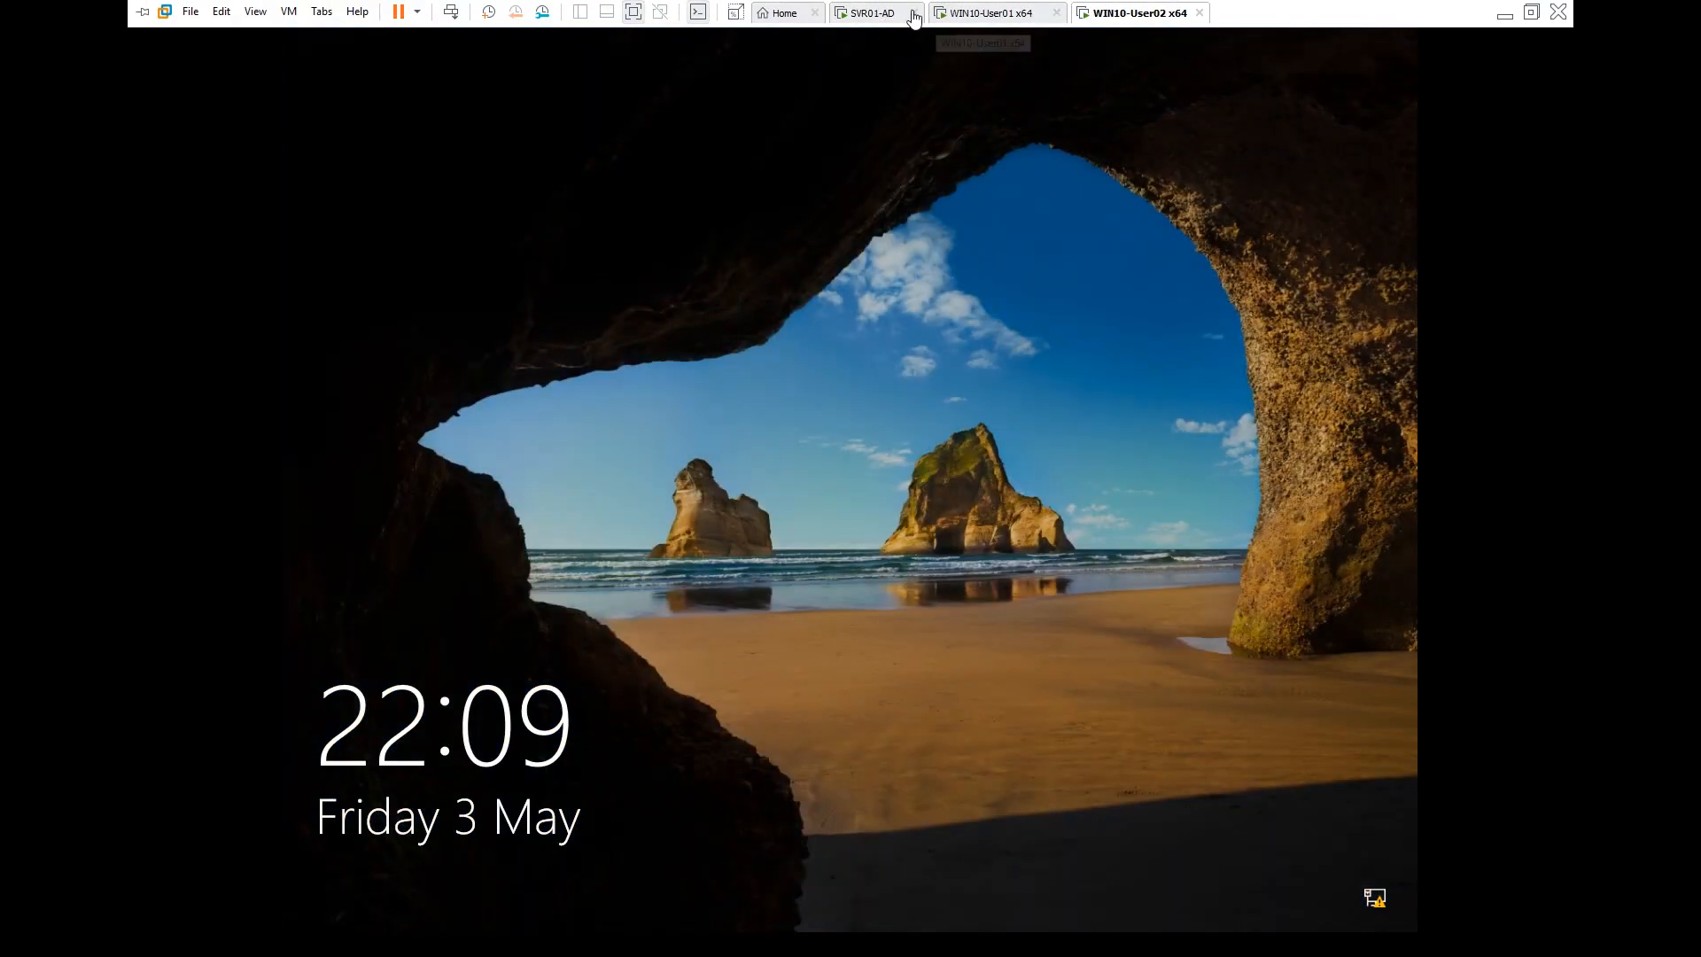
{"action": "left_click", "coordinate": [884, 11]}
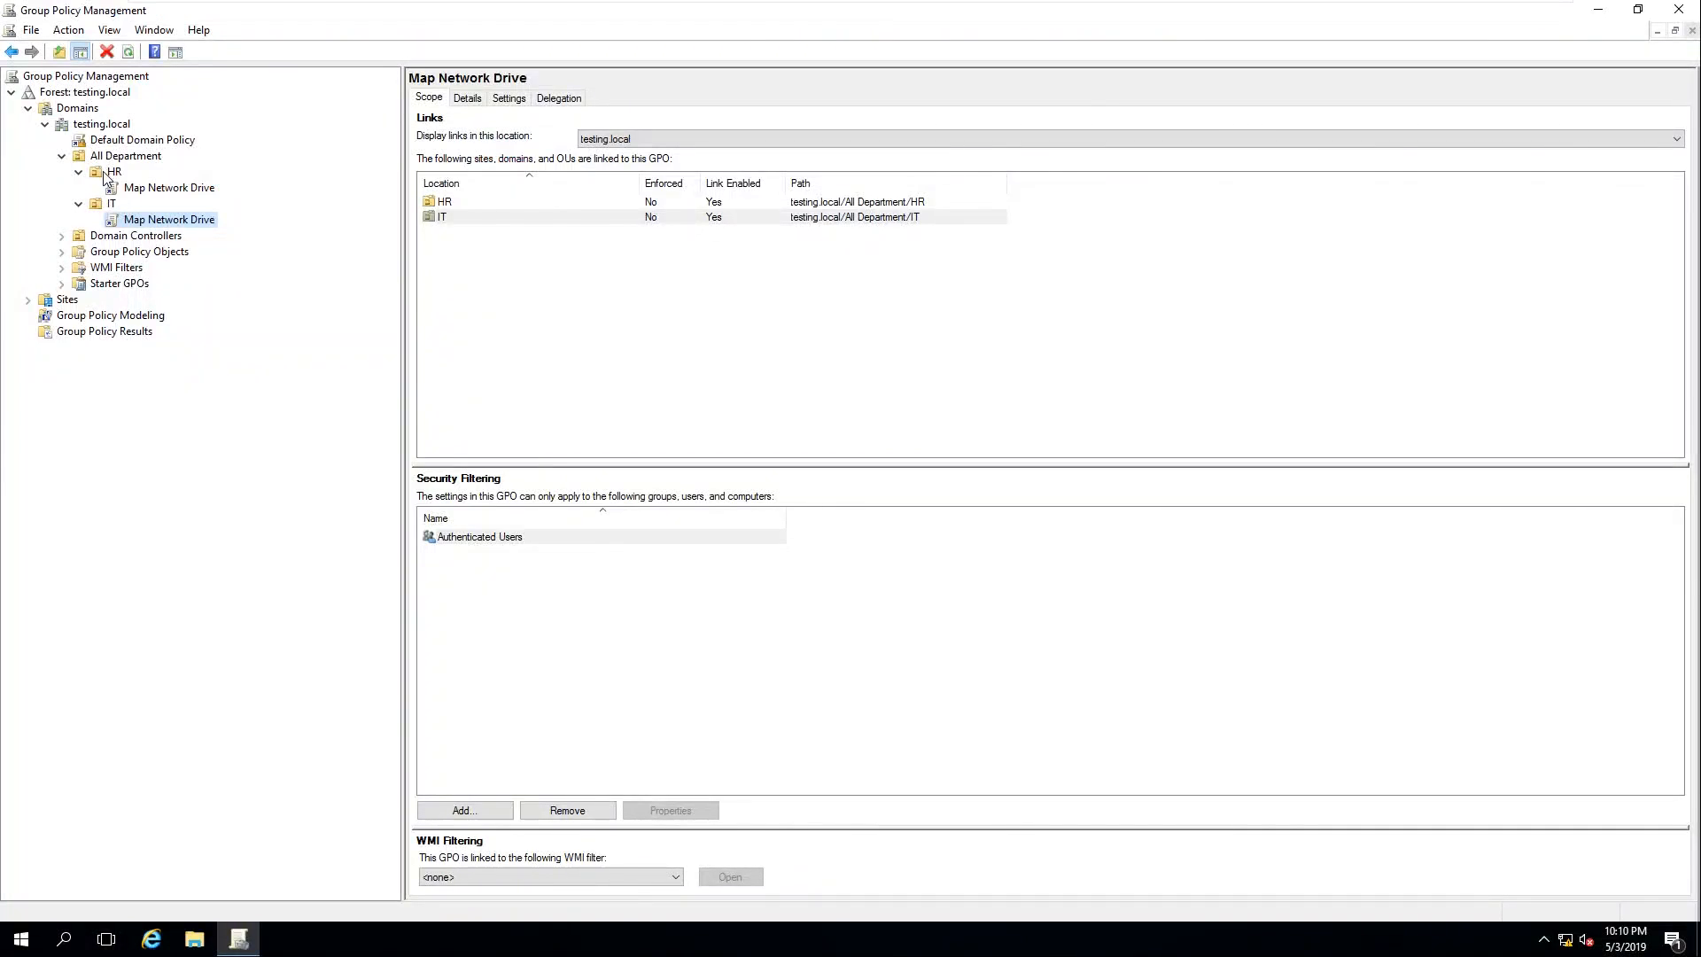
Browse the Link an Existing GPO list for HR and cancel without changes
{"action": "right_click", "coordinate": [106, 172]}
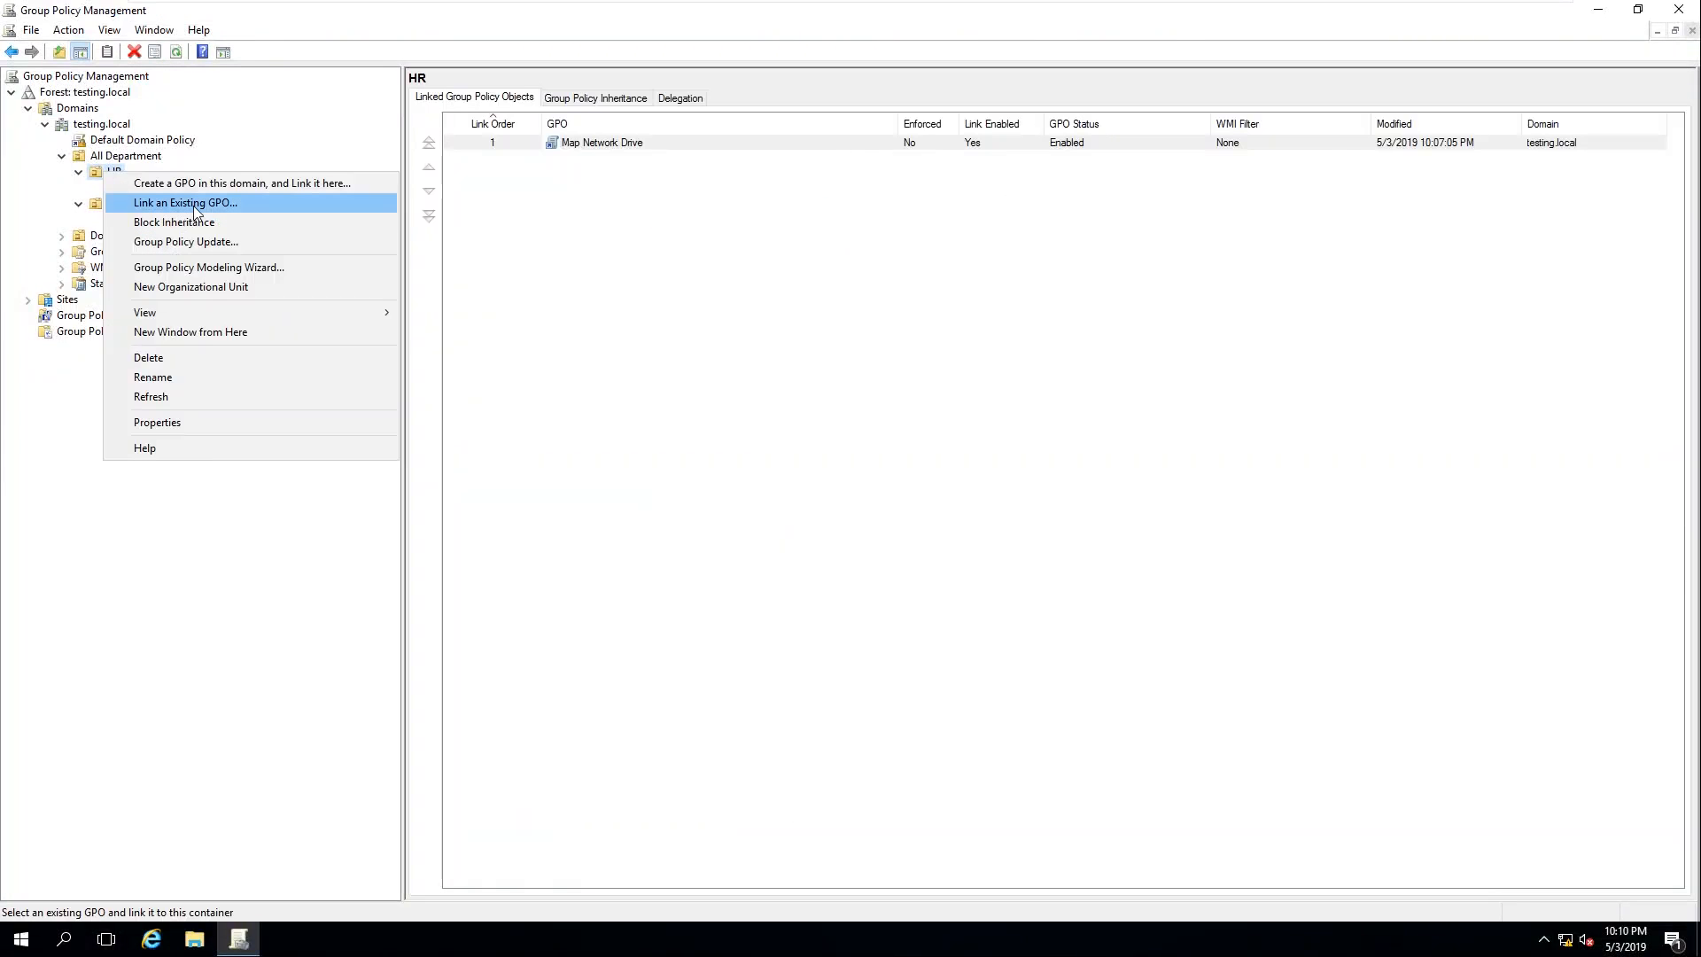
{"action": "left_click", "coordinate": [195, 203]}
{"action": "left_click", "coordinate": [738, 431]}
{"action": "left_click", "coordinate": [737, 416]}
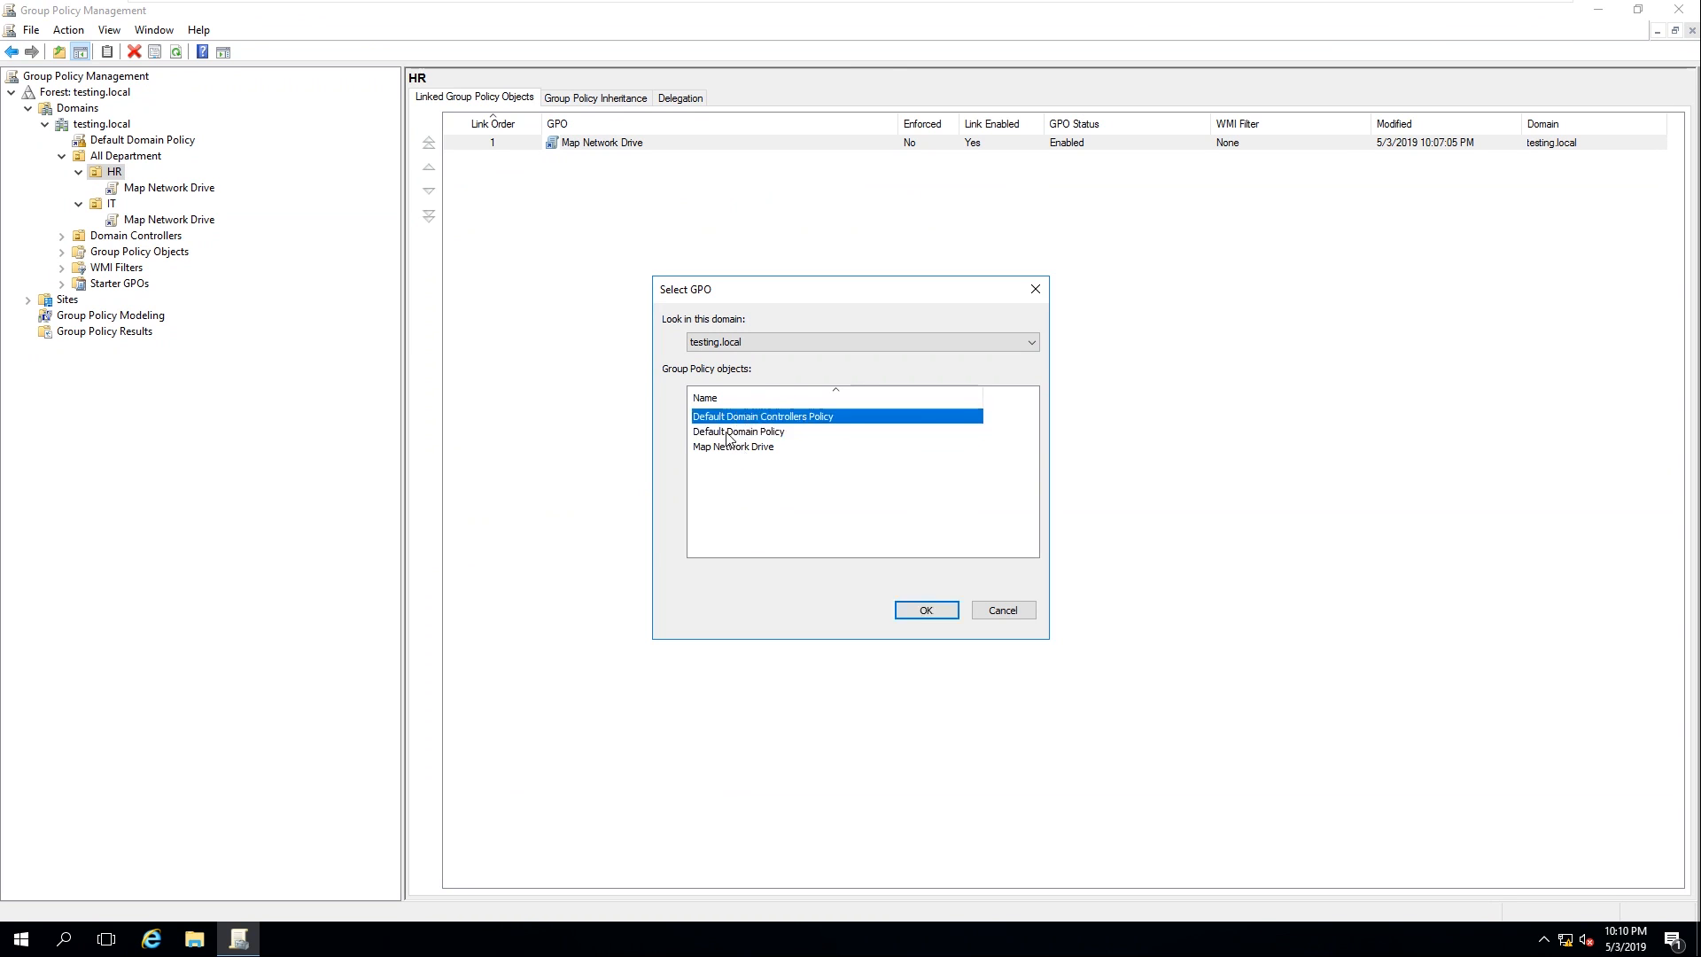
{"action": "left_click", "coordinate": [728, 434]}
{"action": "left_click", "coordinate": [734, 449]}
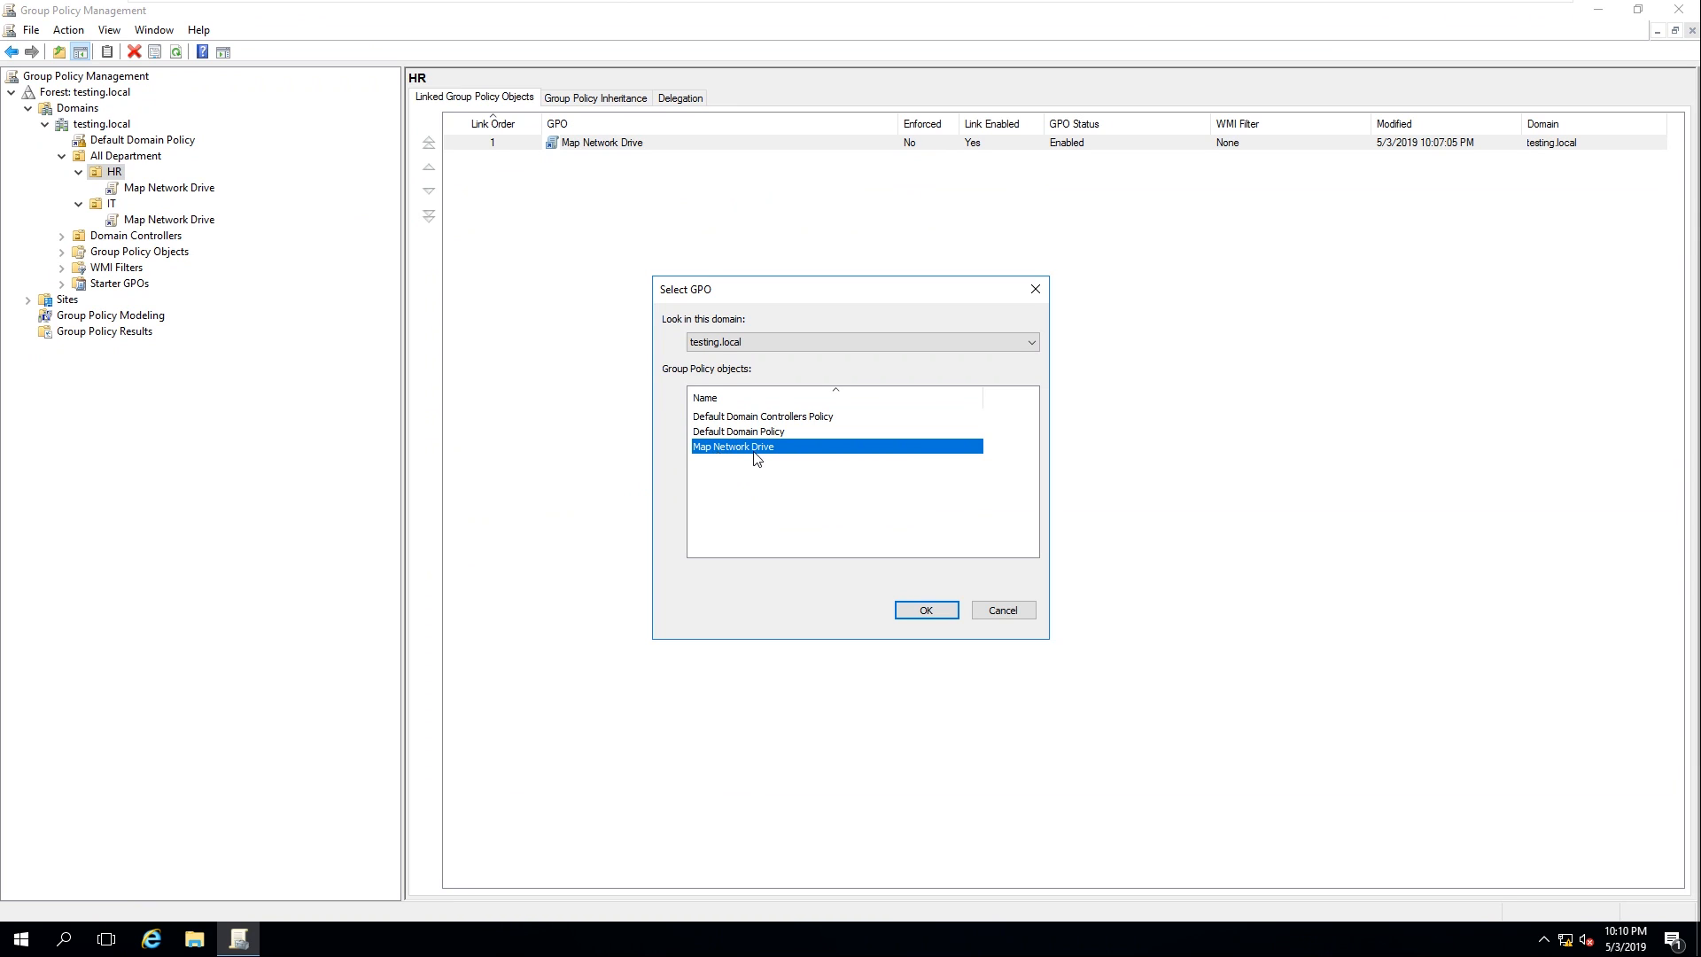
{"action": "left_click", "coordinate": [1004, 611]}
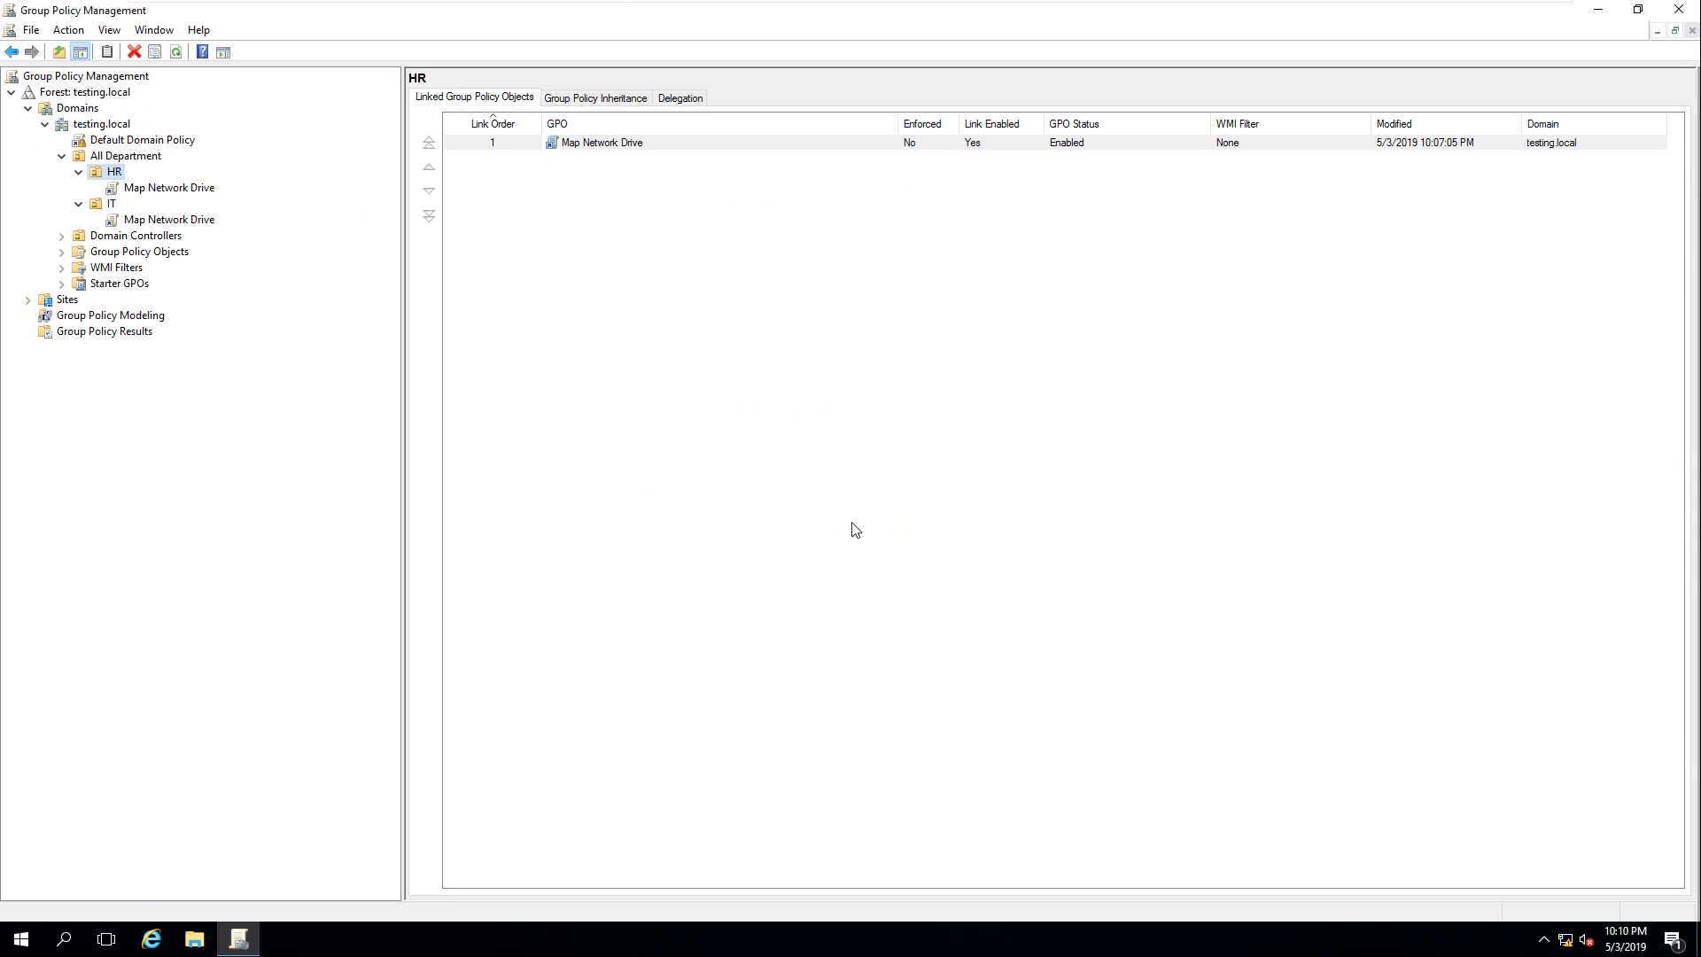
Inspect the All Department and IT OUs' links, cancelling the IT GPO list unchanged
{"action": "left_click", "coordinate": [114, 159]}
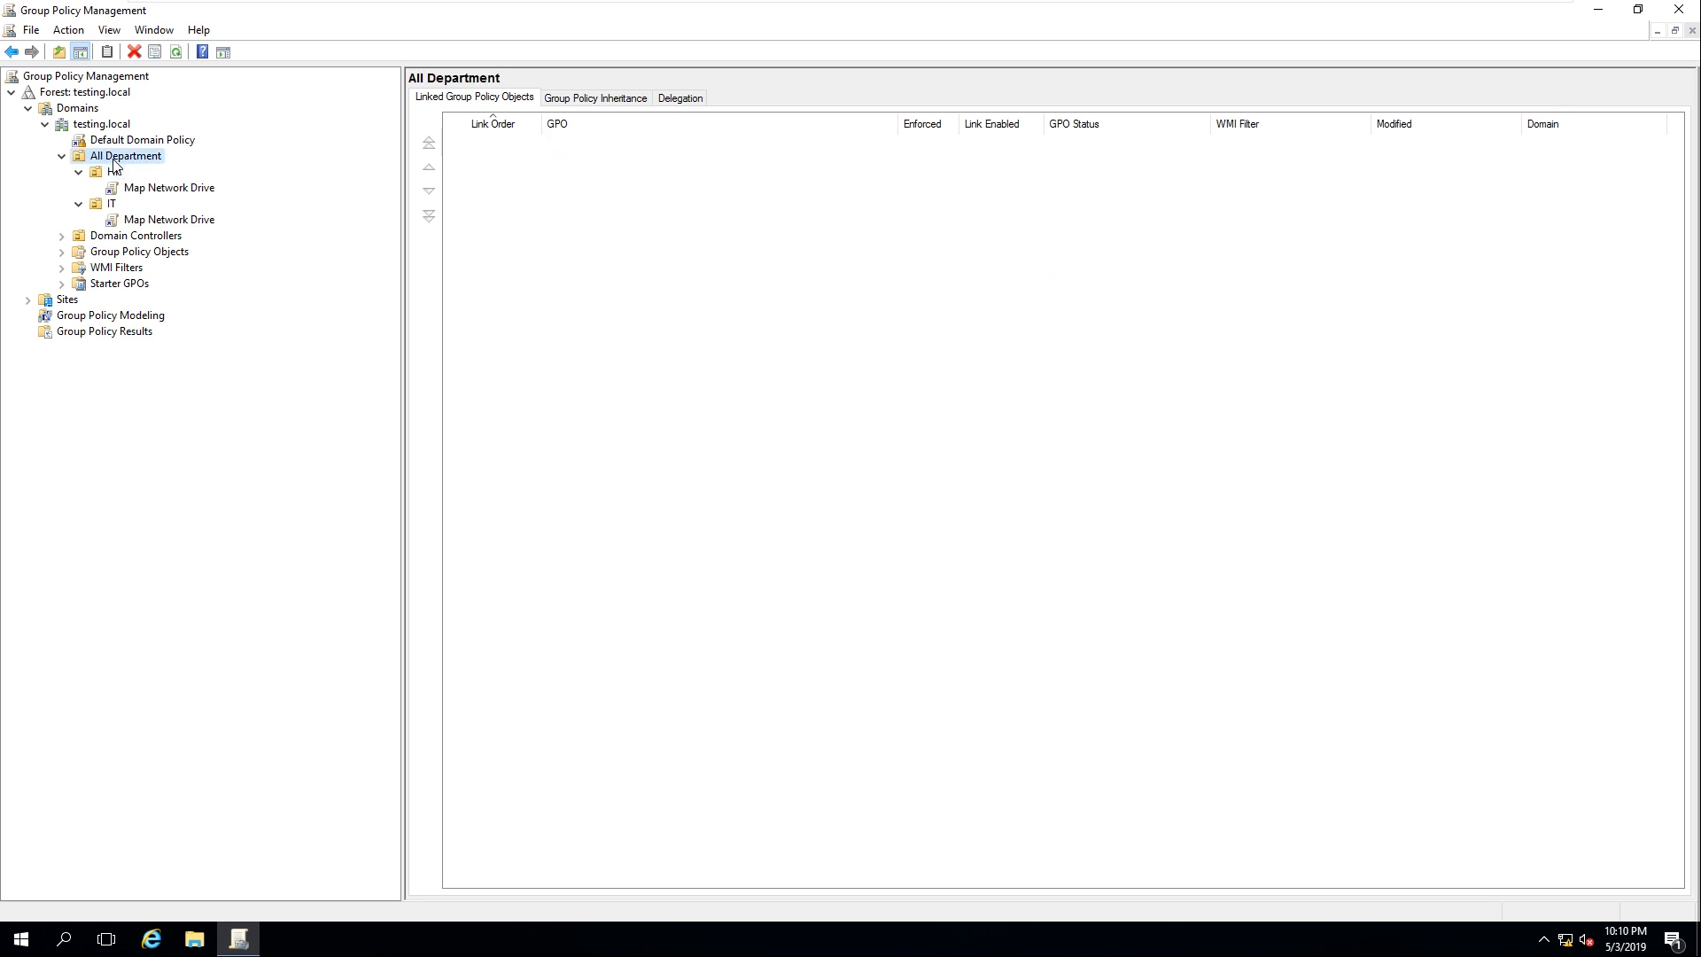
{"action": "left_click", "coordinate": [103, 205]}
{"action": "right_click", "coordinate": [103, 207]}
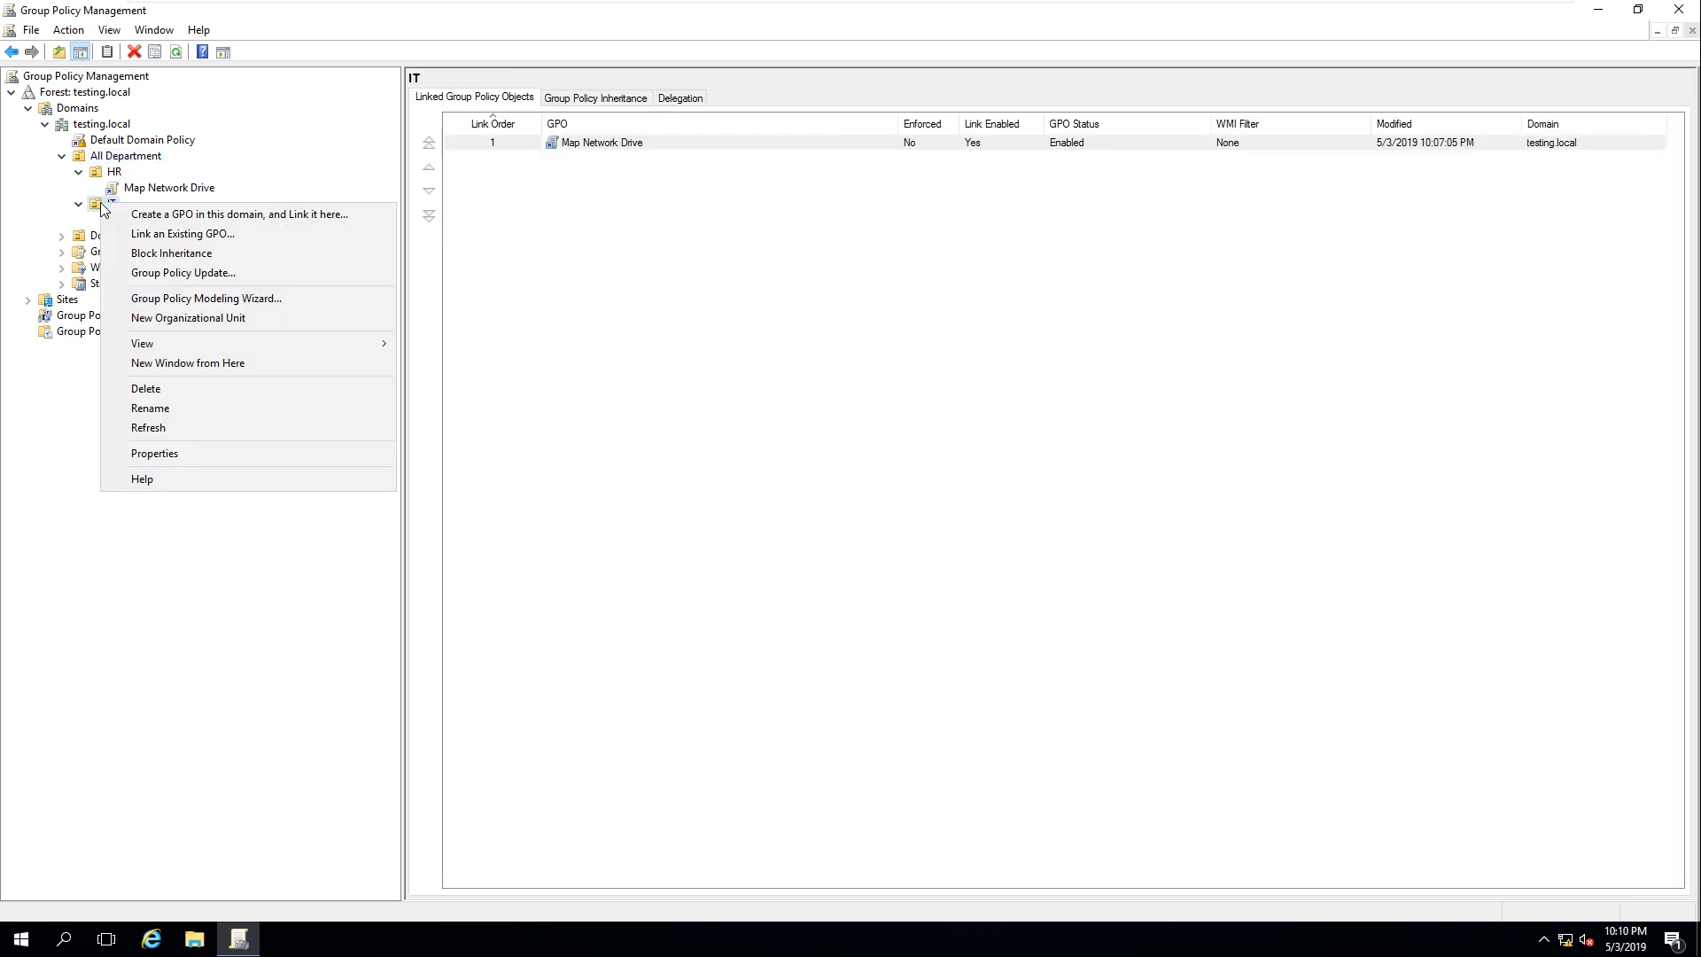
{"action": "left_click", "coordinate": [257, 233]}
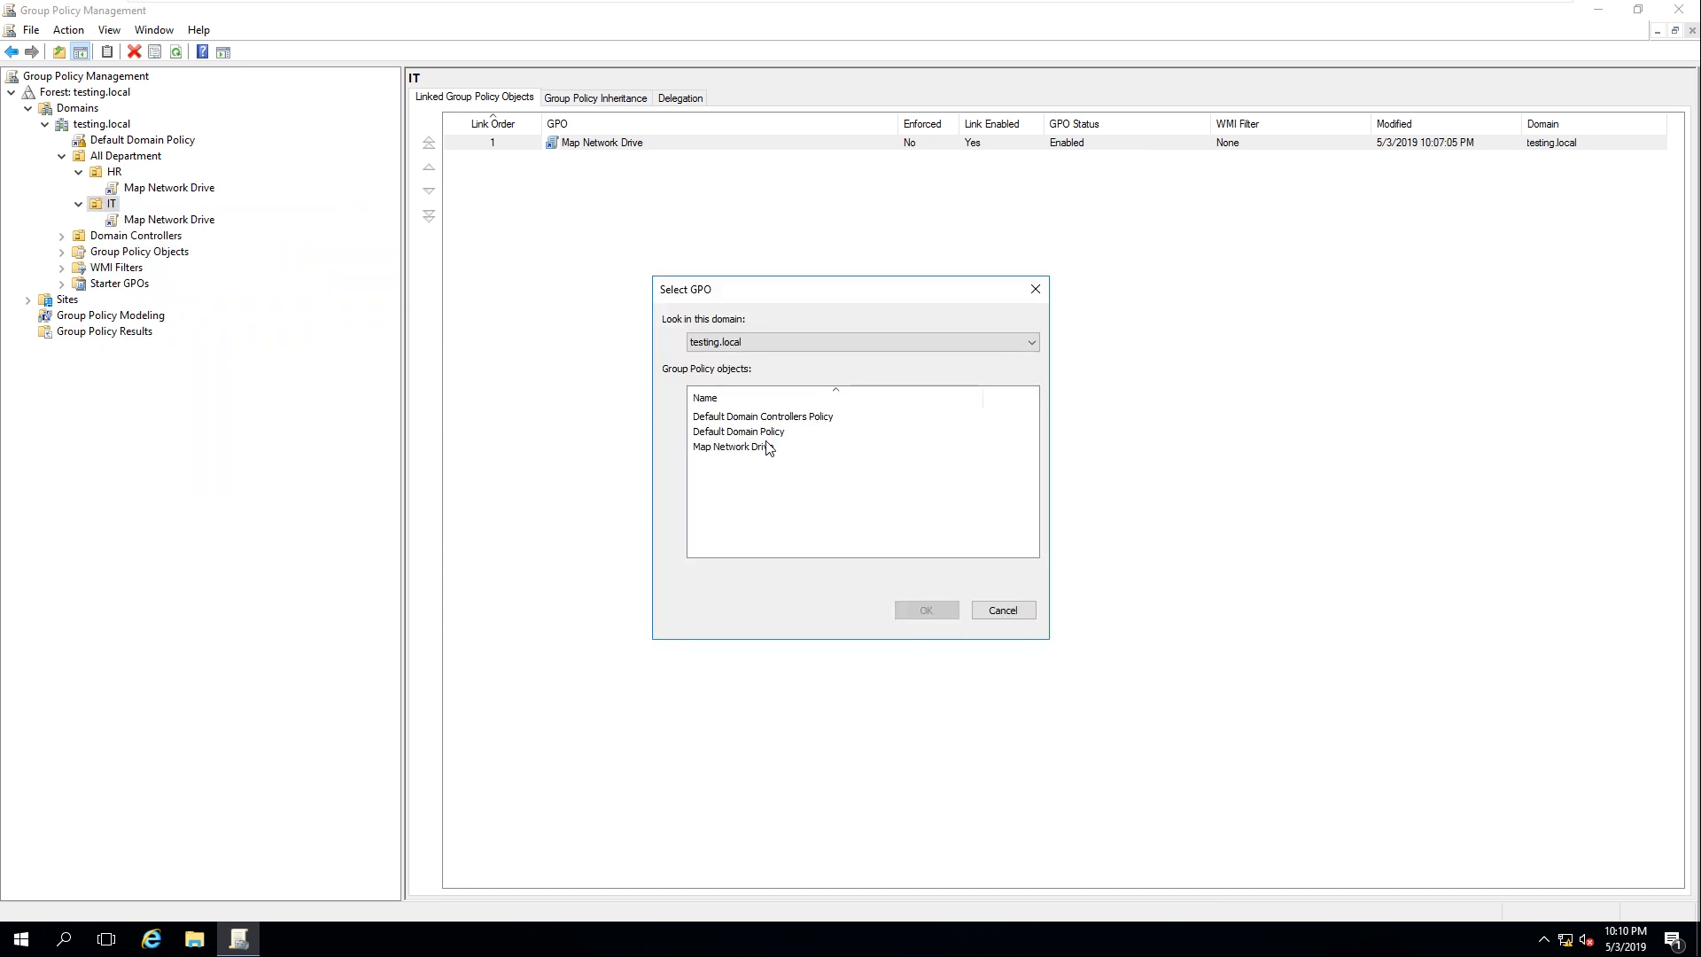
{"action": "left_click", "coordinate": [1004, 610]}
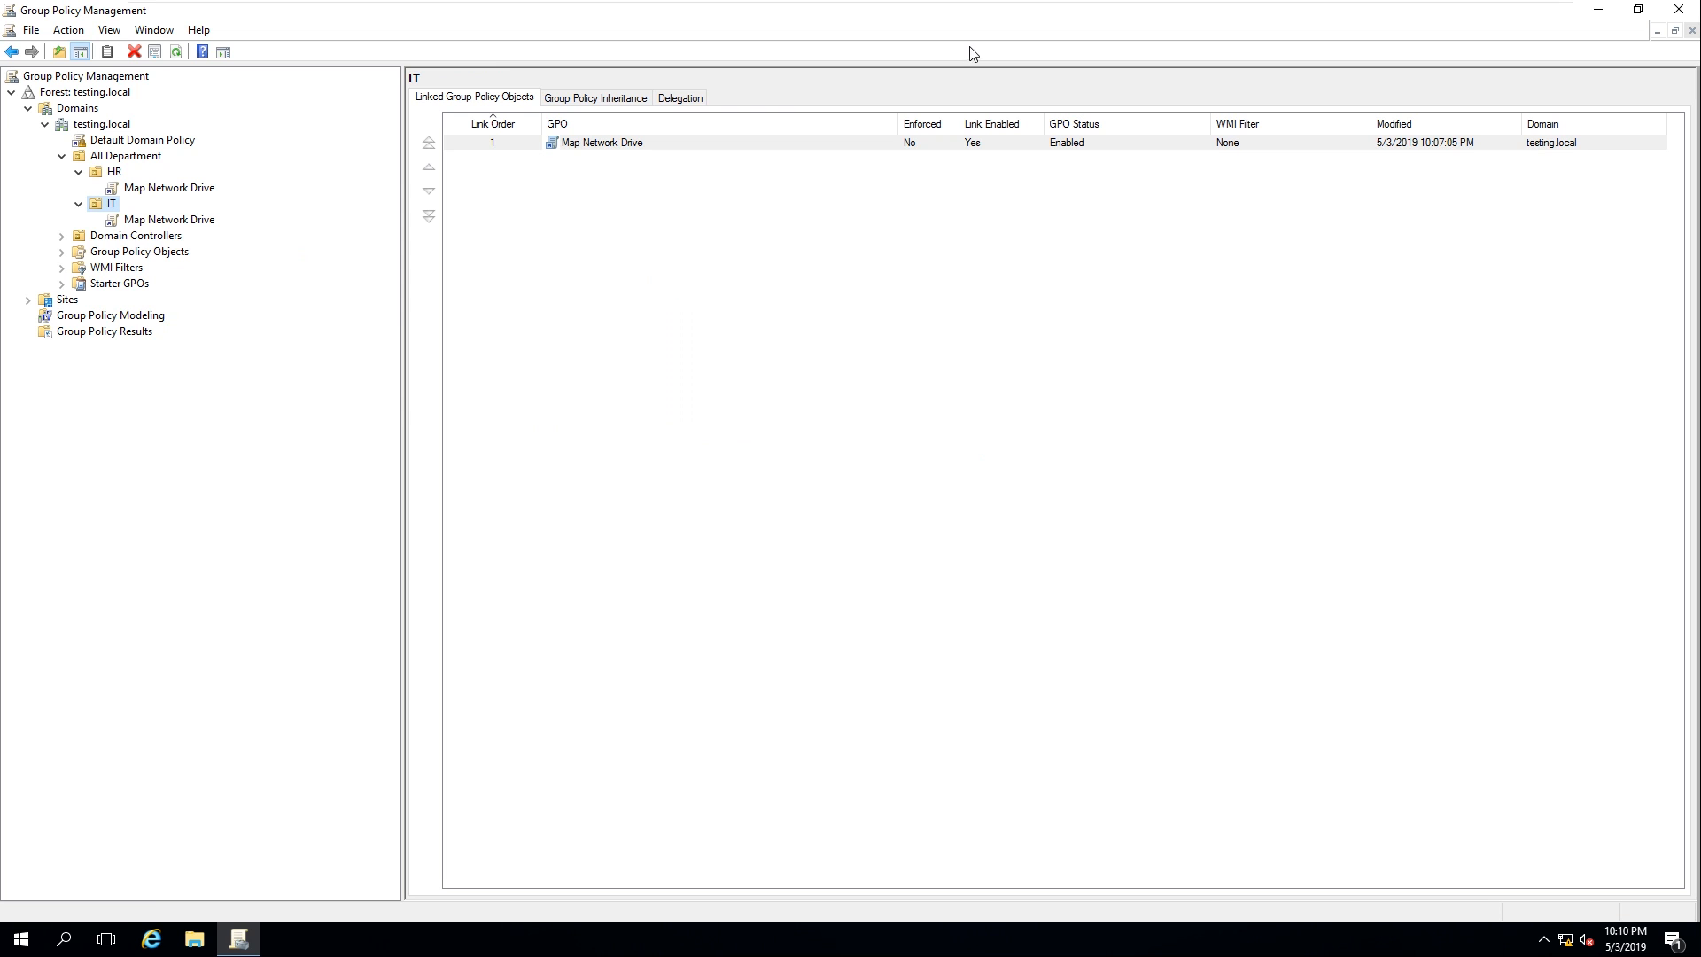
{"action": "left_click", "coordinate": [112, 173]}
Switch to WIN10-User02 and bring up the HR user's sign-in prompt
{"action": "mouse_move", "coordinate": [812, 5]}
{"action": "left_click", "coordinate": [1140, 12]}
{"action": "left_click", "coordinate": [831, 441]}
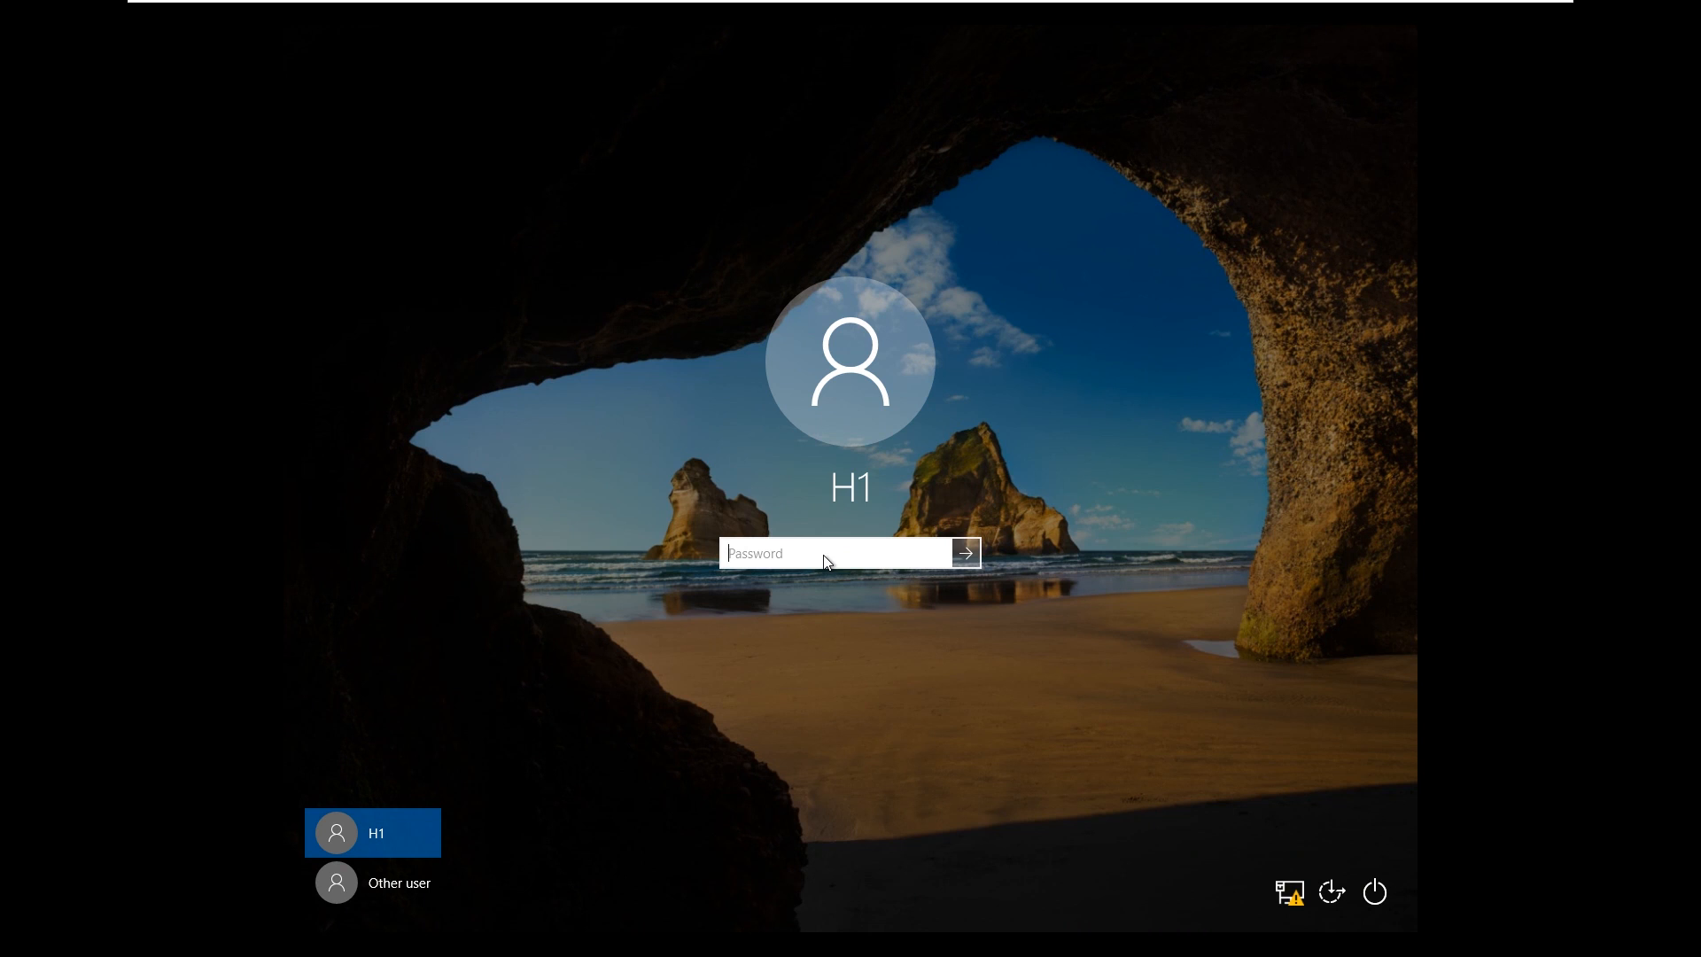
Enter the HR user's password to sign back in on WIN10-User02
{"action": "type", "text": "•••••••••••••"}
{"action": "key", "text": "Return"}
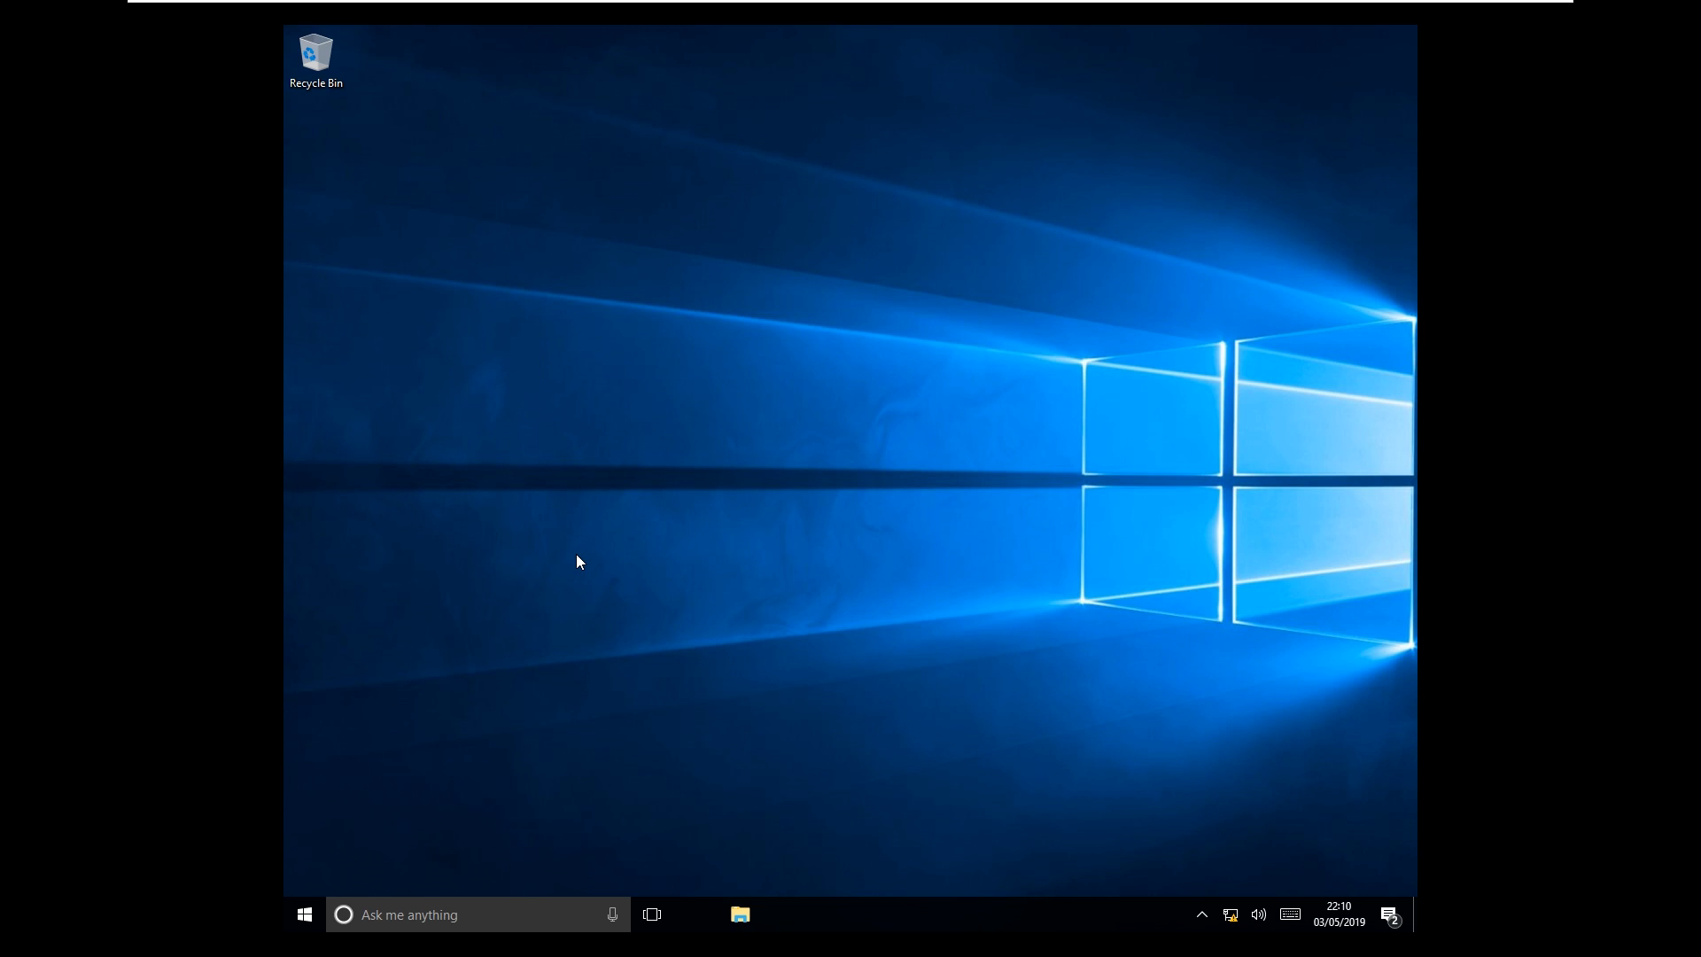
Open the empty DataShare (H:) drive in File Explorer, comparing it with Local Disk (C:), then return to the server
{"action": "left_click", "coordinate": [700, 915]}
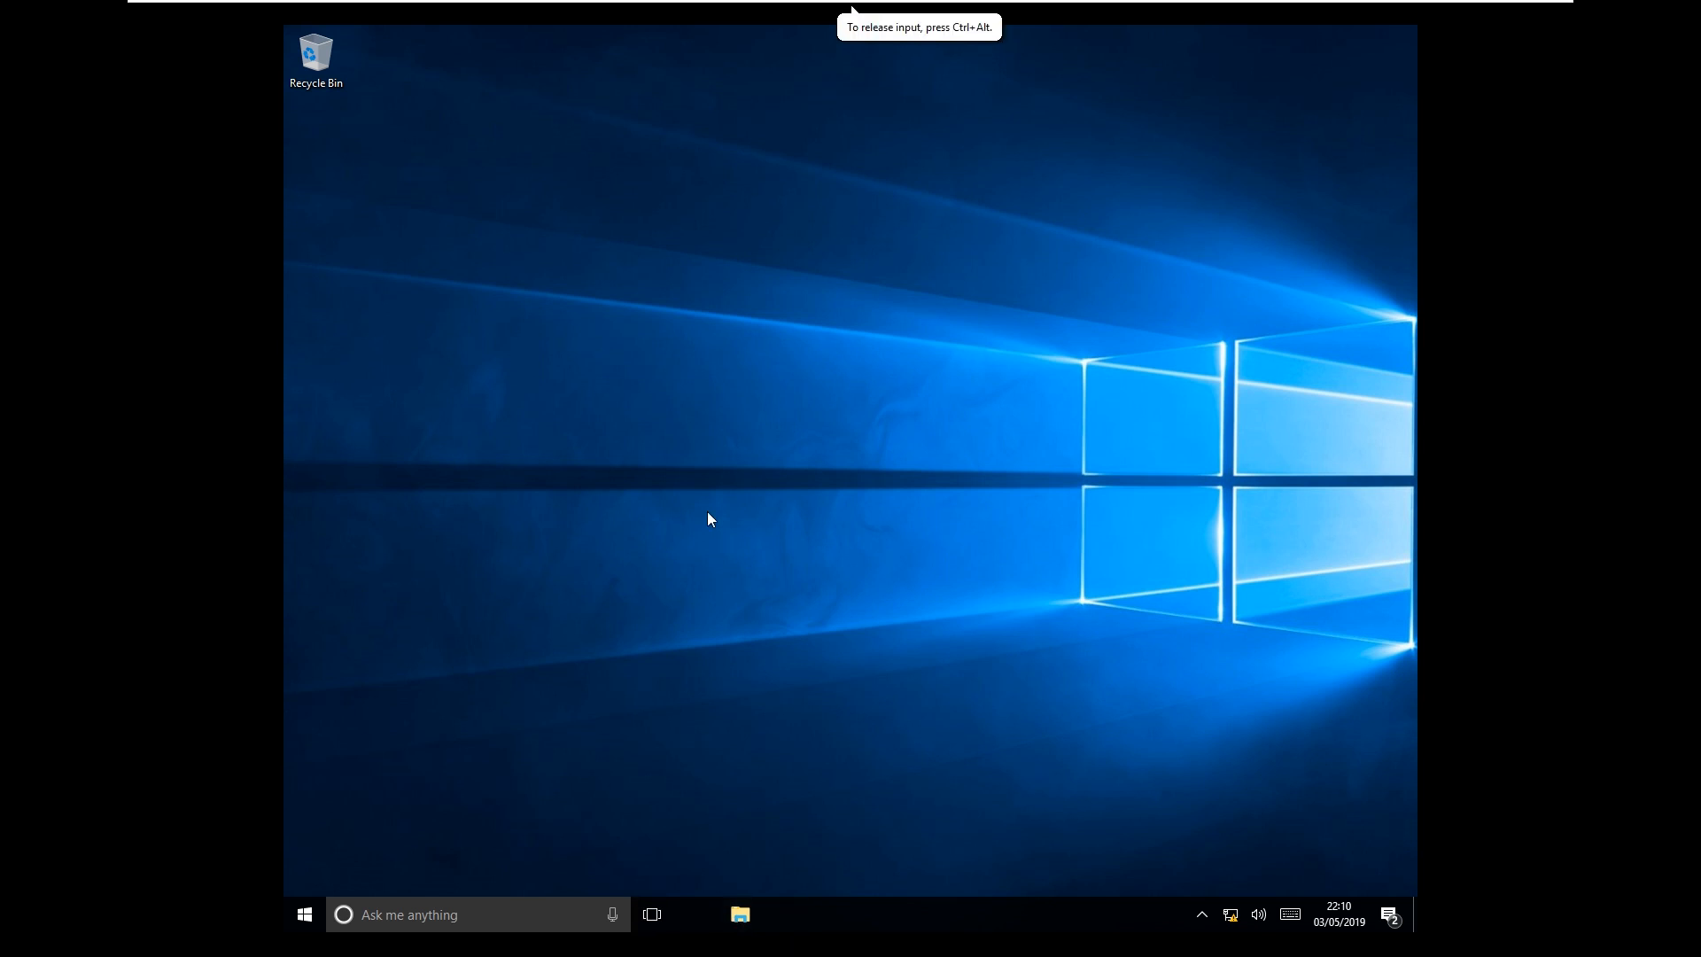
{"action": "left_click", "coordinate": [642, 542]}
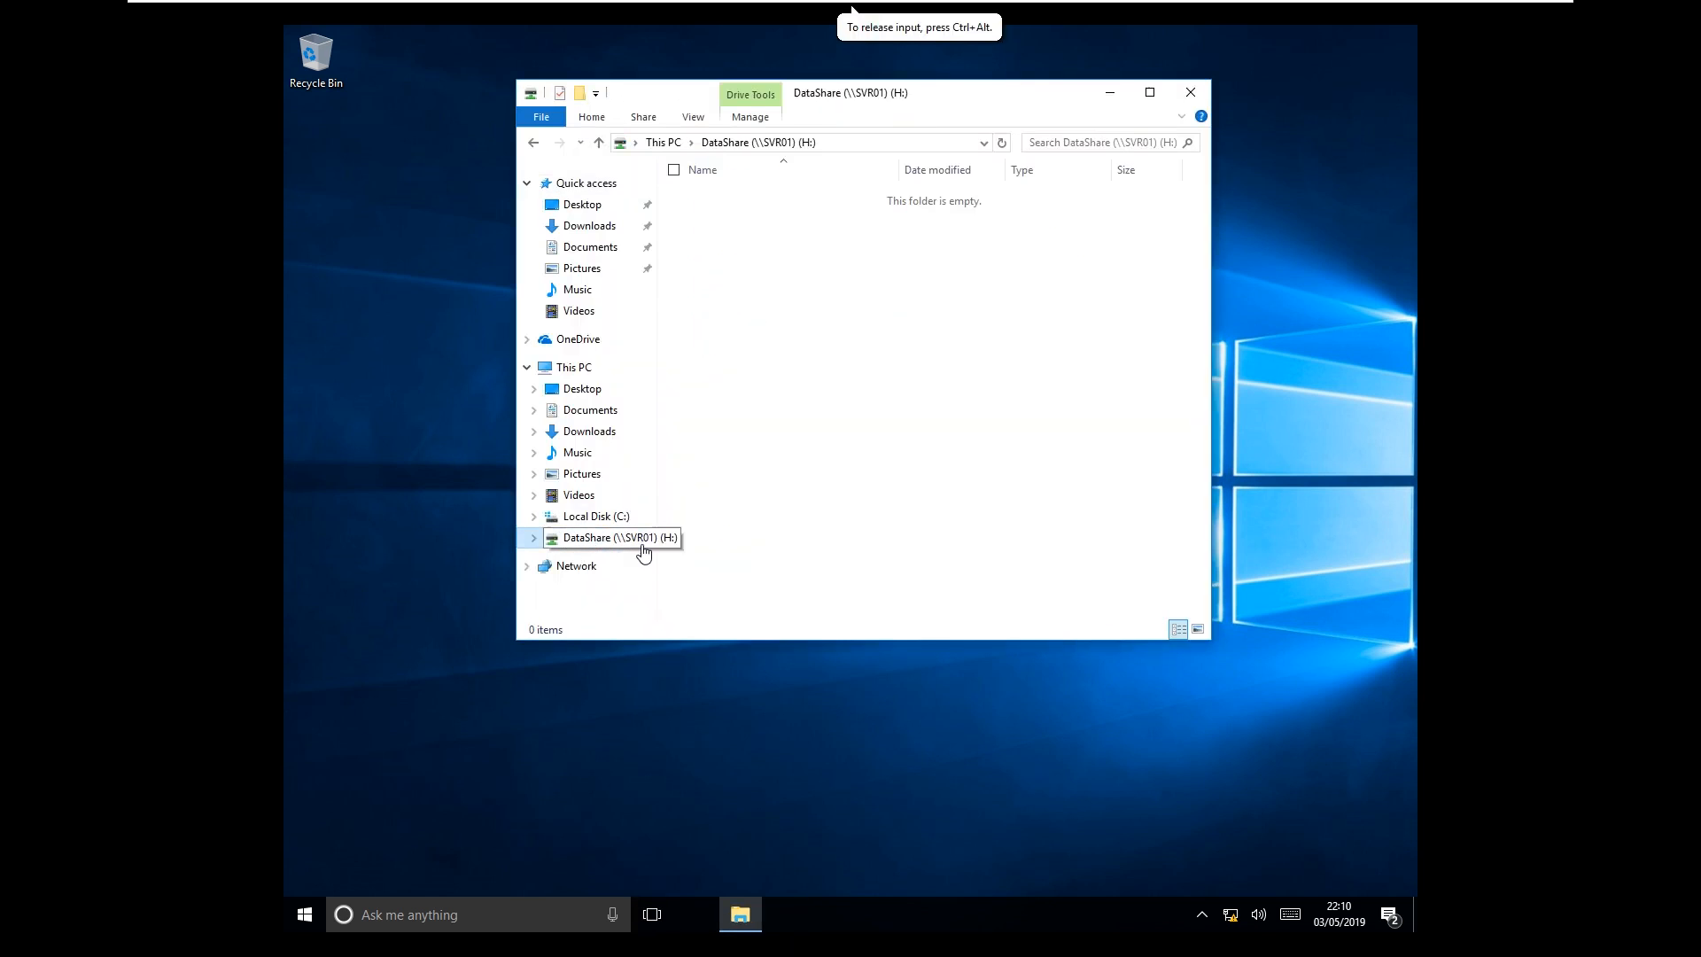
{"action": "left_click_drag", "start_coordinate": [518, 290], "coordinate": [427, 286]}
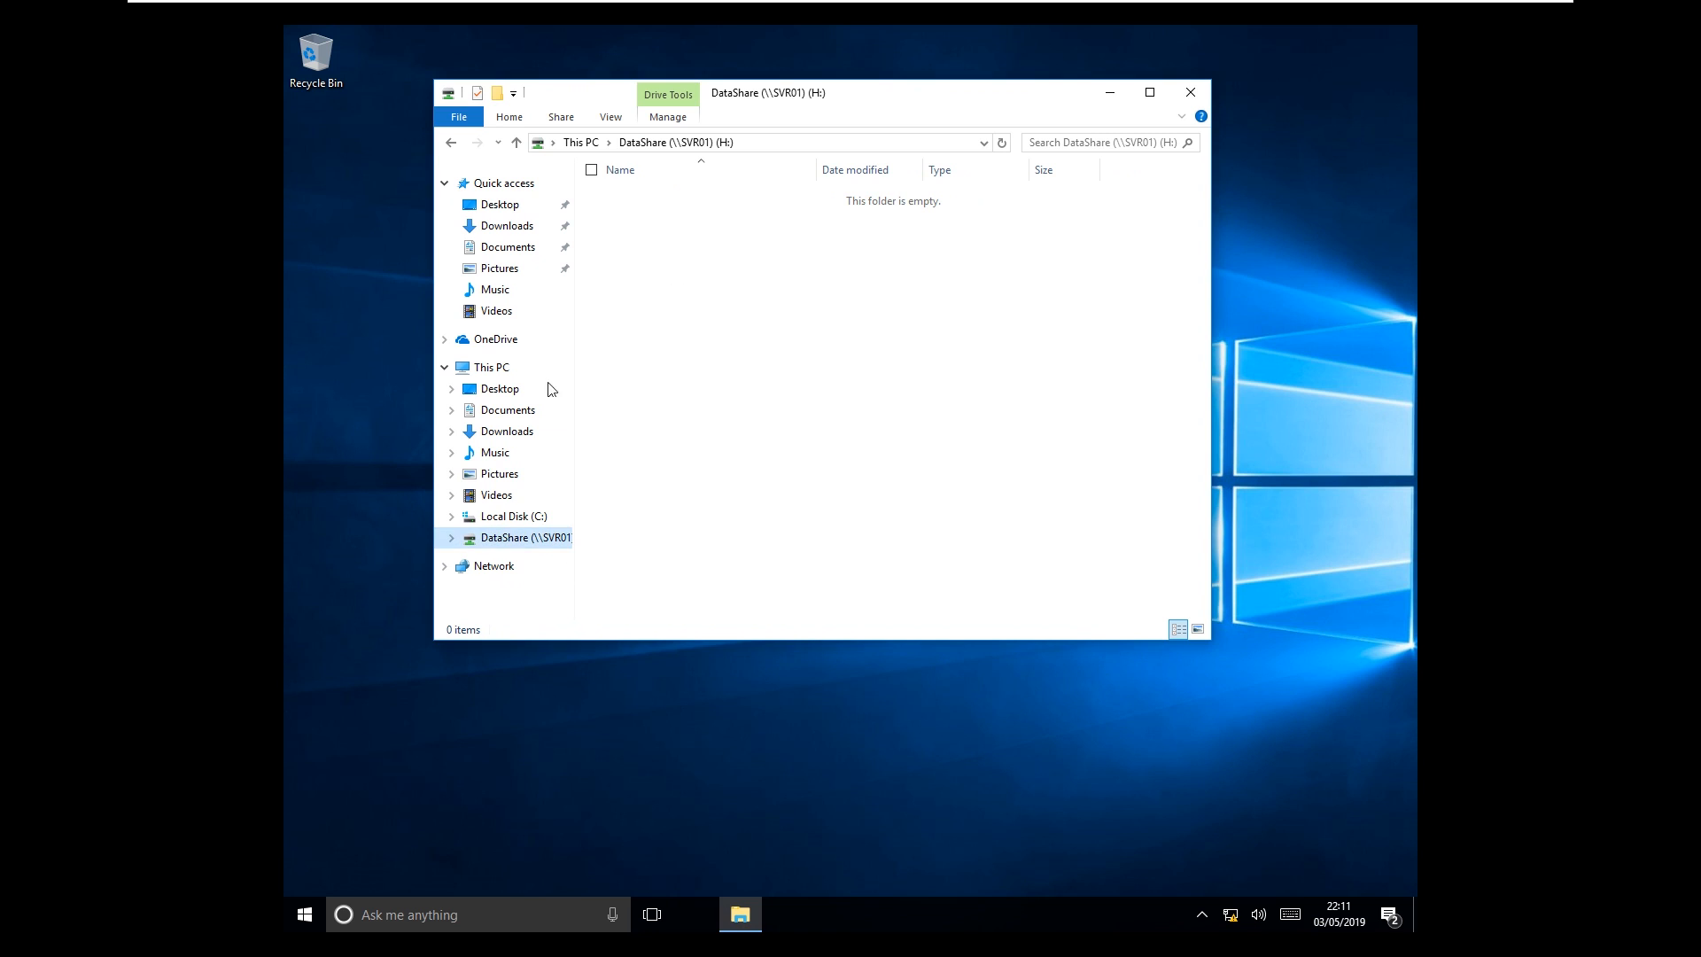
{"action": "left_click", "coordinate": [514, 516]}
{"action": "left_click", "coordinate": [523, 538]}
{"action": "left_click", "coordinate": [530, 518]}
{"action": "left_click", "coordinate": [536, 540]}
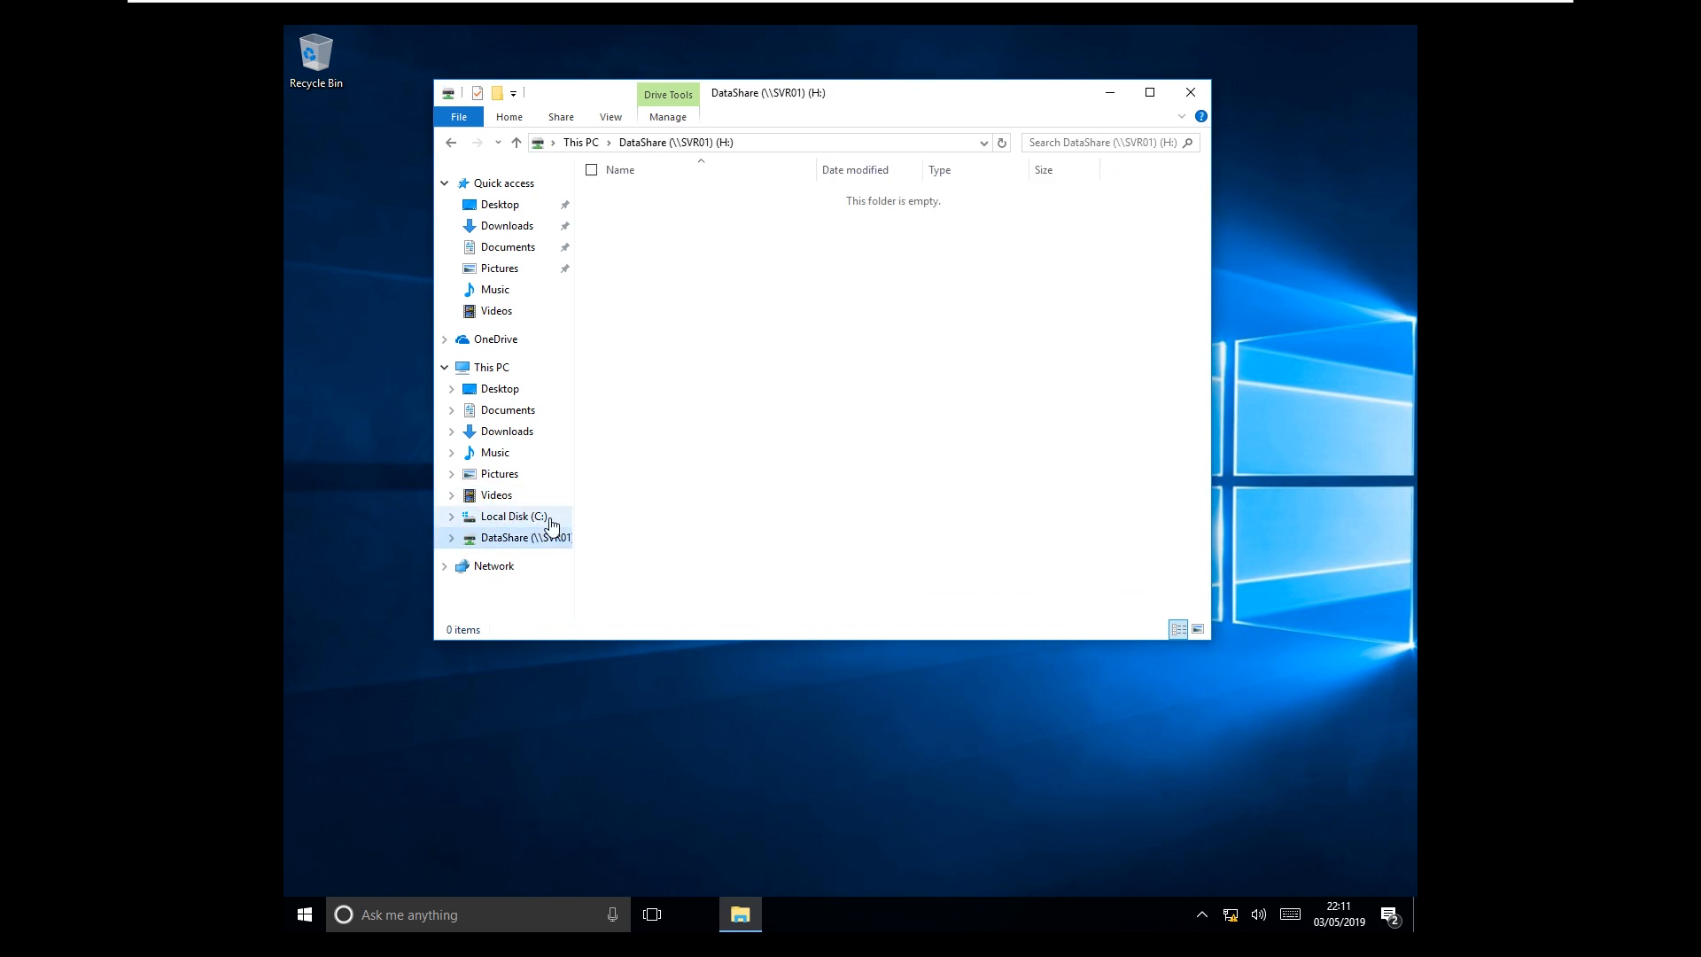
{"action": "left_click", "coordinate": [548, 519]}
{"action": "left_click", "coordinate": [555, 538]}
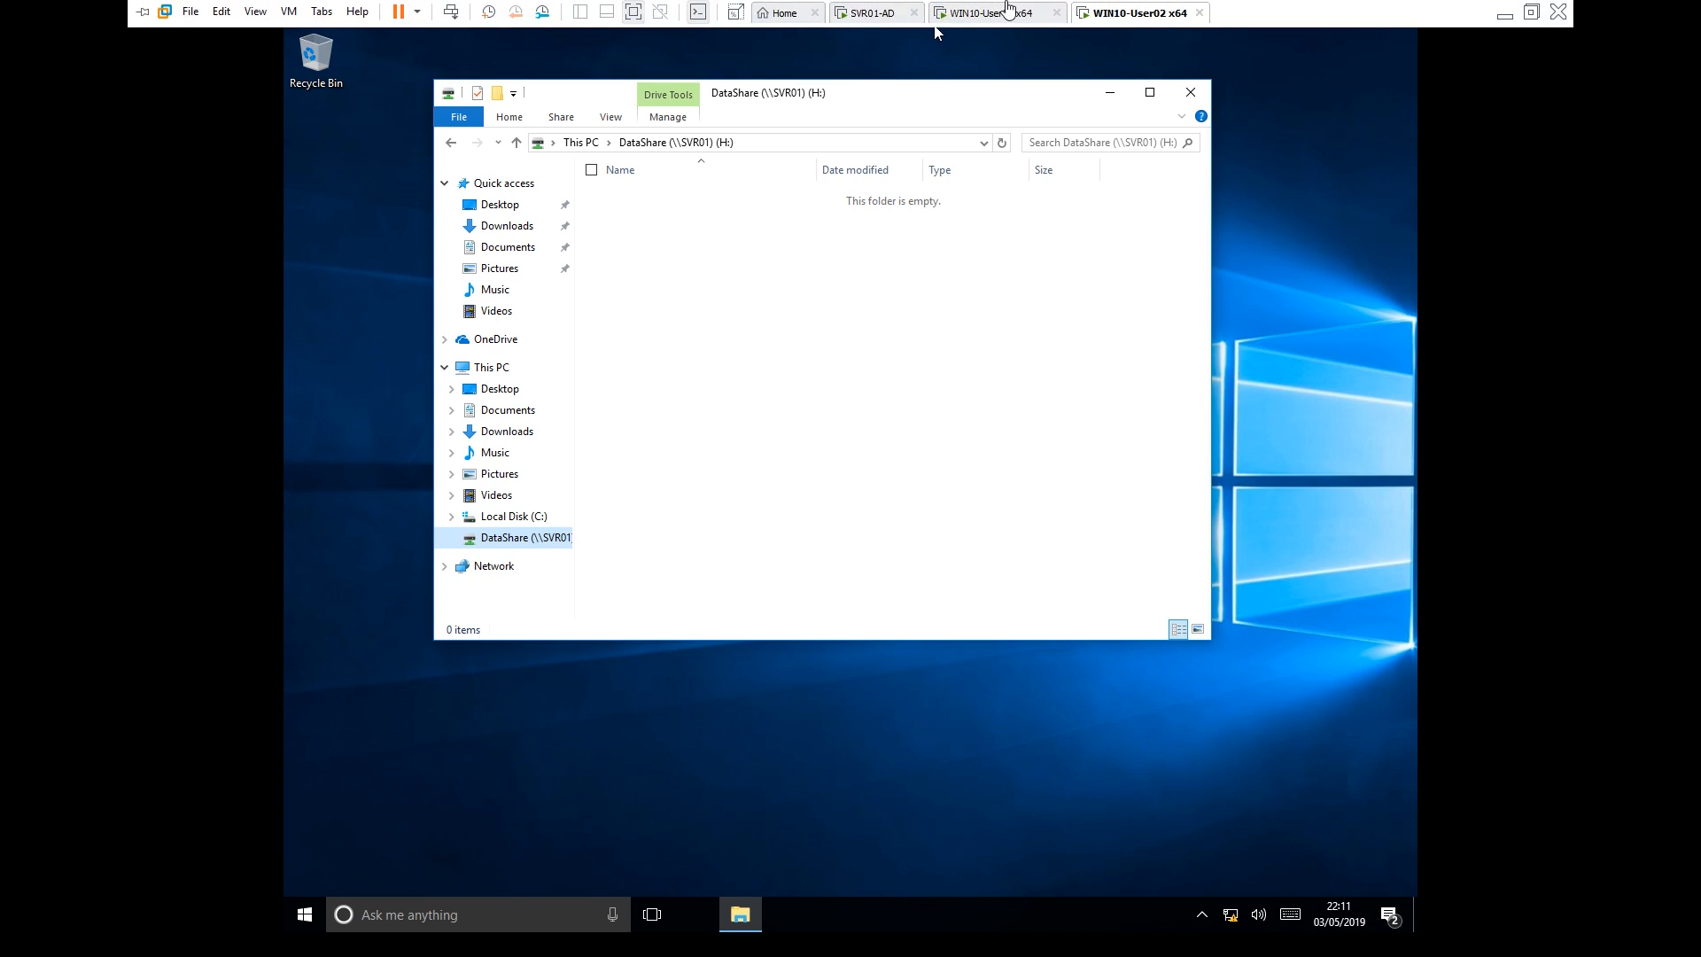
{"action": "left_click", "coordinate": [1007, 16]}
{"action": "left_click", "coordinate": [858, 14]}
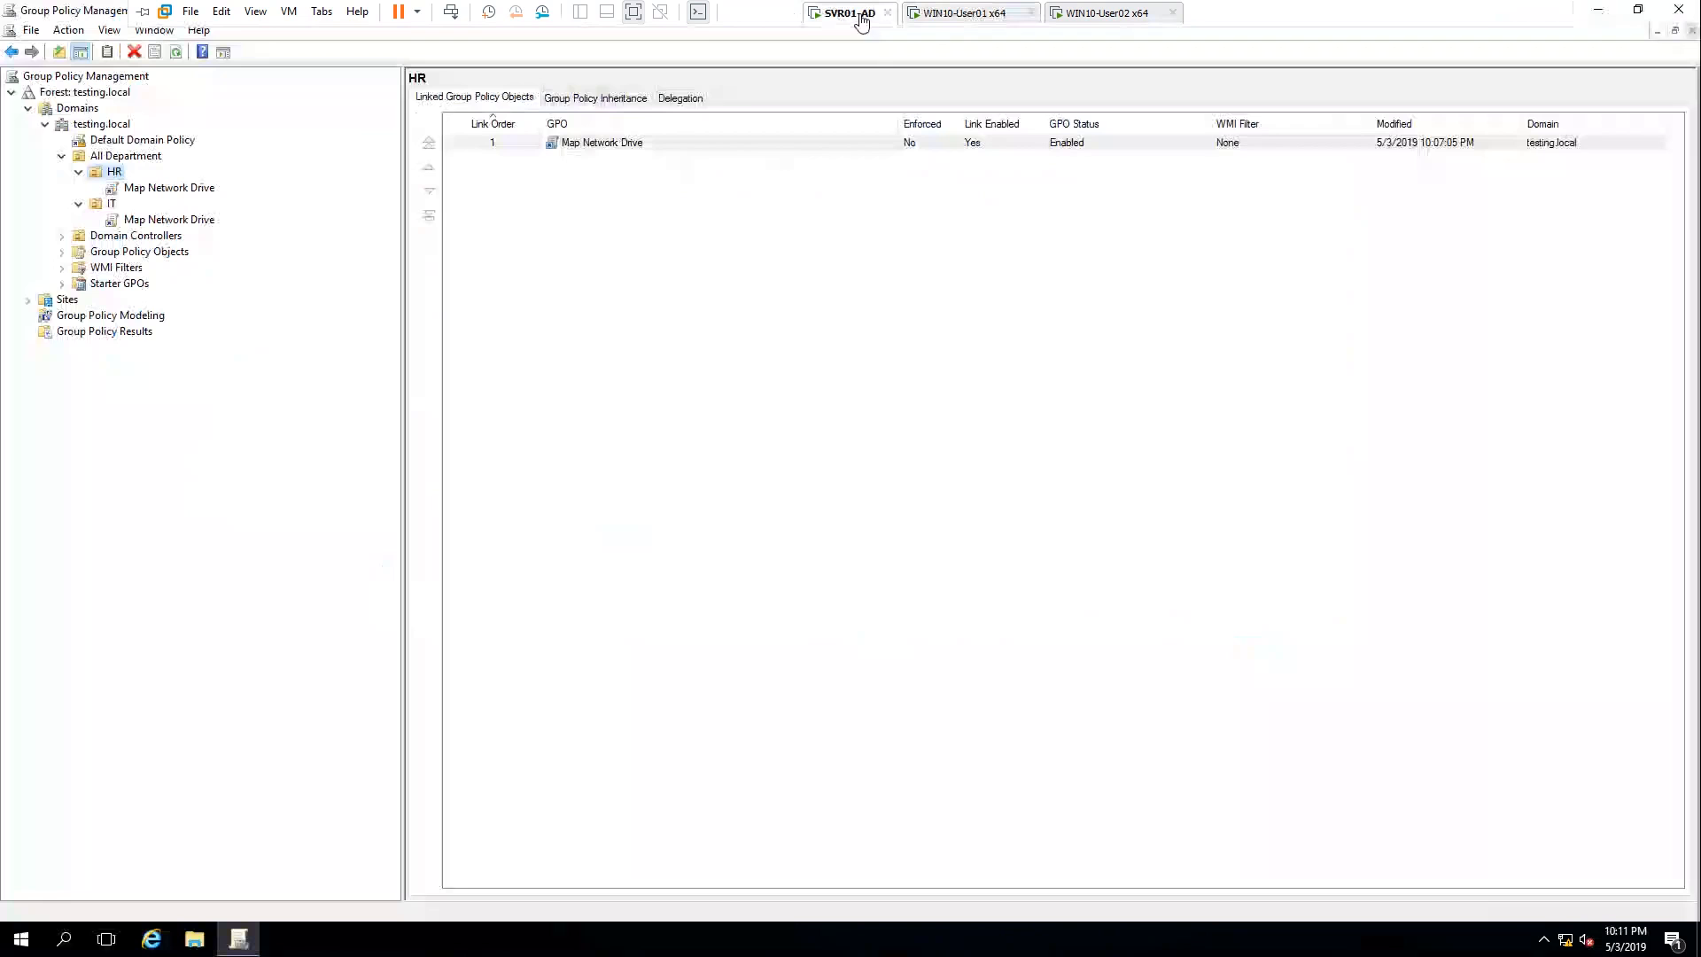
Disable and then delete the Map Network Drive link on the HR OU
{"action": "left_click", "coordinate": [180, 189]}
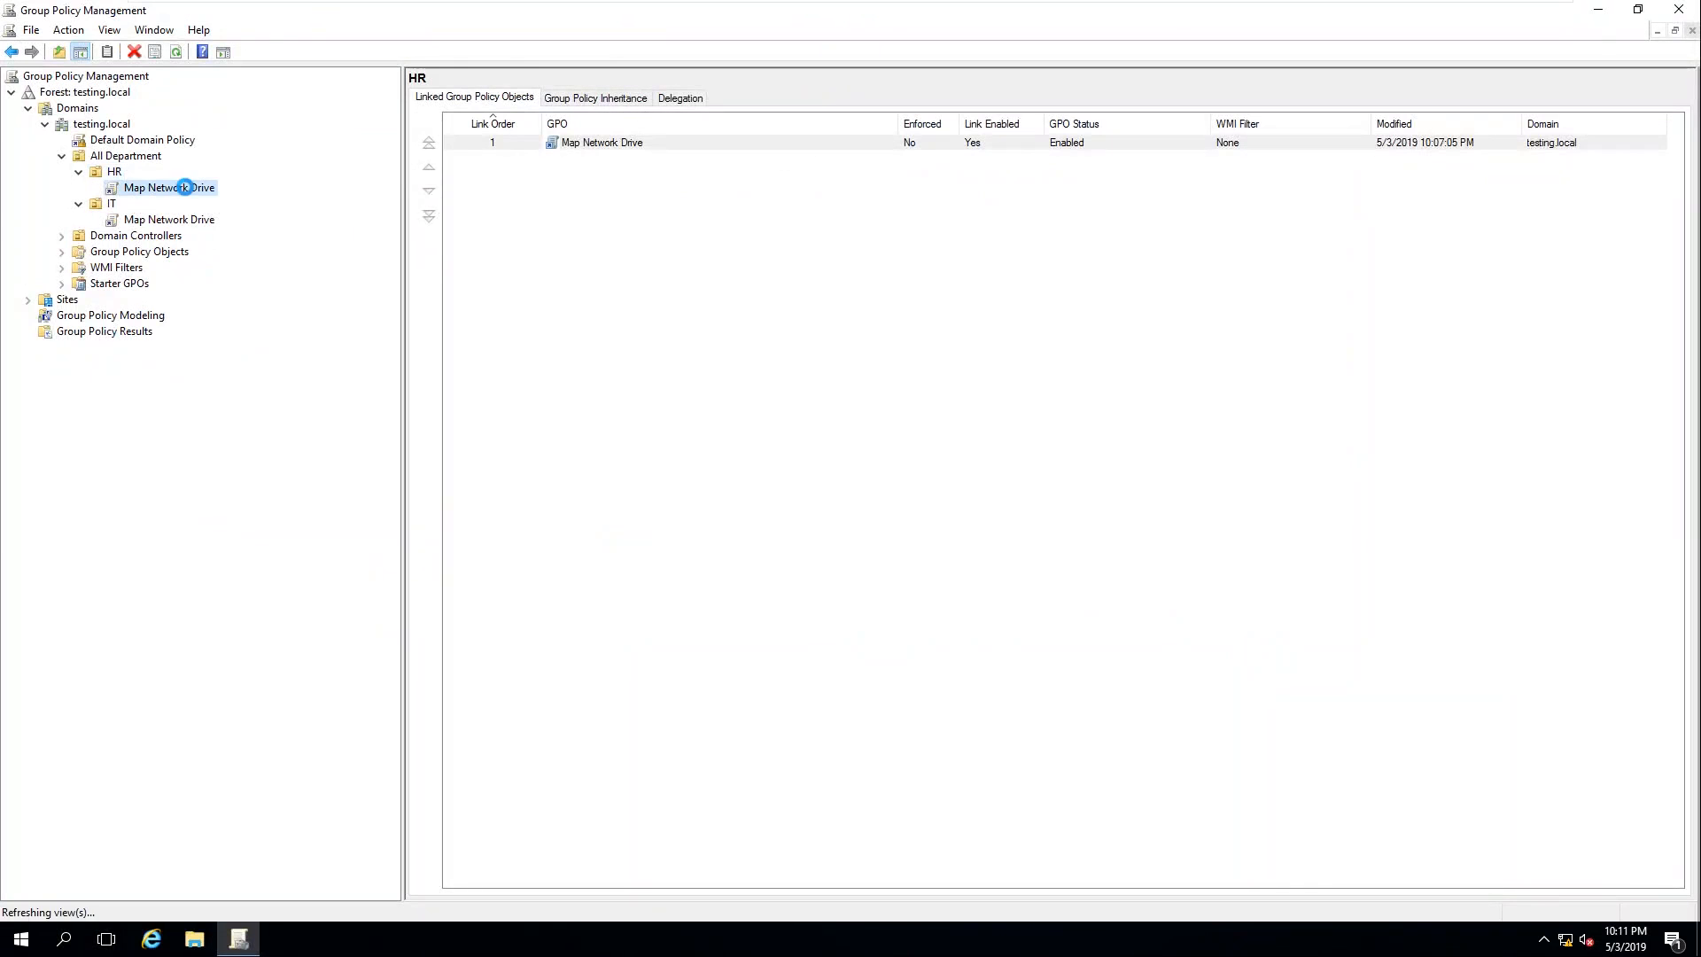
{"action": "right_click", "coordinate": [180, 192]}
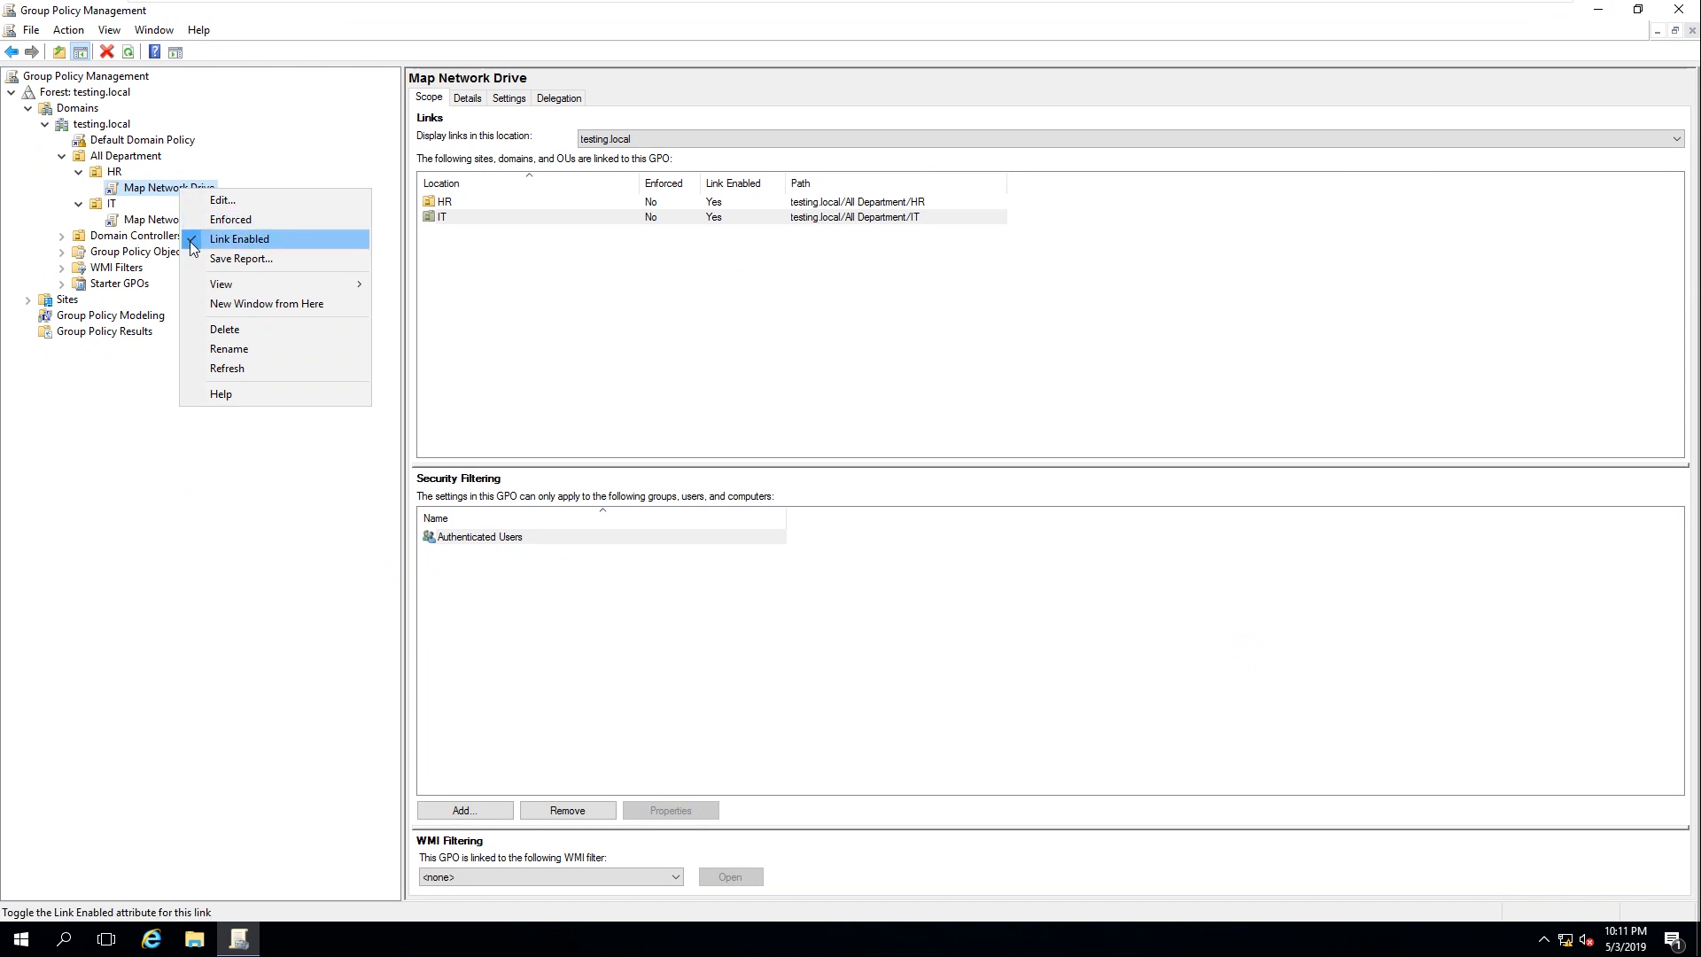
{"action": "left_click", "coordinate": [192, 247]}
{"action": "right_click", "coordinate": [178, 192]}
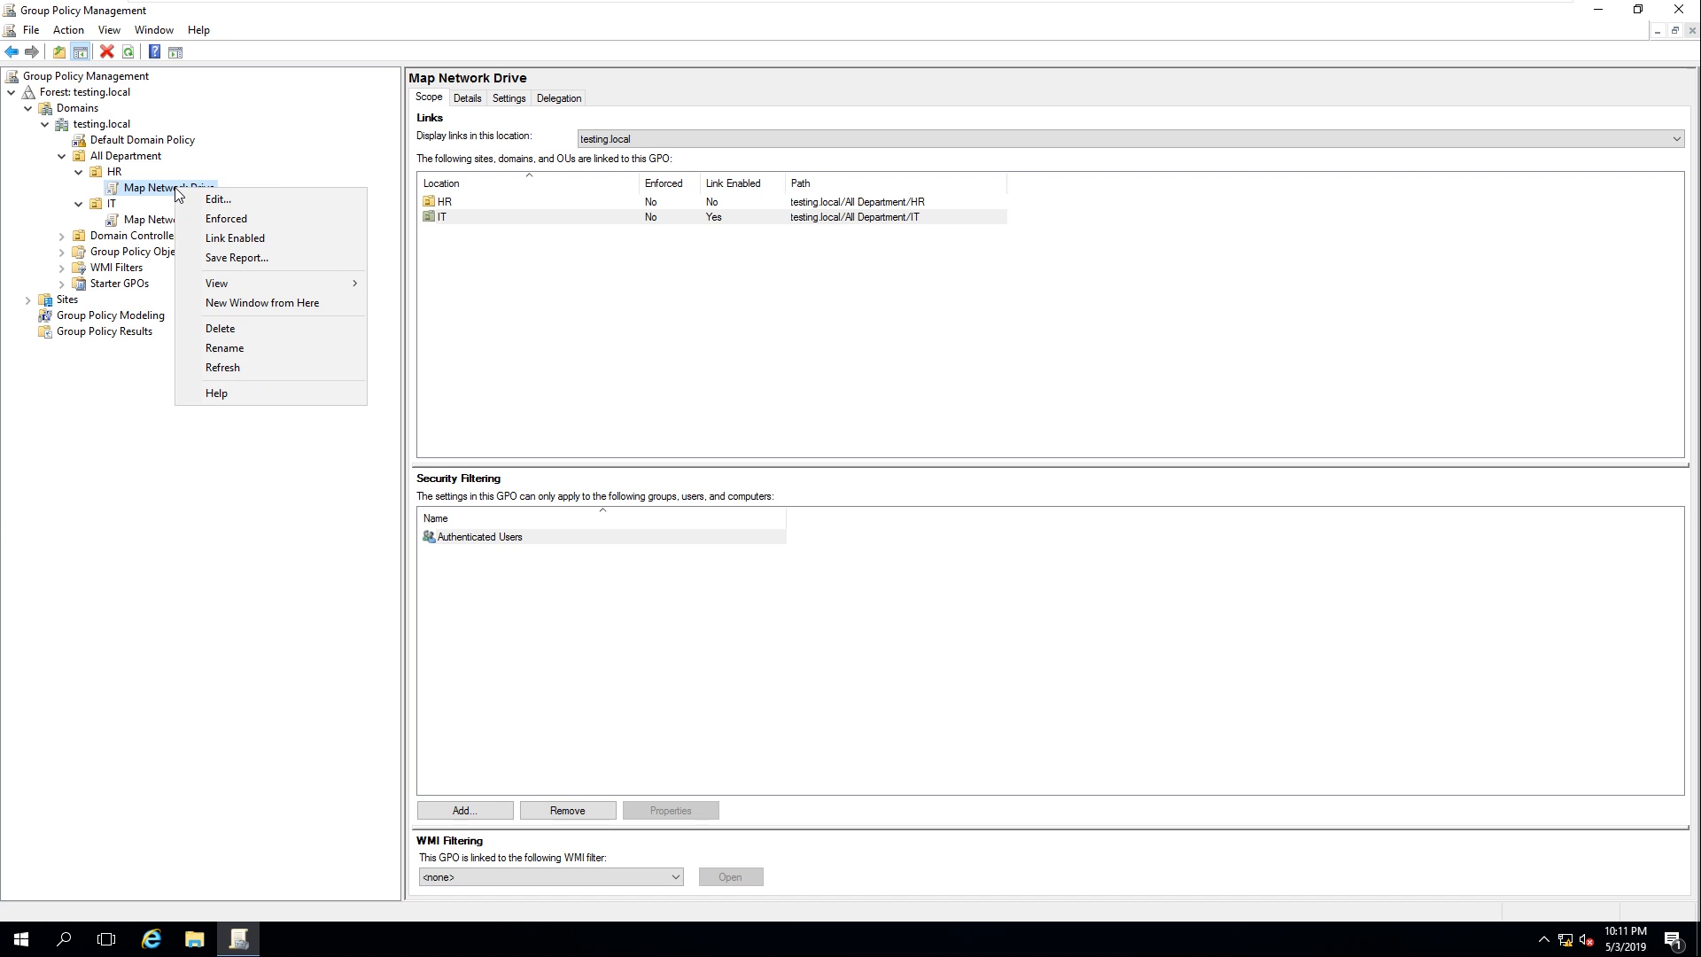
{"action": "left_click", "coordinate": [228, 330]}
{"action": "left_click", "coordinate": [840, 512]}
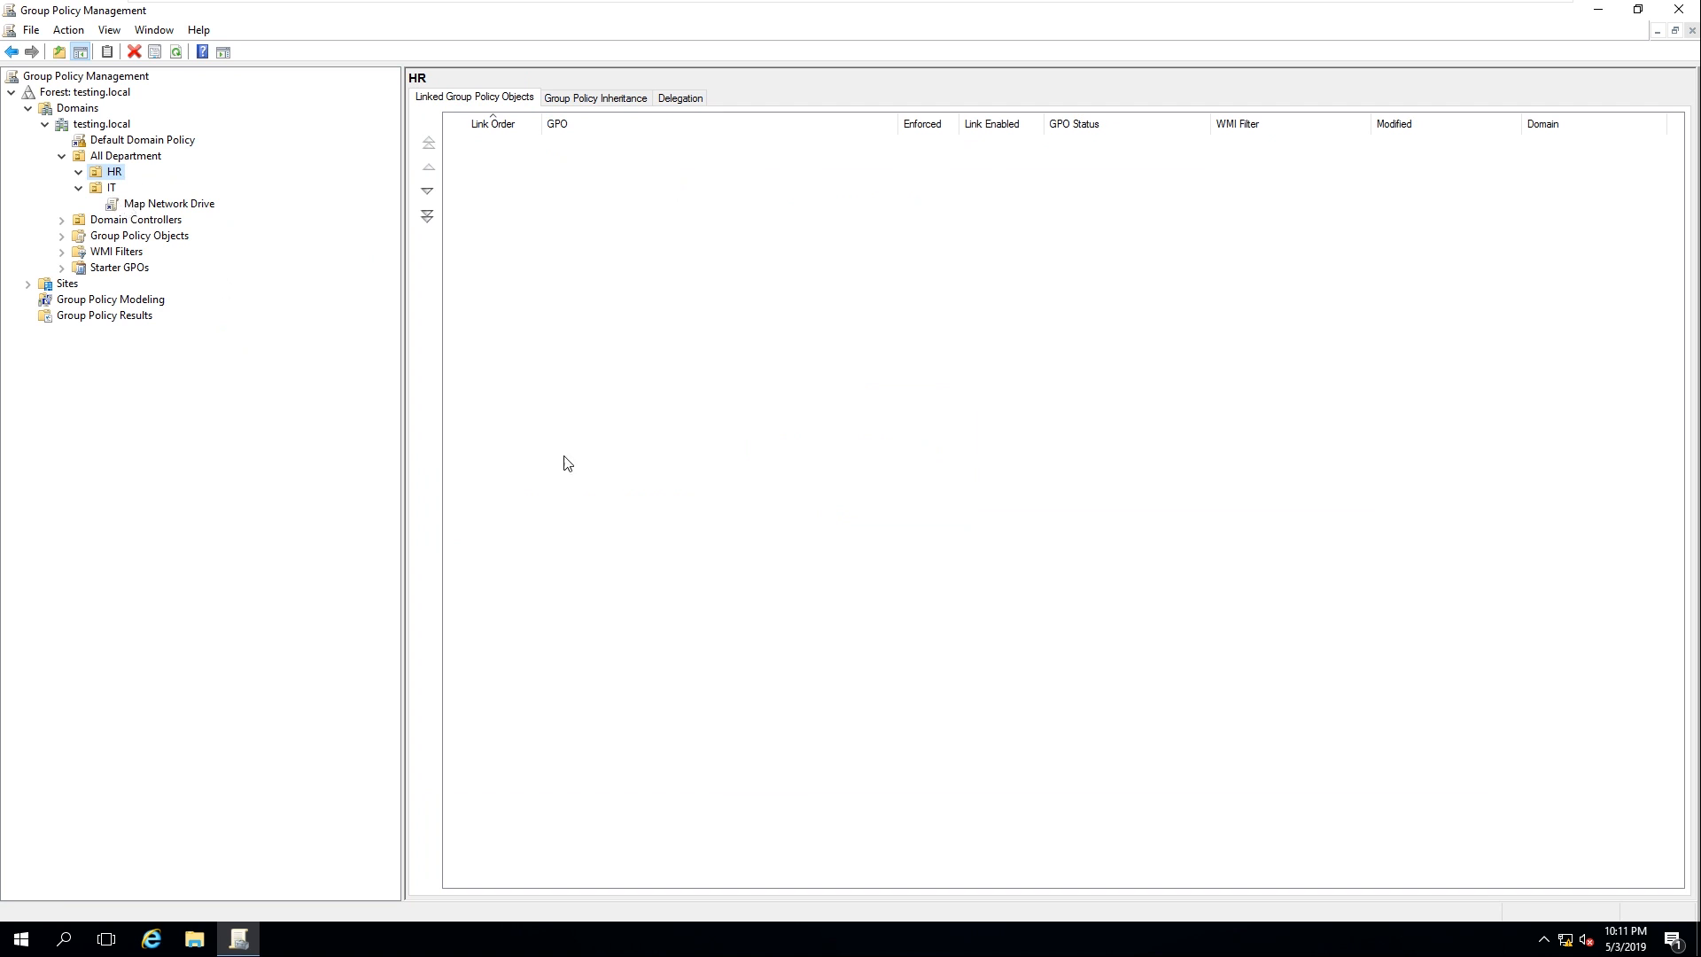
Run gpupdate /force from the Run box and return to the WIN10-User02 client
{"action": "key", "text": "super+r"}
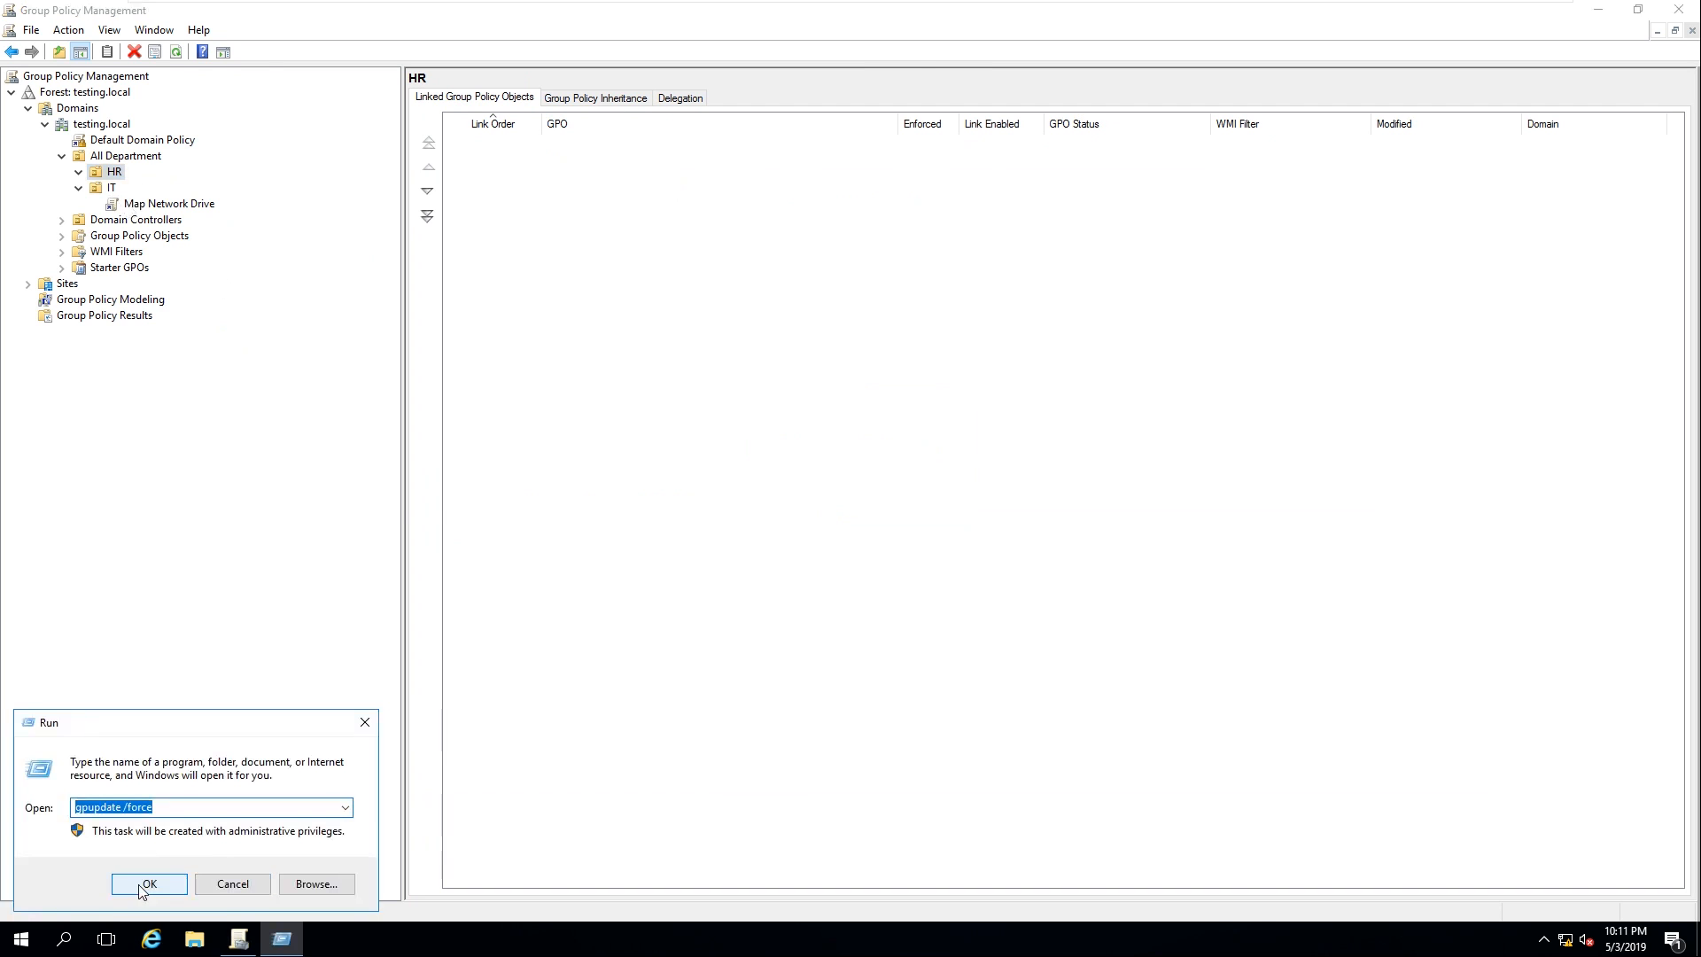
{"action": "left_click", "coordinate": [142, 884]}
{"action": "left_click", "coordinate": [1072, 16]}
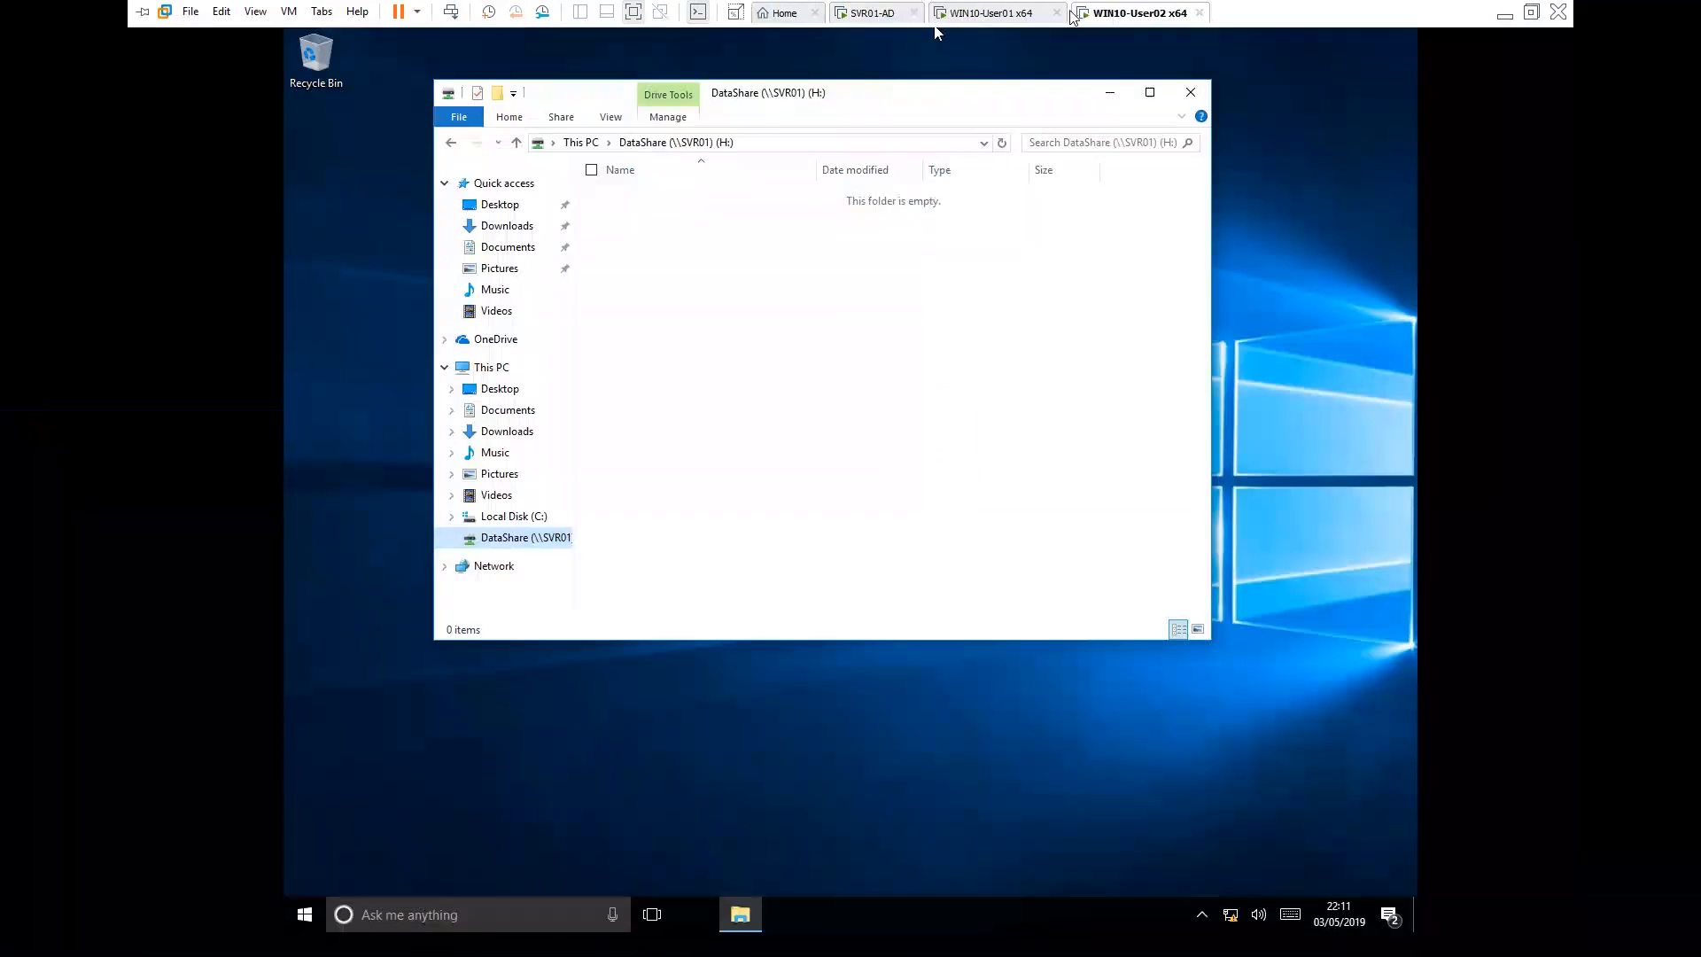
Close the DataShare Explorer window and sign the HR user out of WIN10-User02
{"action": "left_click", "coordinate": [802, 394]}
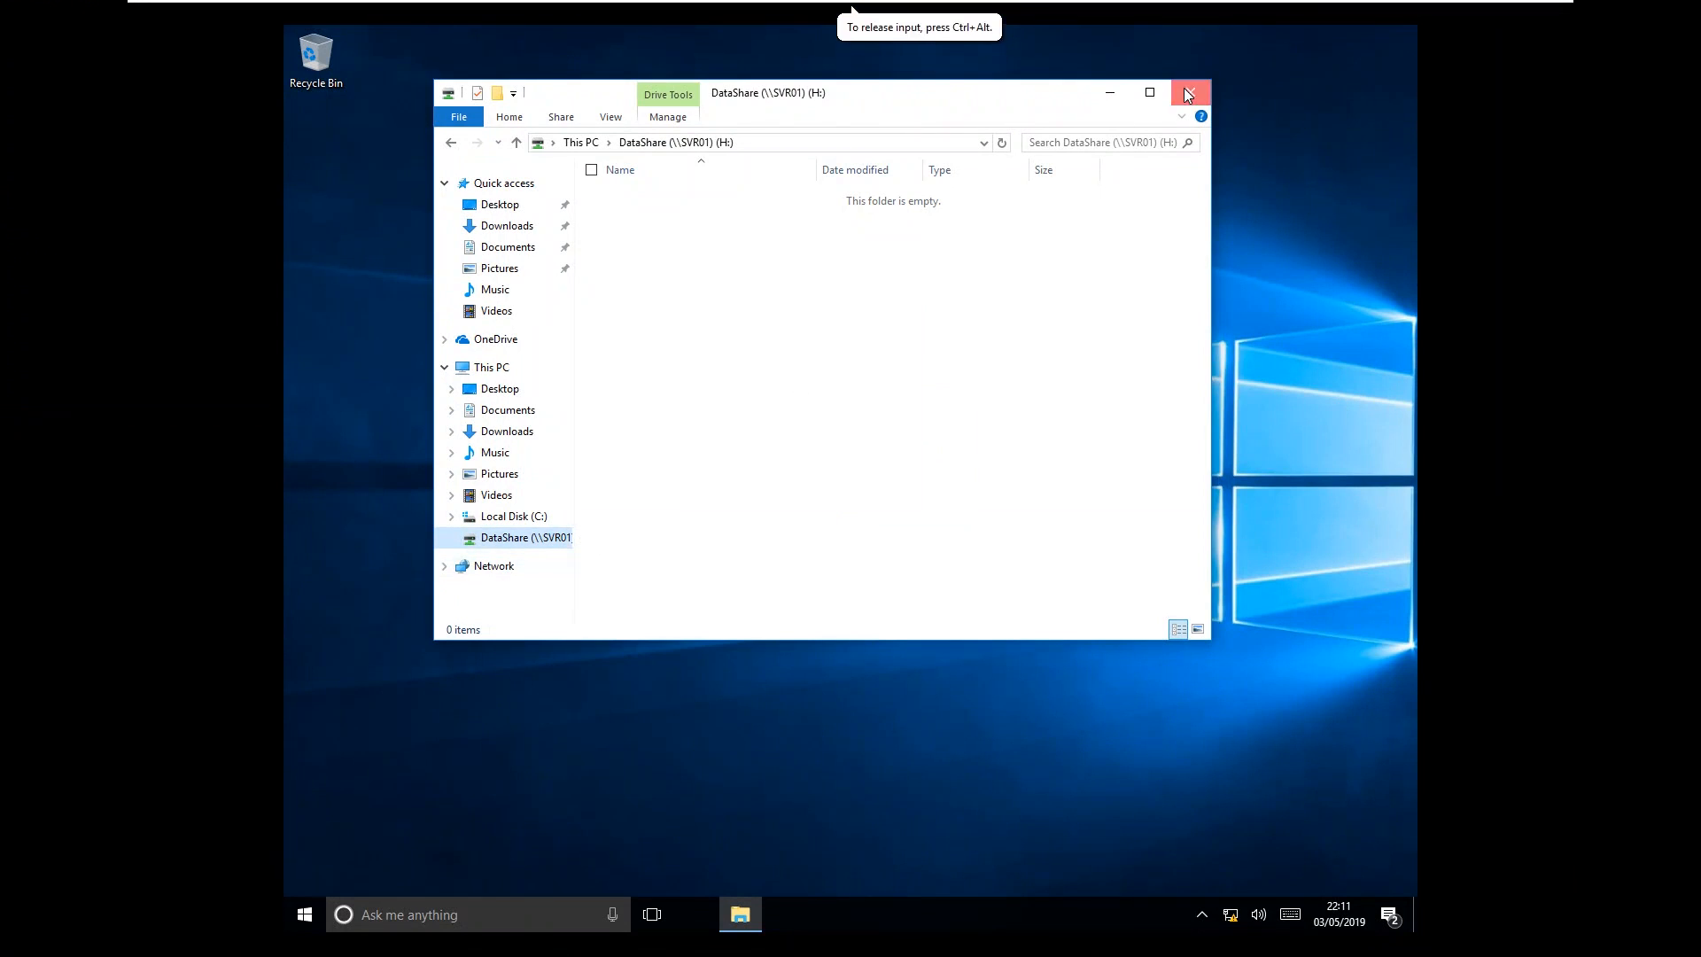
{"action": "left_click", "coordinate": [1188, 94]}
{"action": "right_click", "coordinate": [312, 911]}
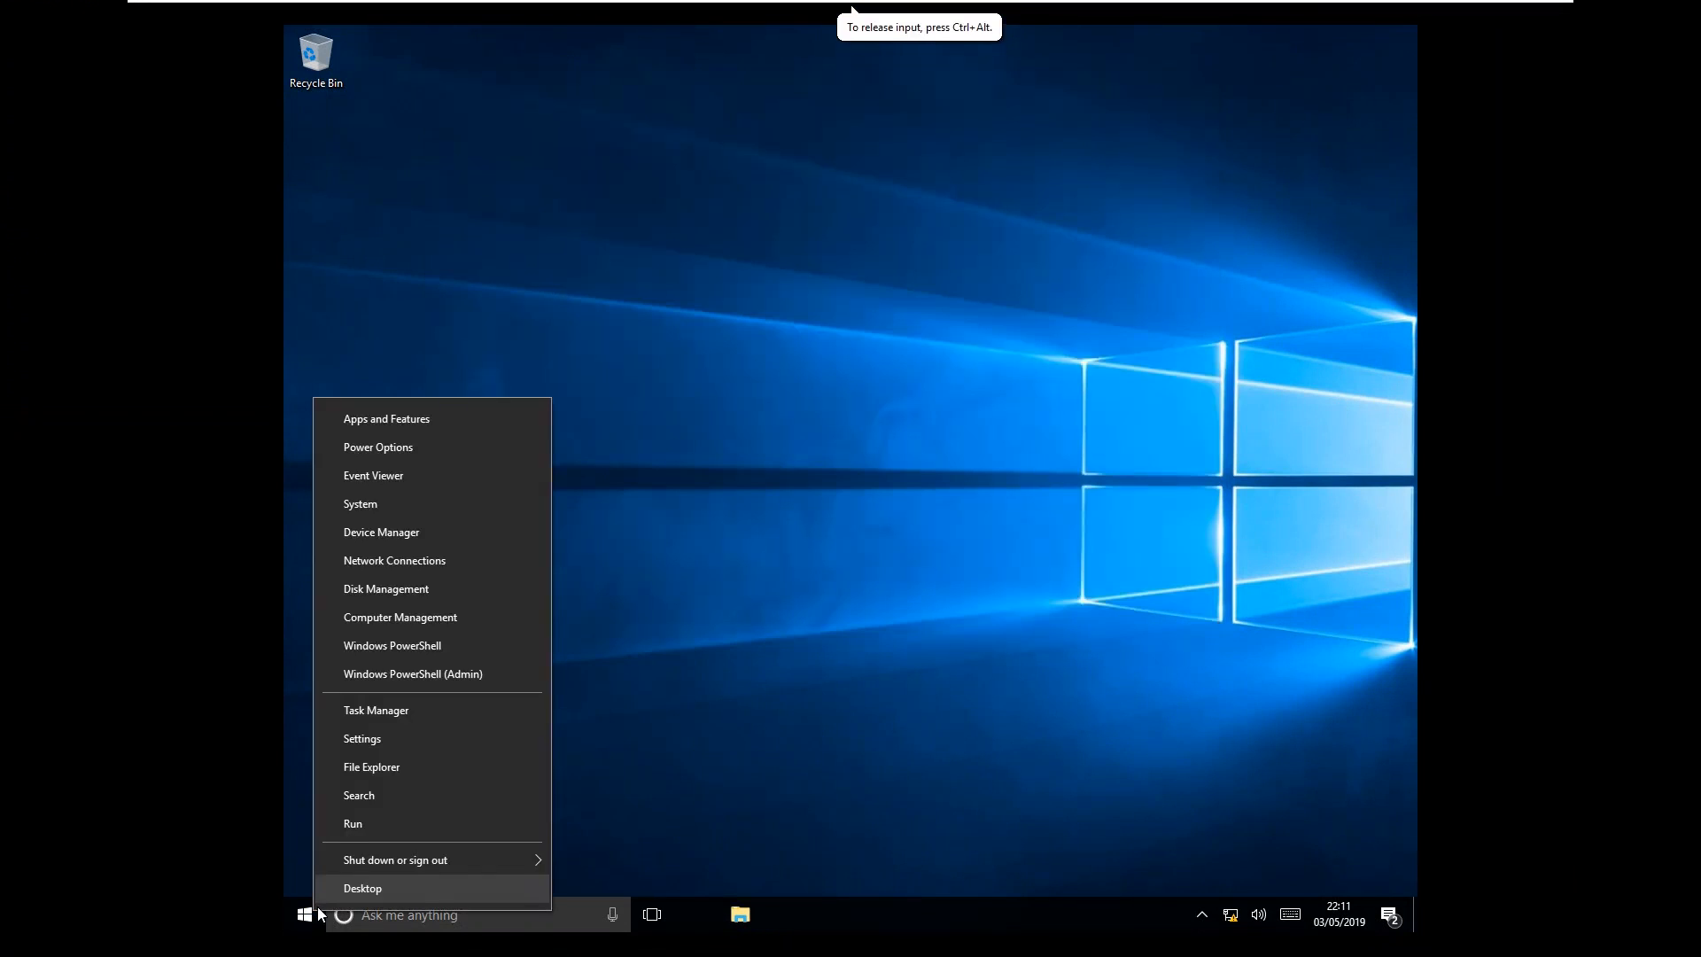
{"action": "mouse_move", "coordinate": [471, 858]}
{"action": "left_click", "coordinate": [666, 800]}
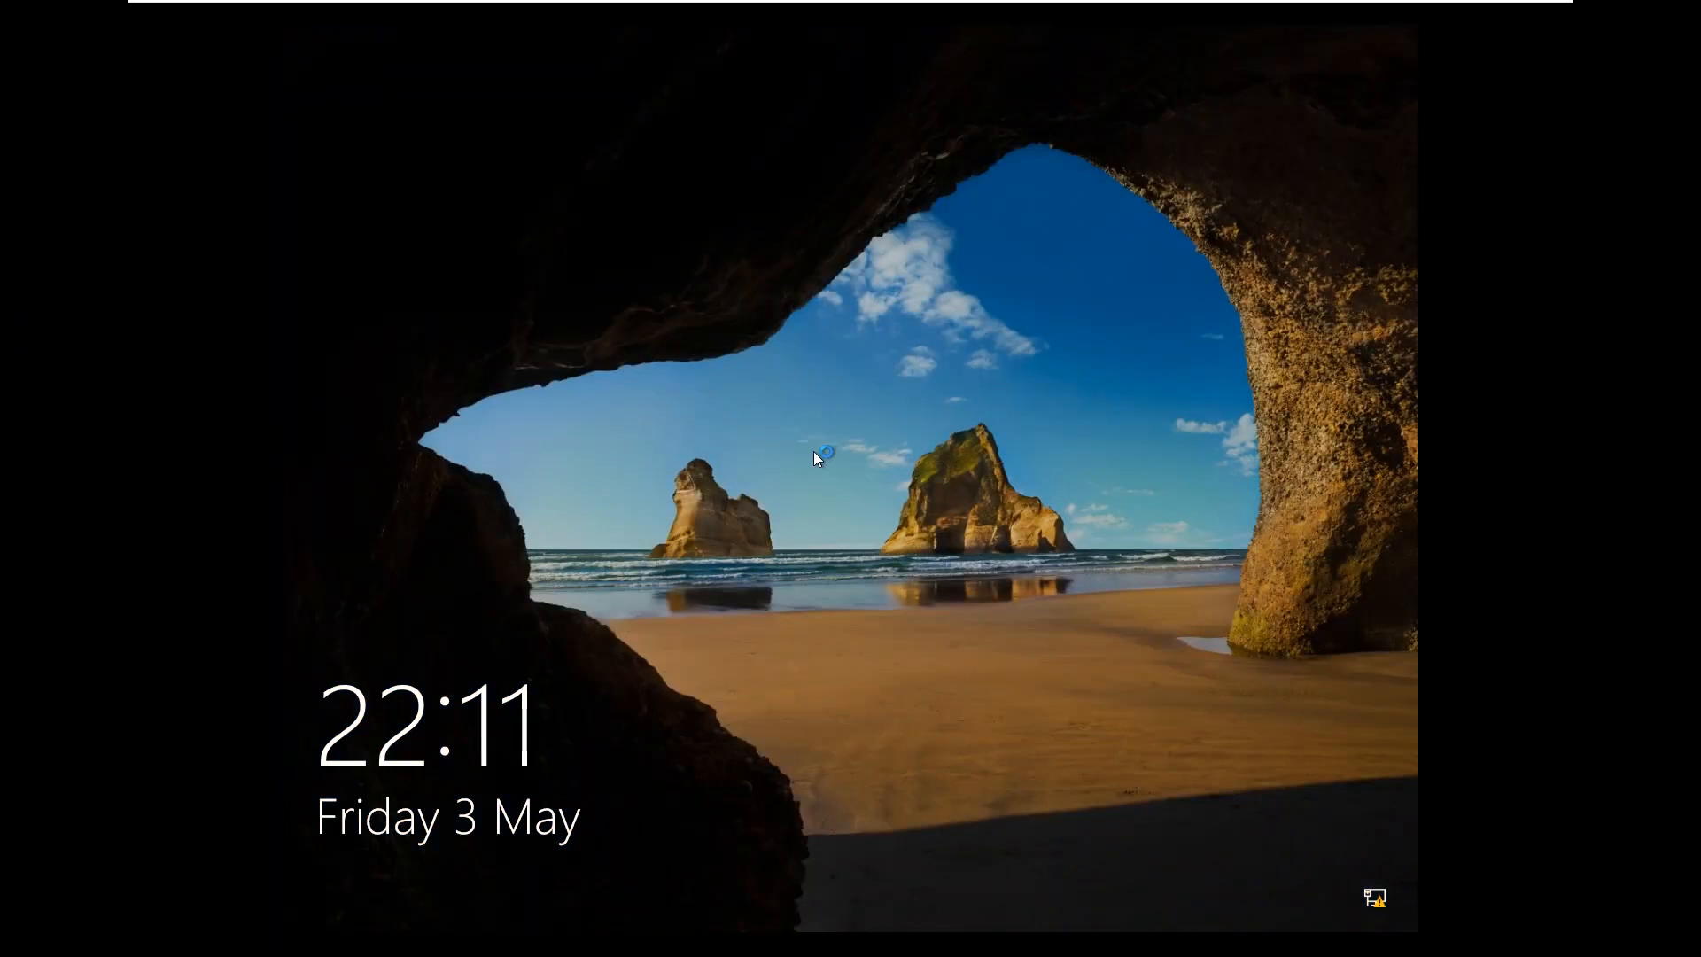
Sign back in with the HR user's password and confirm Explorer shows only Local Disk (C:), no H: drive
{"action": "left_click", "coordinate": [815, 456]}
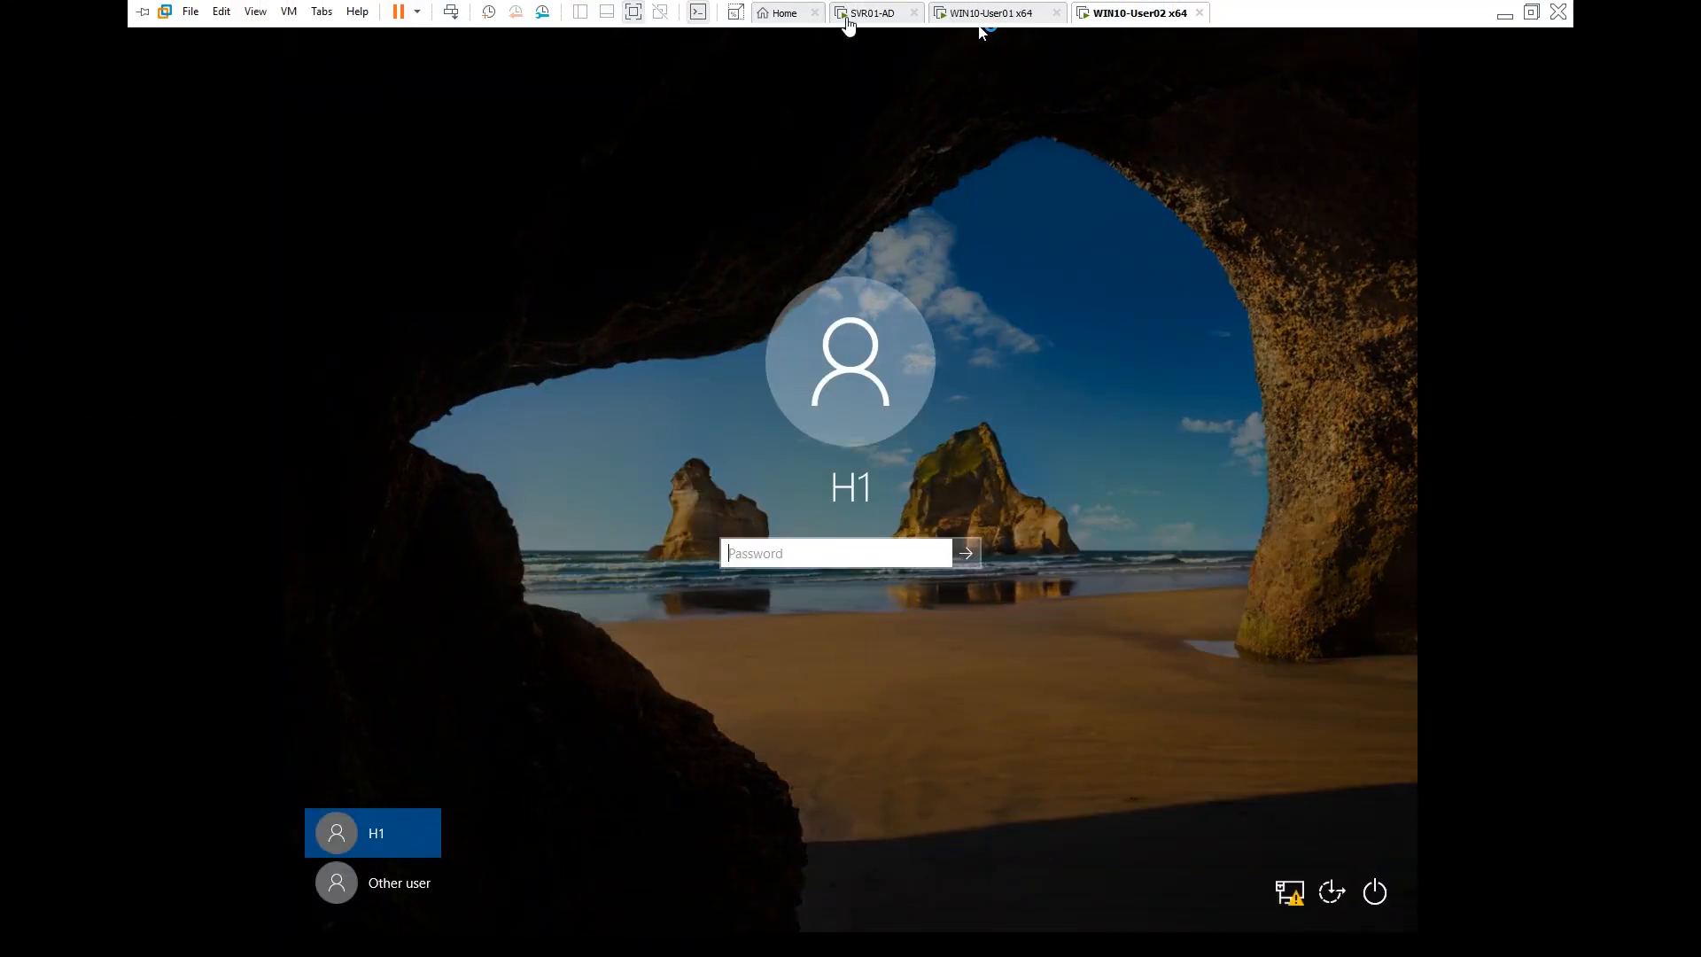
{"action": "left_click", "coordinate": [895, 10]}
{"action": "left_click", "coordinate": [1125, 12]}
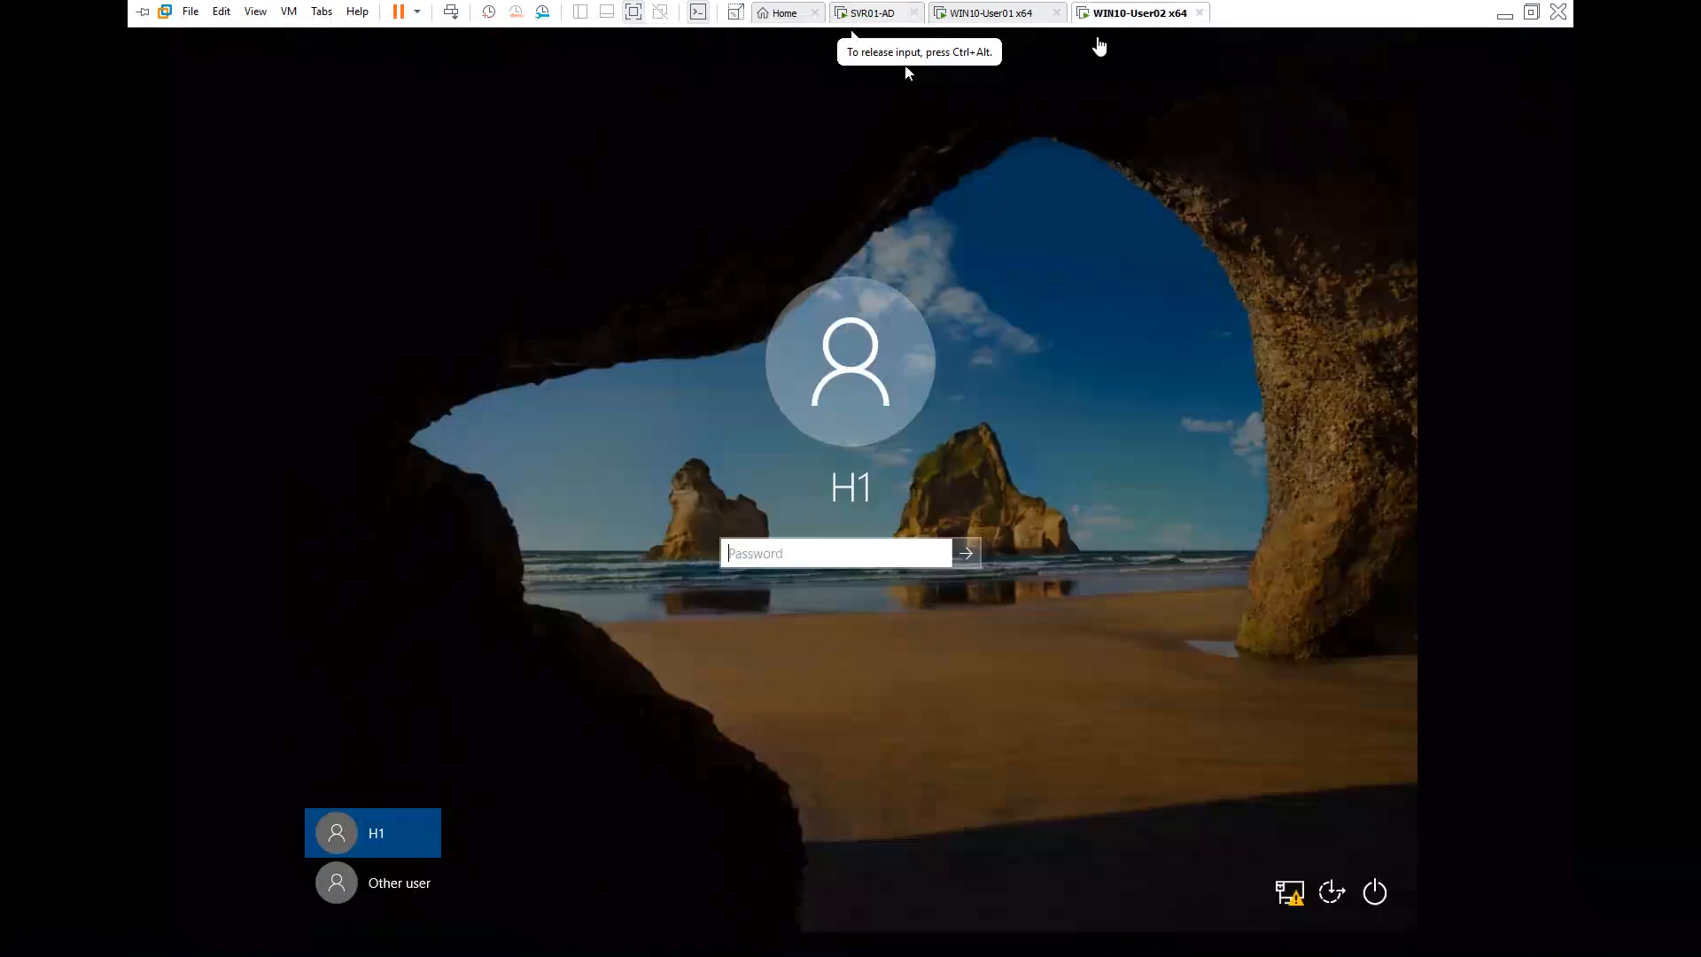
{"action": "type", "text": "••••••••••••••"}
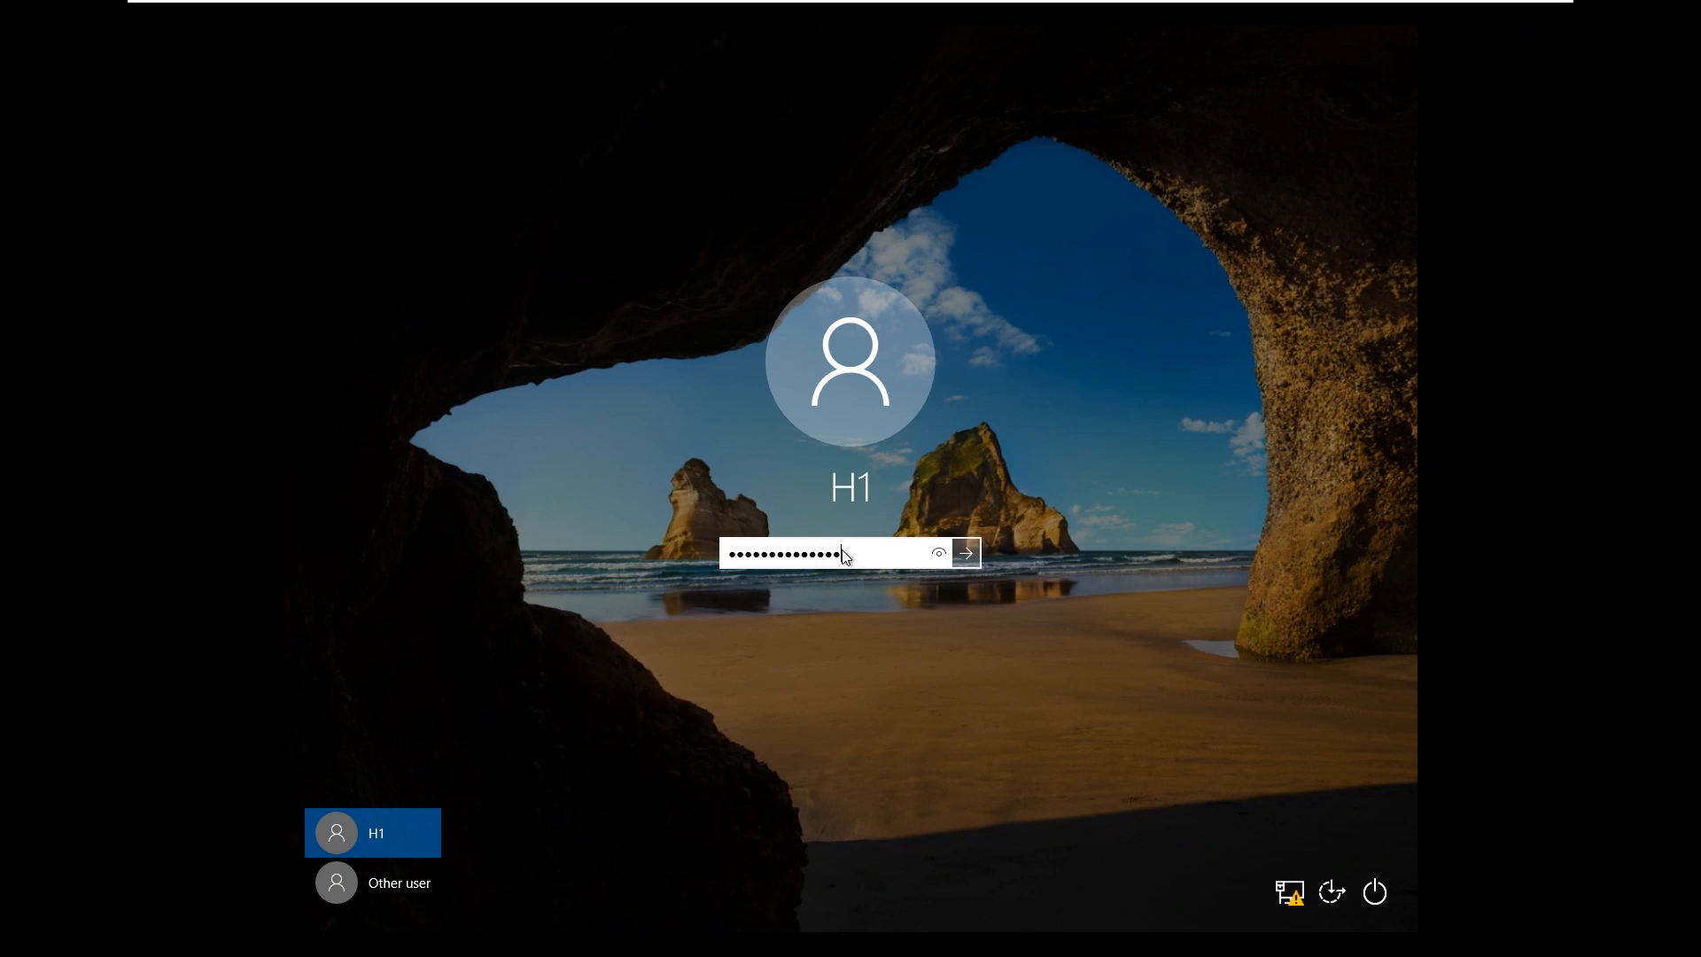
{"action": "key", "text": "Return"}
{"action": "mouse_move", "coordinate": [981, 4]}
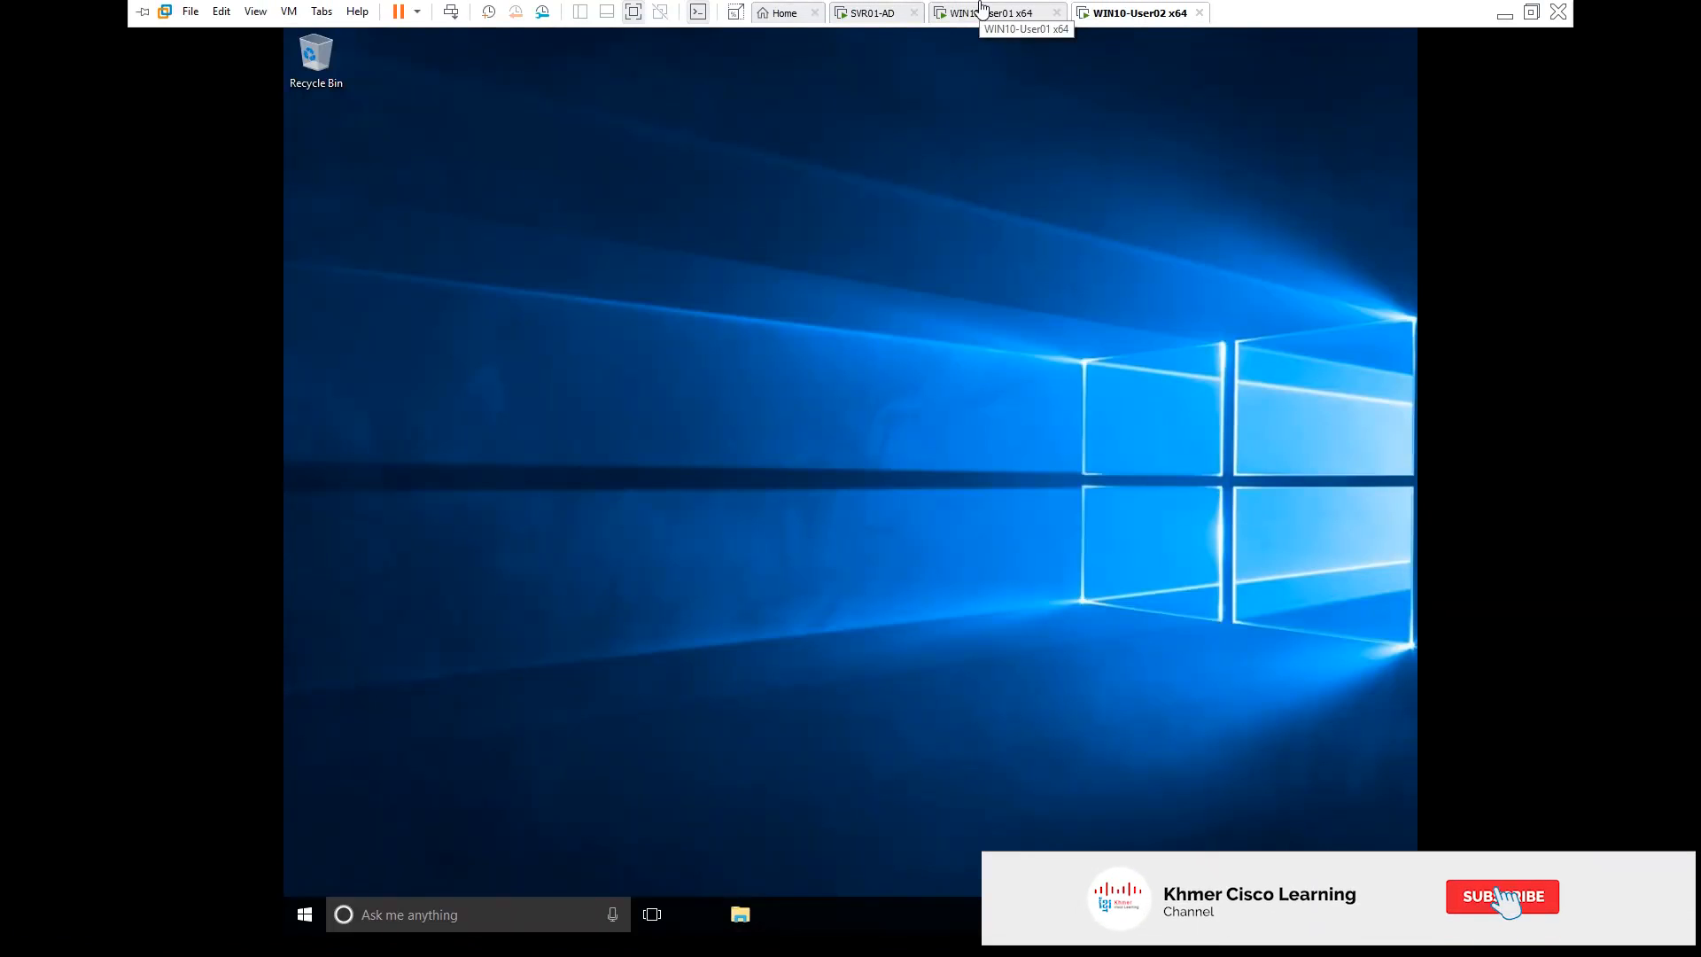
{"action": "left_click", "coordinate": [805, 596]}
{"action": "key", "text": "super+e"}
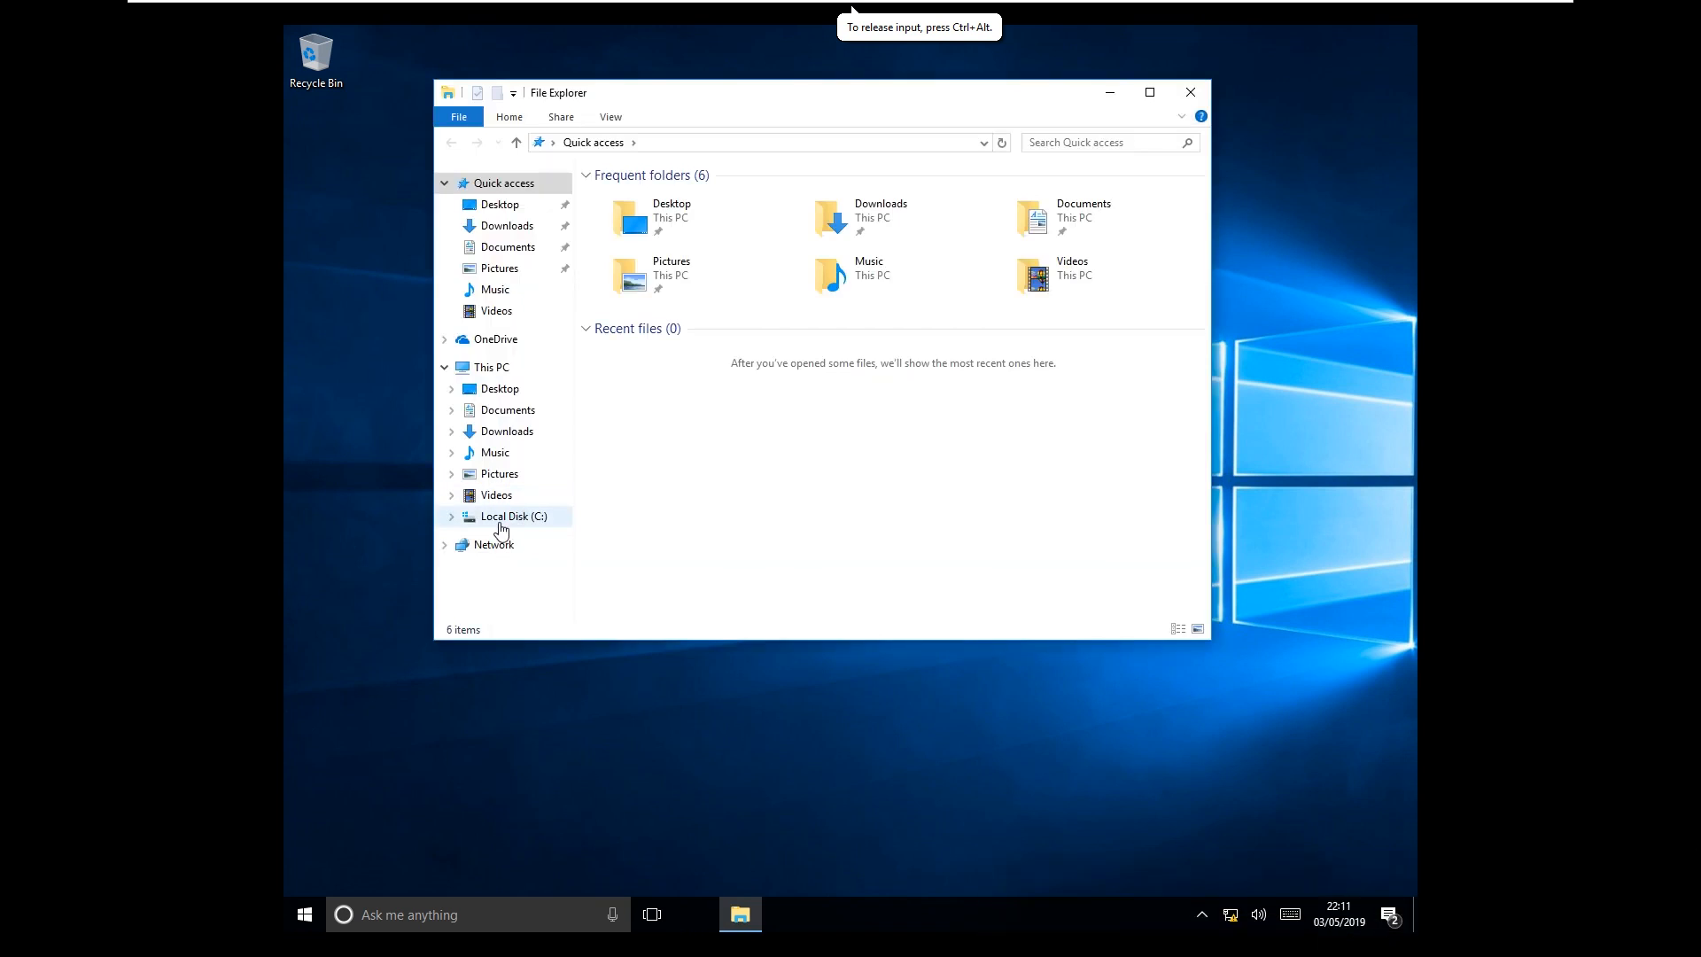
{"action": "left_click", "coordinate": [1191, 92]}
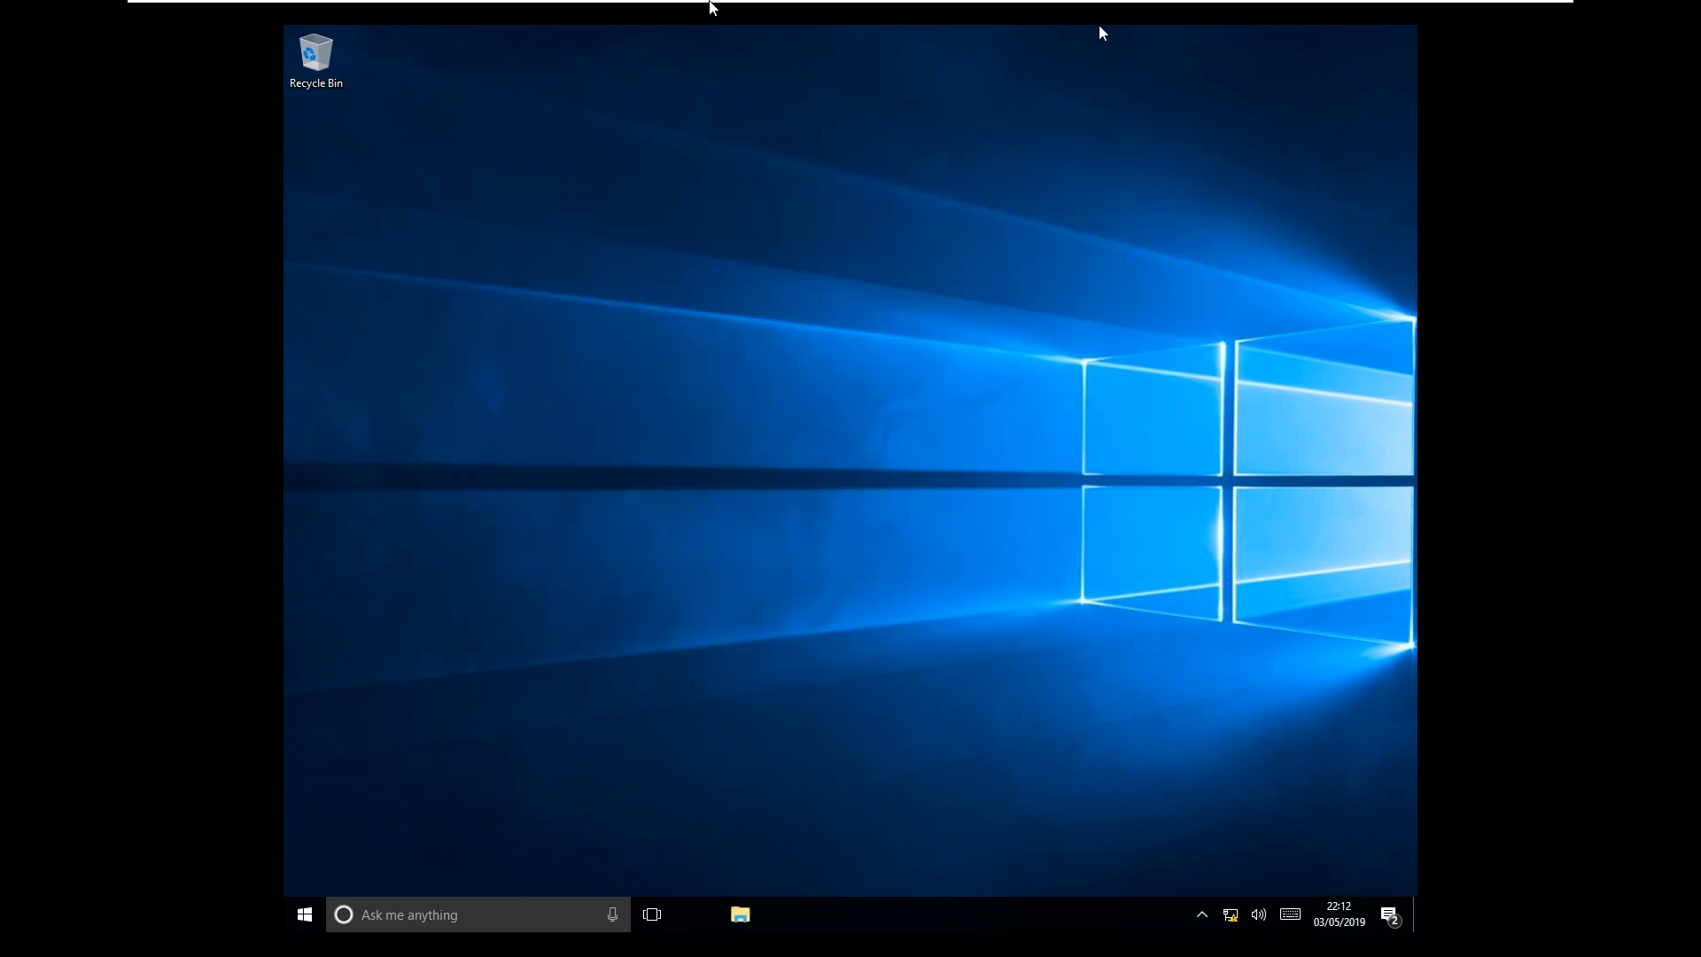
On SVR01-AD, confirm Map Network Drive is linked under IT, then view the testing.local status page
{"action": "left_click", "coordinate": [864, 13]}
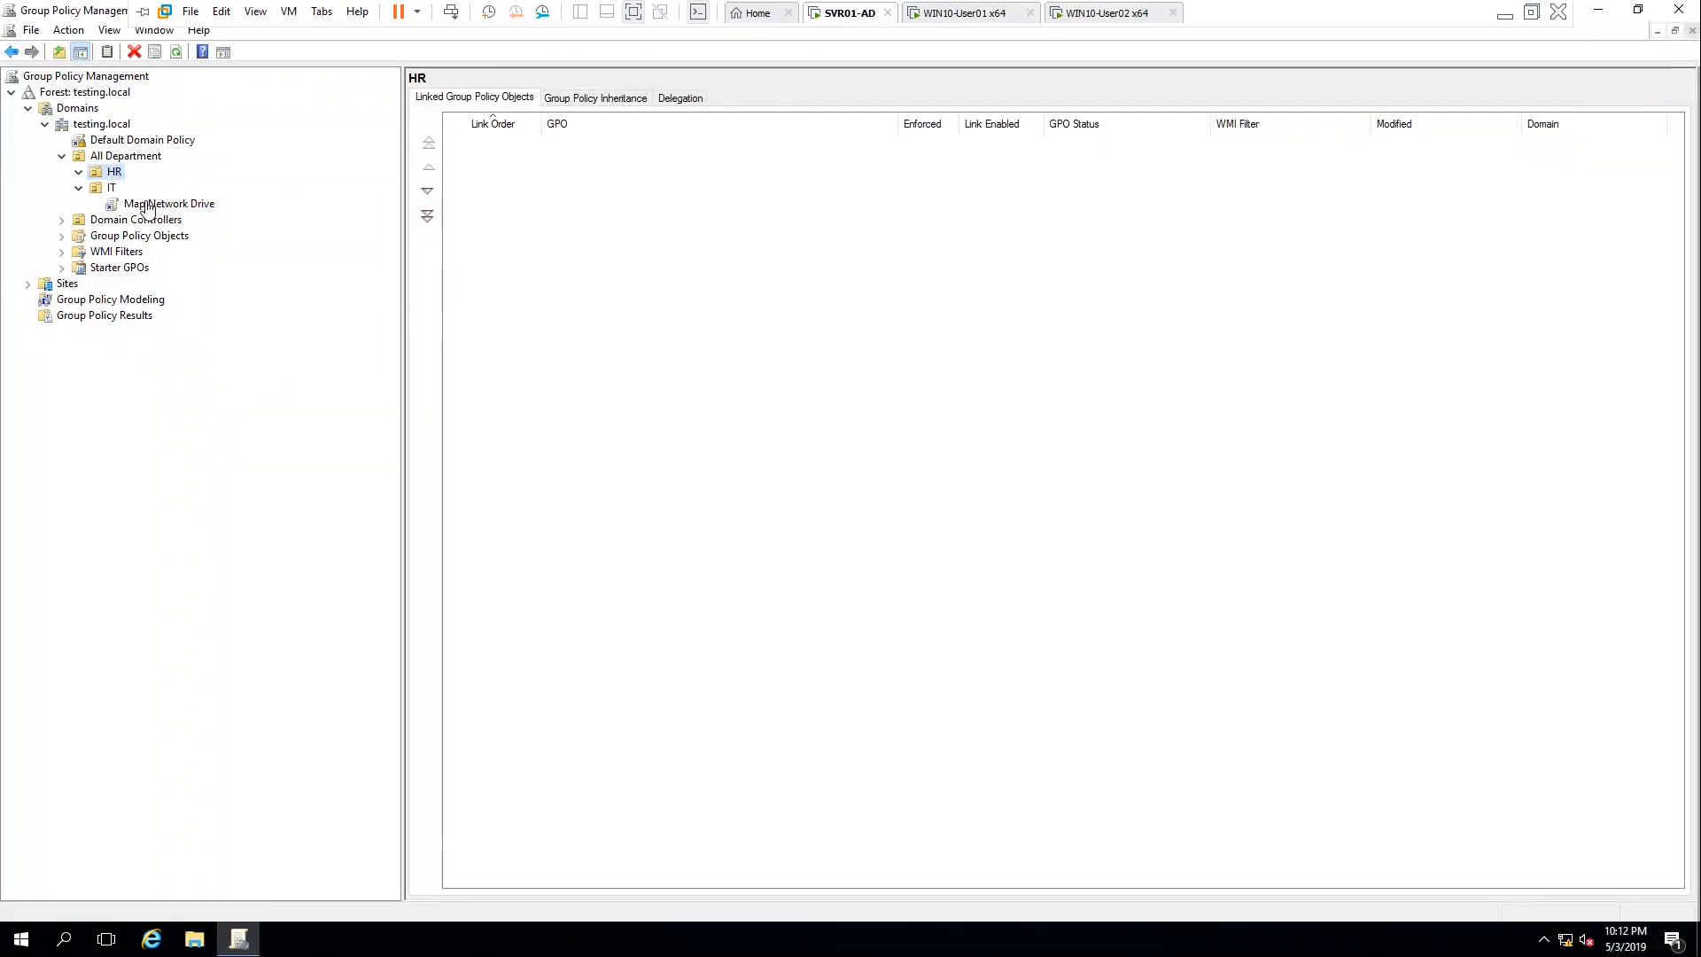
{"action": "left_click", "coordinate": [112, 189]}
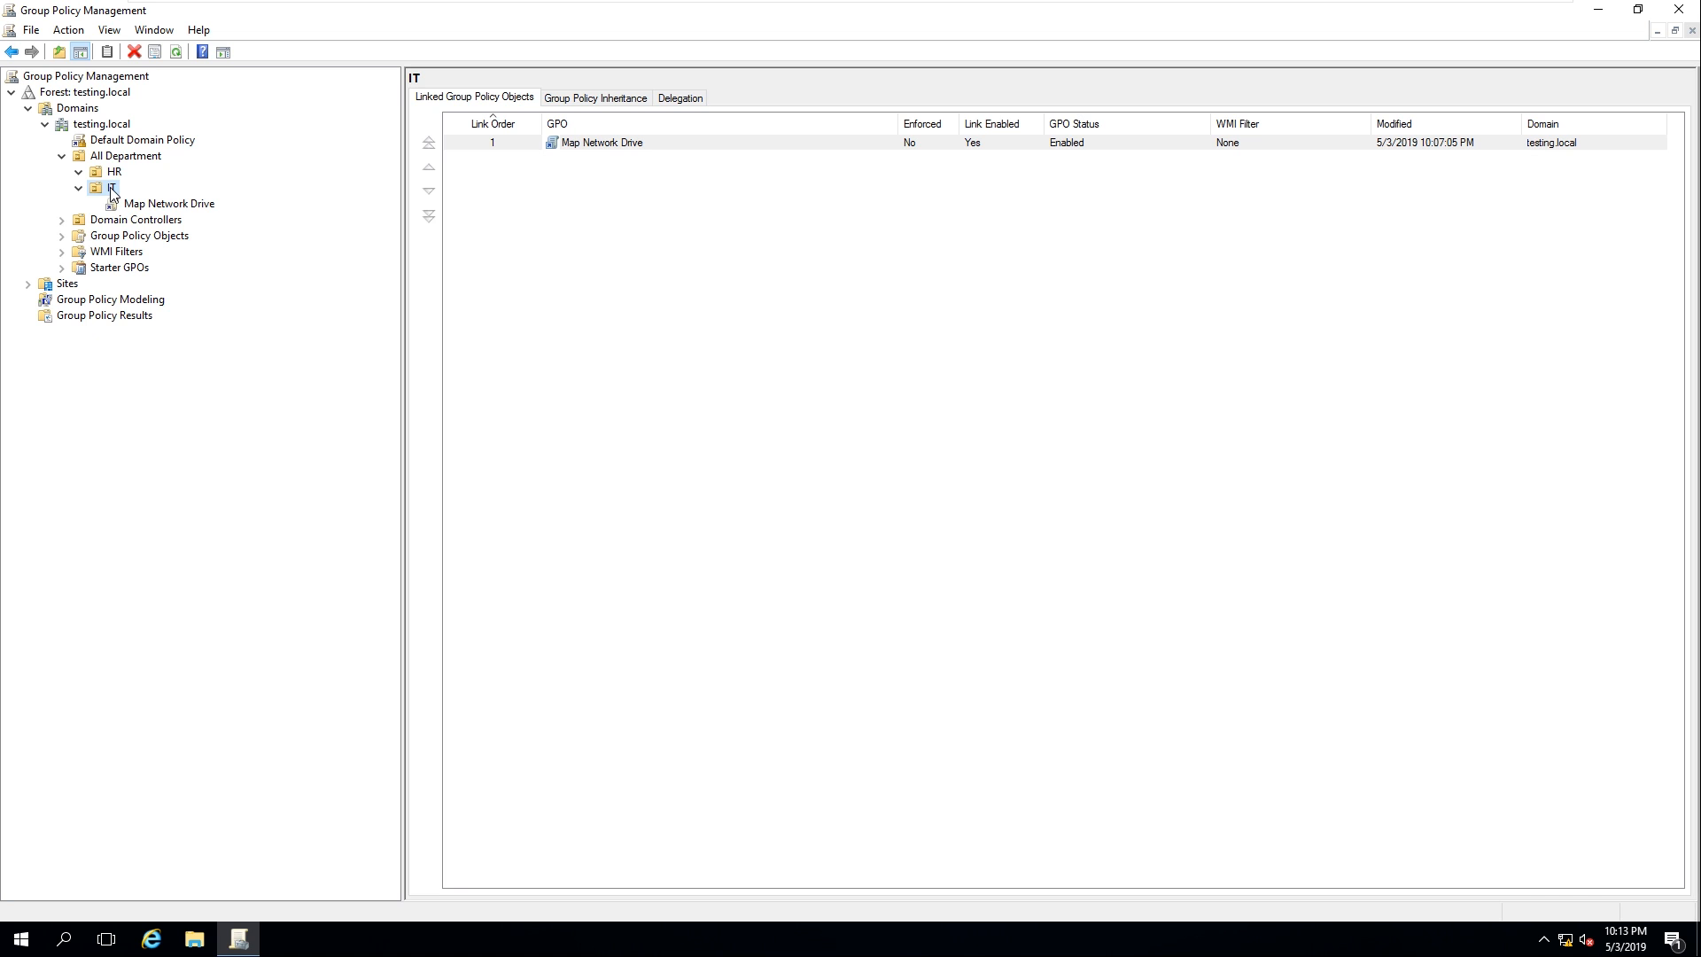
{"action": "left_click", "coordinate": [109, 127]}
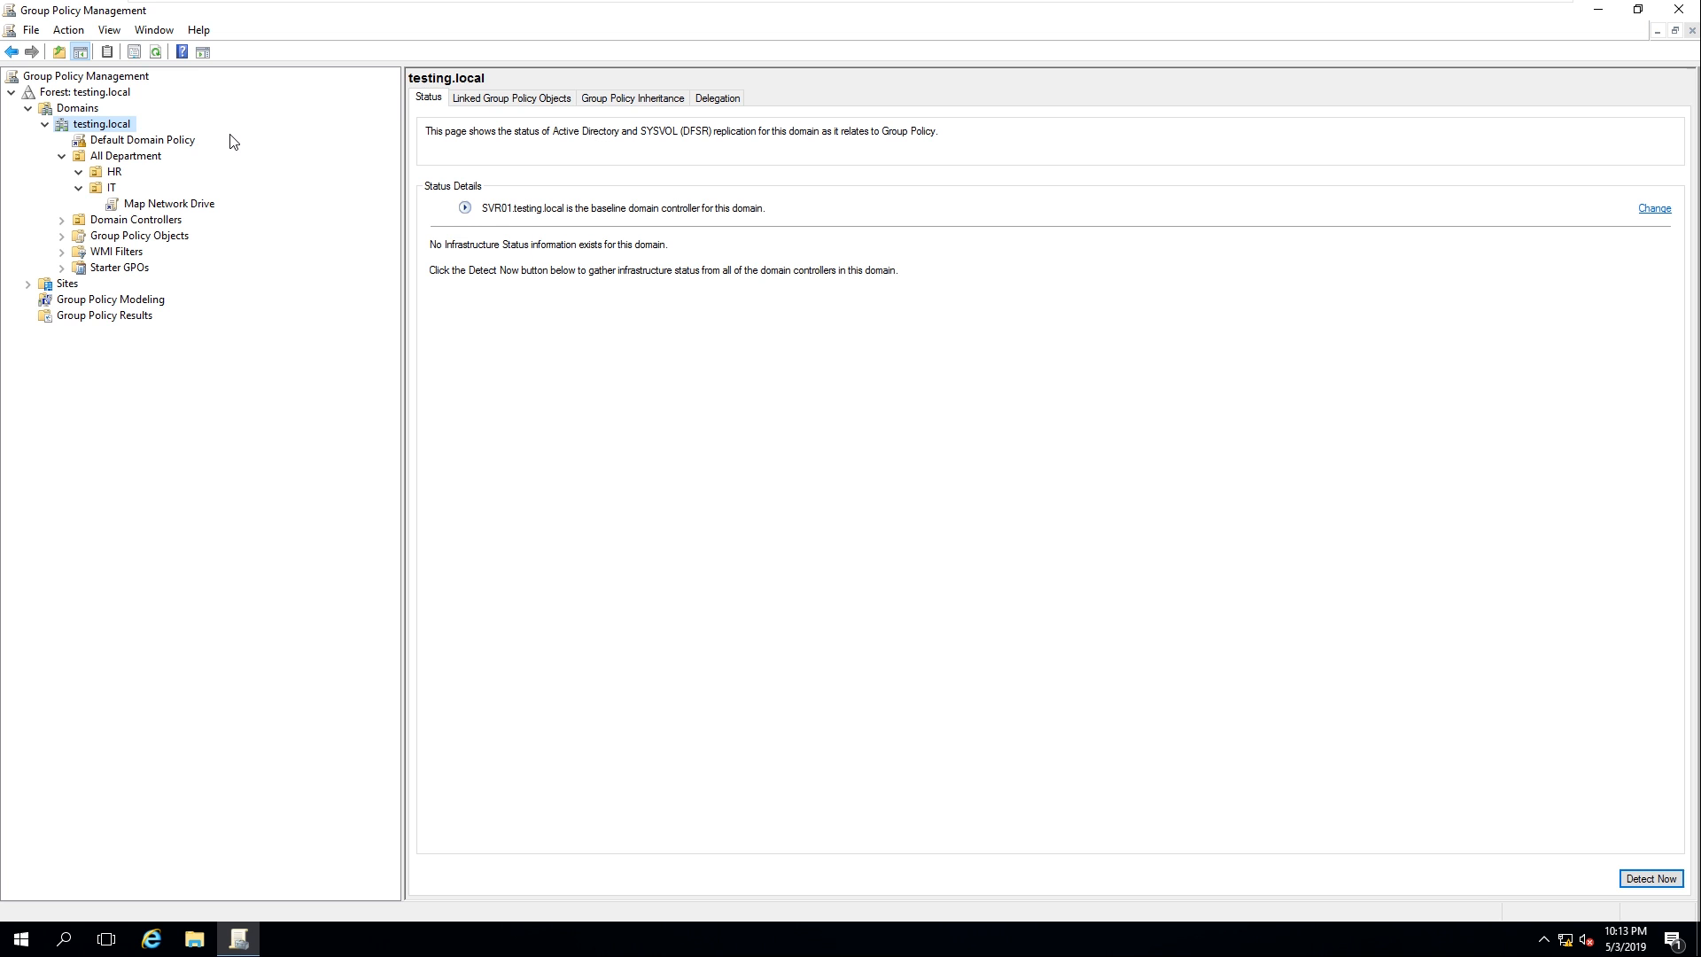
Minimize the VMware view, refresh the host desktop, and reveal hidden tray icons and the recorder controls
{"action": "mouse_move", "coordinate": [1050, 4]}
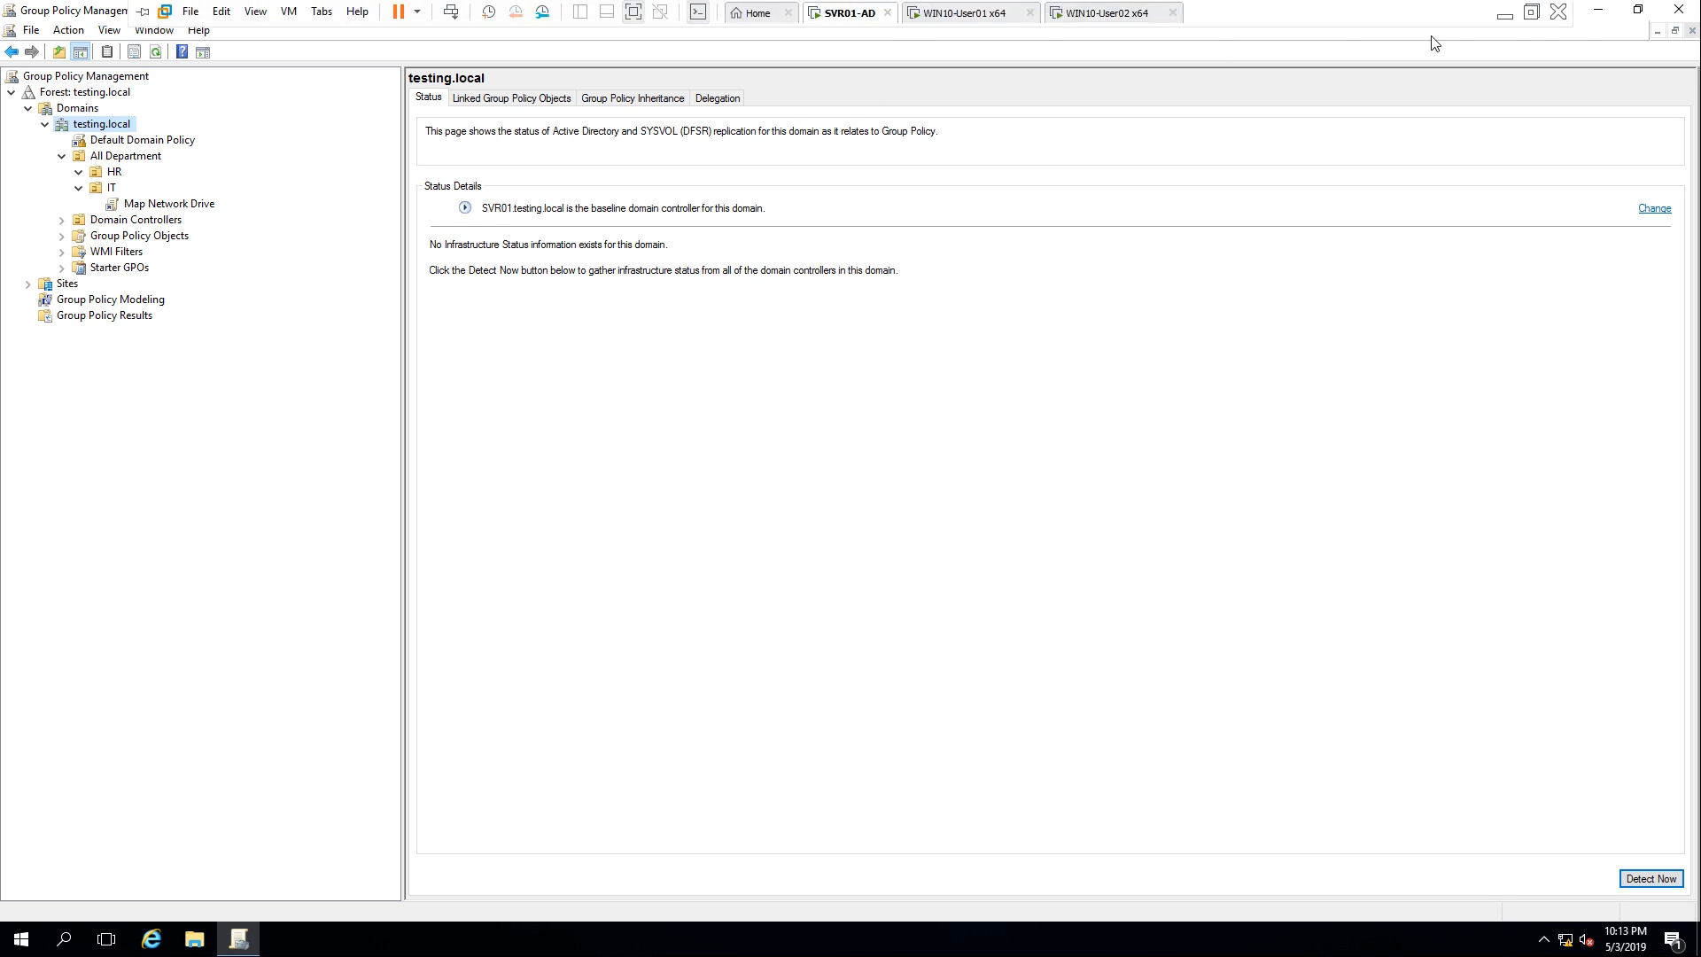
{"action": "left_click", "coordinate": [1505, 15]}
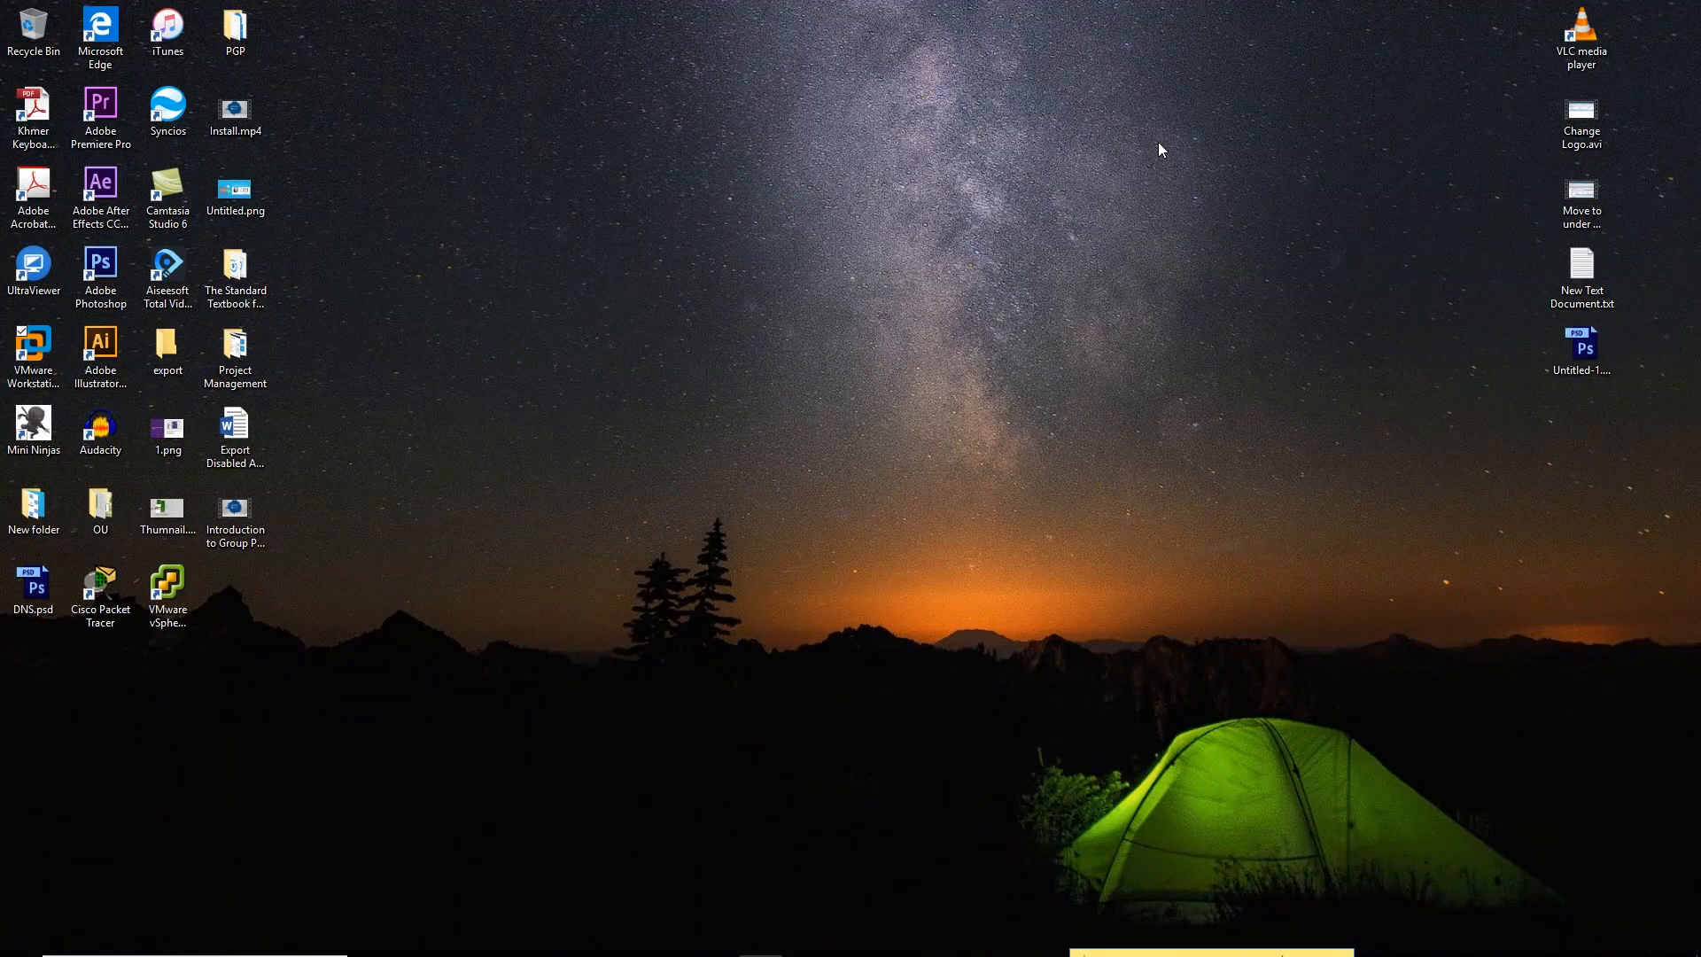
{"action": "right_click", "coordinate": [817, 209]}
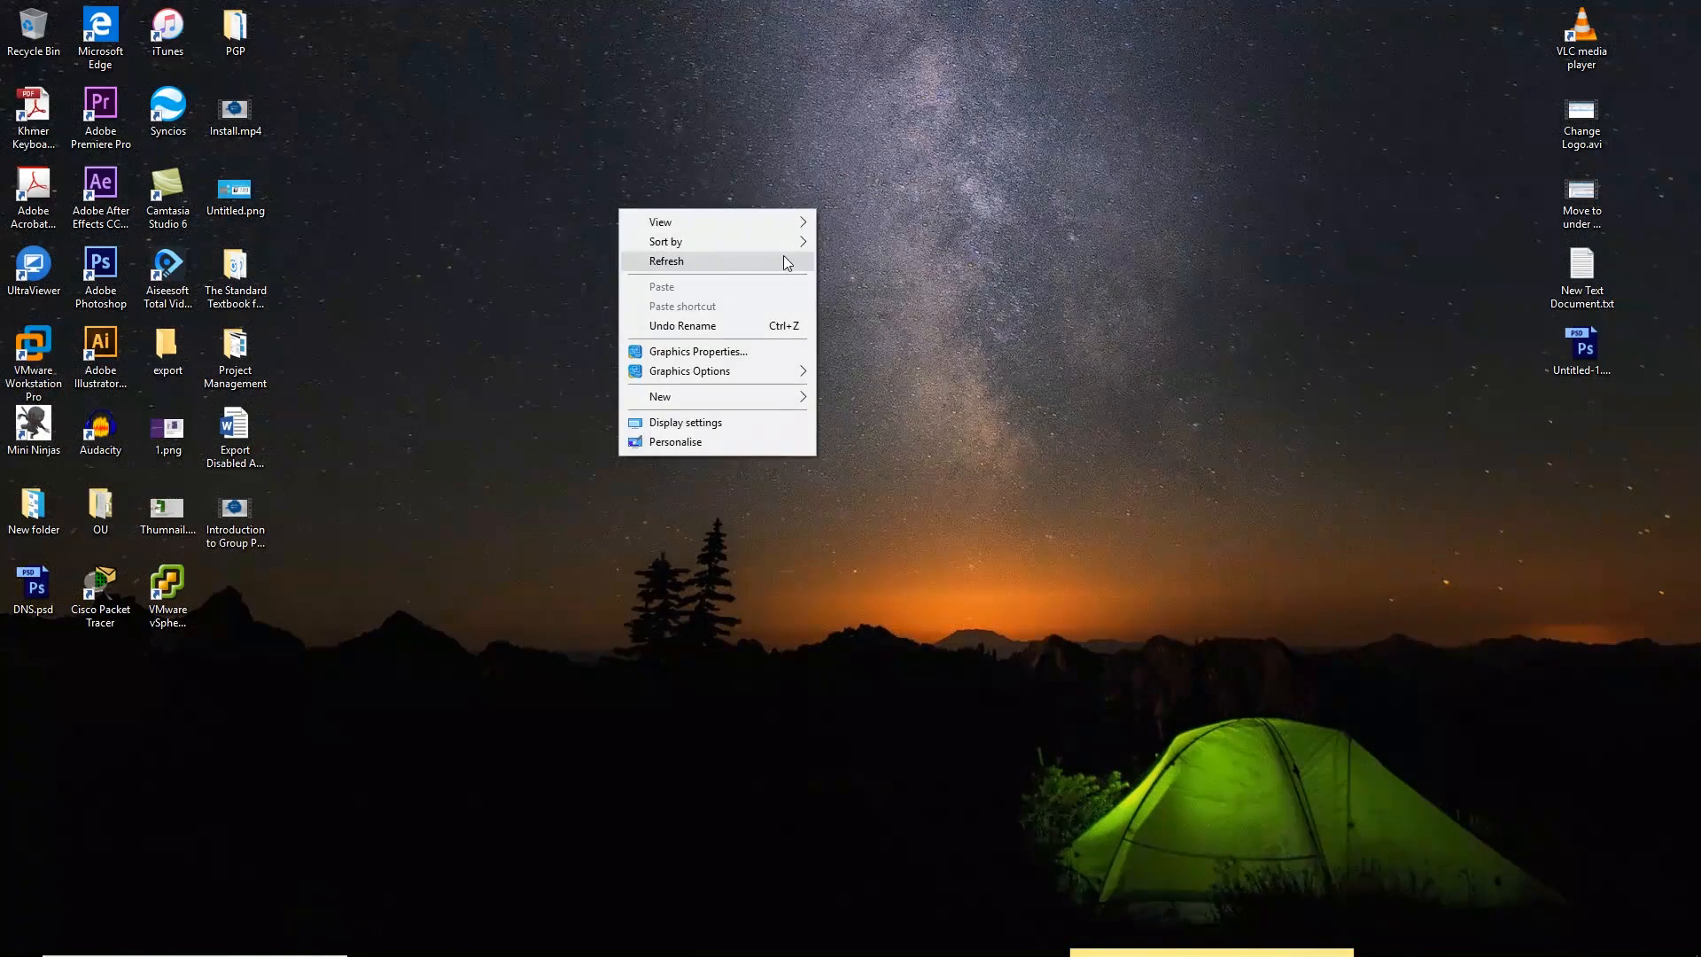
{"action": "left_click", "coordinate": [783, 256]}
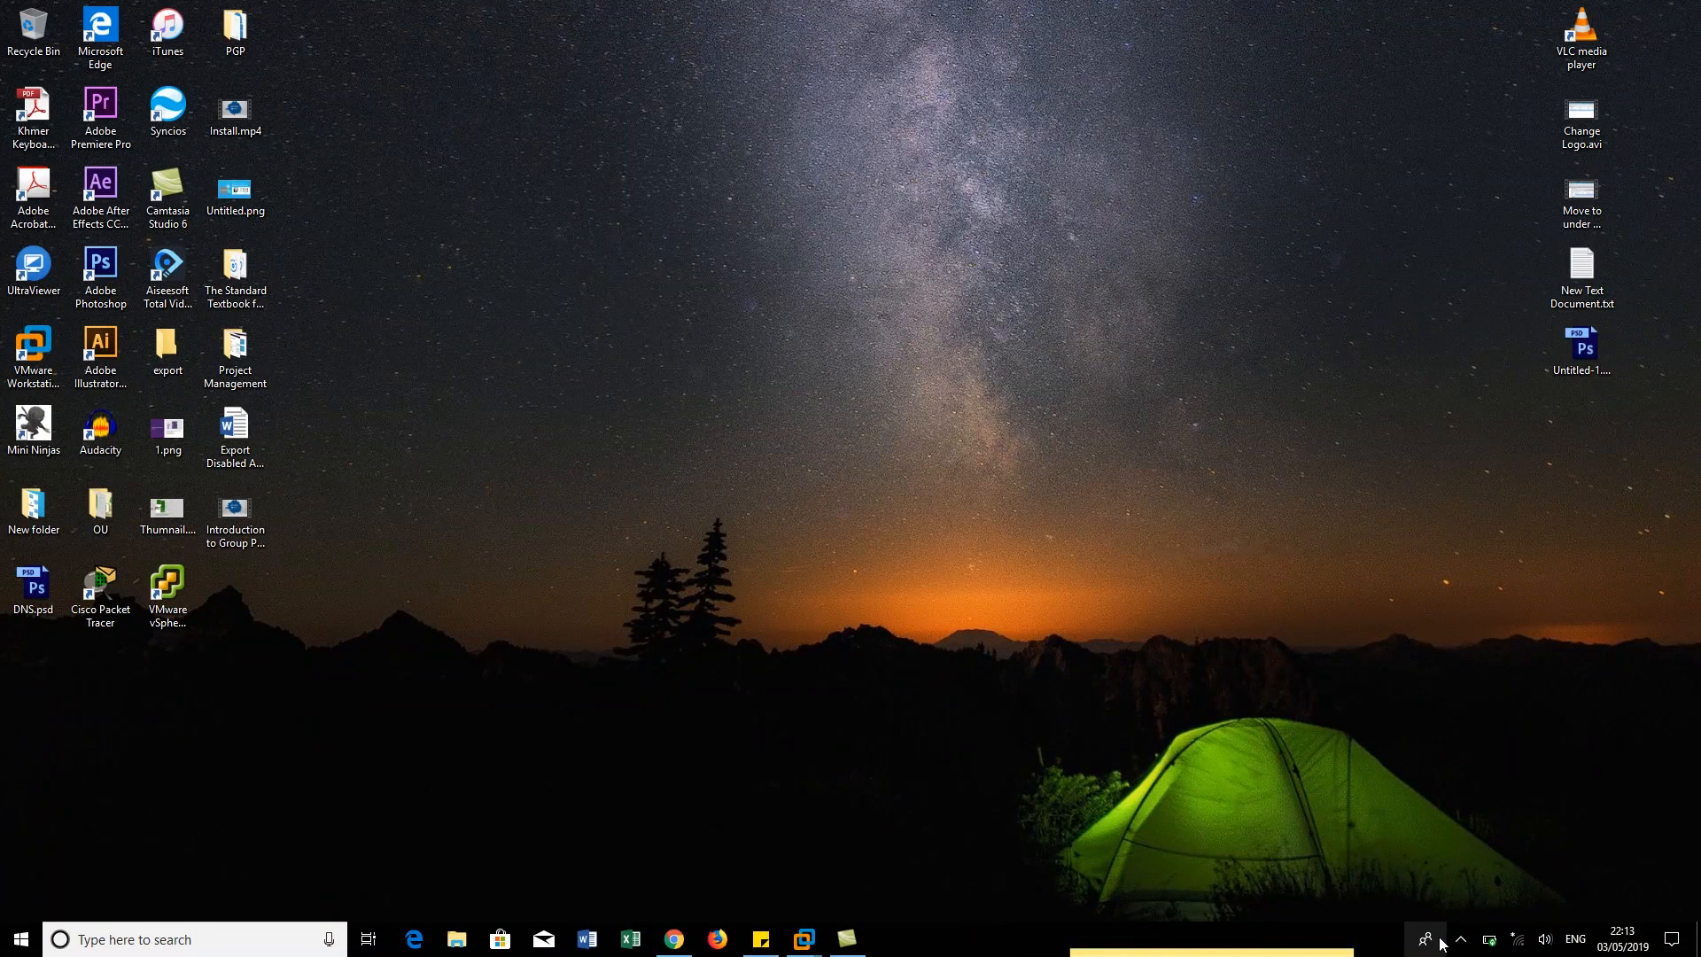
{"action": "left_click", "coordinate": [1461, 939]}
{"action": "left_click", "coordinate": [1496, 871]}
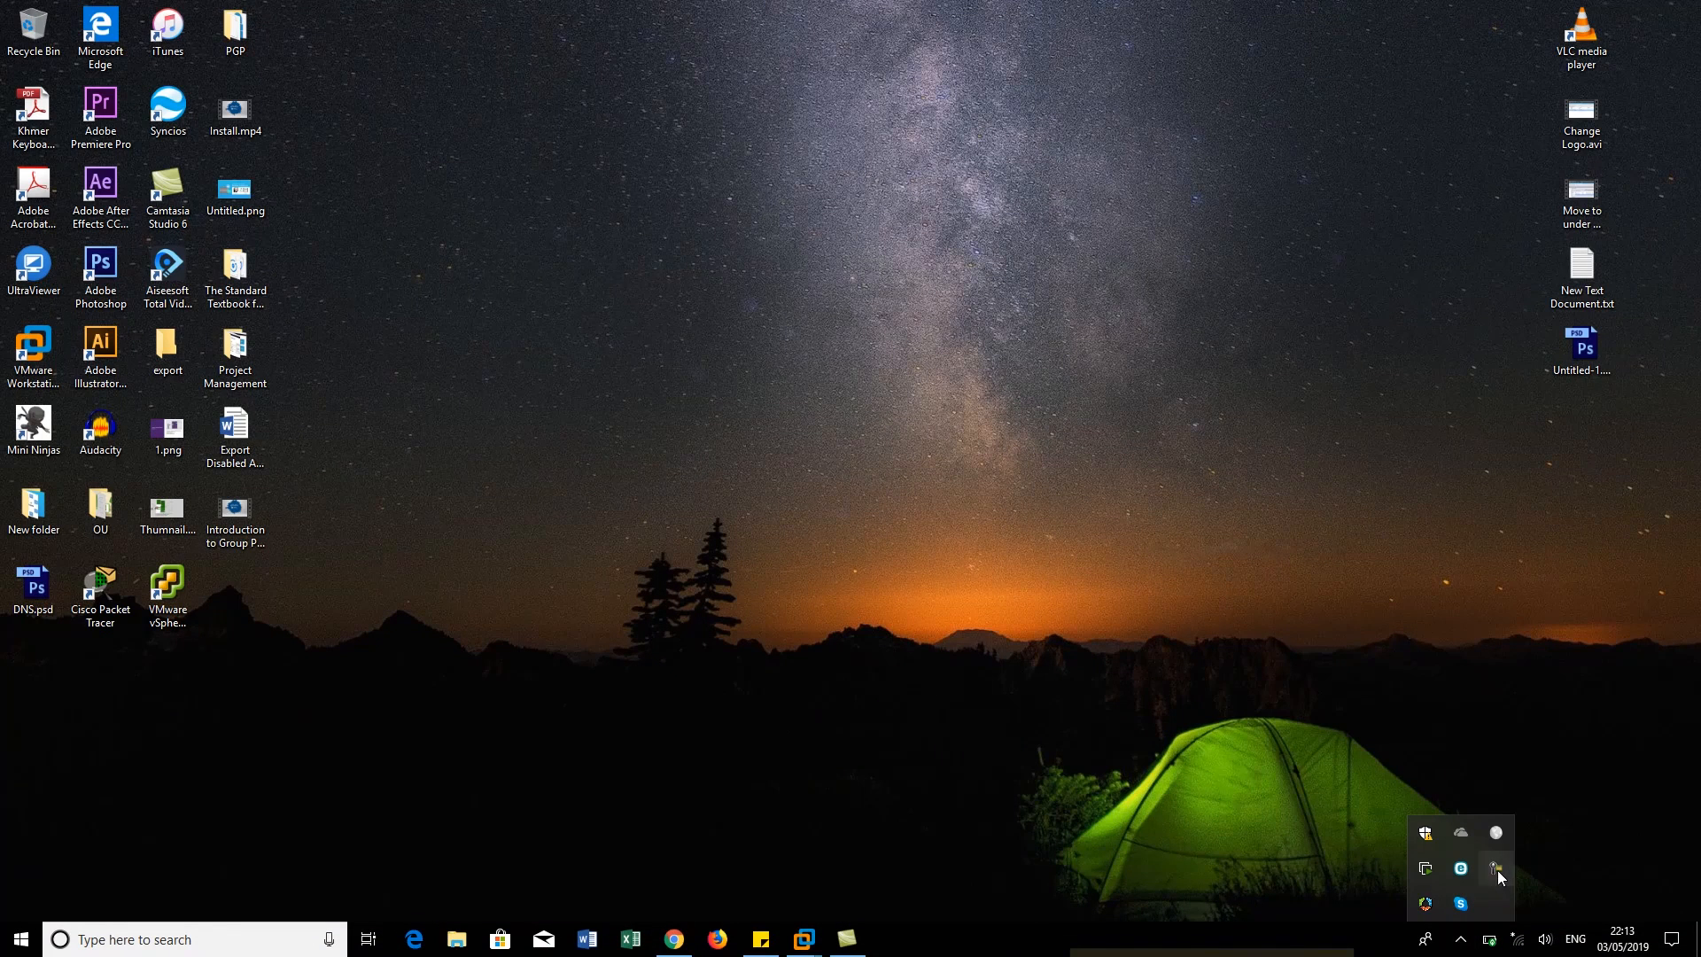